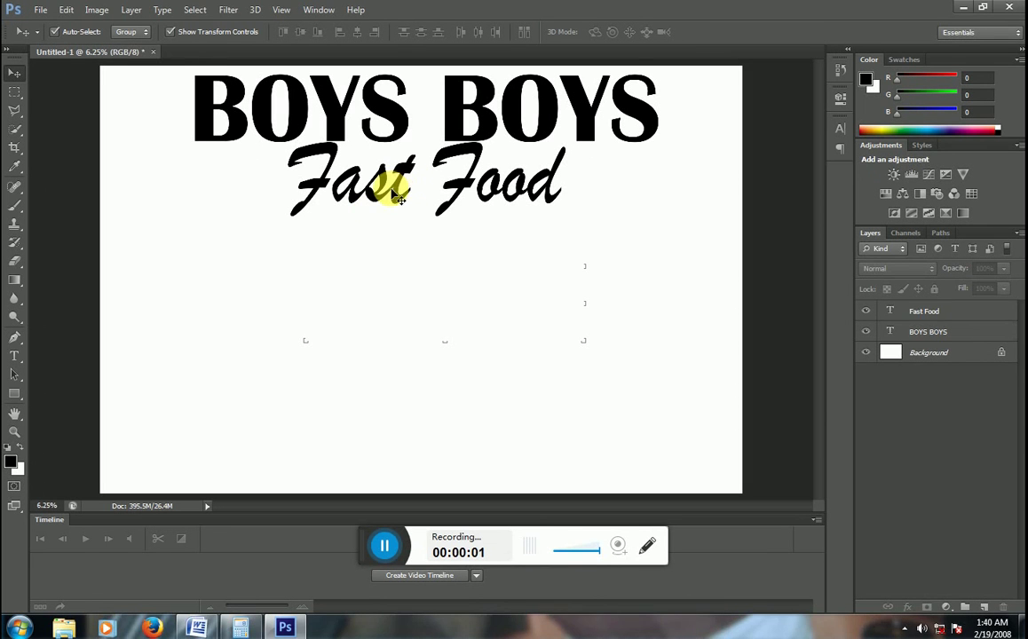
Move the 'Fast Food' text a few pixels up and left beneath BOYS BOYS, then deselect.
click(394, 193)
drag(396, 191, 393, 187)
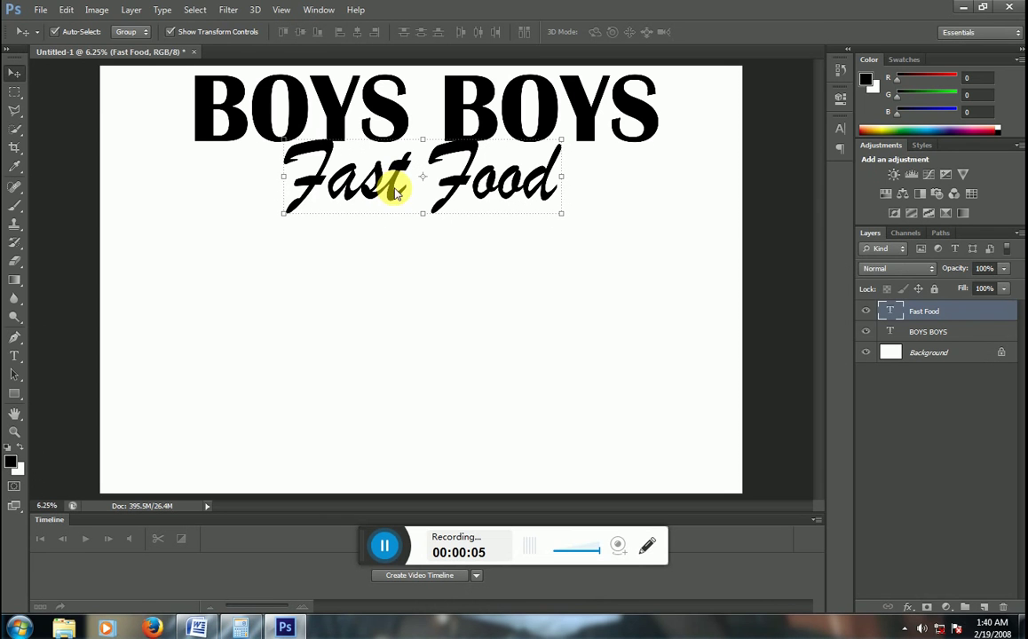
click(395, 257)
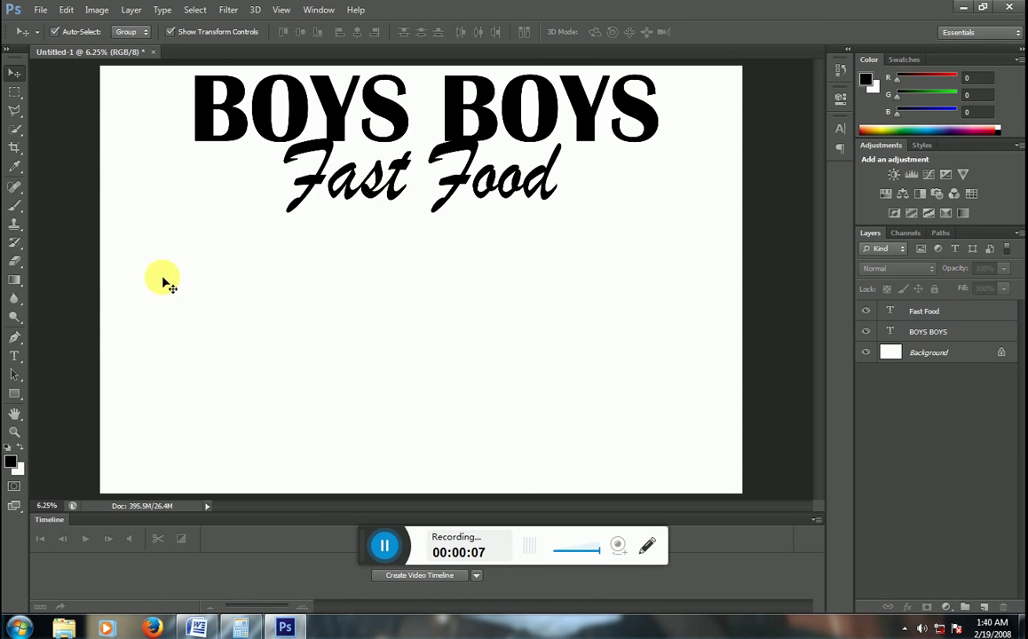
Start File > Place and browse to the D: > IMAGES > FOOD folder.
click(40, 9)
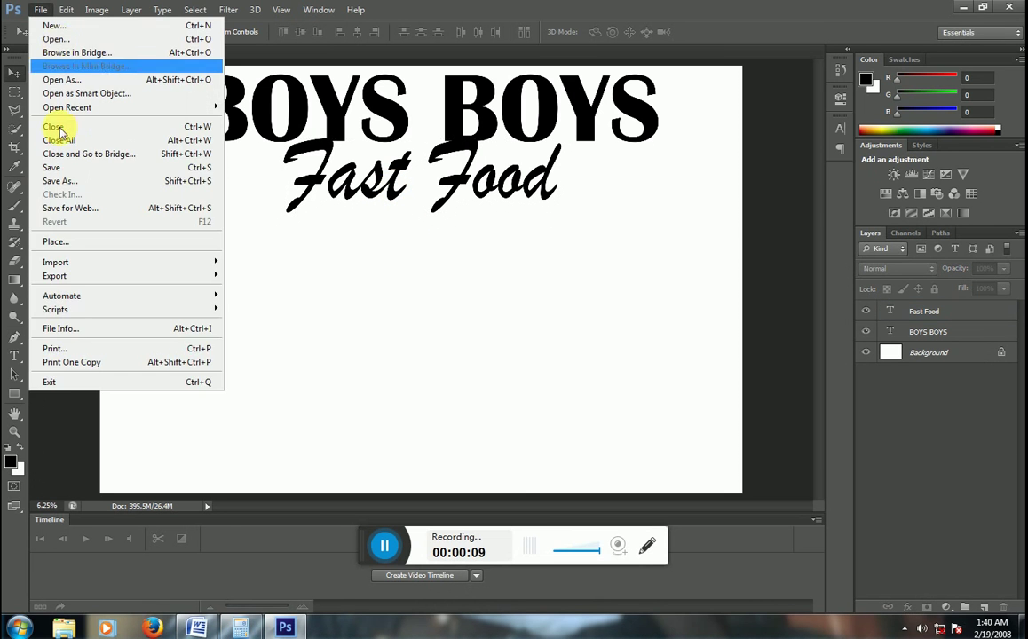
click(63, 241)
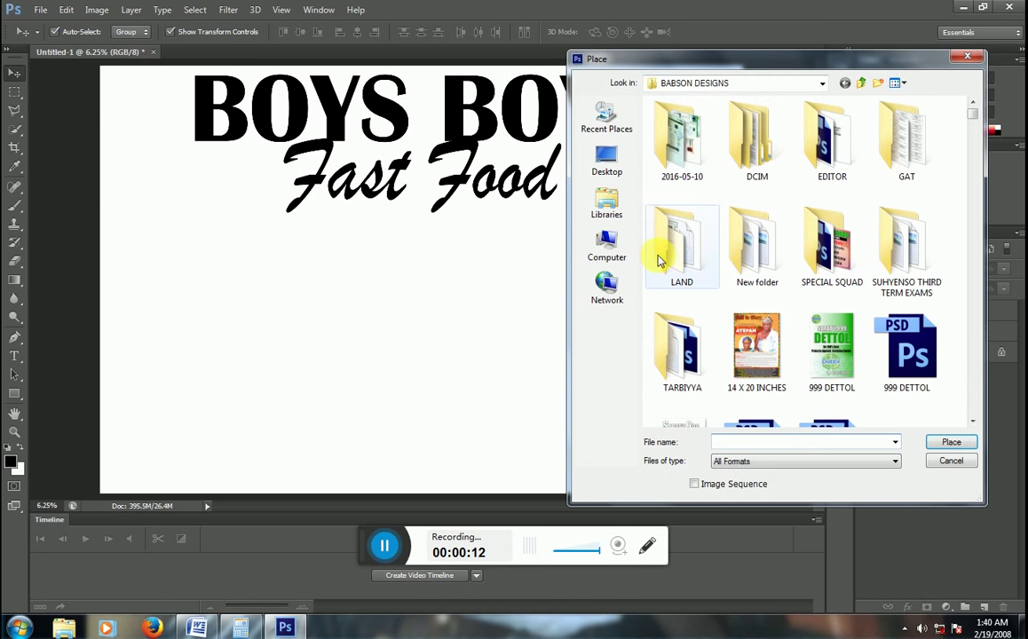
click(721, 84)
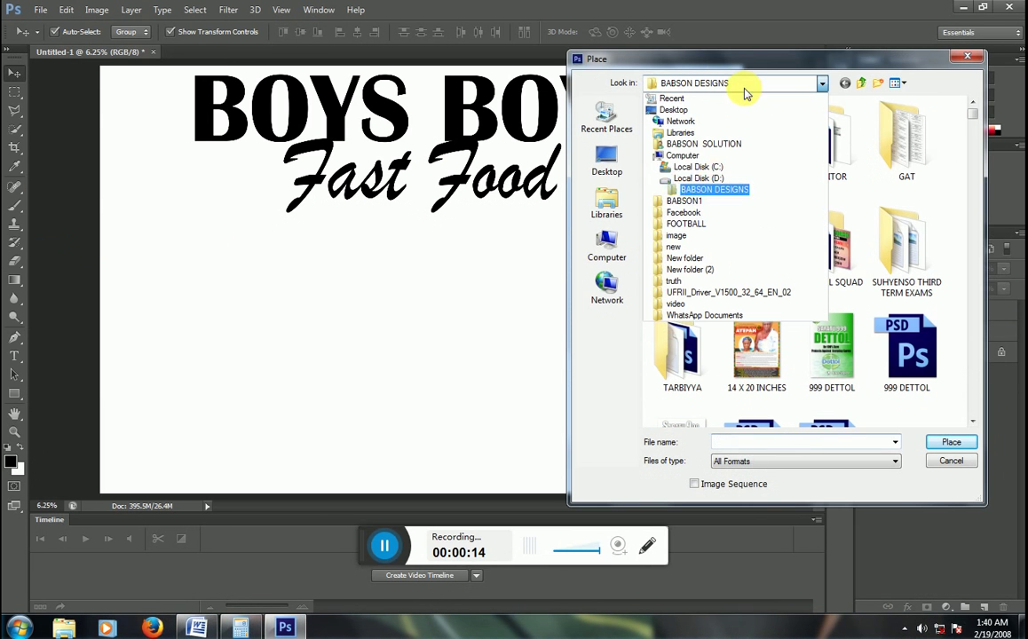
click(715, 181)
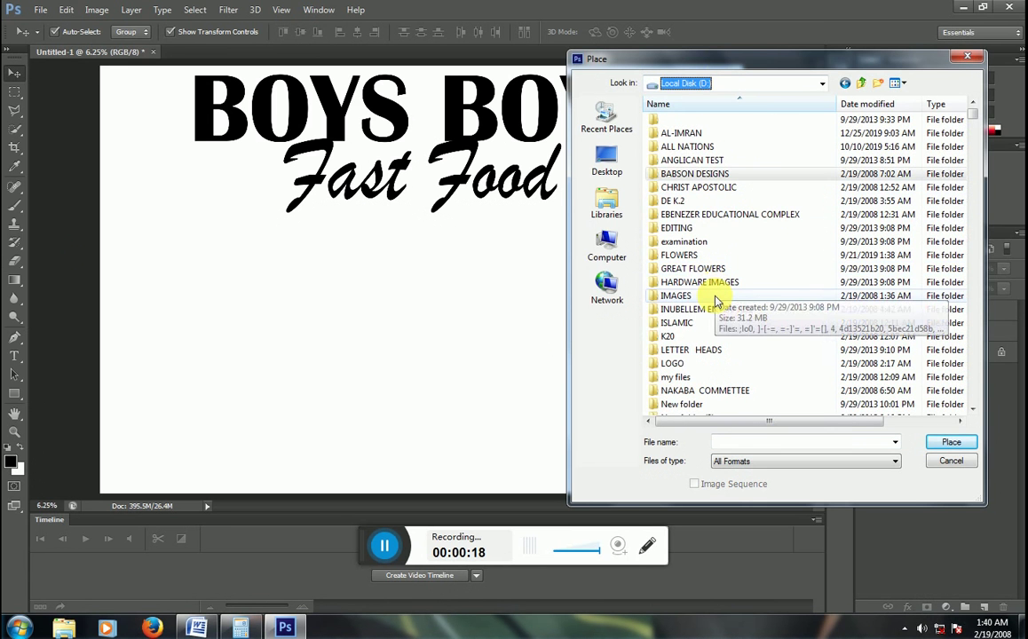
click(715, 298)
double_click(715, 299)
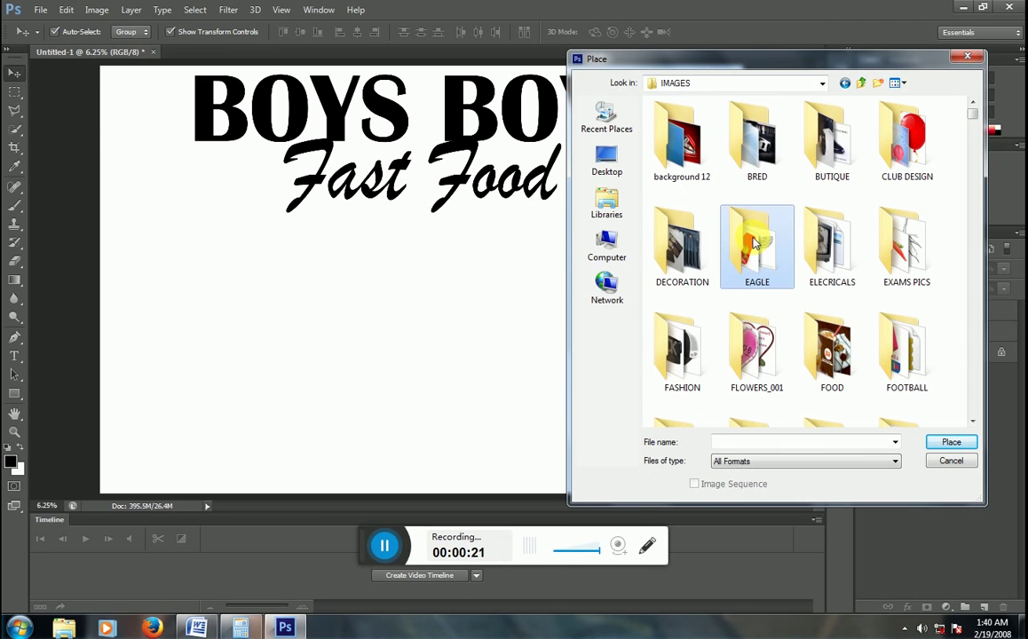
key(f)
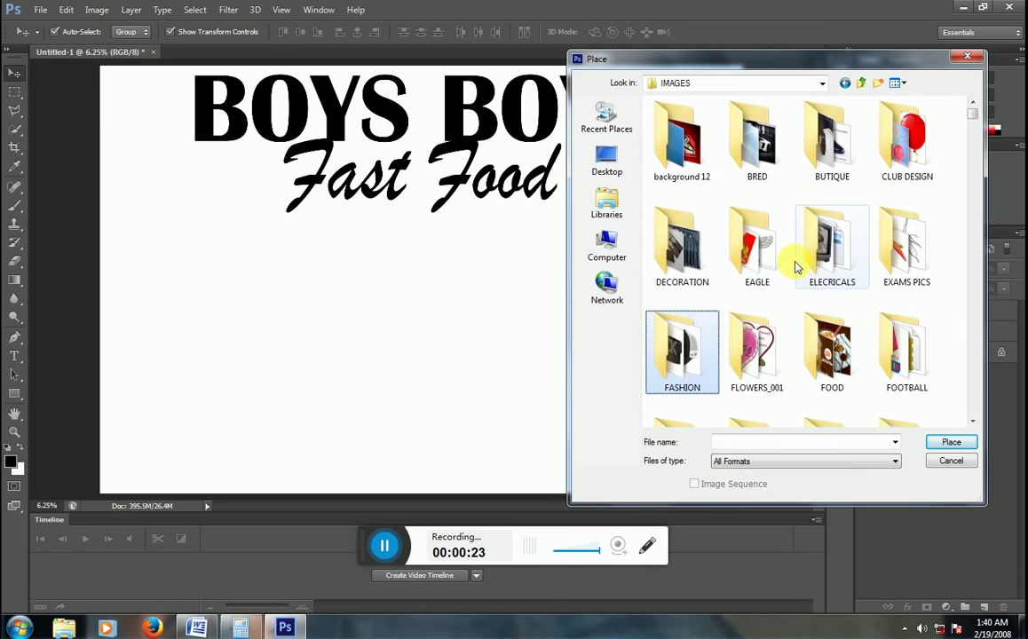
click(832, 346)
double_click(831, 346)
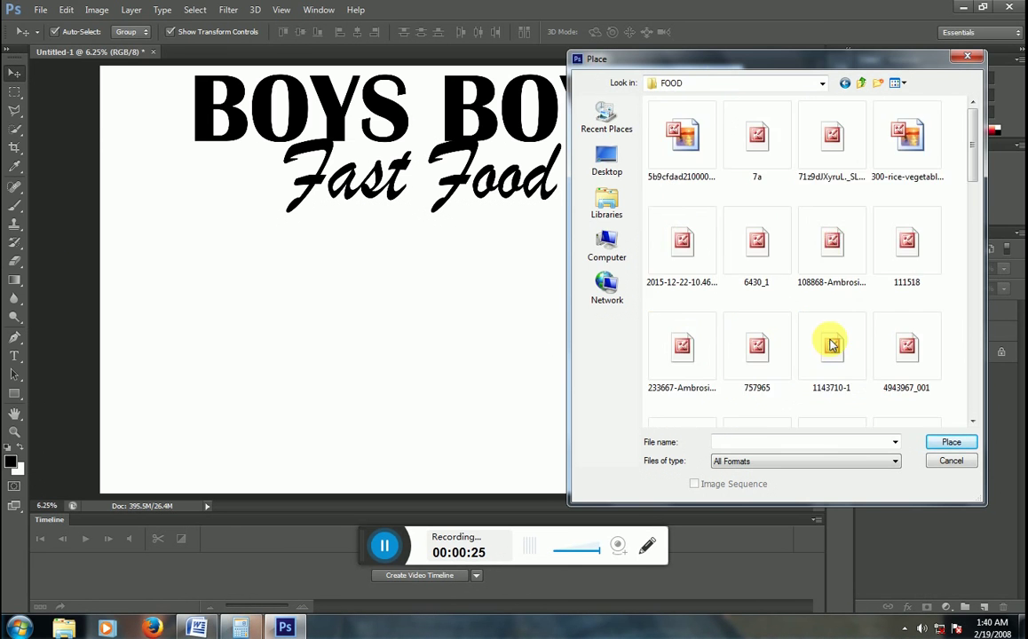
Browse the FOOD thumbnails, trying the Ambrosia custard and 27594646 photos.
click(831, 255)
scroll(832, 255, down, 2)
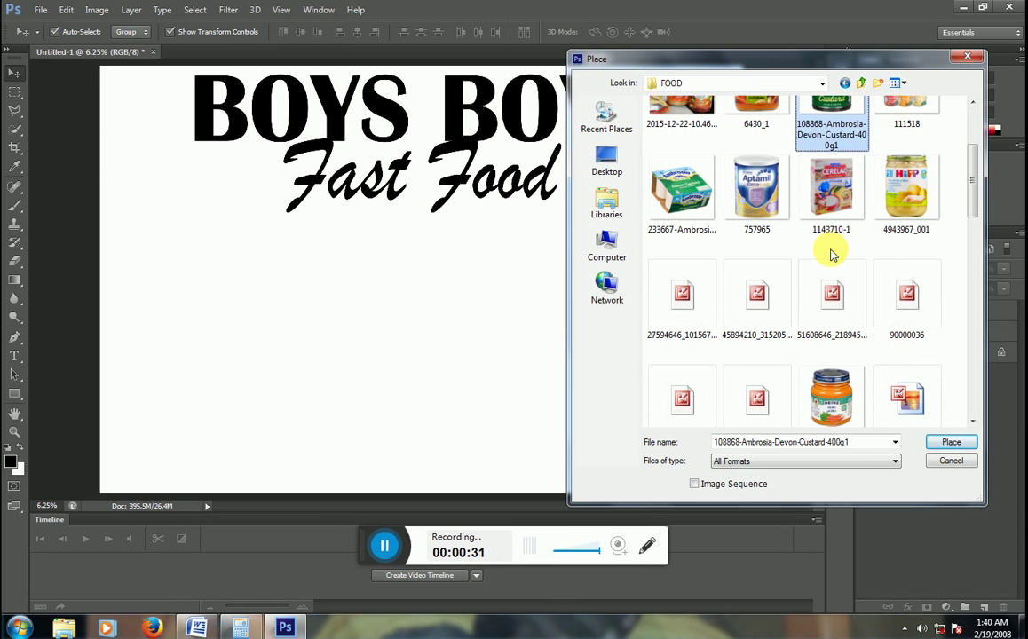
scroll(831, 256, down, 2)
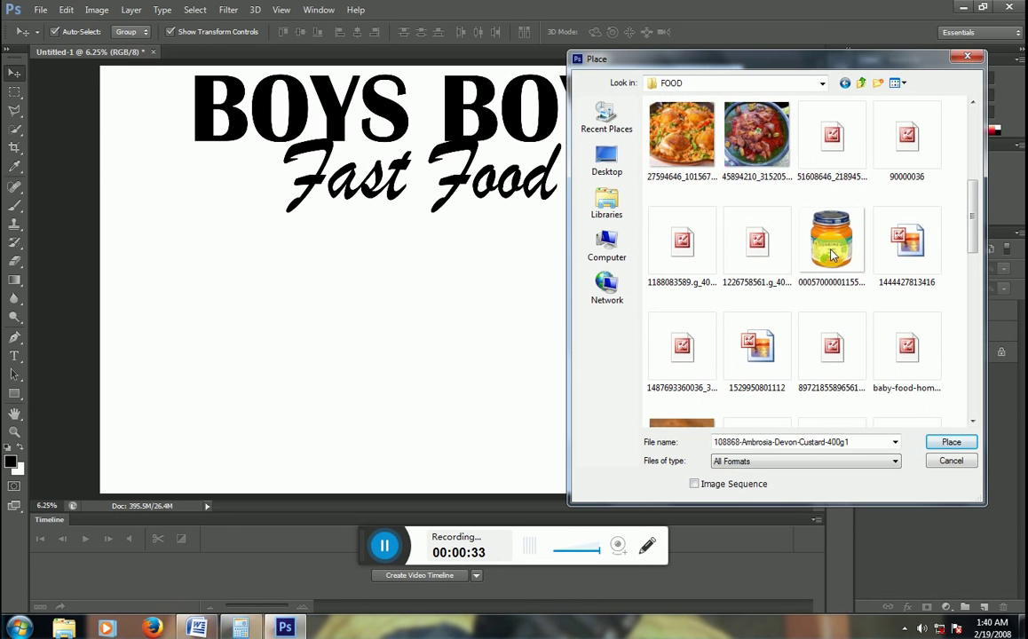
scroll(831, 256, up, 2)
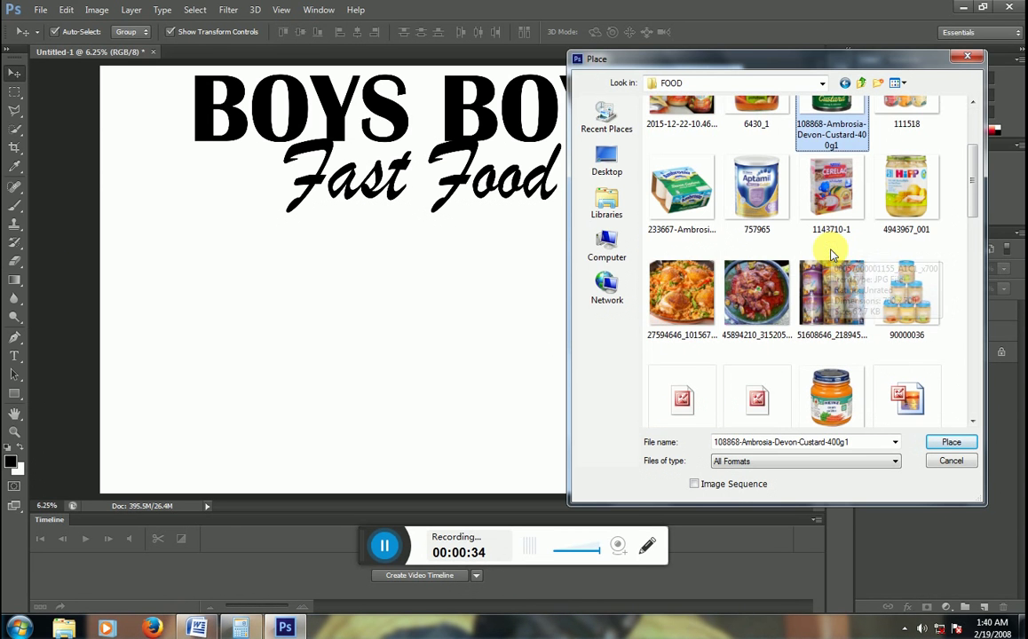
click(684, 290)
scroll(748, 284, up, 2)
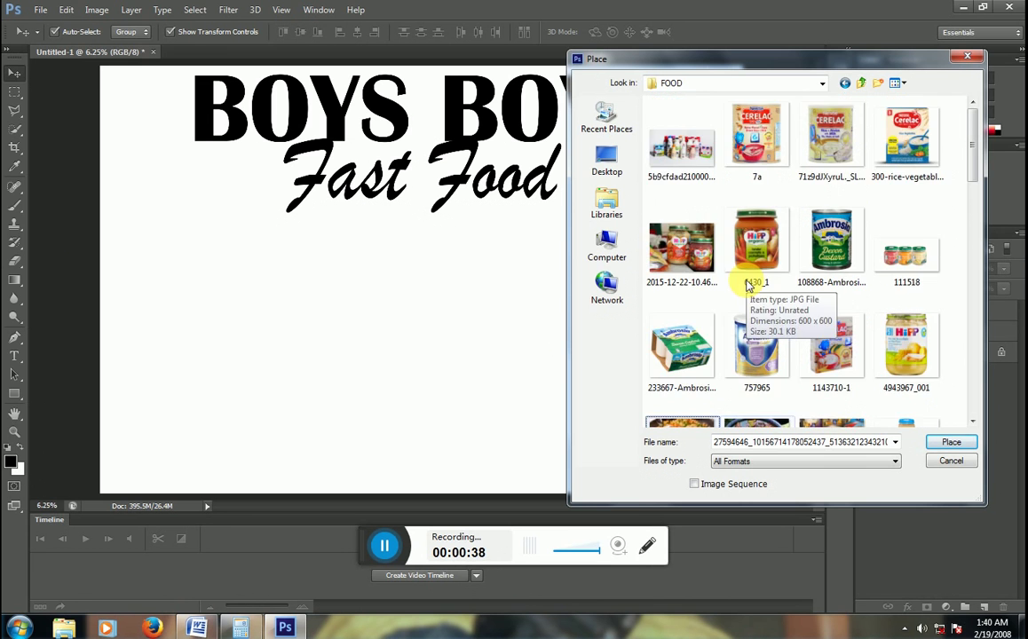
scroll(748, 284, down, 2)
scroll(881, 373, down, 2)
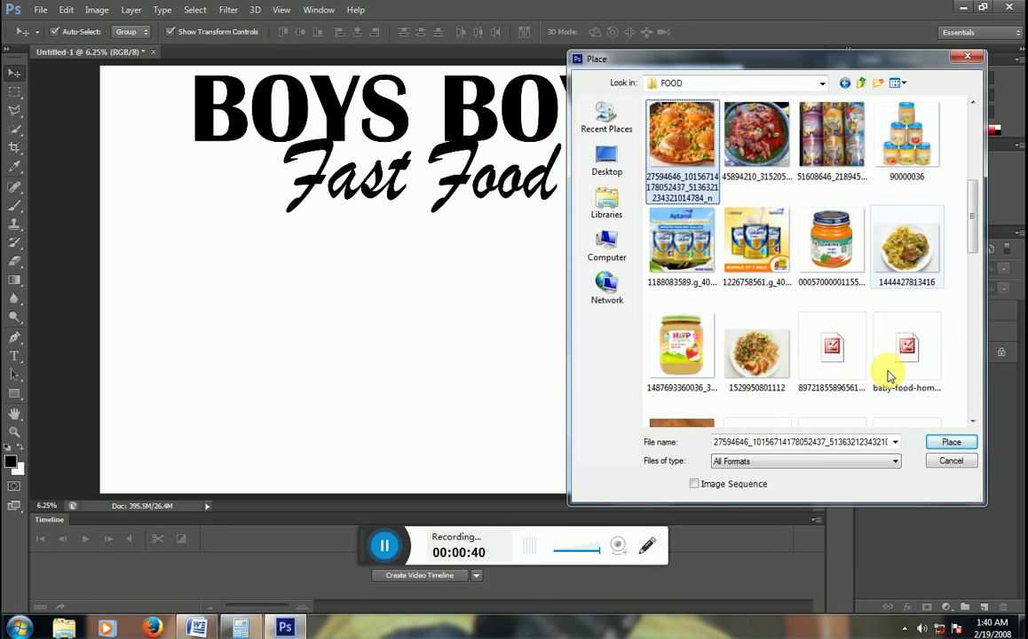
click(907, 253)
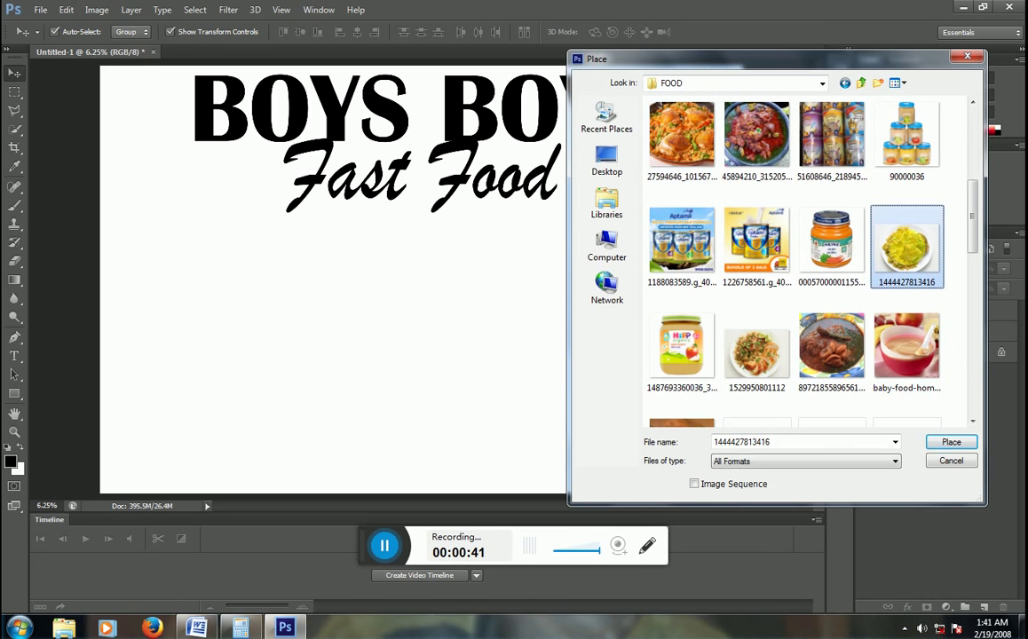
right_click(907, 253)
click(904, 299)
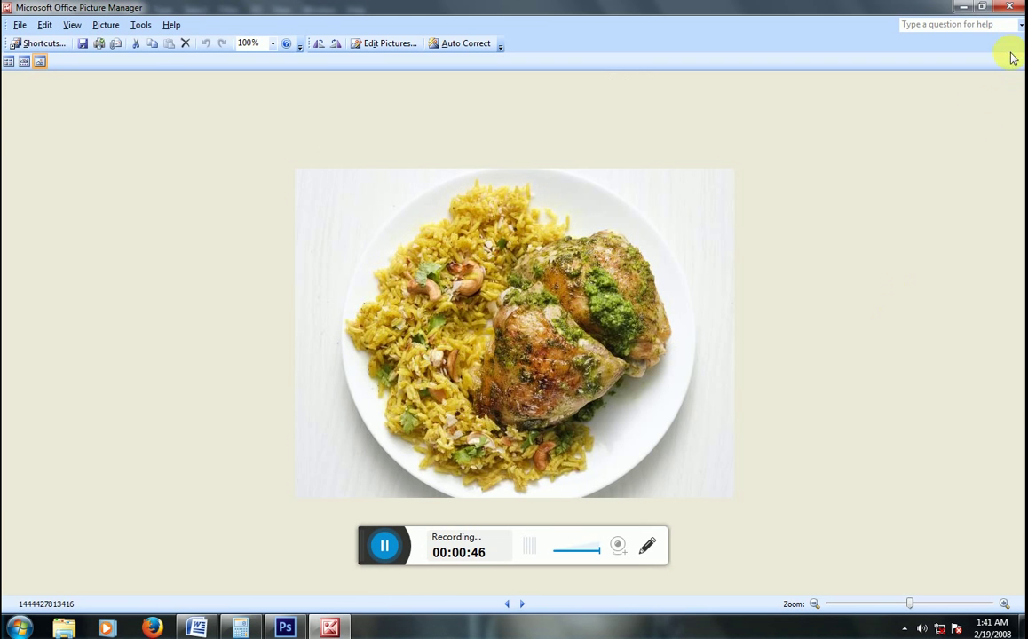
click(1009, 8)
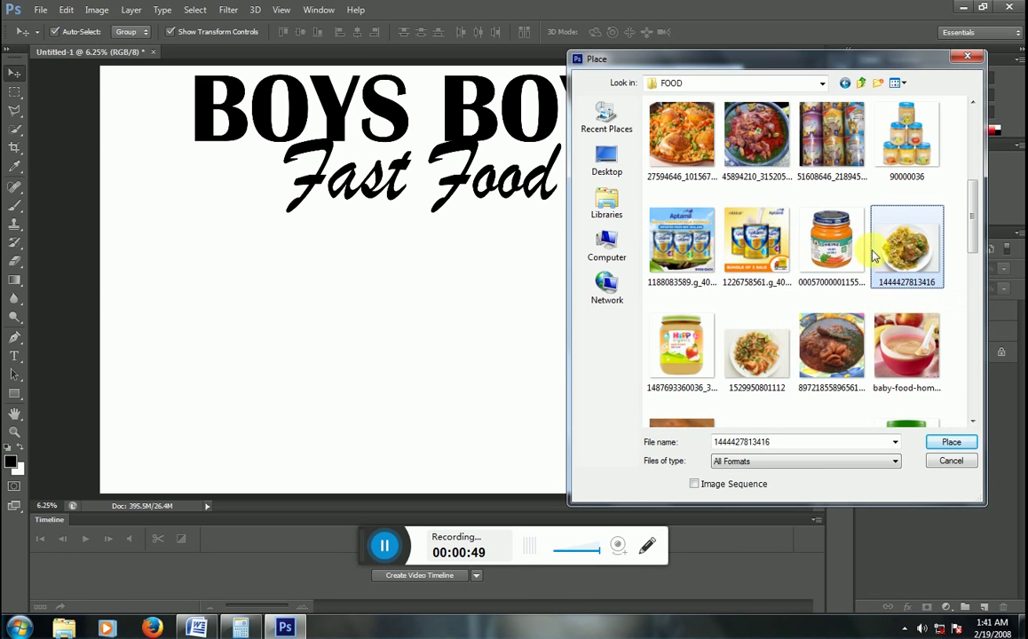
double_click(898, 256)
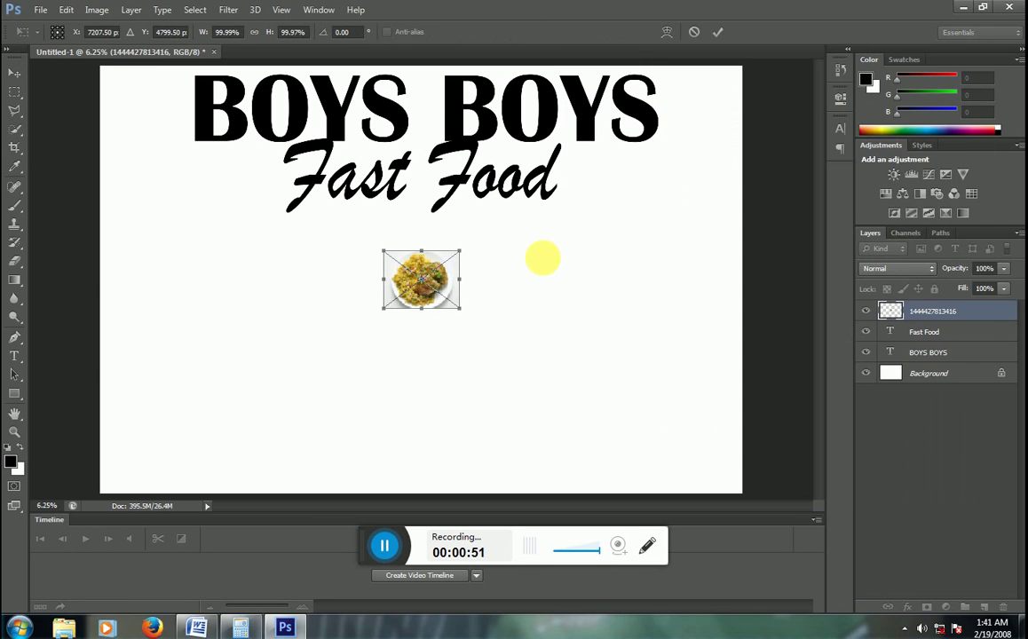
mouse_move(469, 315)
mouse_down()
mouse_move(704, 477)
mouse_move(697, 474)
mouse_up()
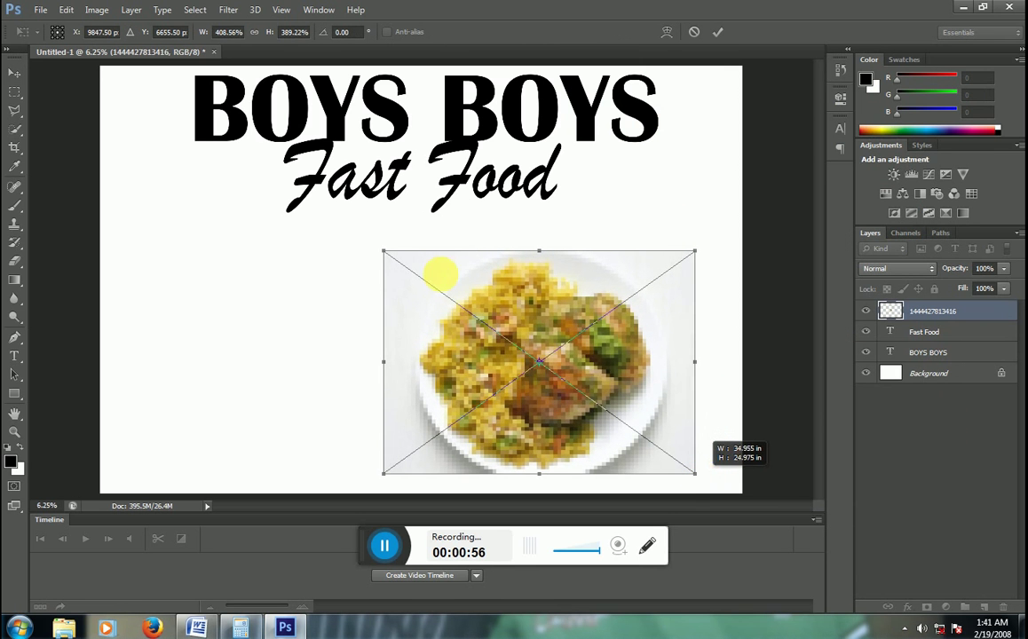
drag(383, 255, 379, 233)
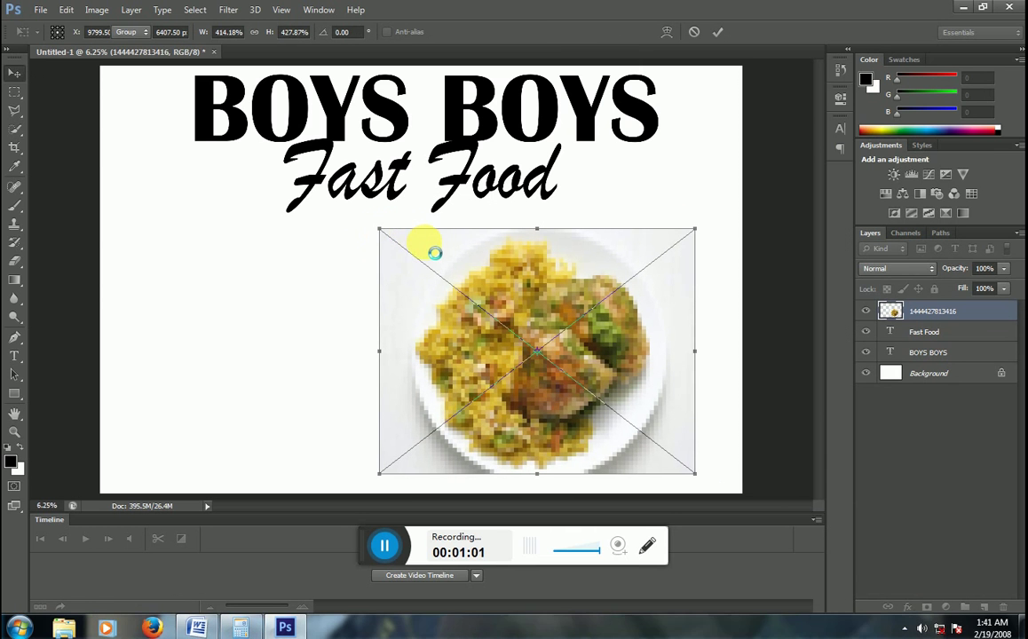
key(Return)
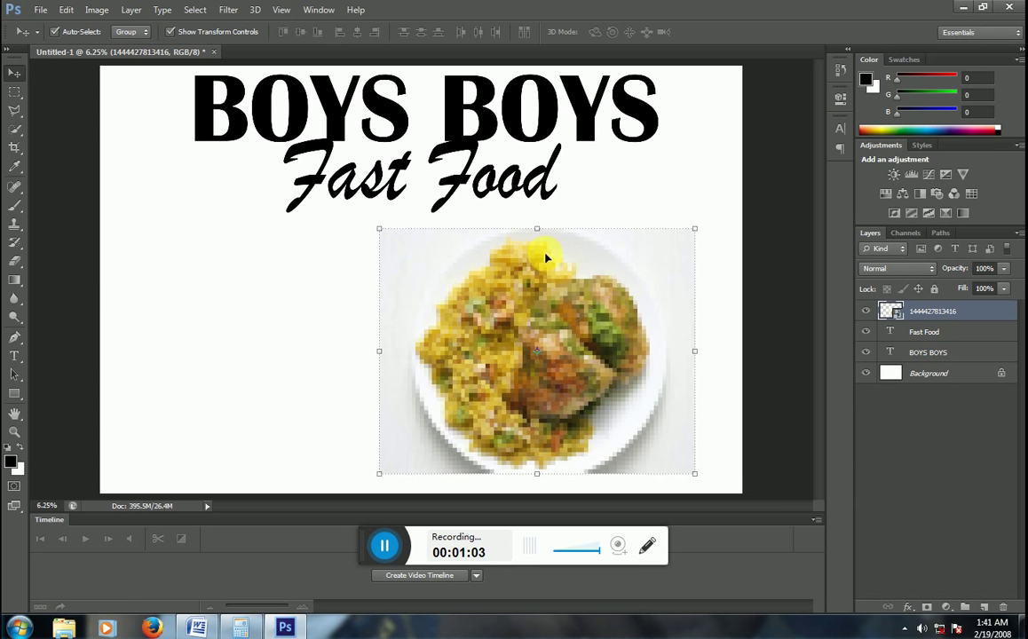
mouse_move(541, 294)
mouse_down()
mouse_move(594, 293)
mouse_move(565, 292)
mouse_up()
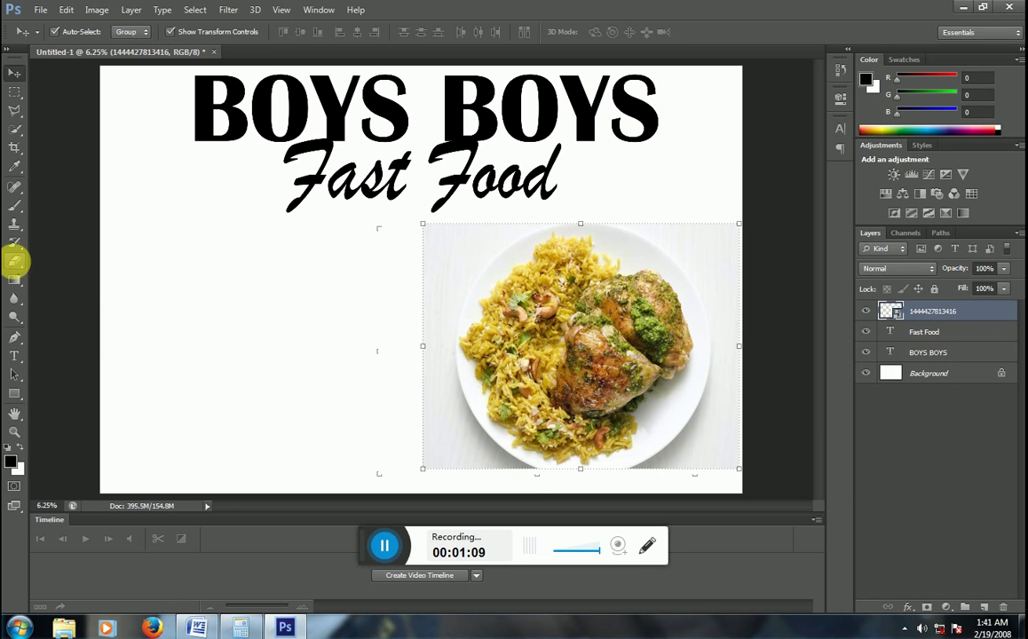
Rasterize the food photo layer via the Magic Eraser prompt, then undo the background erase.
click(15, 261)
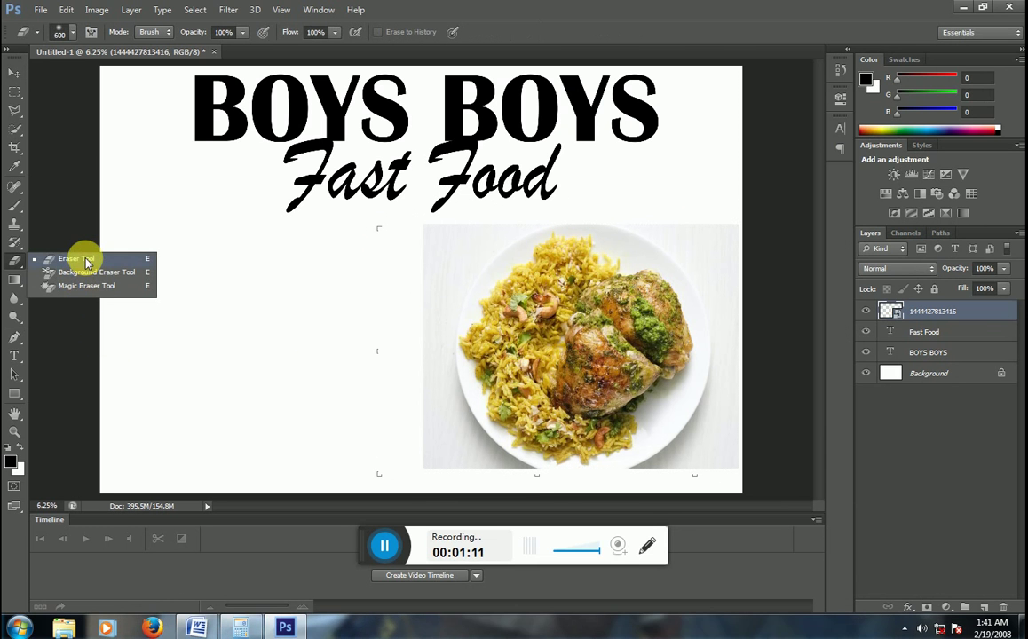
click(86, 262)
right_click(15, 261)
click(86, 285)
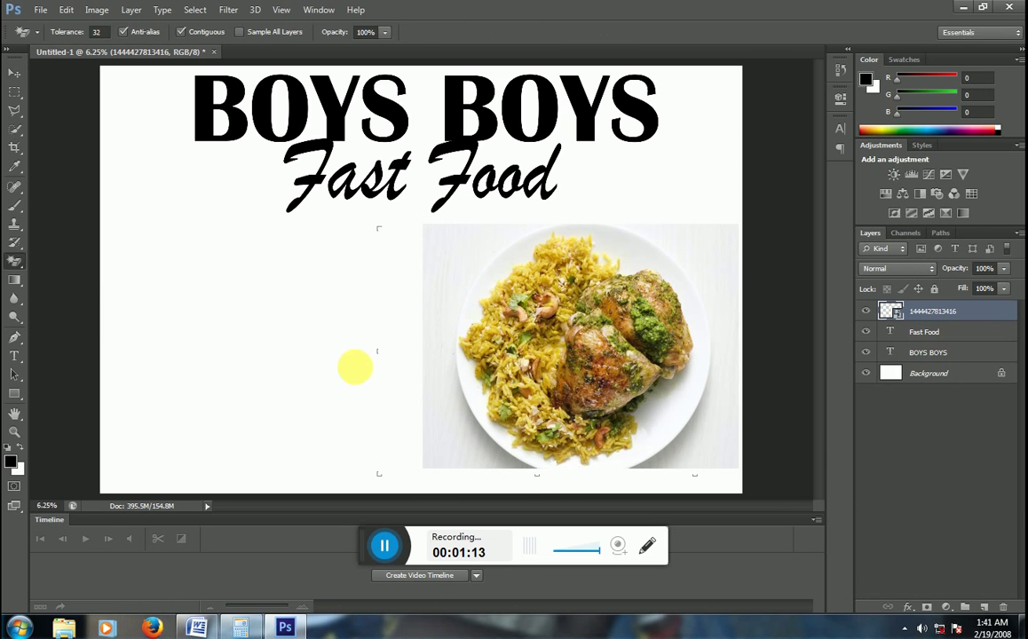
click(434, 399)
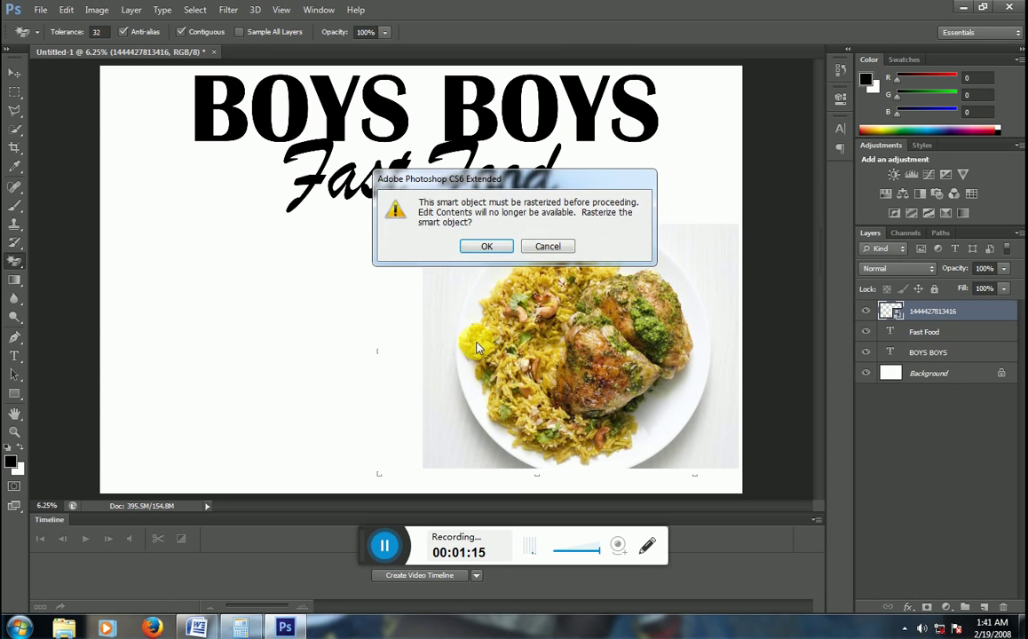
click(476, 248)
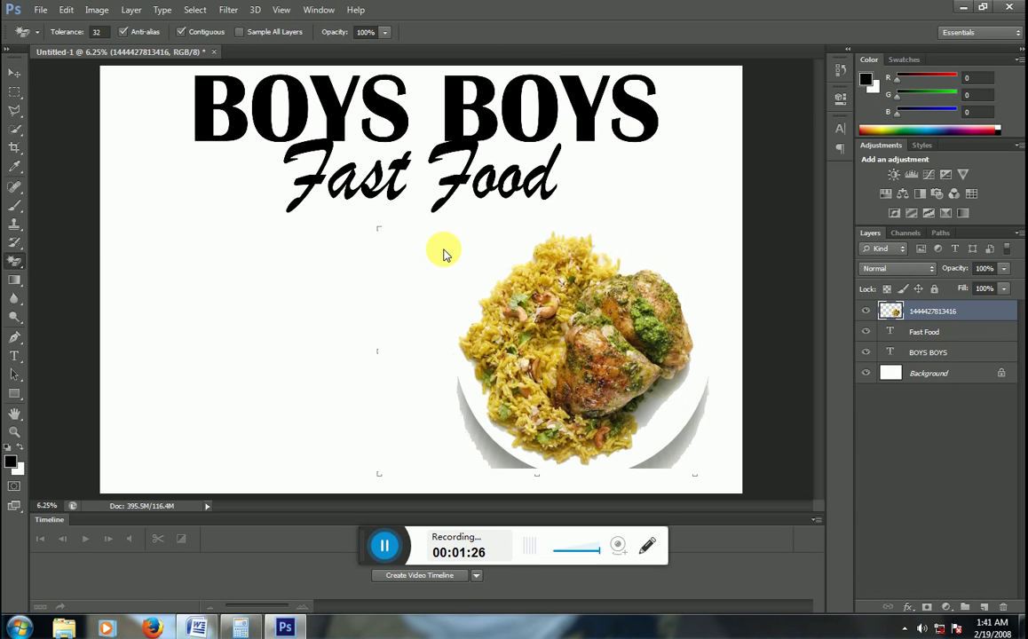
key(ctrl+z)
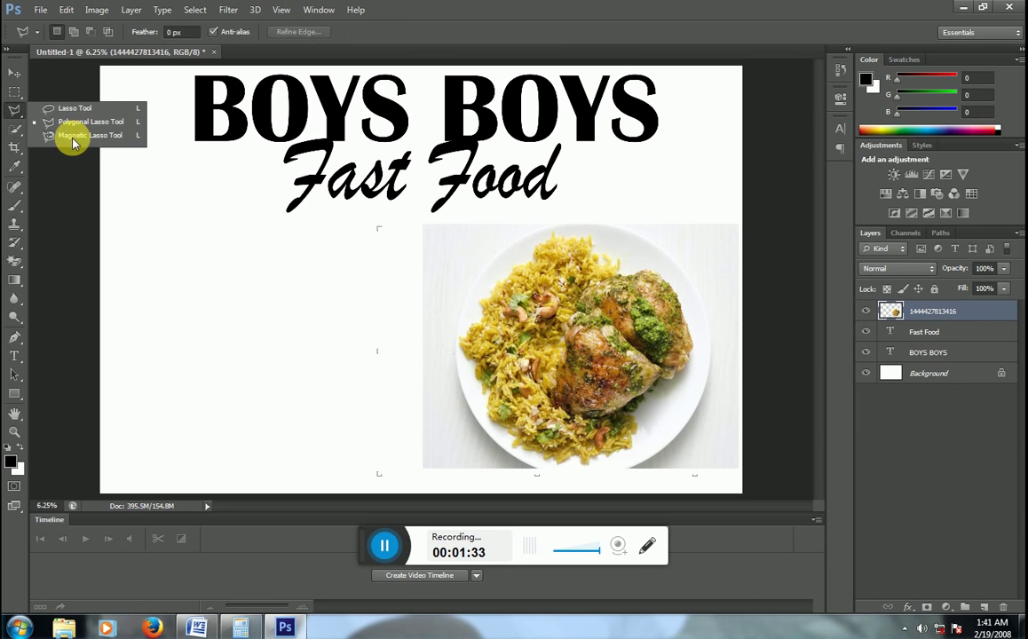
Discard the unfinished Magnetic Lasso outline around the plate, then switch to the Move tool.
drag(14, 113, 69, 137)
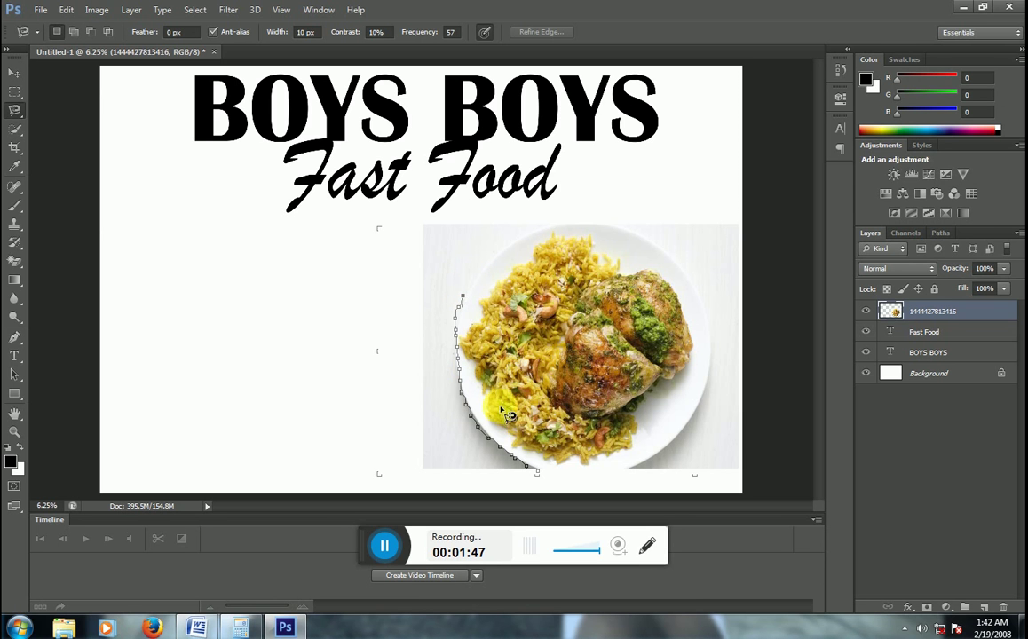
key(BackSpace)
key(BackSpace)
key(BackSpace)
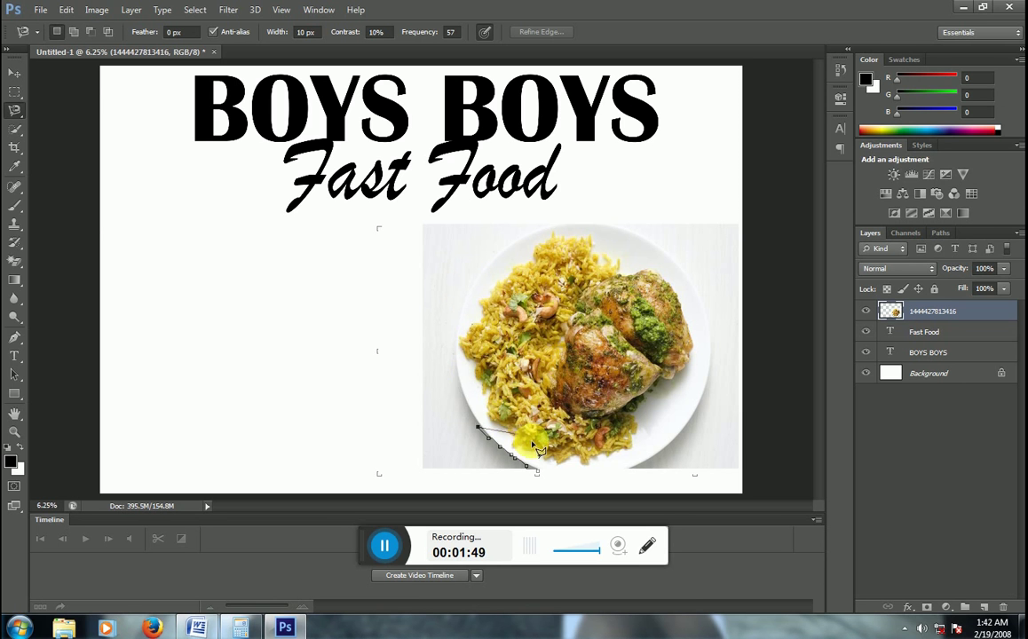
key(BackSpace)
key(BackSpace)
key(BackSpace)
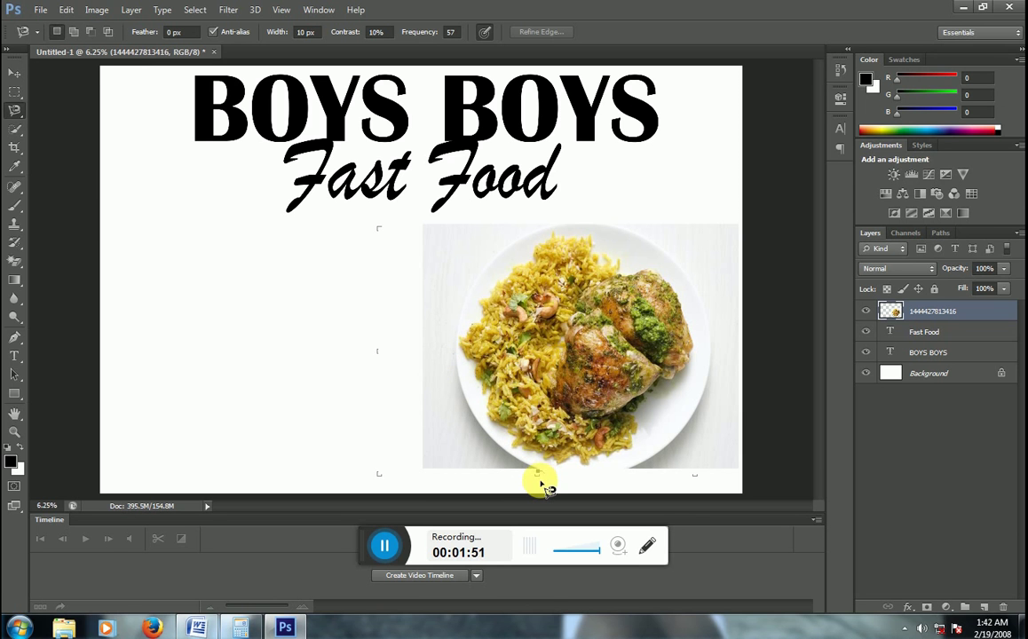
key(BackSpace)
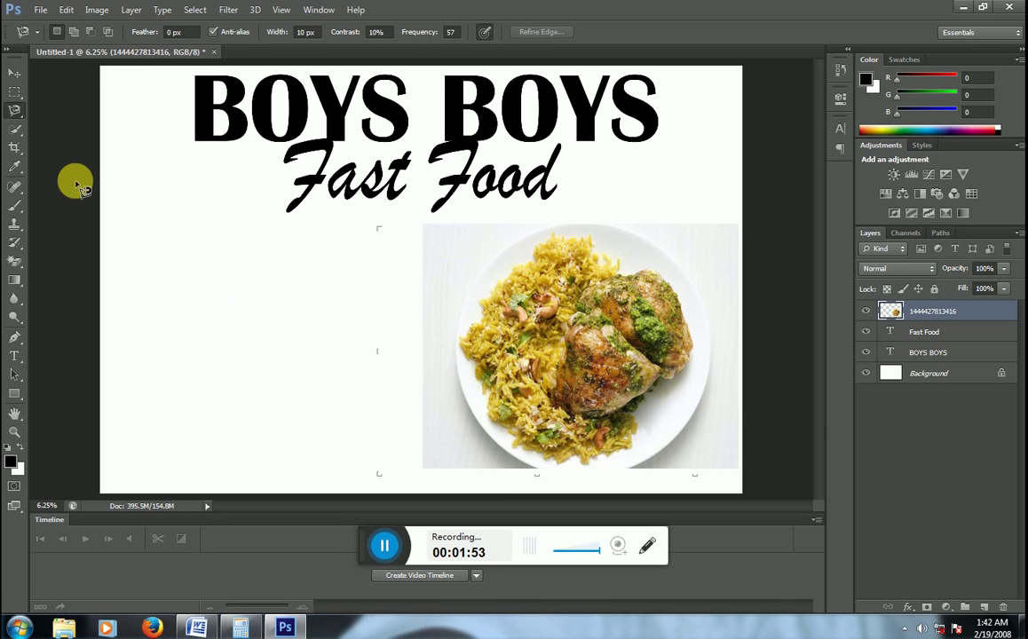
right_click(15, 111)
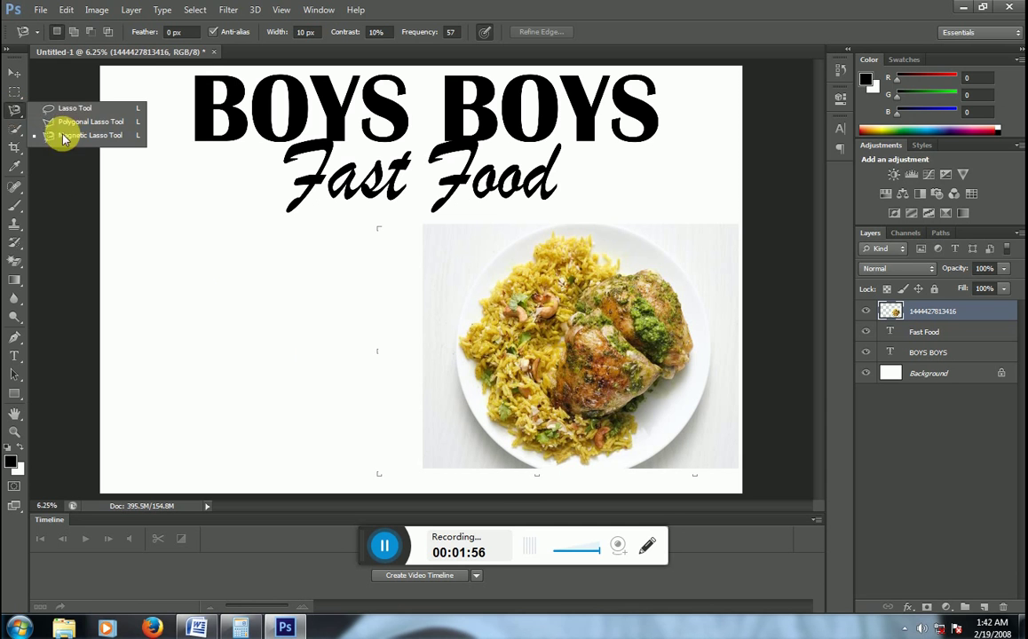
click(72, 127)
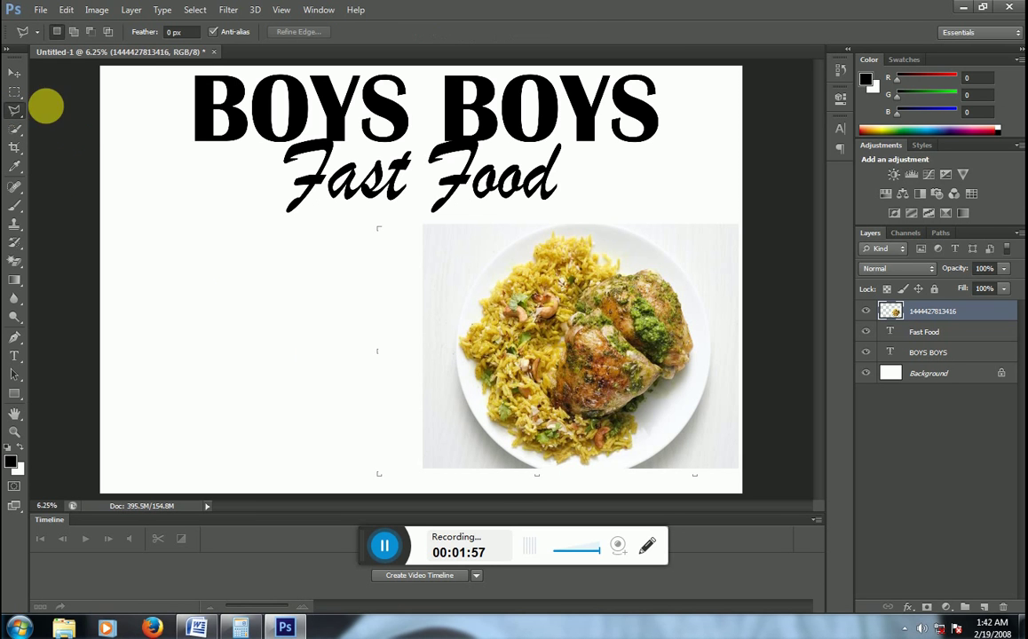
click(15, 72)
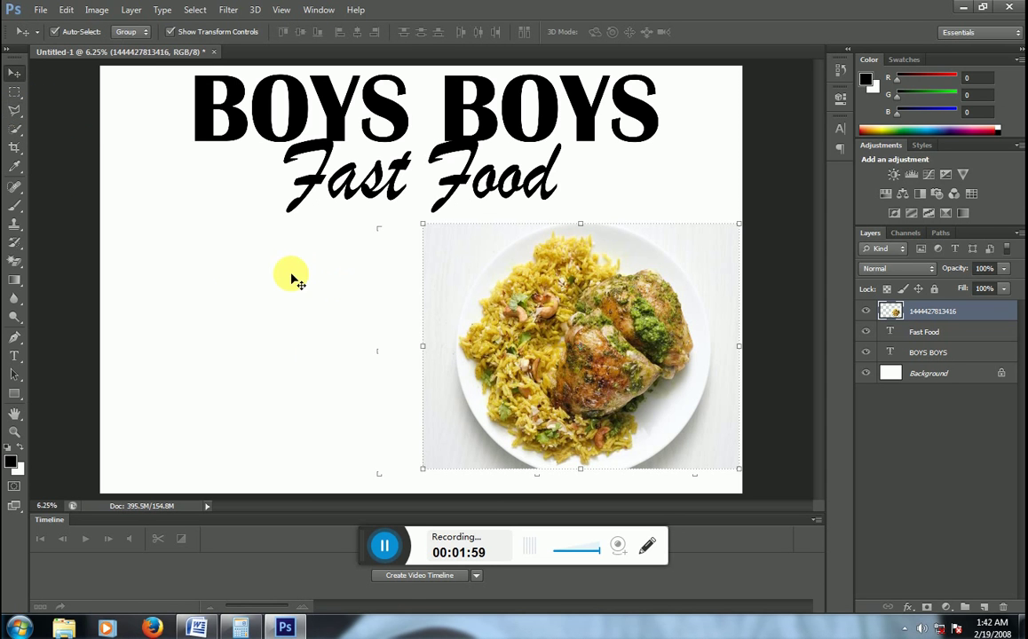
Delete the plate photo layer and start File > Open.
key(Delete)
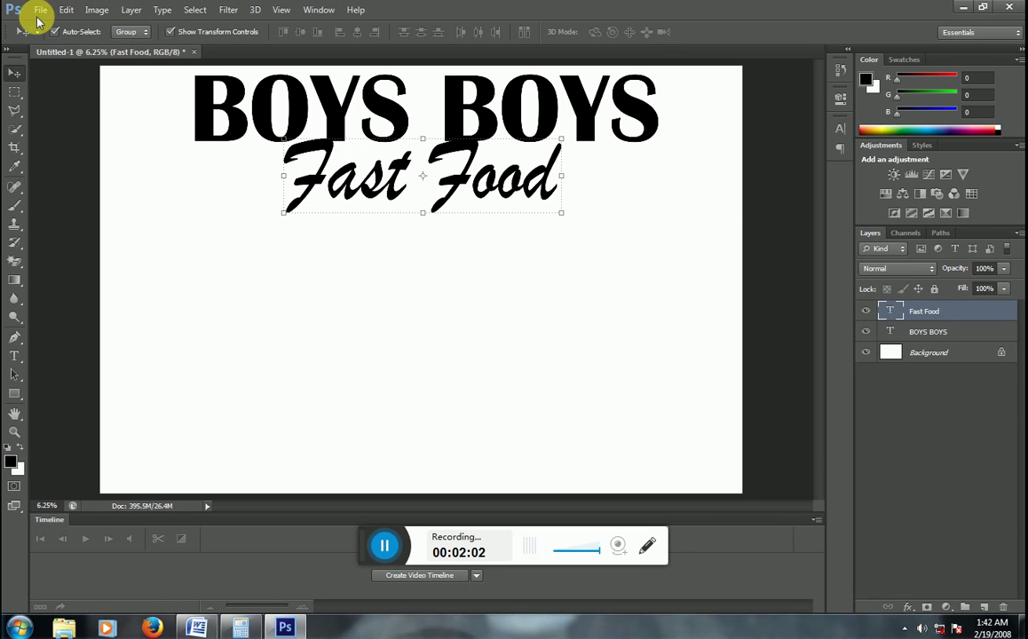
click(38, 11)
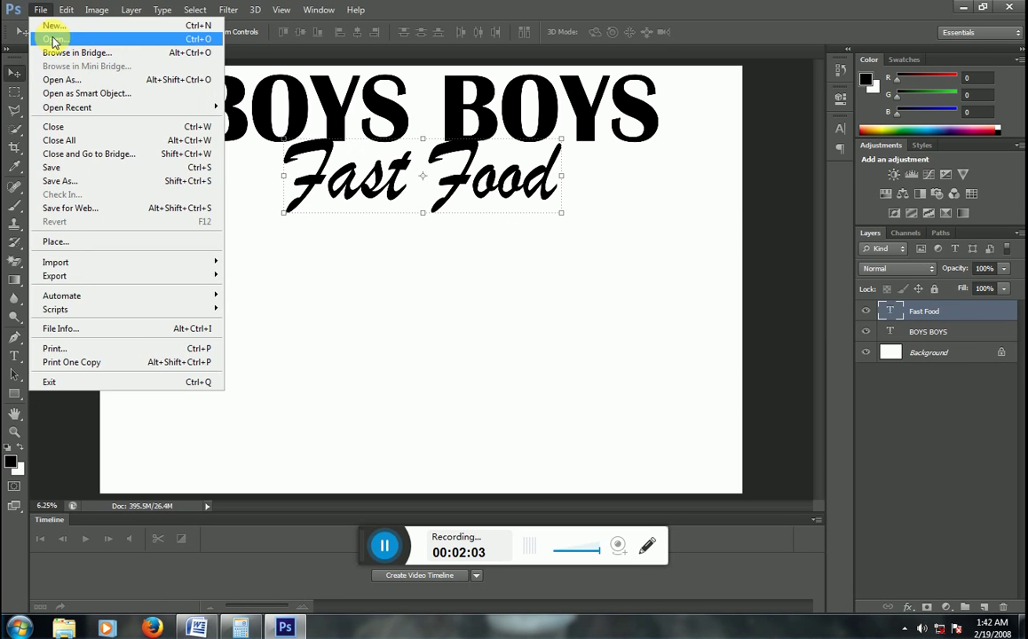
click(53, 39)
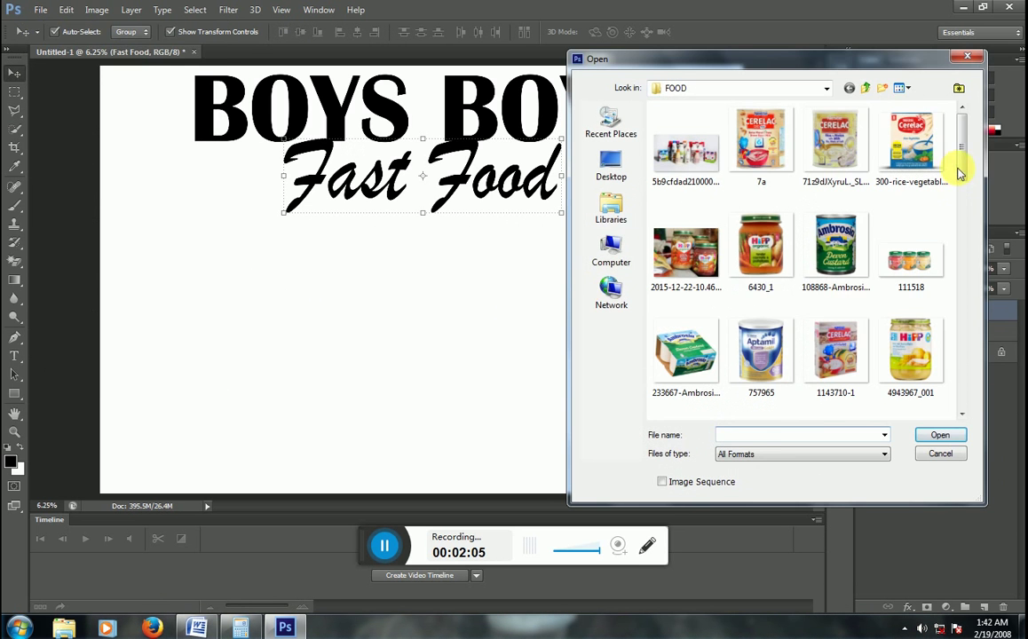
scroll(958, 195, down, 2)
scroll(958, 215, down, 2)
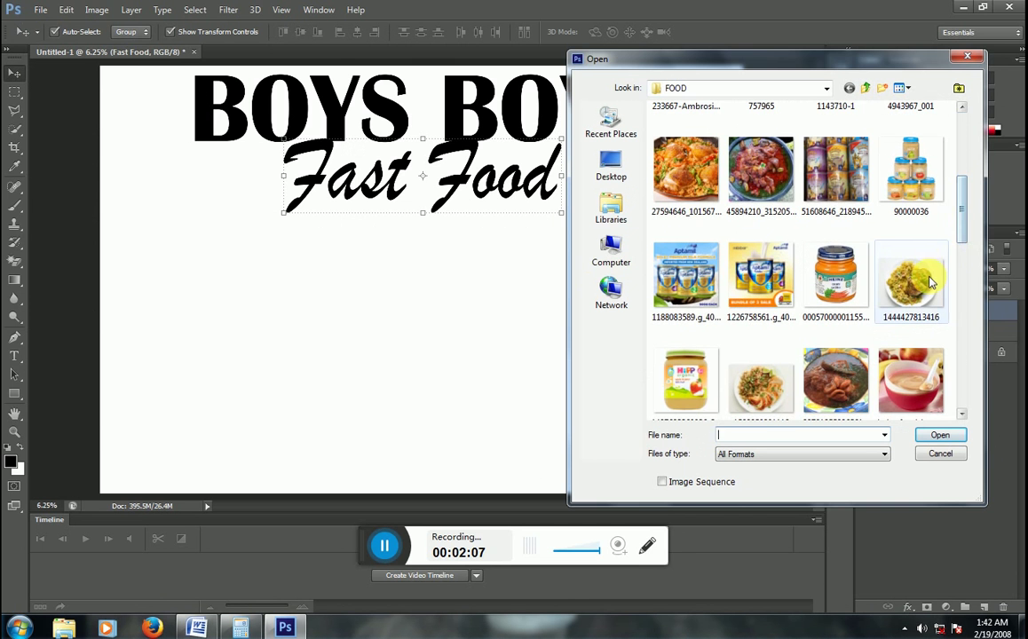
click(930, 282)
scroll(728, 266, down, 1)
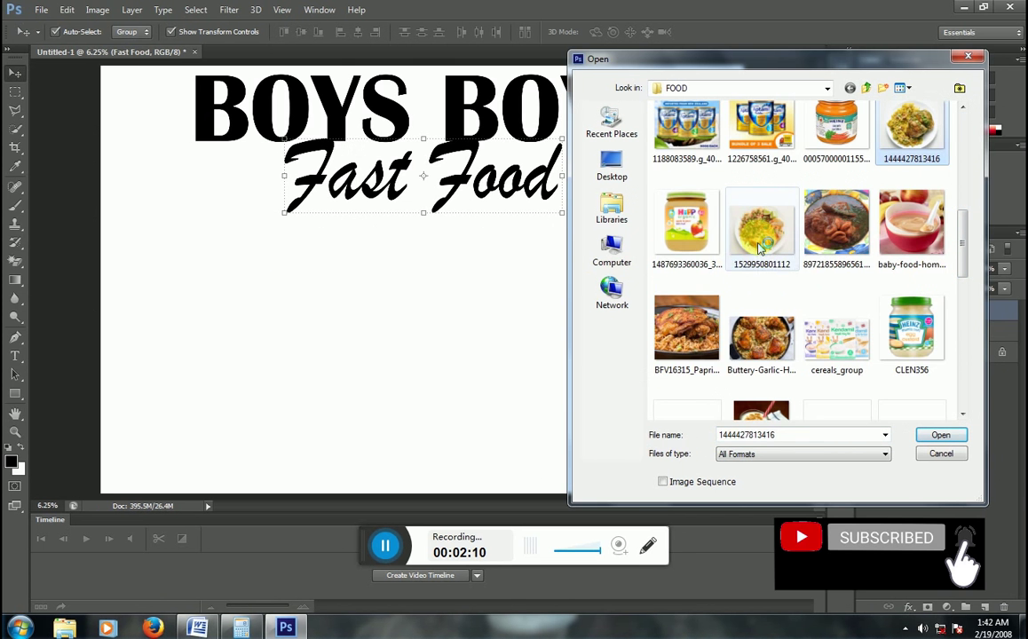
click(758, 242)
right_click(772, 233)
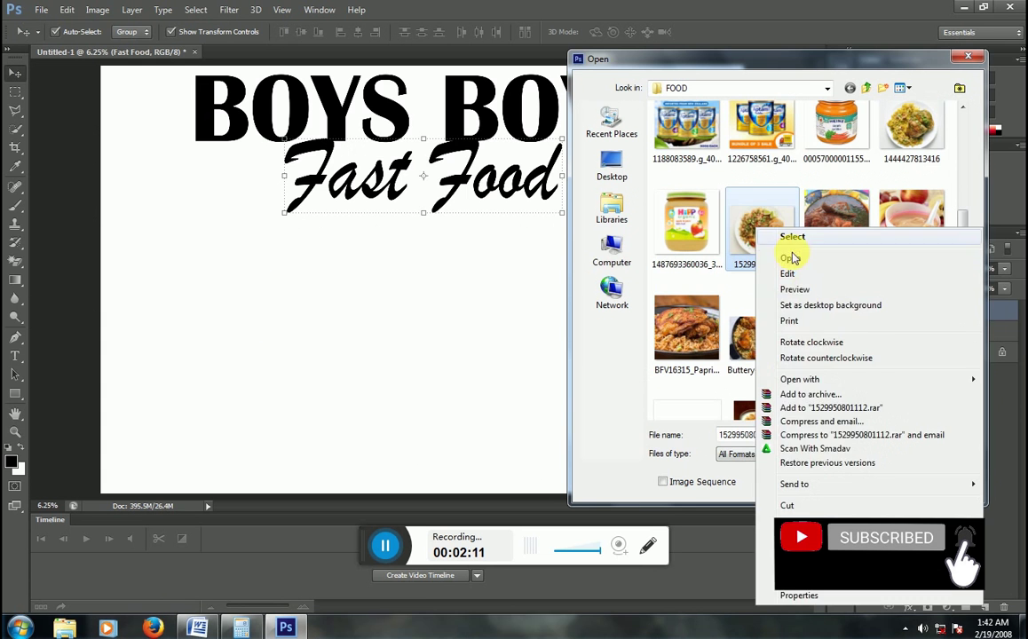
click(806, 291)
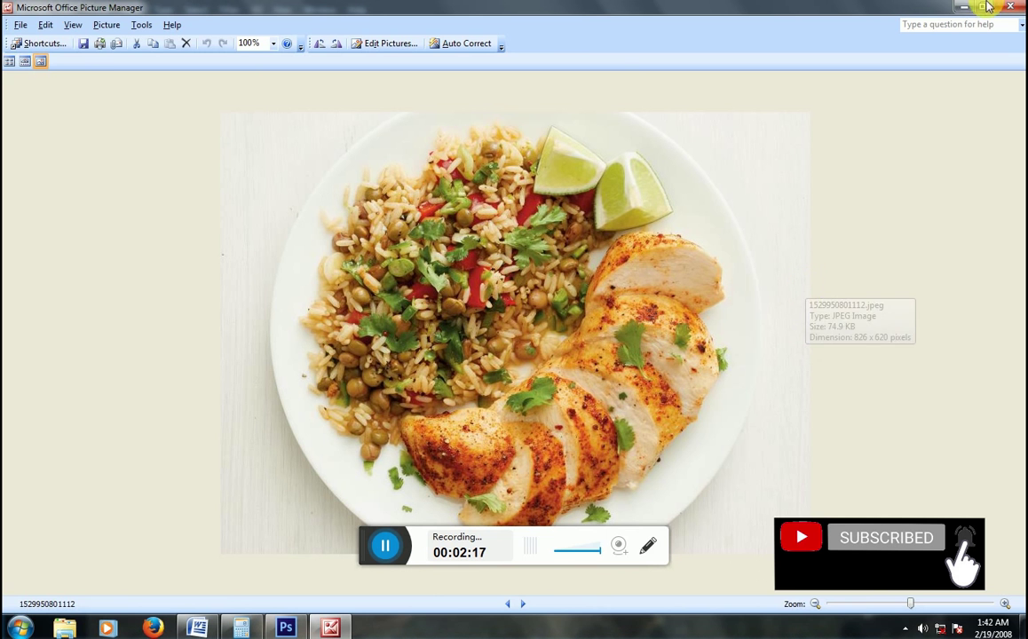
click(1014, 8)
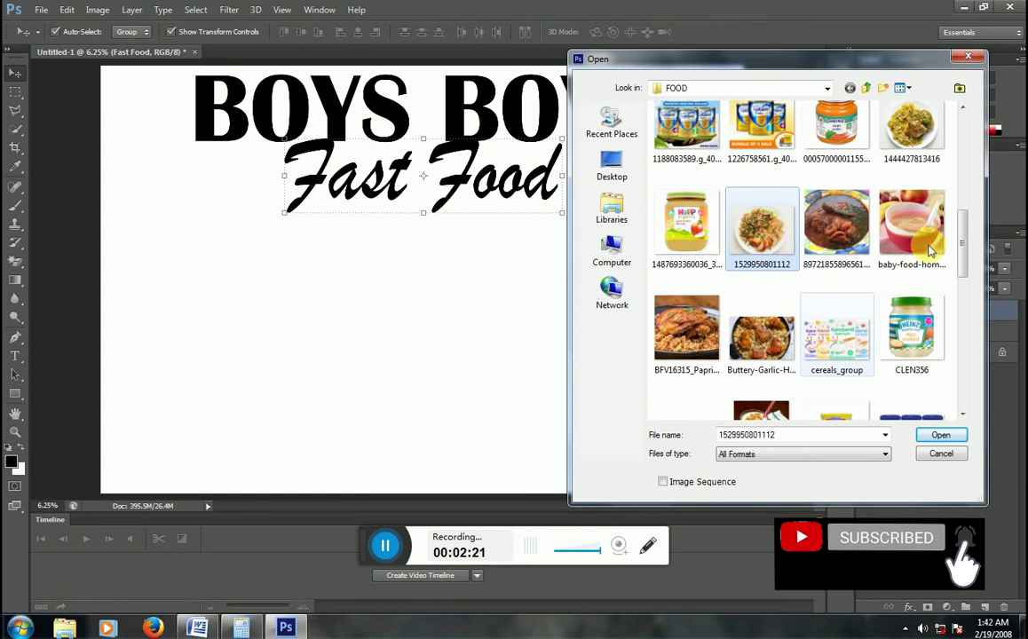
click(916, 142)
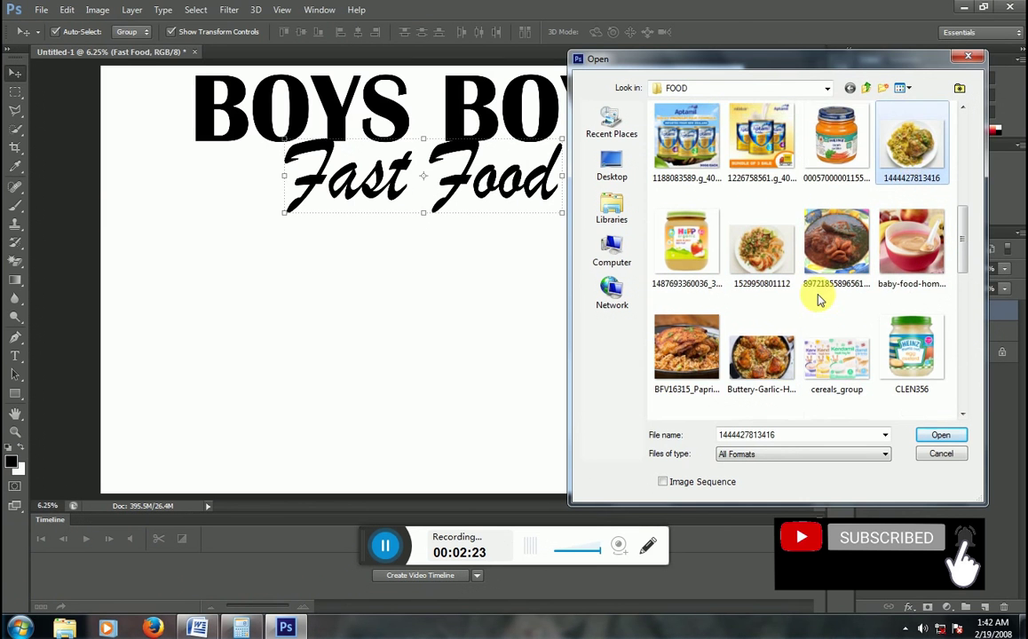
scroll(815, 298, down, 3)
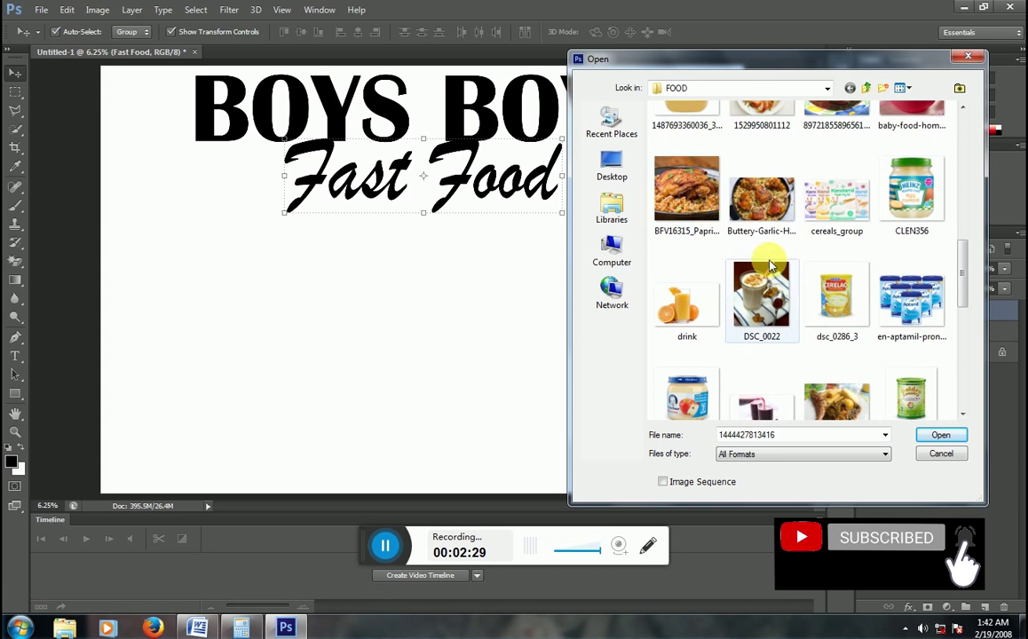
scroll(768, 264, down, 2)
scroll(841, 260, down, 1)
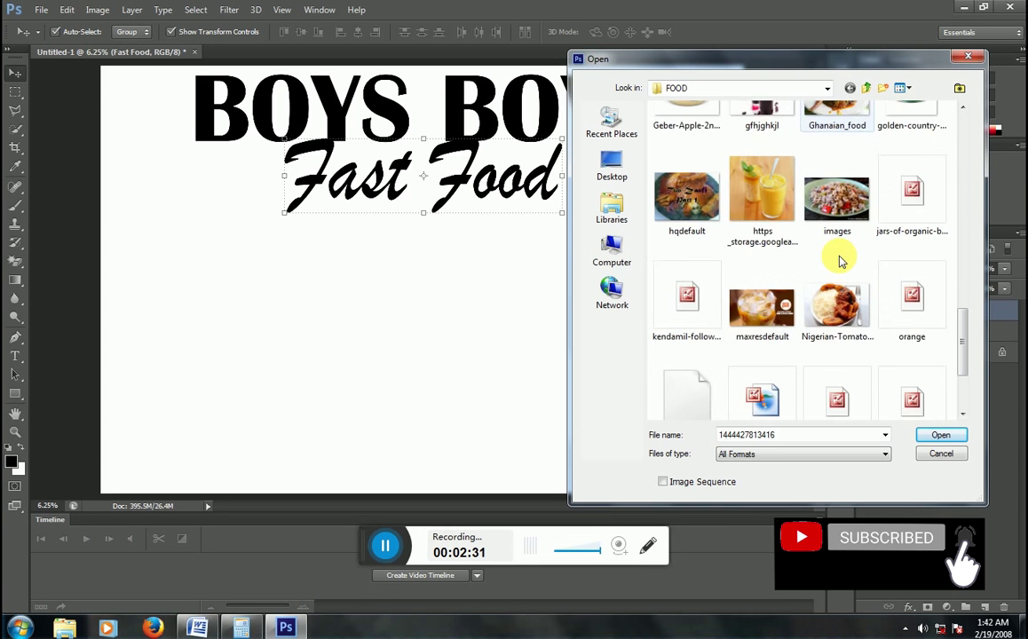
scroll(841, 260, down, 2)
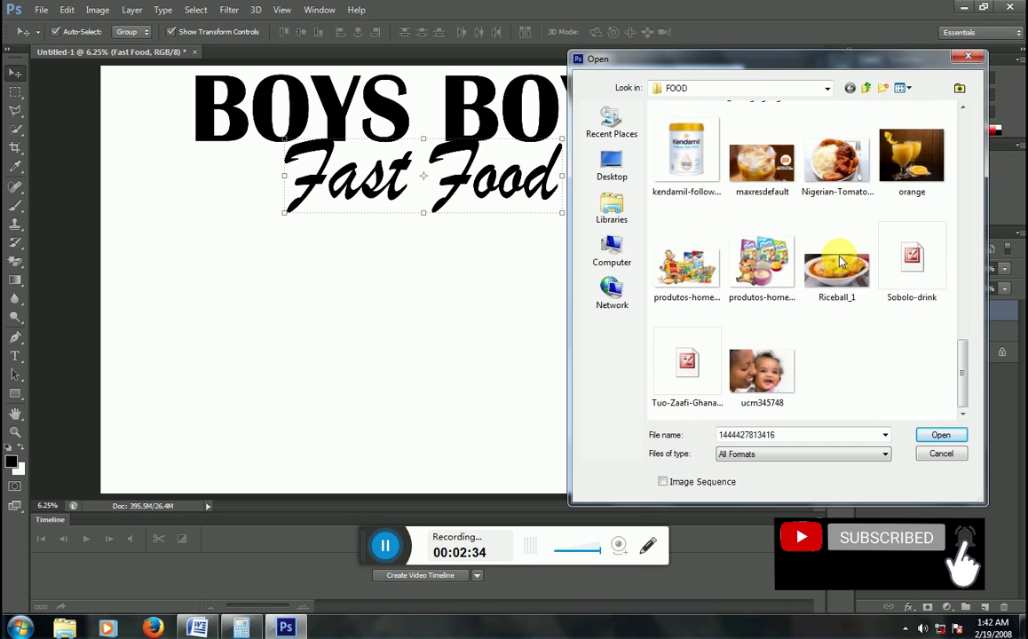
scroll(770, 282, up, 2)
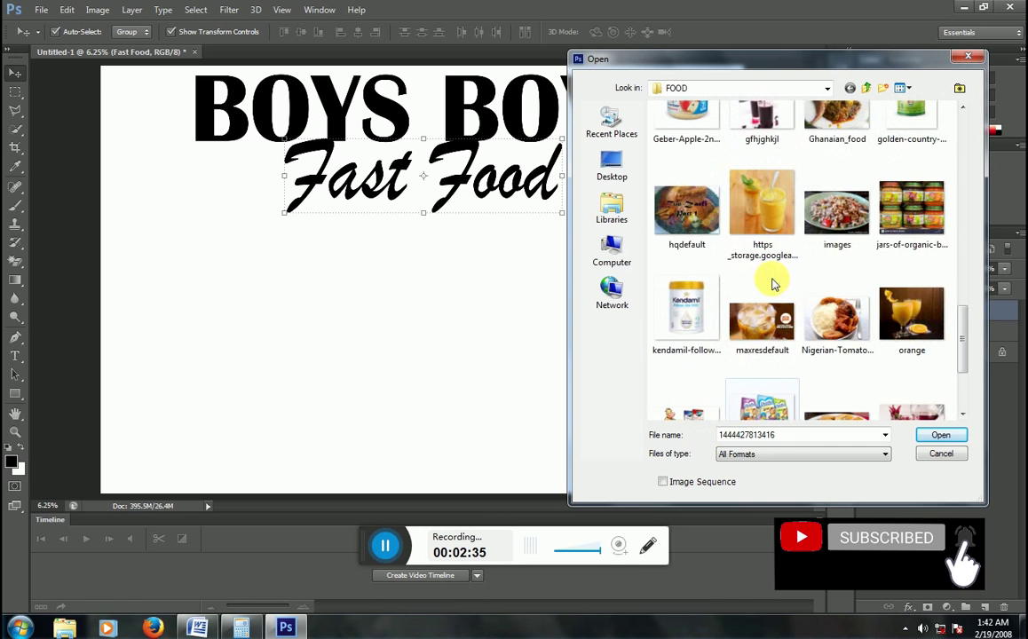
scroll(770, 283, up, 2)
scroll(754, 279, up, 3)
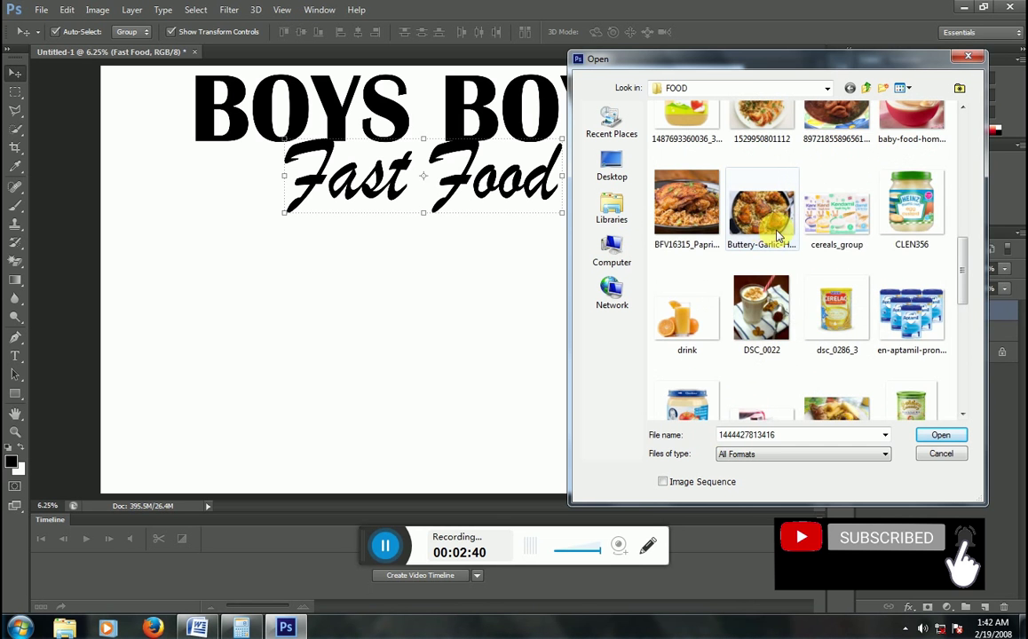
scroll(777, 235, up, 2)
scroll(781, 236, up, 2)
scroll(794, 245, up, 2)
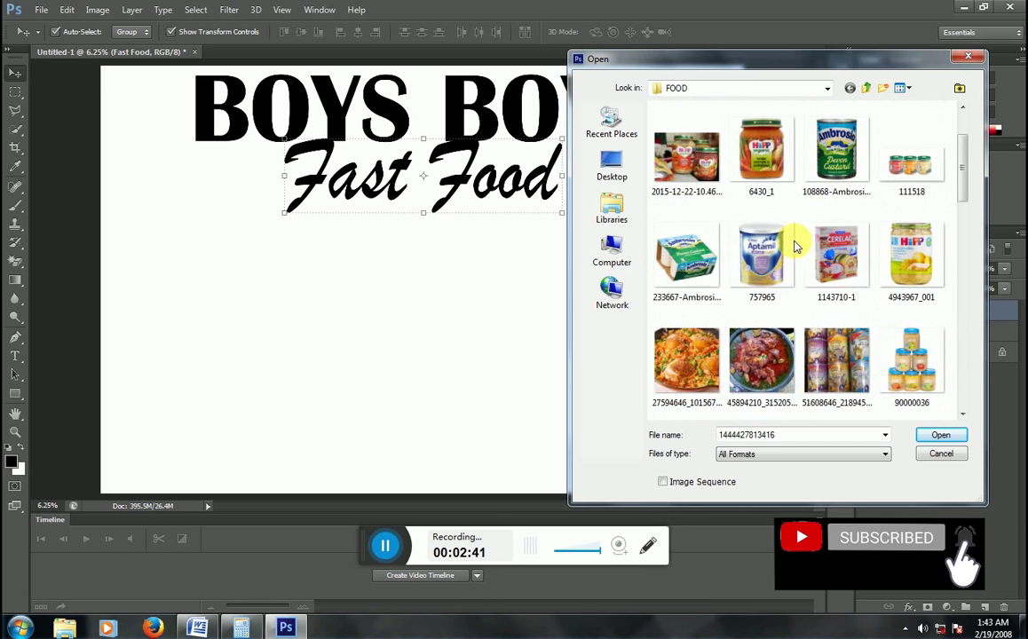
scroll(794, 245, down, 2)
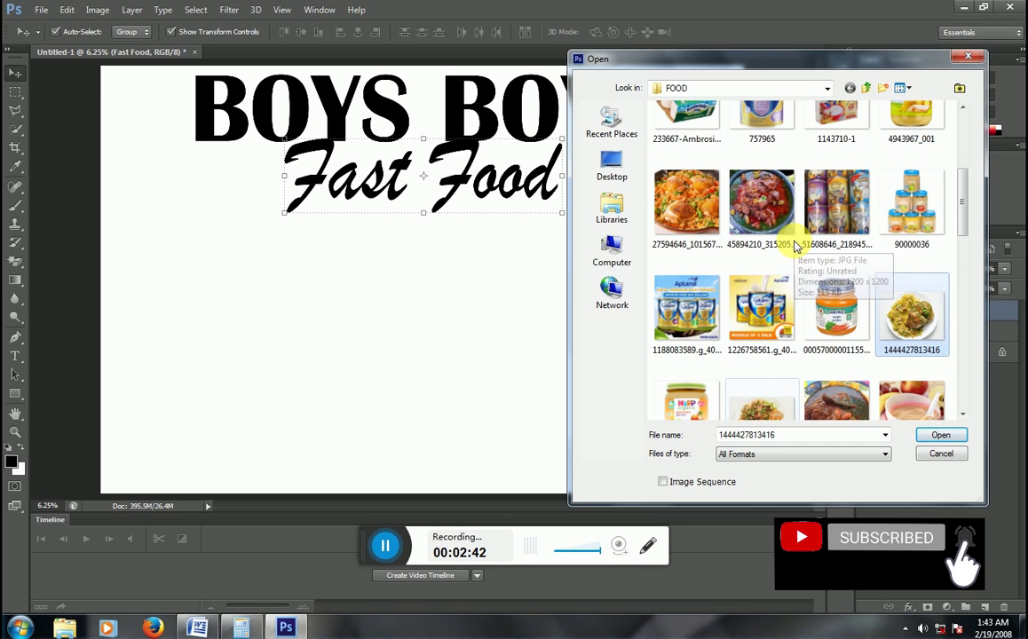
click(683, 211)
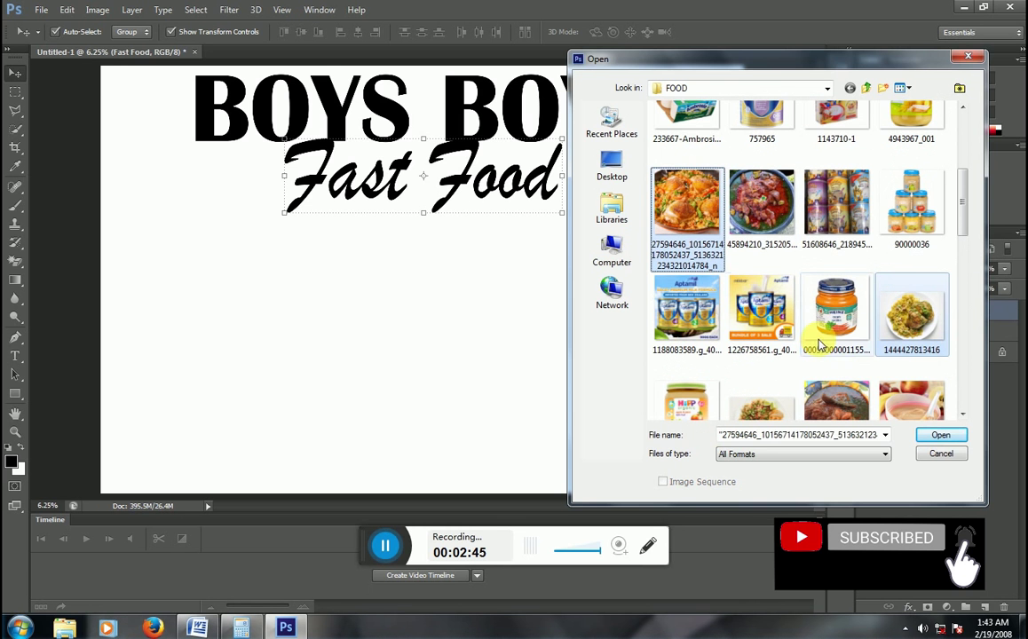
Open both photos and draw an elliptical selection around the rice-and-chicken plate.
click(940, 435)
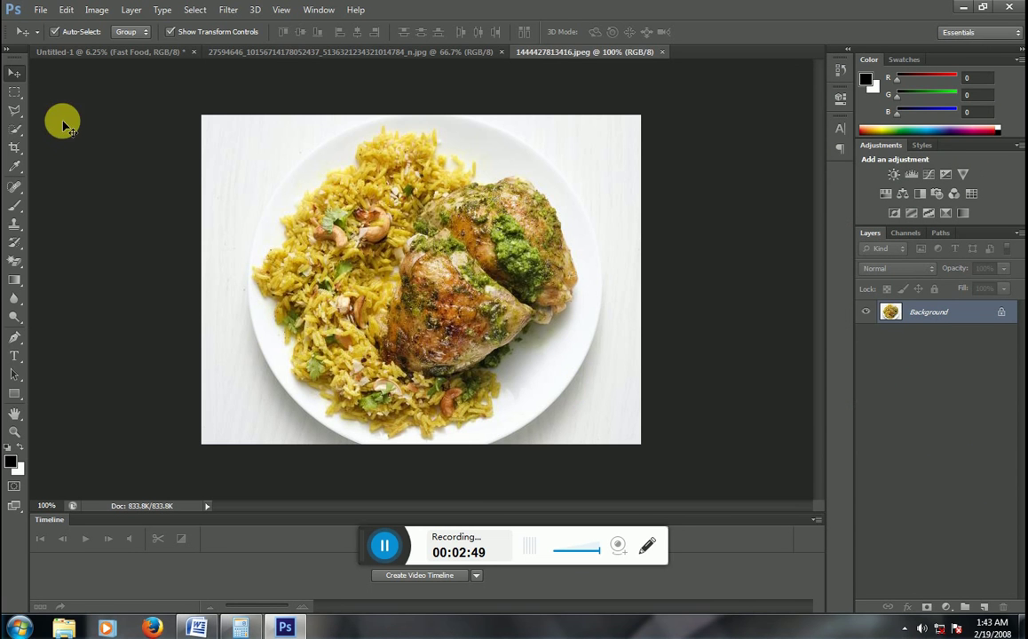
drag(14, 92, 64, 106)
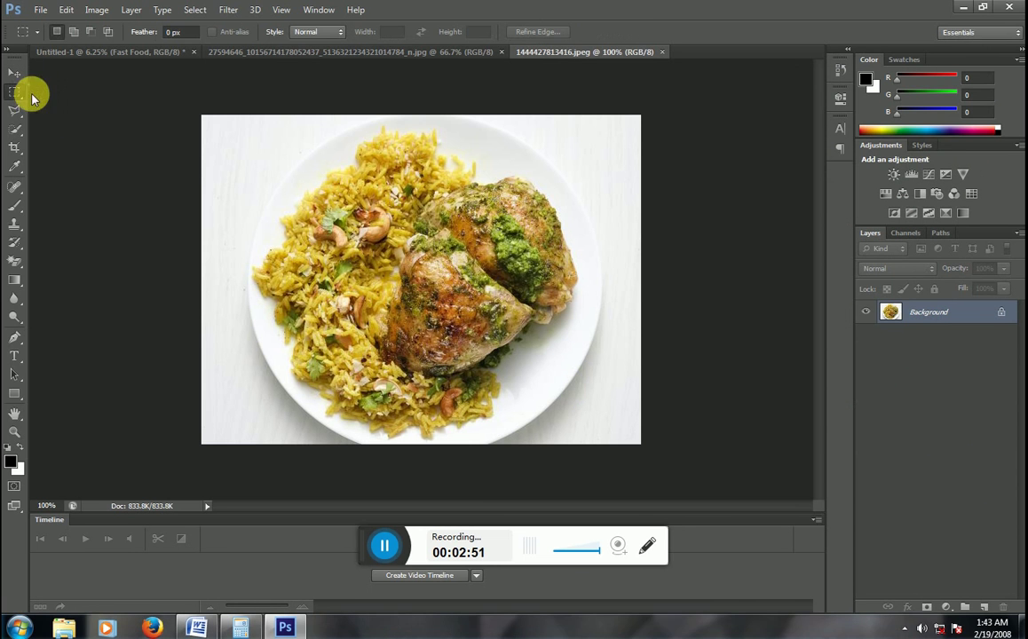
click(64, 104)
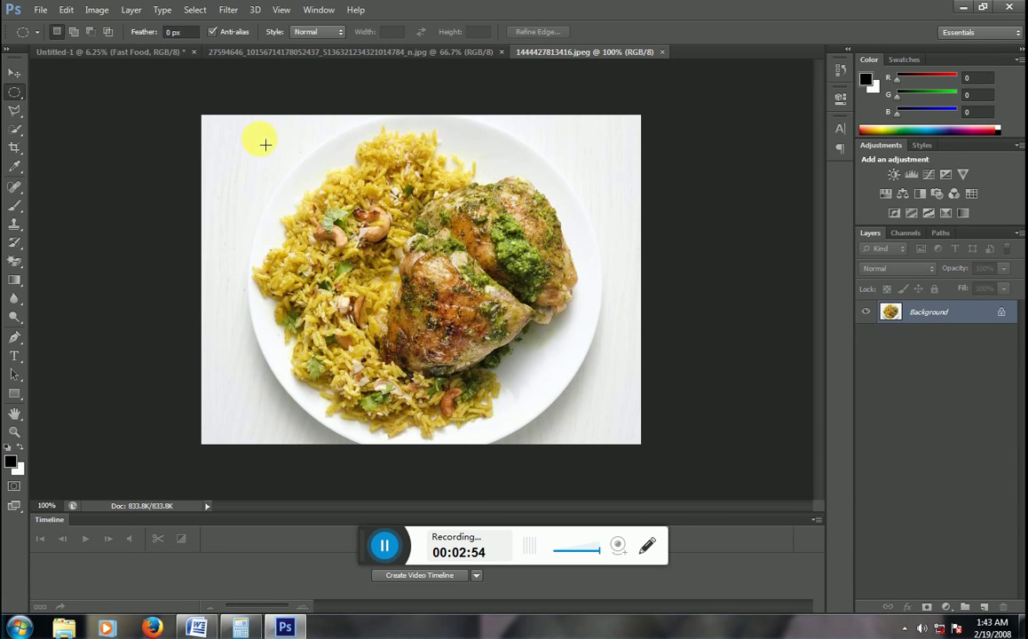
mouse_move(265, 144)
mouse_down()
mouse_move(610, 468)
mouse_move(598, 460)
mouse_up()
drag(541, 388, 544, 383)
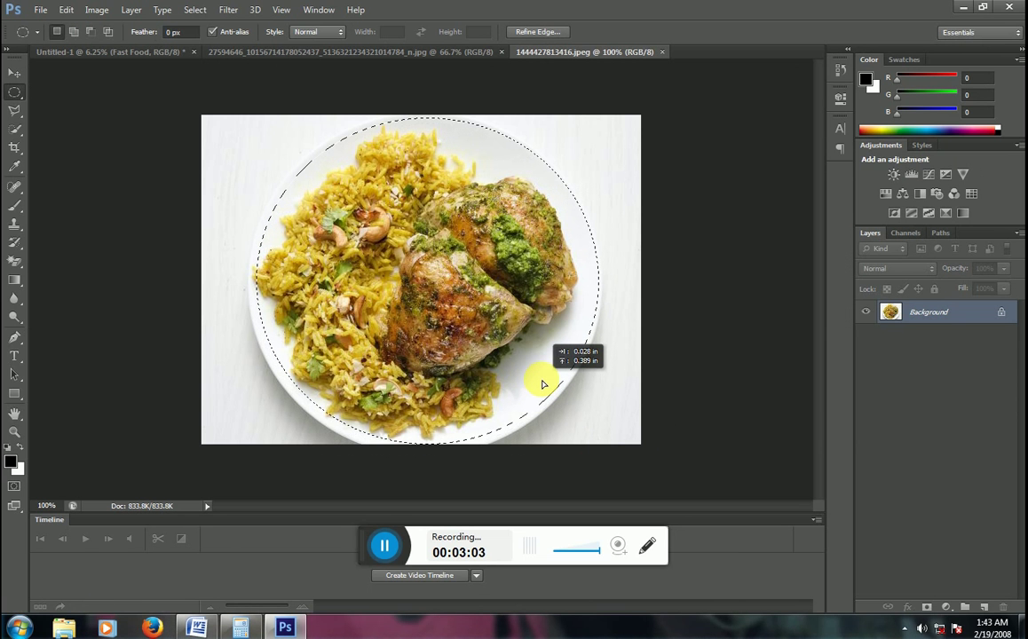
drag(541, 383, 540, 382)
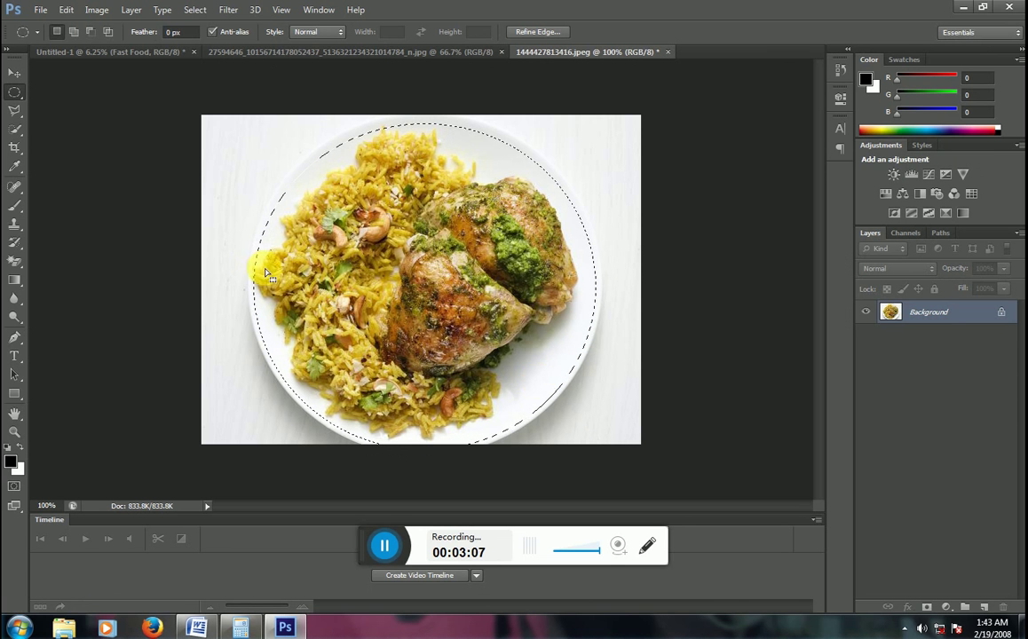
Drag the oval plate cutout into the flyer, enlarge it at the lower right, and commit.
click(13, 73)
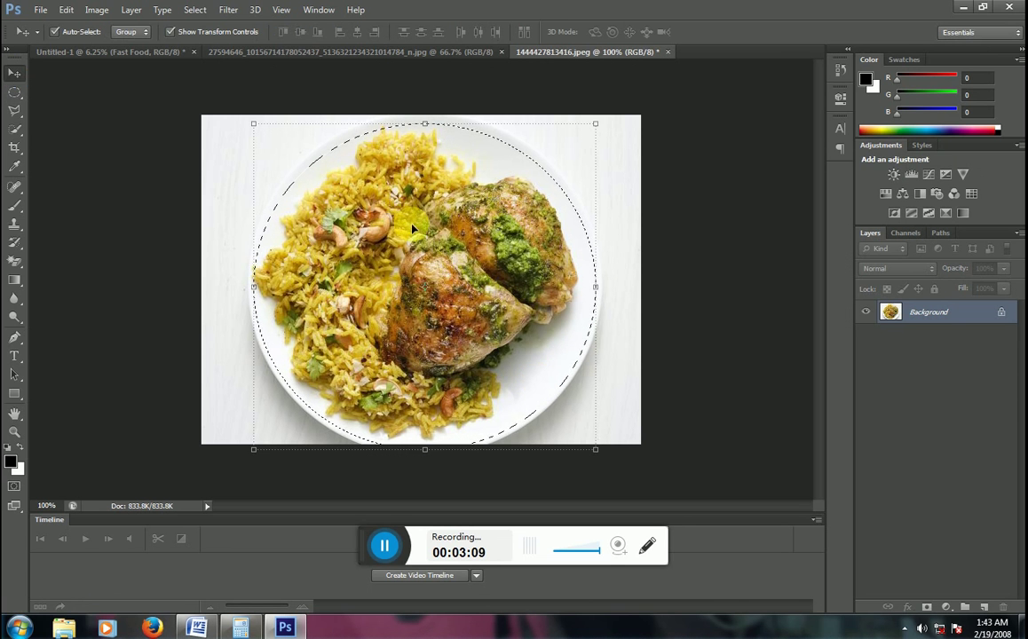
drag(404, 226, 153, 59)
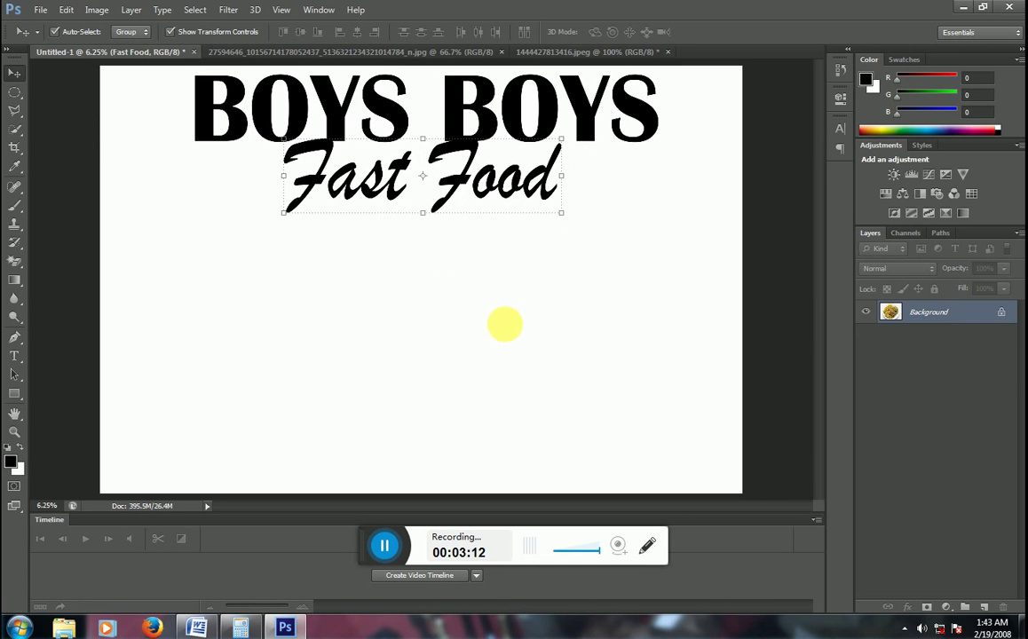
mouse_move(152, 59)
mouse_down()
mouse_move(515, 330)
mouse_move(652, 220)
mouse_up()
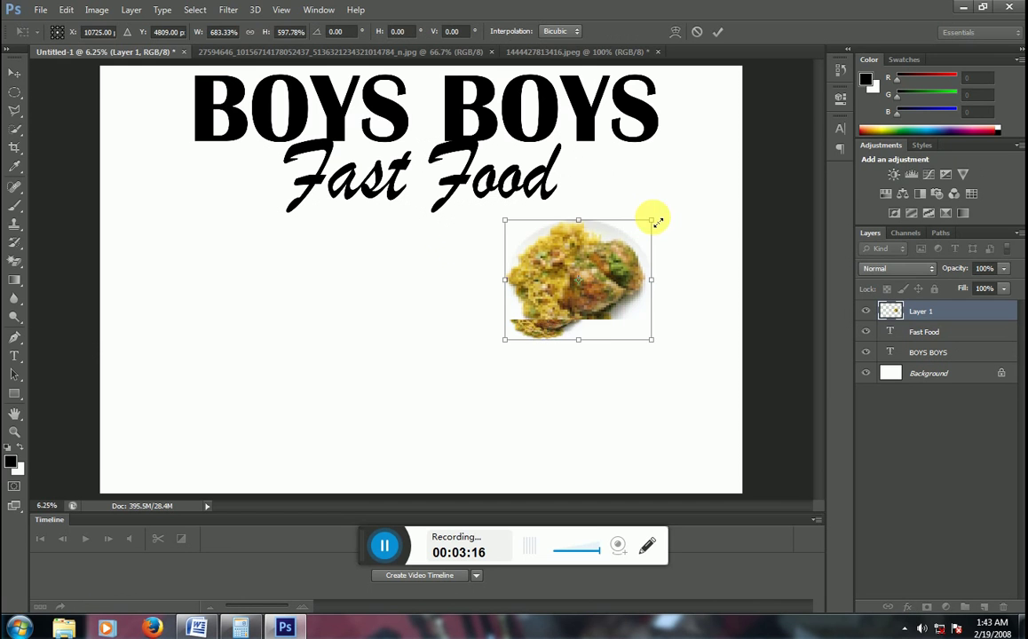
drag(653, 341, 760, 456)
mouse_move(505, 221)
mouse_down()
mouse_move(599, 279)
mouse_move(585, 291)
mouse_up()
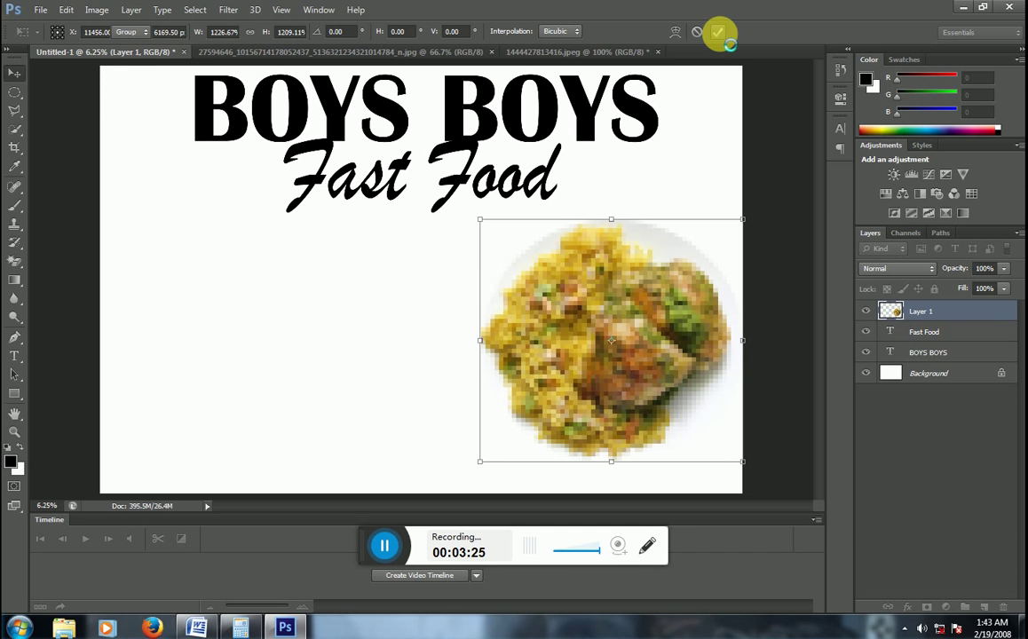
click(717, 32)
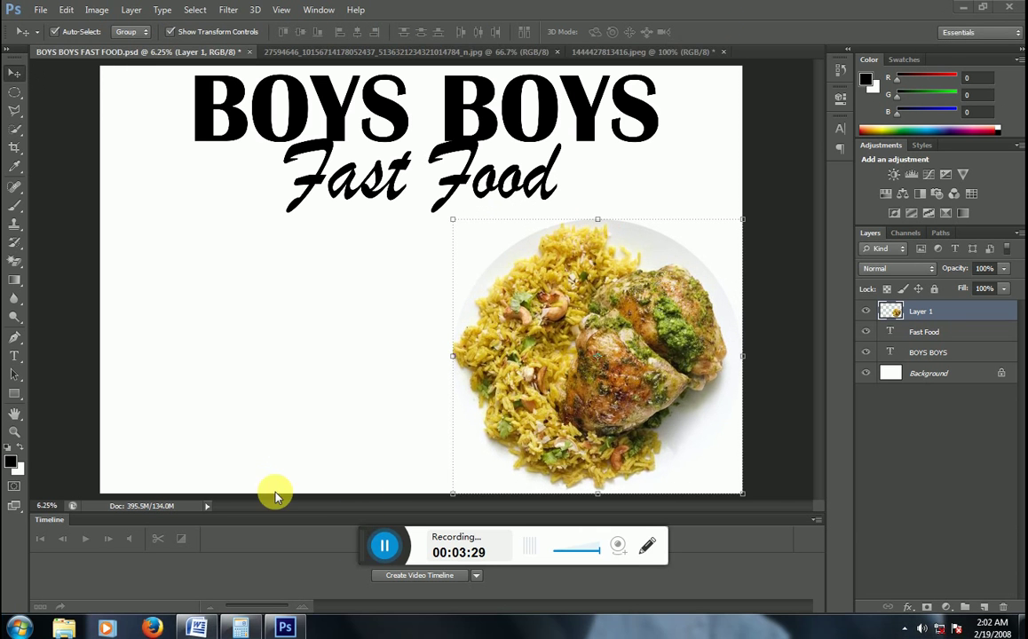
In the pan photo, draw a circular selection around the chicken pieces.
click(508, 54)
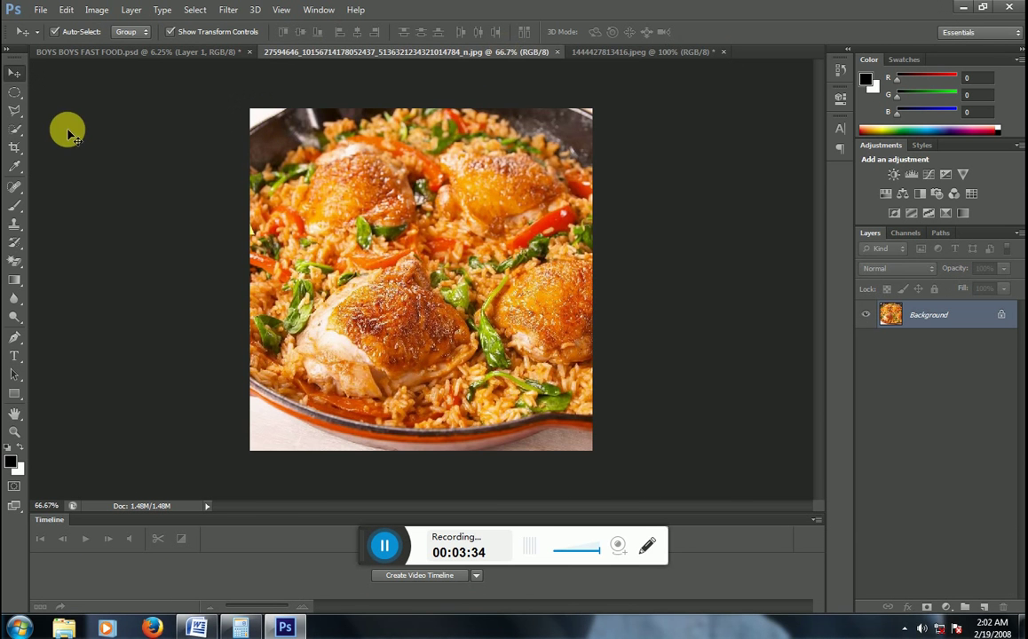
click(14, 92)
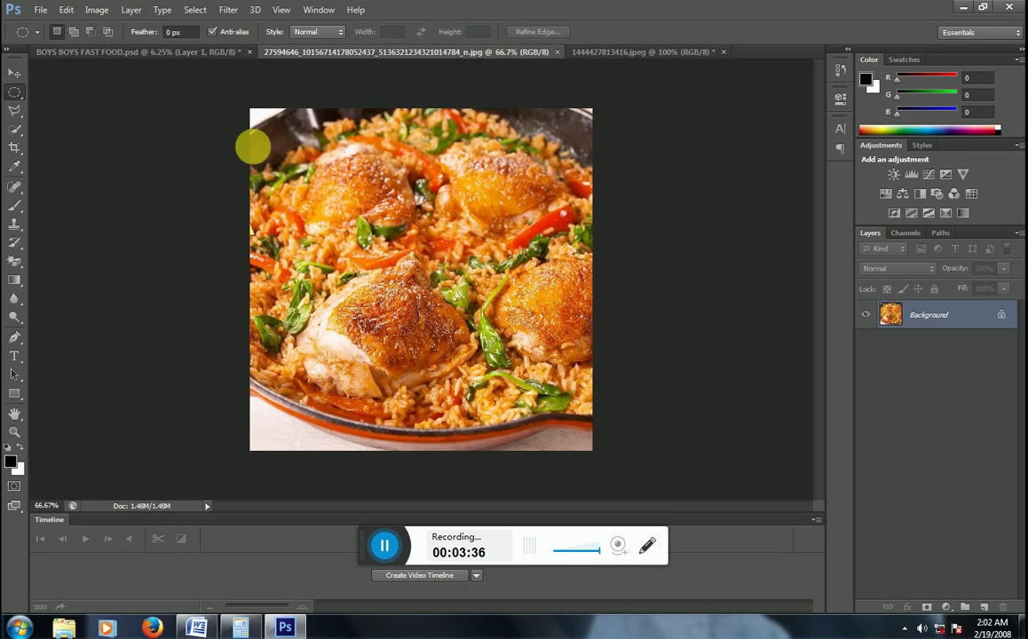
mouse_move(275, 137)
mouse_down()
mouse_move(565, 420)
mouse_move(557, 434)
mouse_up()
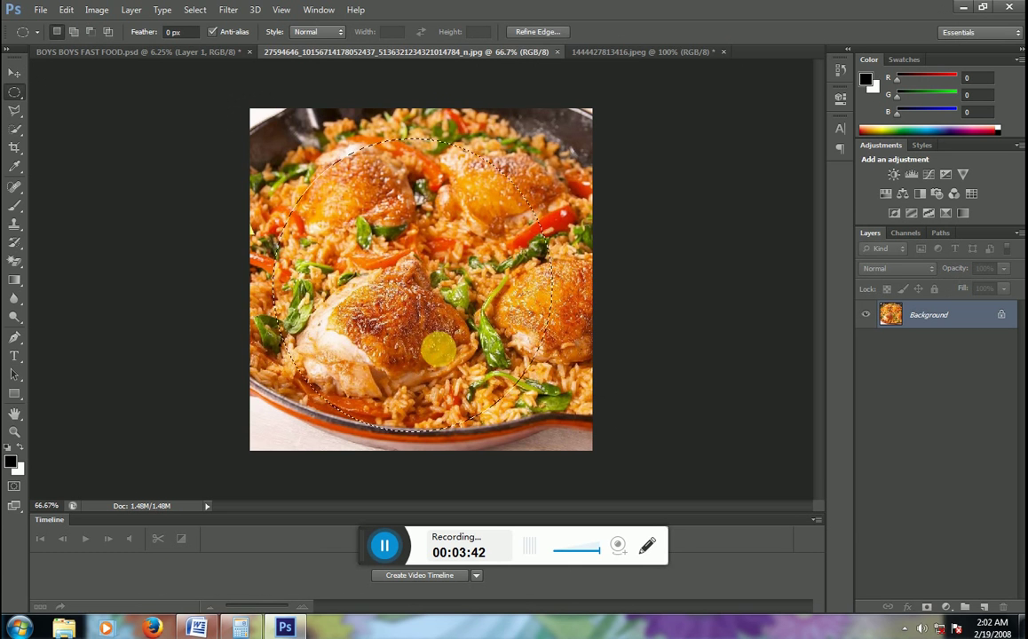
drag(438, 348, 416, 325)
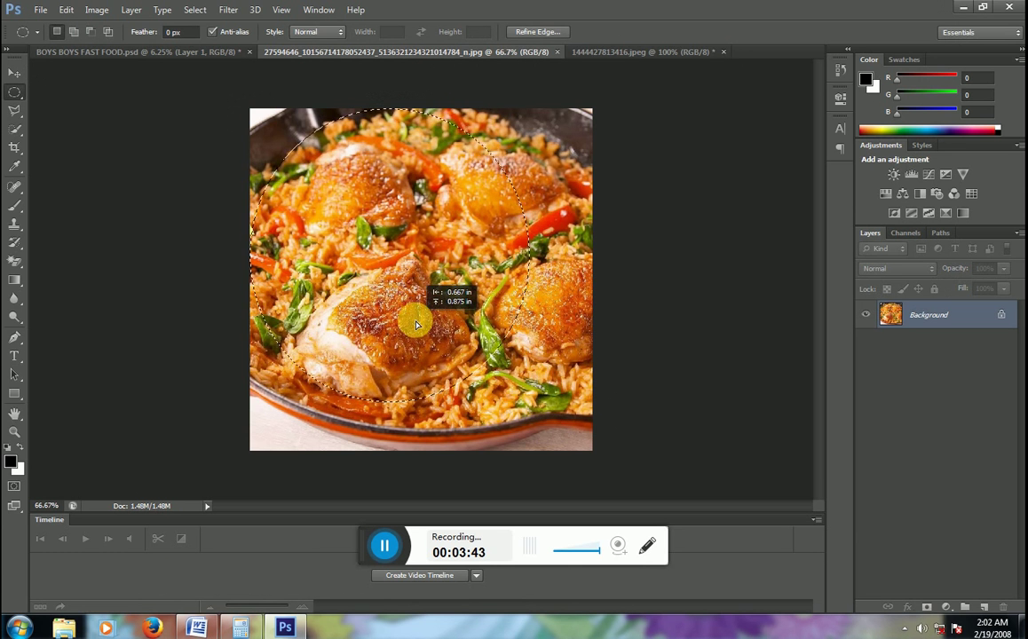
click(389, 242)
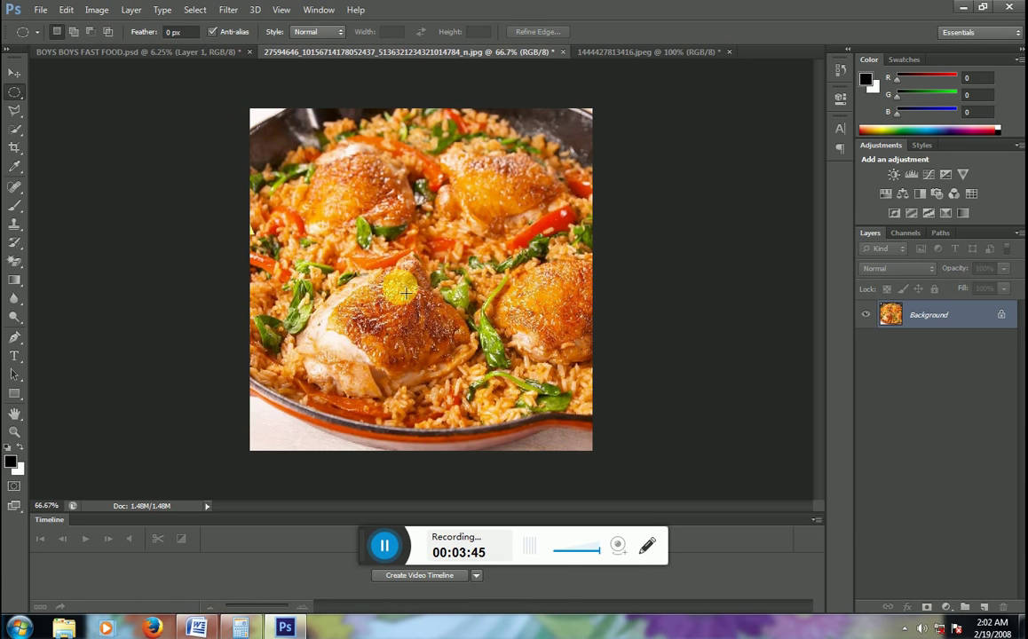
mouse_move(404, 293)
mouse_down()
mouse_move(604, 465)
mouse_move(568, 443)
mouse_up()
drag(495, 407, 503, 411)
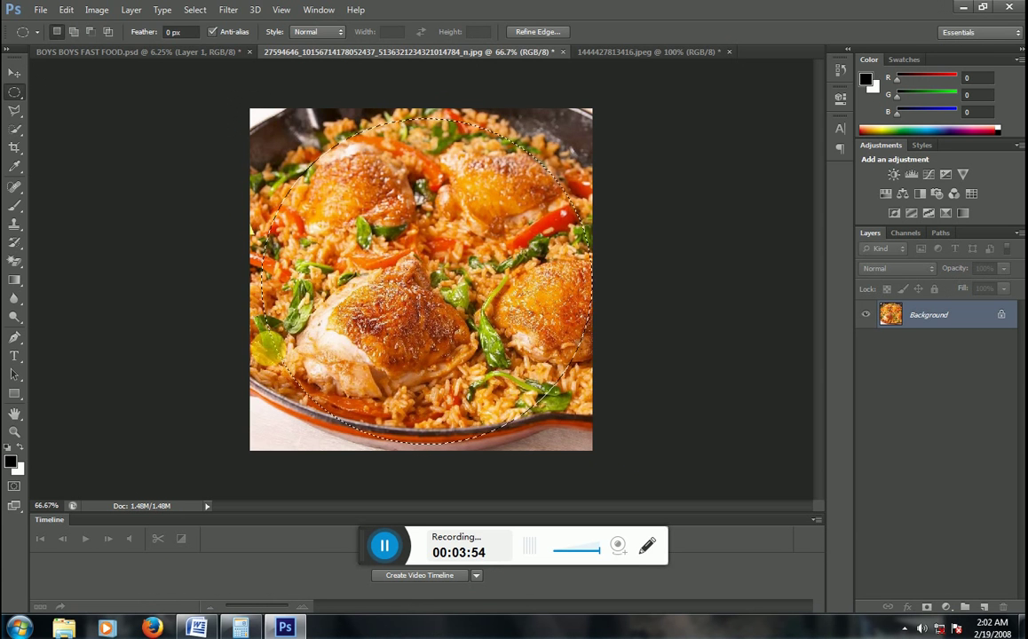
Drag the circular cutout into the flyer and scale it up at the lower left.
click(14, 73)
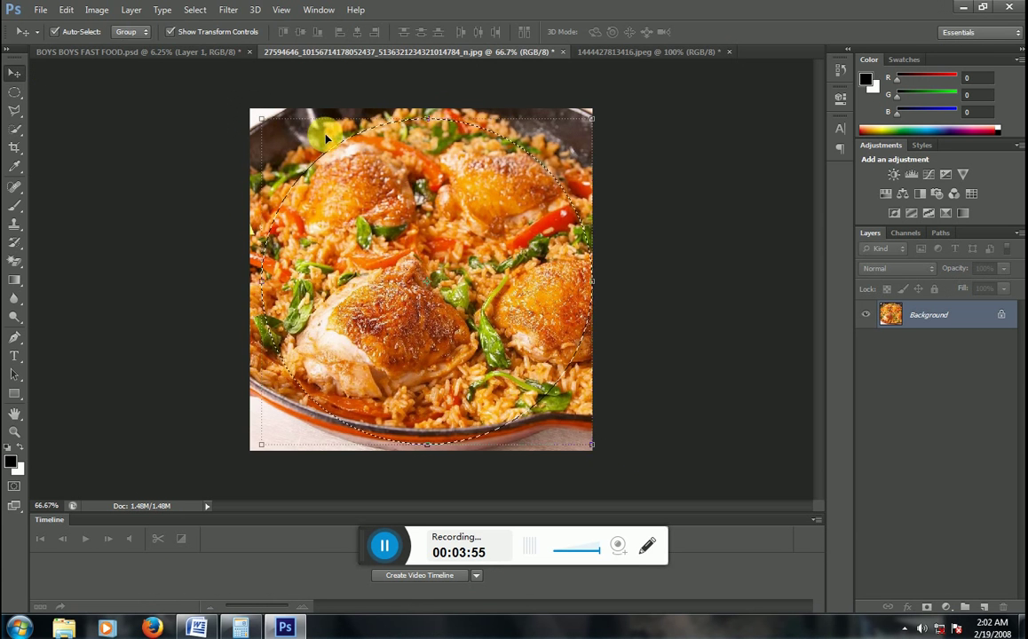
drag(326, 137, 417, 284)
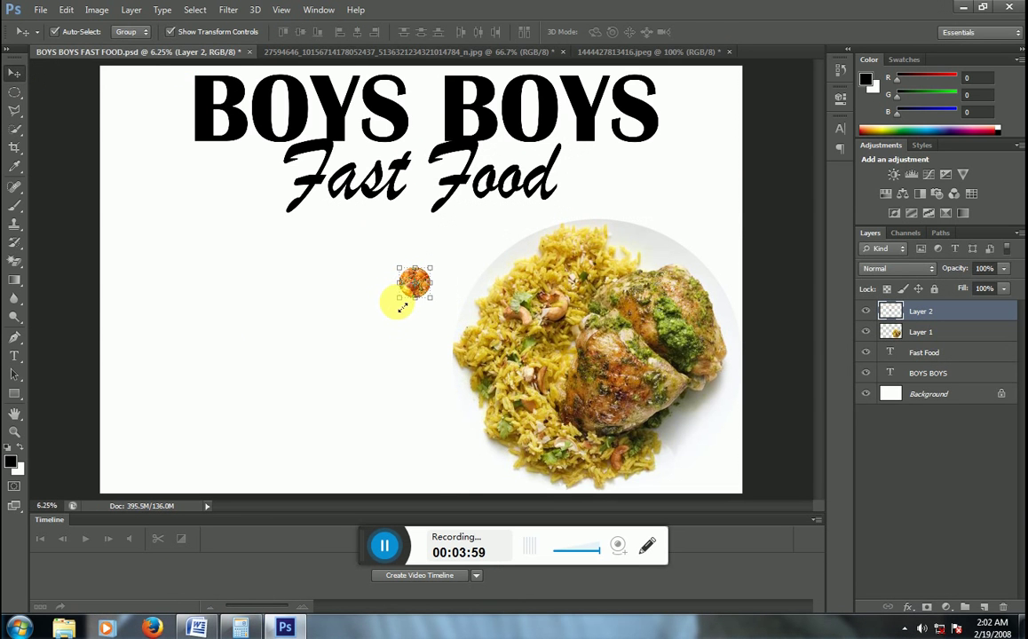
drag(402, 306, 232, 458)
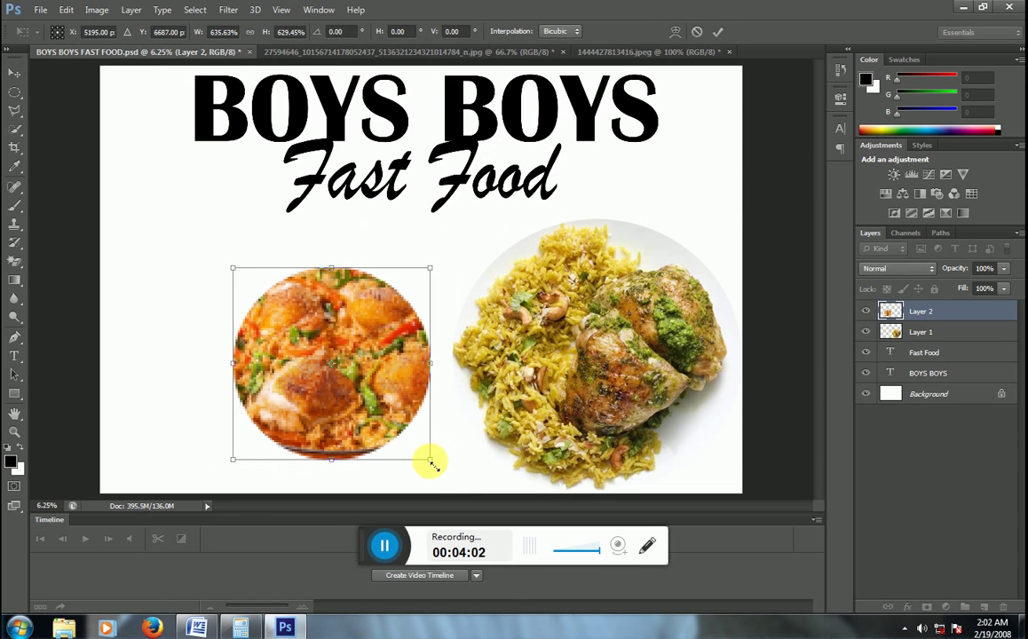
drag(430, 460, 453, 477)
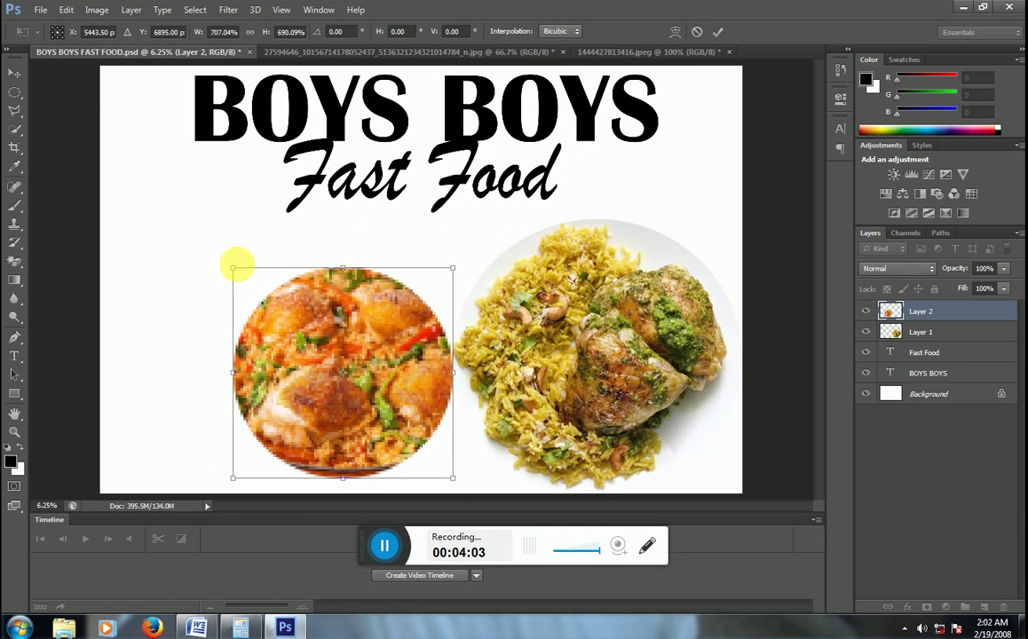
drag(236, 268, 226, 240)
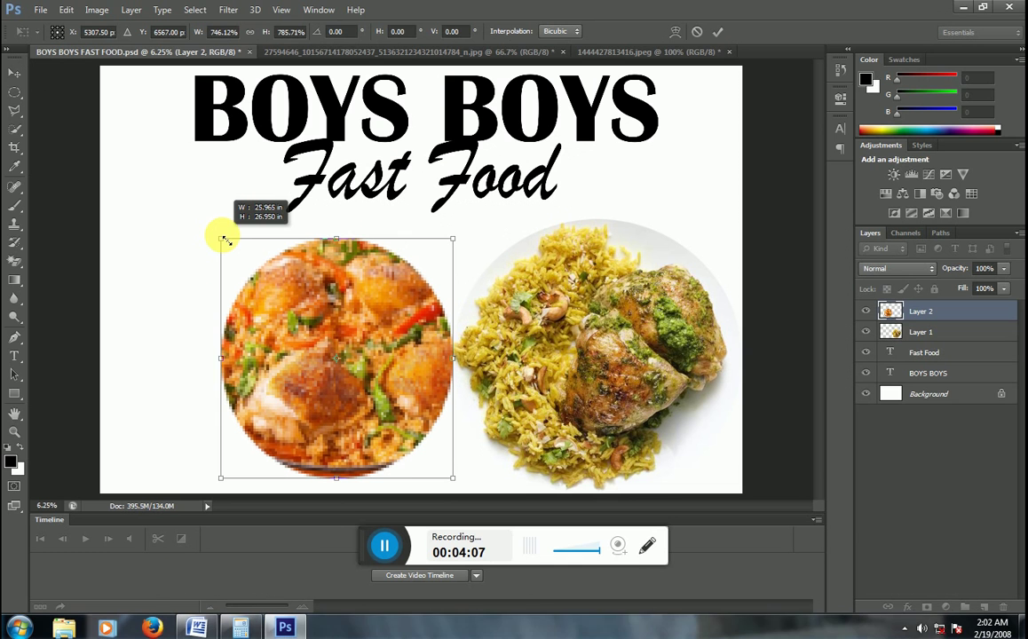
drag(225, 239, 216, 241)
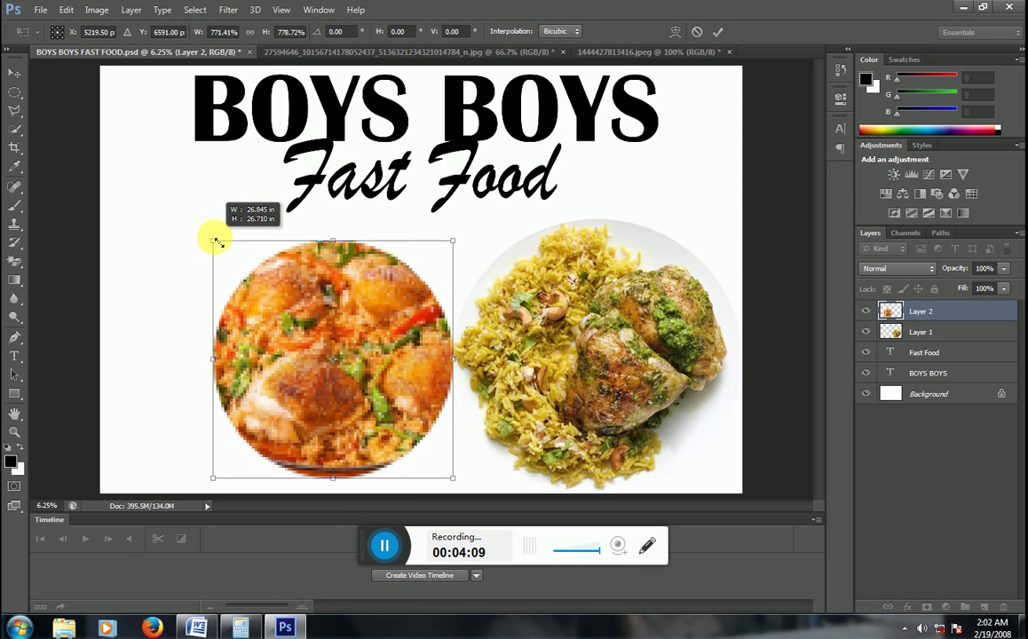
key(Return)
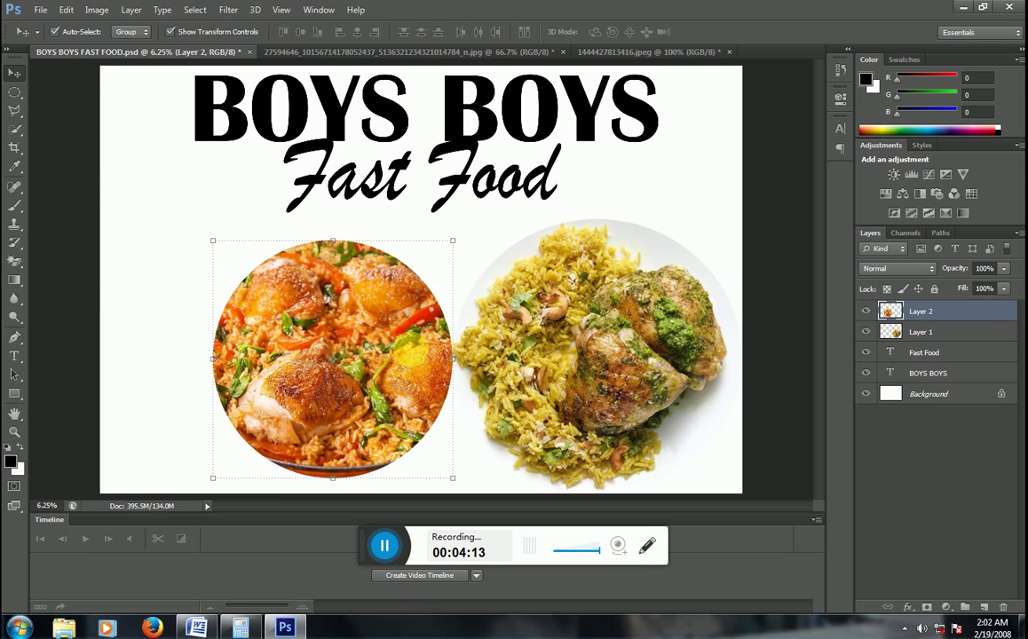
Raise the food circle and the plate photo Layer 1 slightly.
drag(412, 360, 411, 339)
click(647, 359)
drag(647, 358, 647, 340)
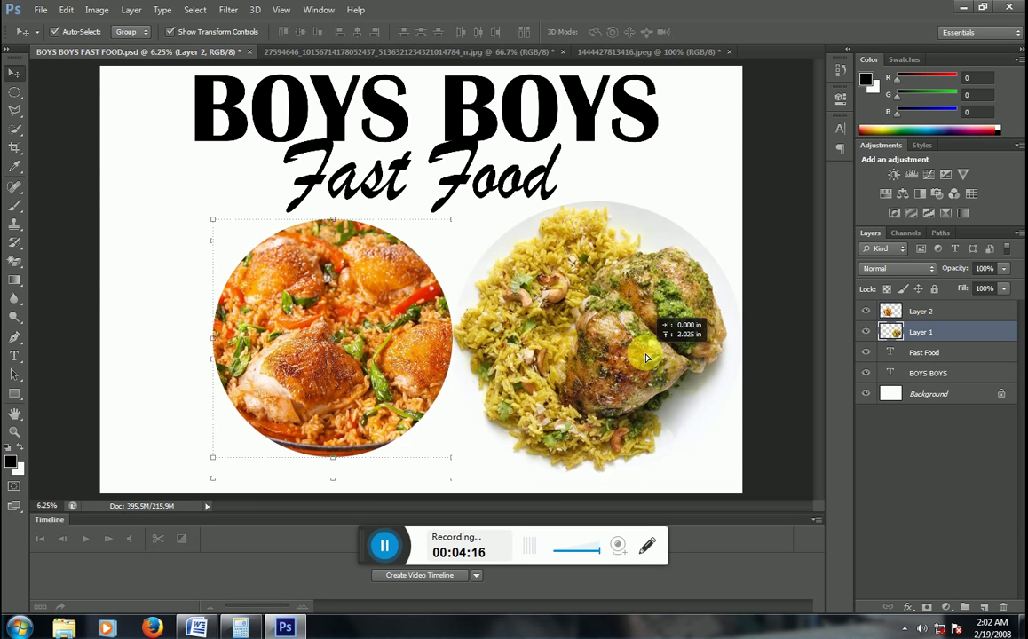
click(765, 394)
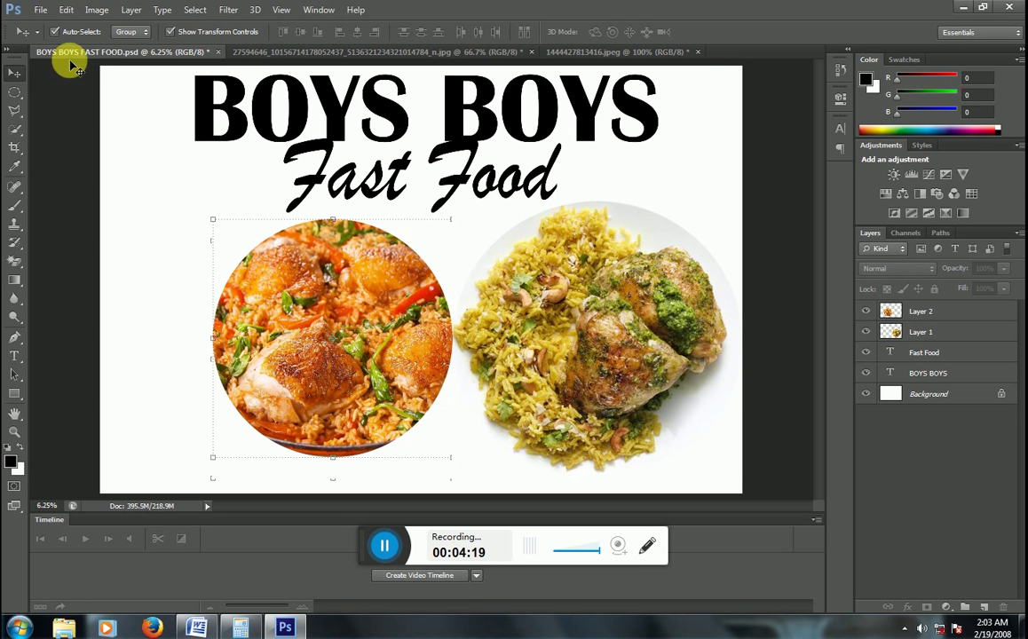
Bring up the Open dialog and browse to the IMAGES folder on Local Disk (D:).
click(39, 17)
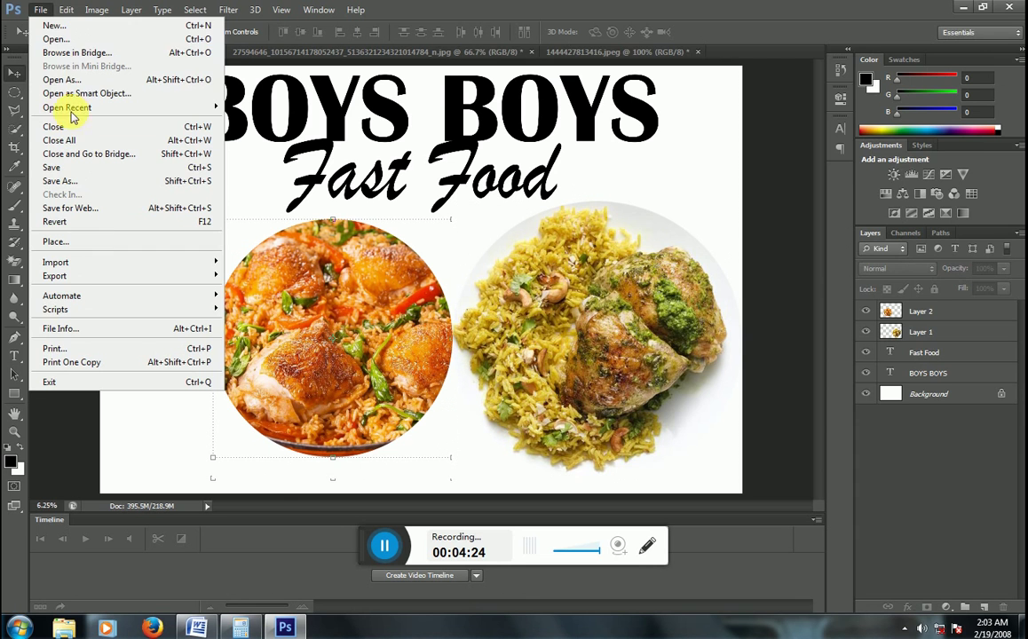
click(55, 39)
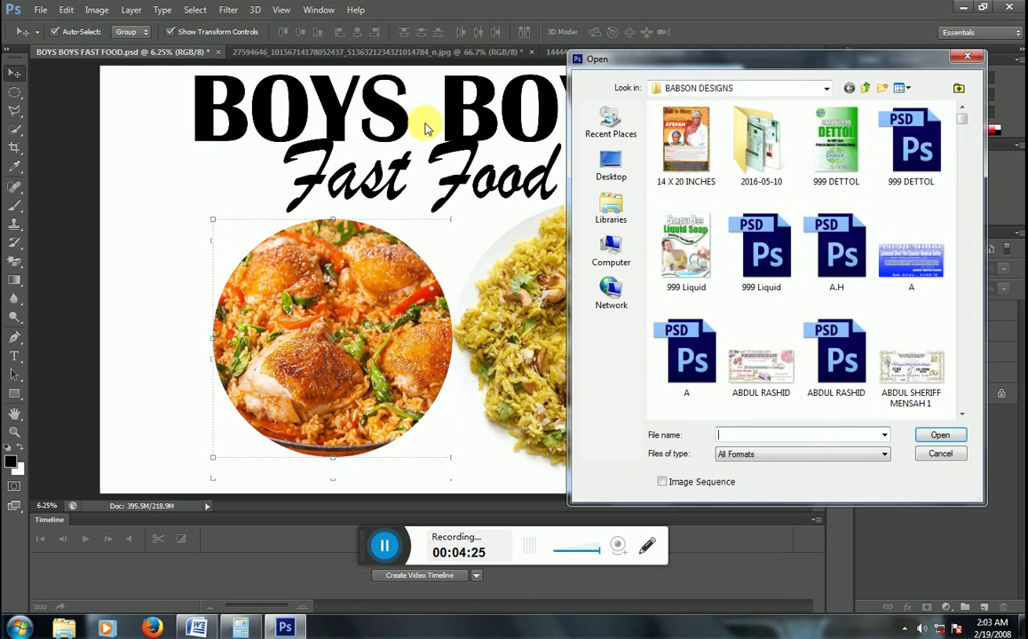
click(825, 89)
click(715, 188)
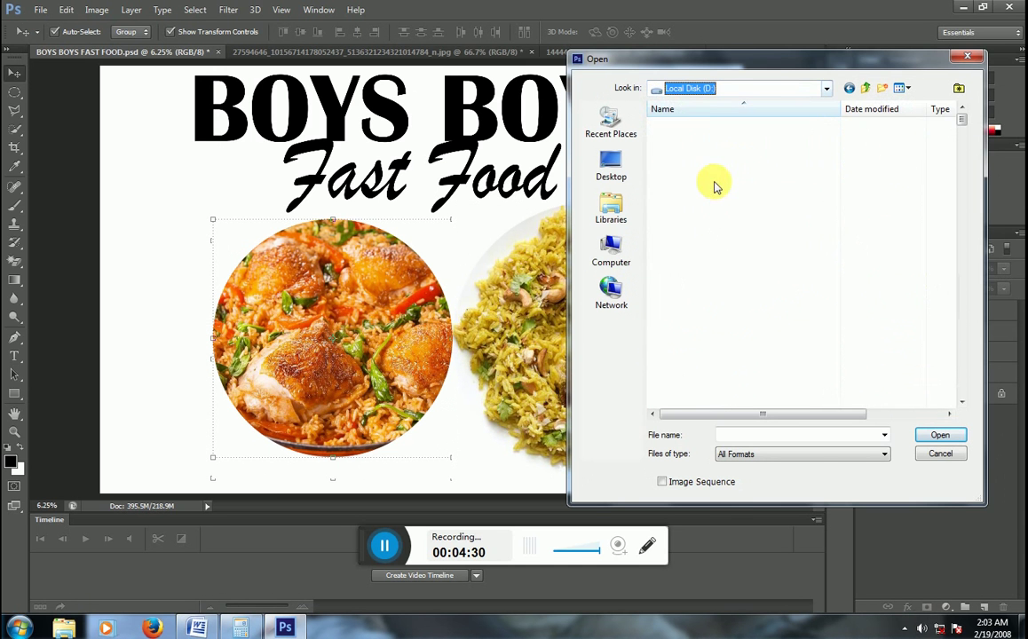
scroll(711, 298, down, 6)
double_click(707, 302)
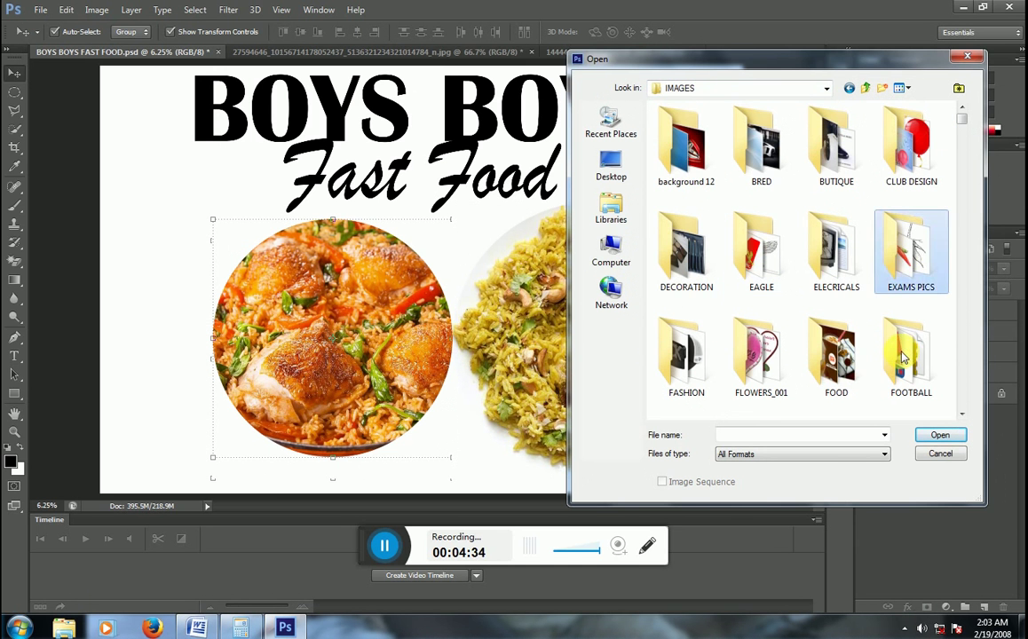
scroll(909, 357, down, 1)
scroll(909, 356, down, 2)
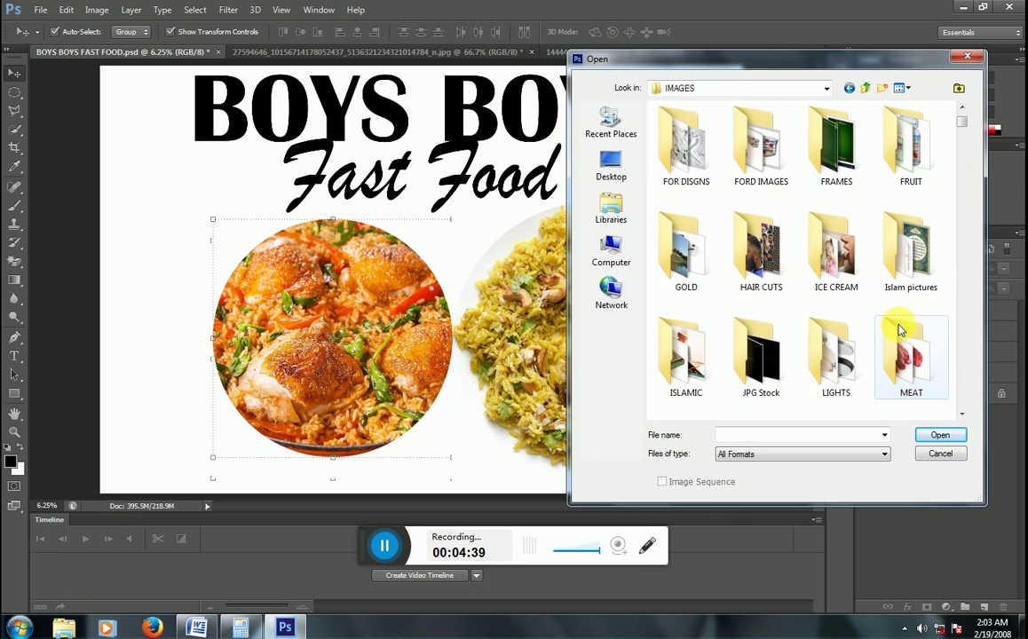
Select the MEAT folder, then open the FOOD folder and scroll through its pictures.
click(899, 330)
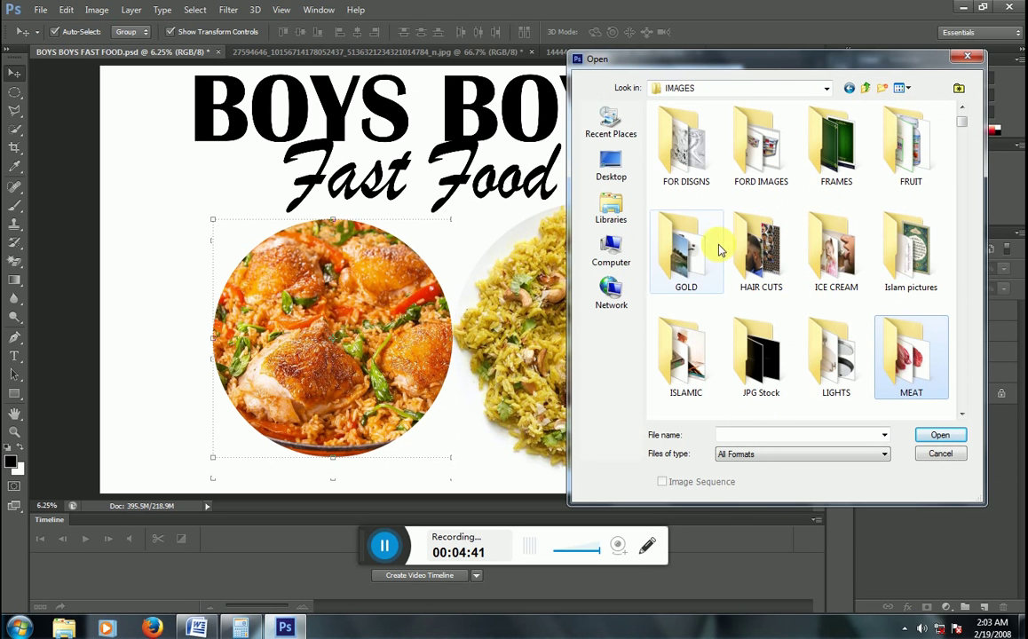
scroll(763, 204, up, 2)
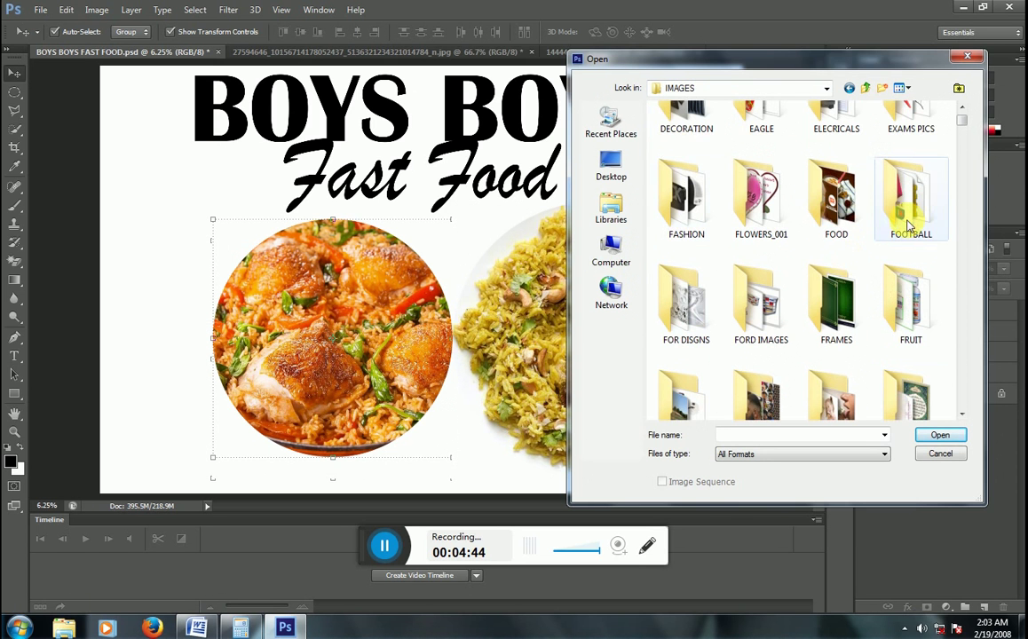
double_click(829, 215)
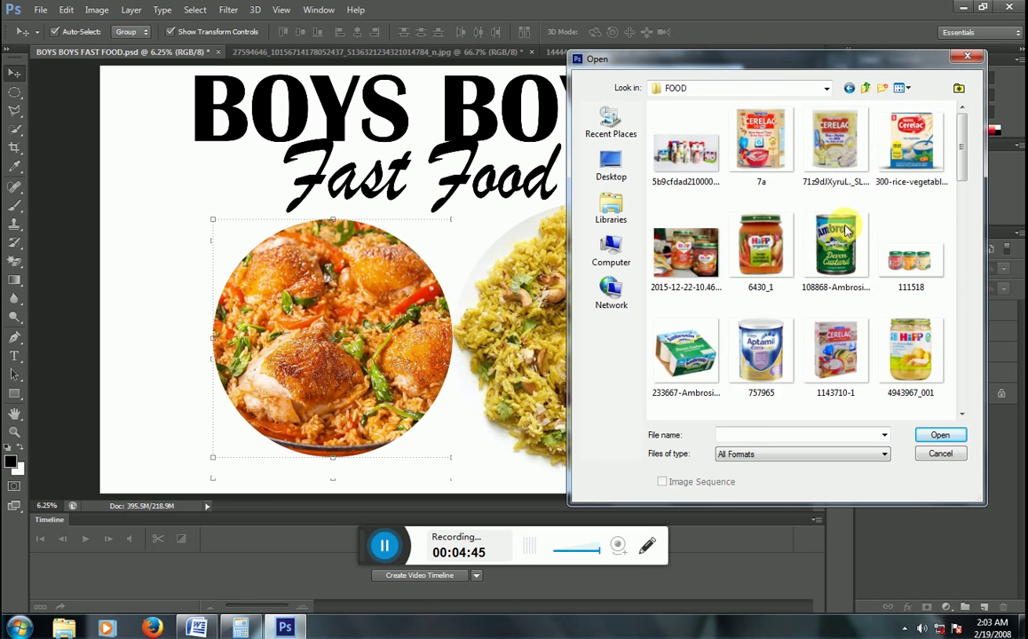
scroll(847, 233, down, 1)
scroll(851, 242, down, 2)
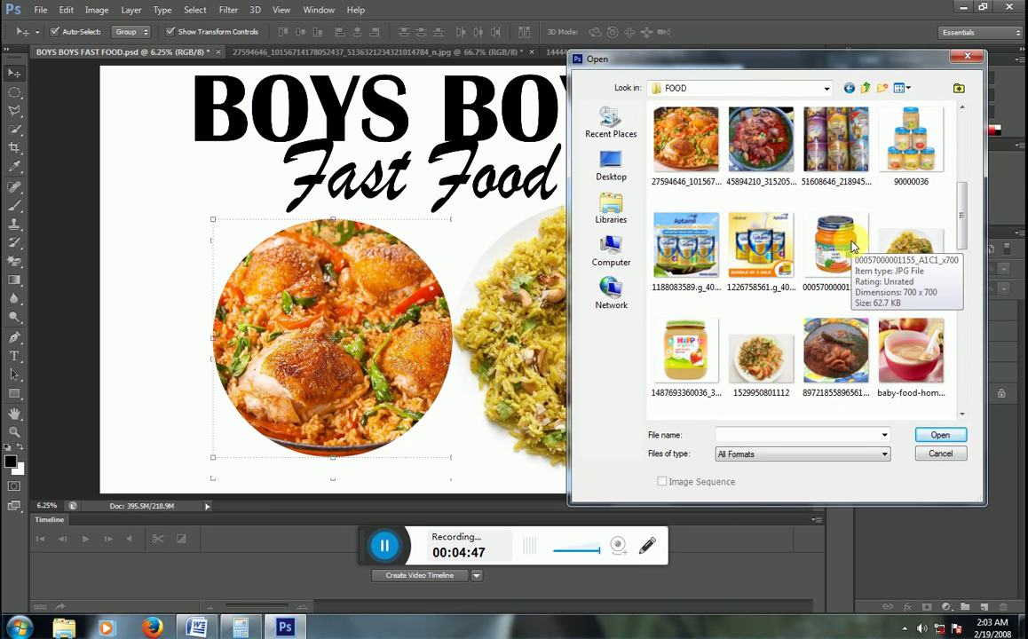
scroll(852, 246, down, 2)
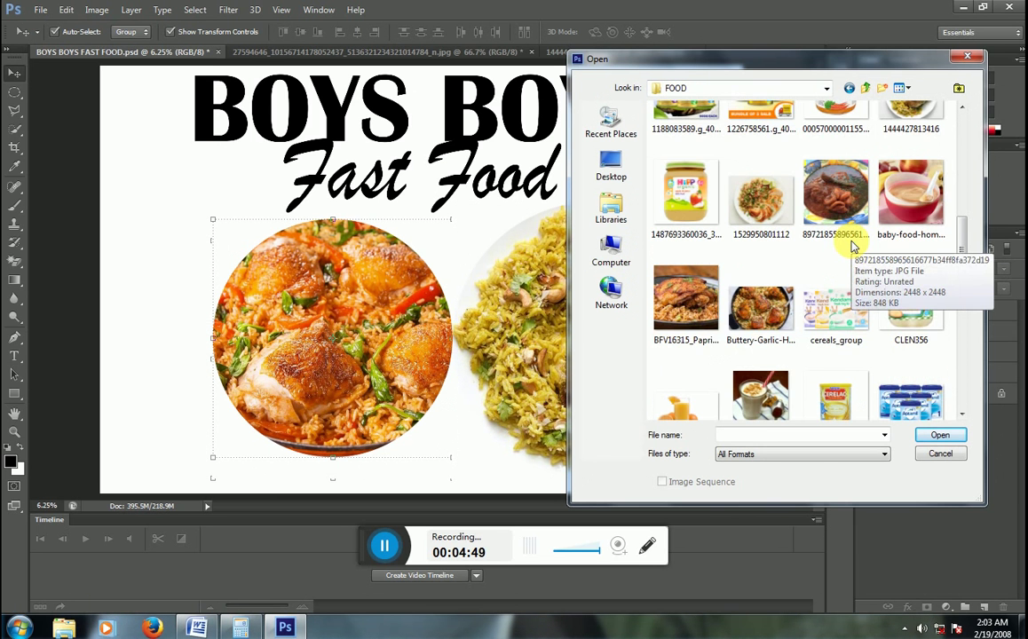
scroll(852, 246, down, 2)
scroll(852, 246, down, 1)
scroll(852, 245, down, 2)
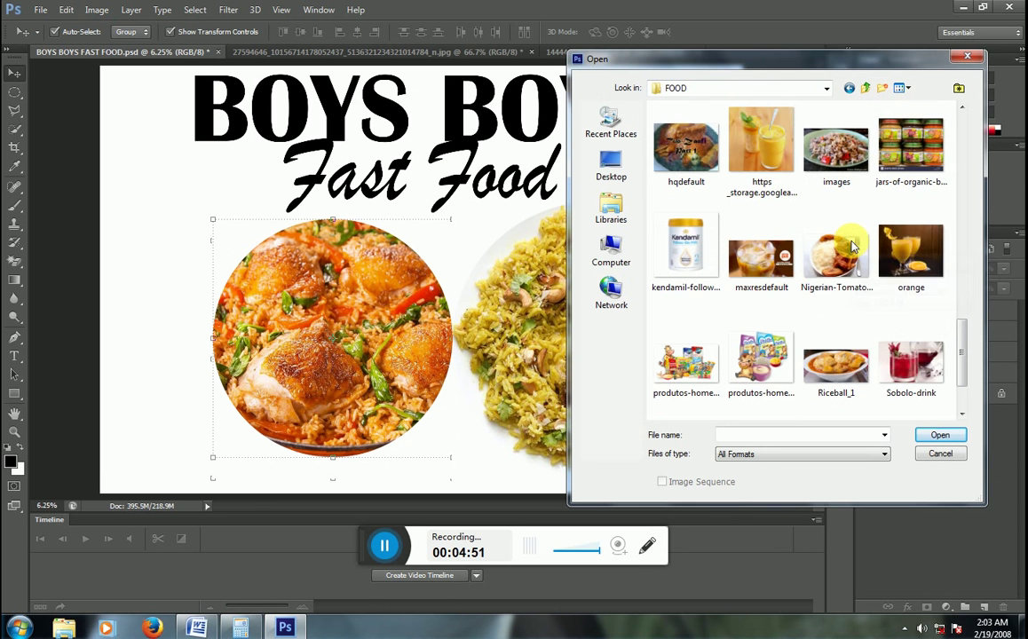
scroll(852, 246, down, 1)
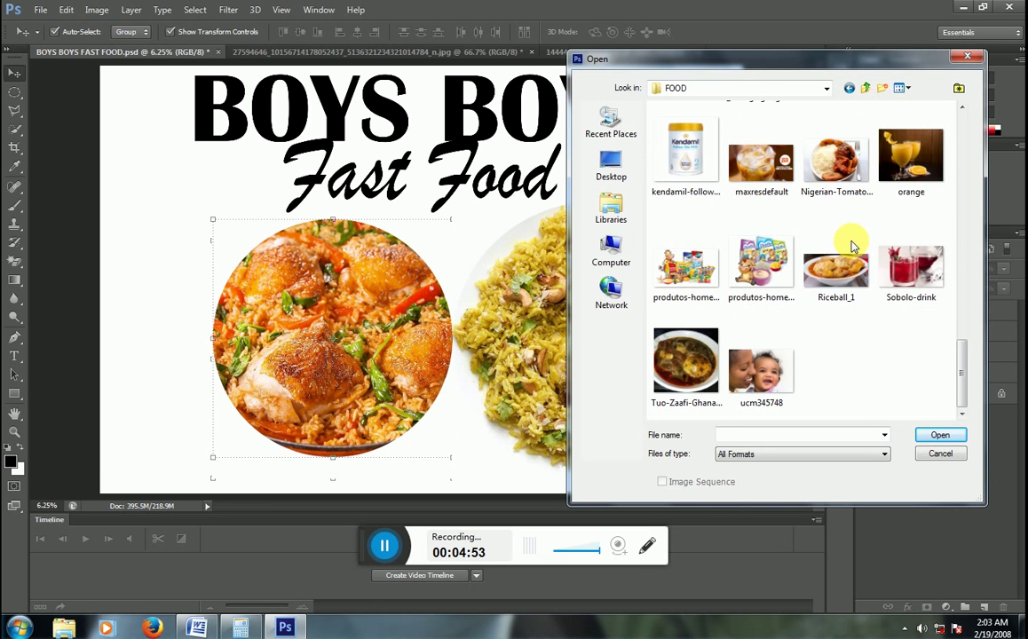
scroll(852, 245, up, 10)
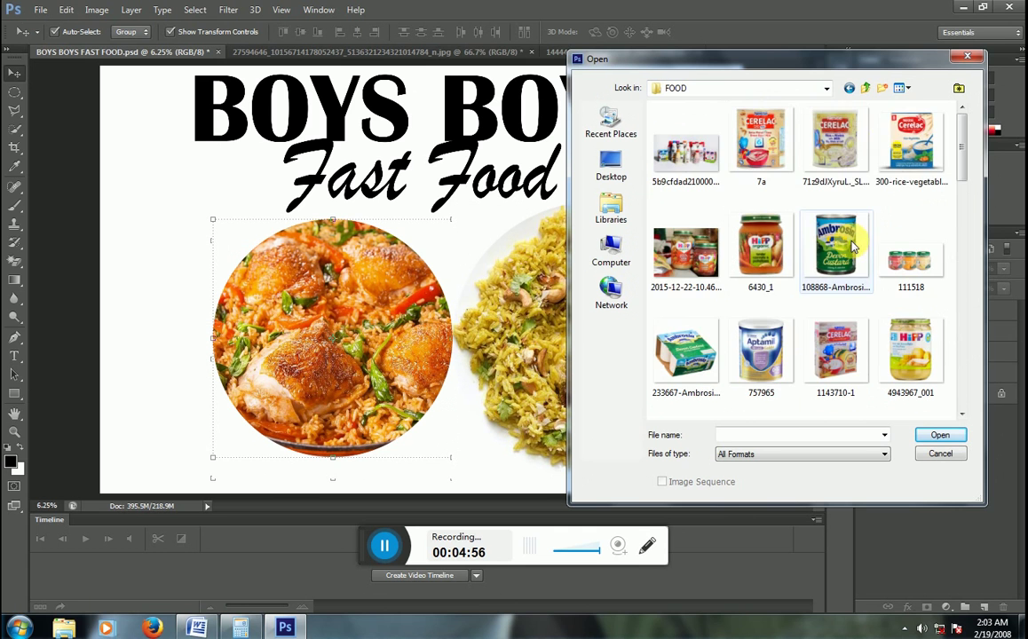
Return to IMAGES, scroll its files, and type 'fol' to jump between names.
click(848, 89)
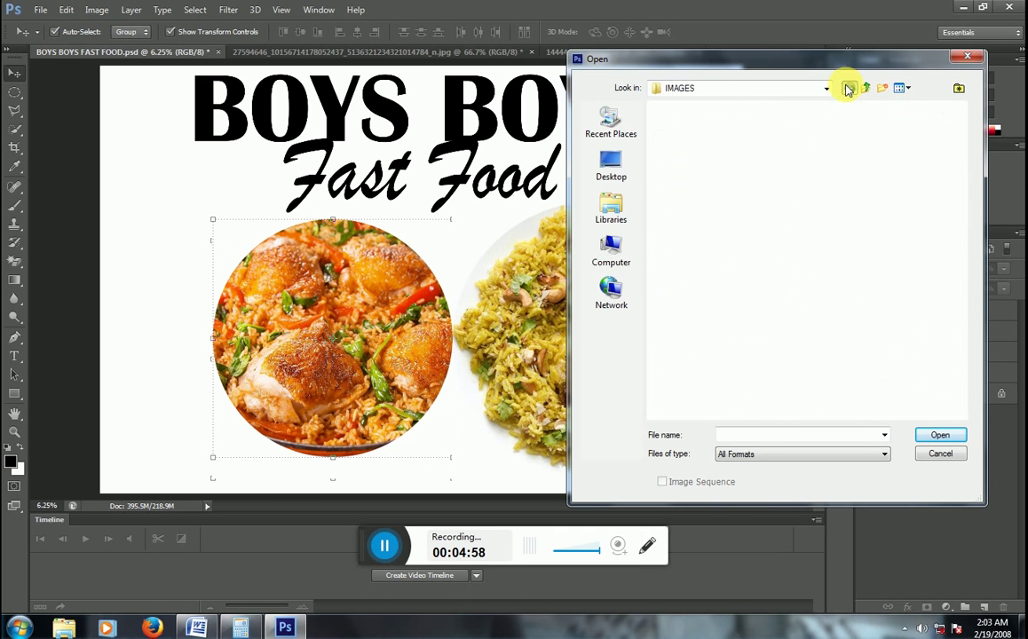
scroll(887, 239, down, 2)
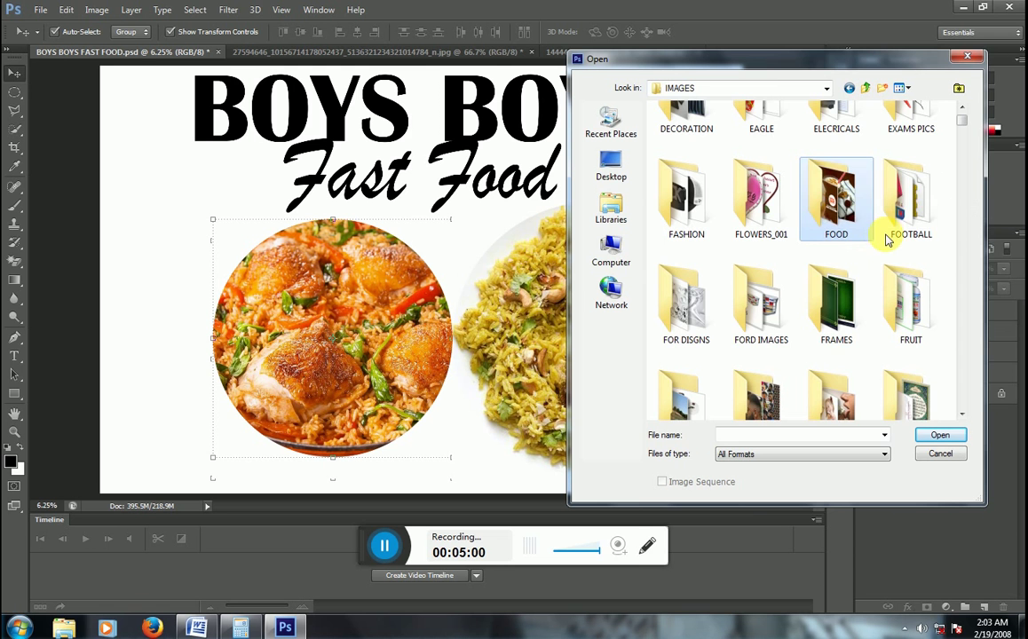
scroll(898, 241, down, 3)
scroll(898, 241, down, 1)
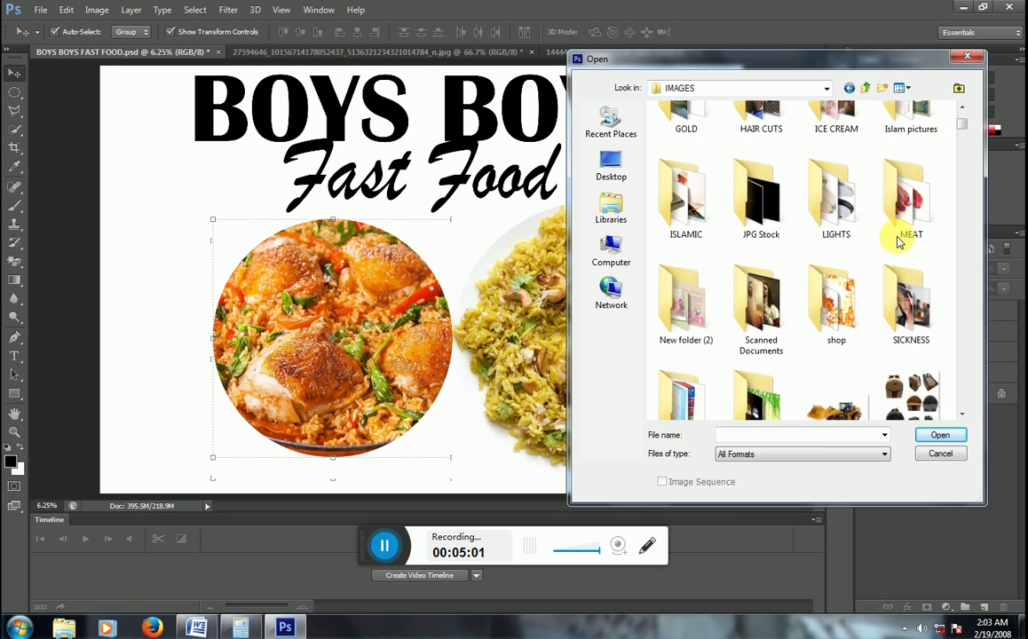
scroll(895, 235, down, 2)
scroll(894, 232, down, 1)
scroll(895, 236, down, 3)
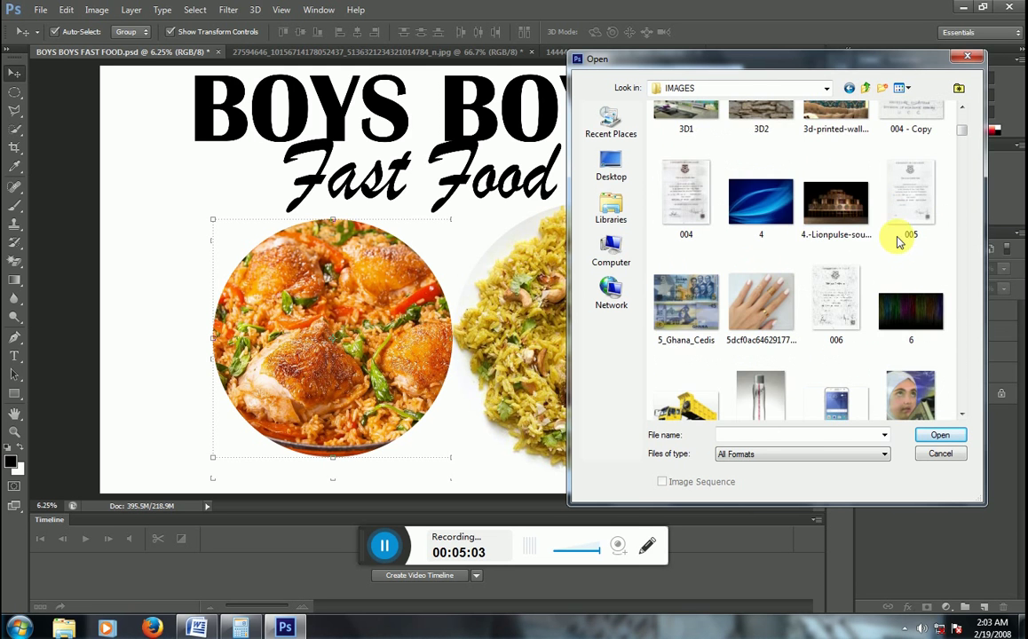
click(858, 219)
text(fol)
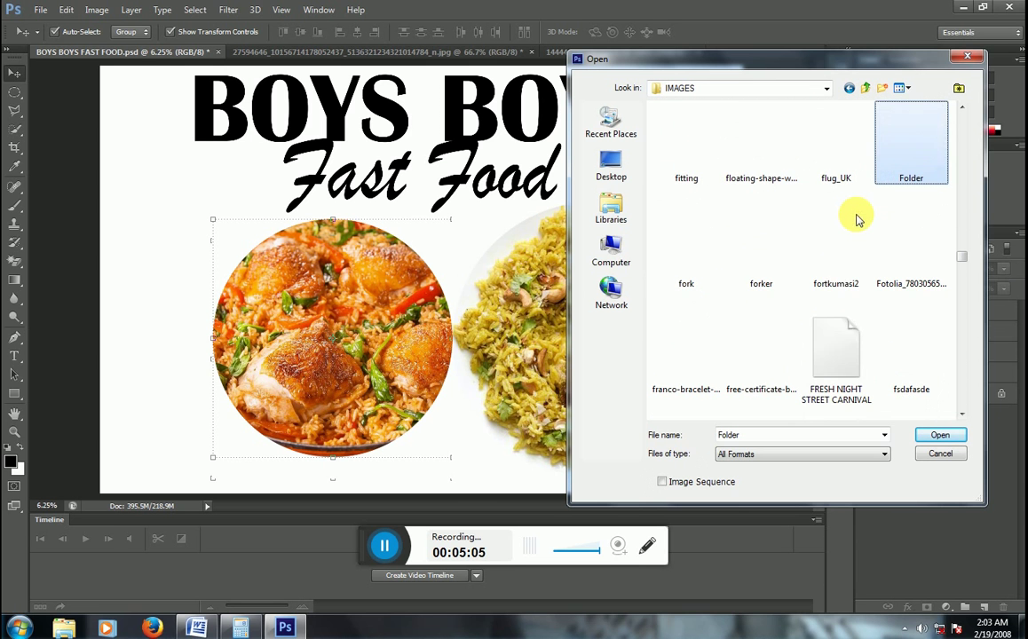
Keep scrolling the IMAGES pictures, typing 'rifru' to jump to matching files.
scroll(858, 219, down, 2)
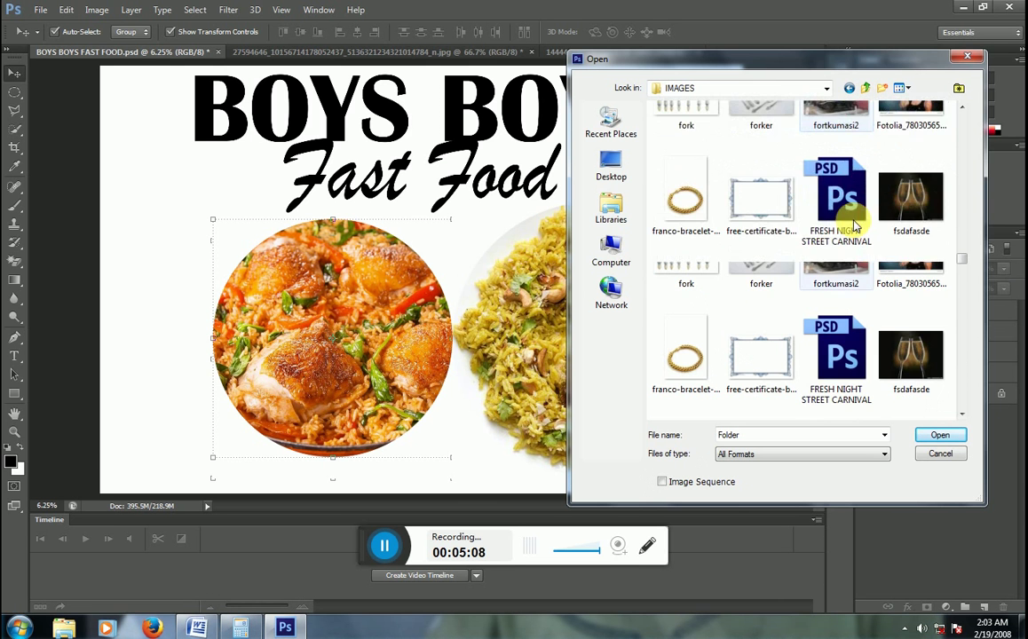
scroll(856, 222, down, 3)
scroll(855, 225, down, 1)
scroll(853, 226, down, 2)
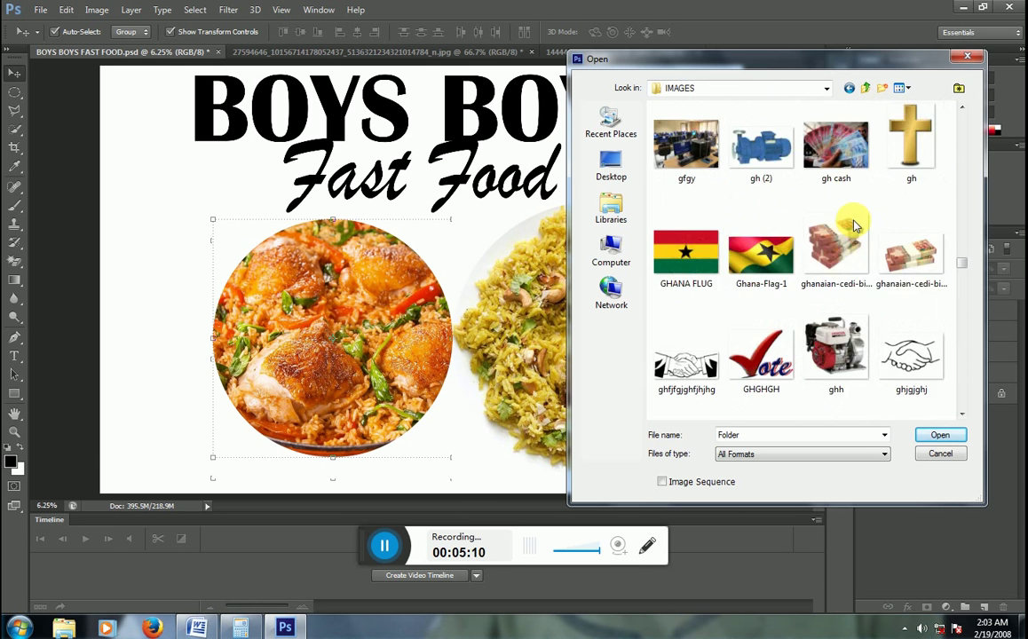
scroll(853, 226, down, 1)
scroll(853, 226, down, 2)
scroll(854, 226, down, 1)
scroll(854, 226, down, 2)
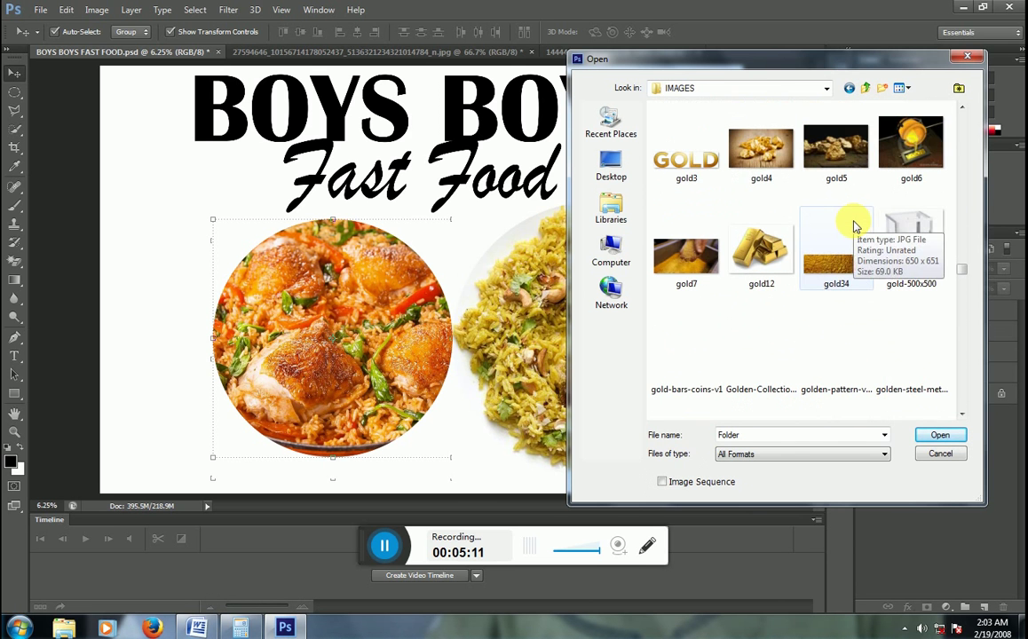
text(ri)
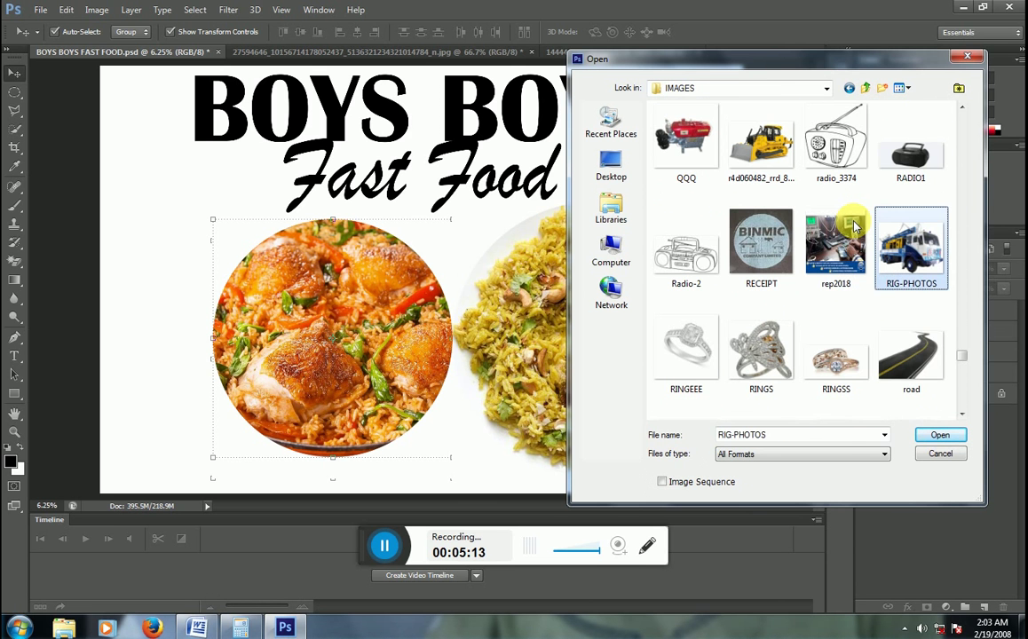
text(f)
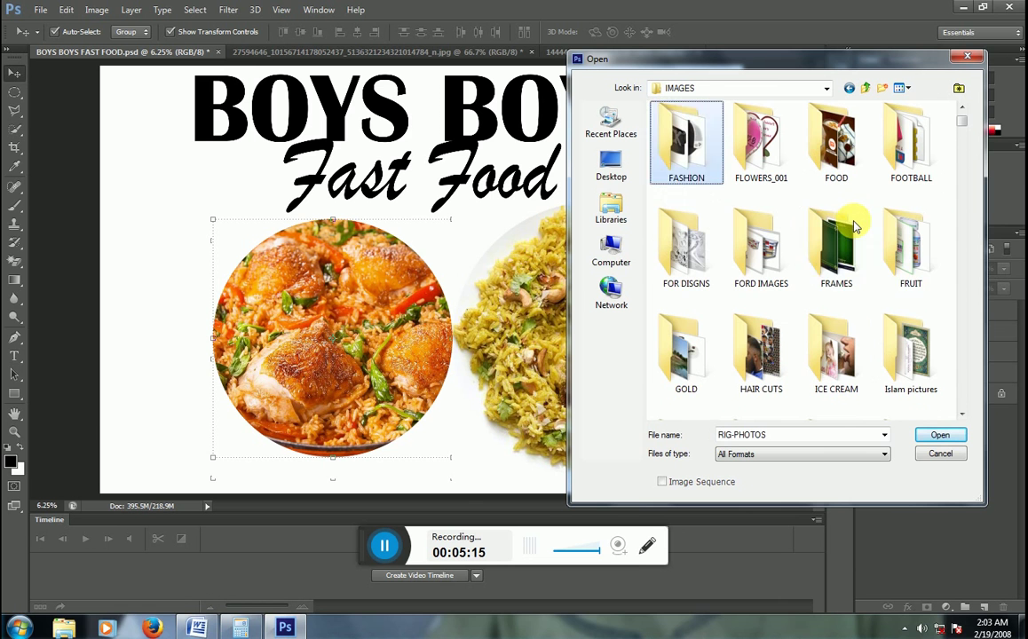
text(ru)
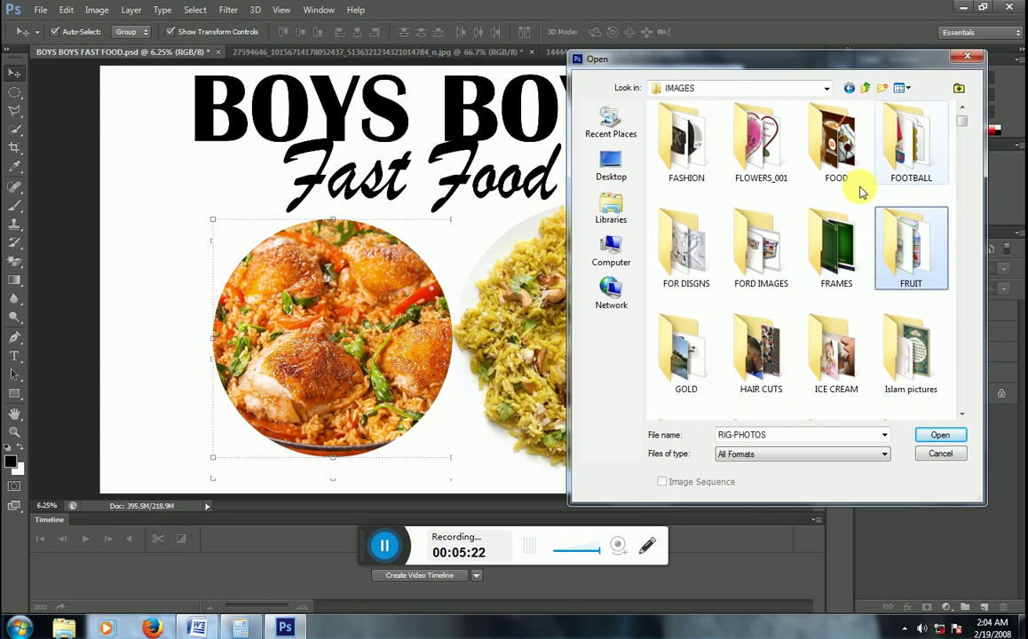
scroll(859, 188, down, 3)
scroll(859, 192, down, 1)
scroll(859, 192, down, 2)
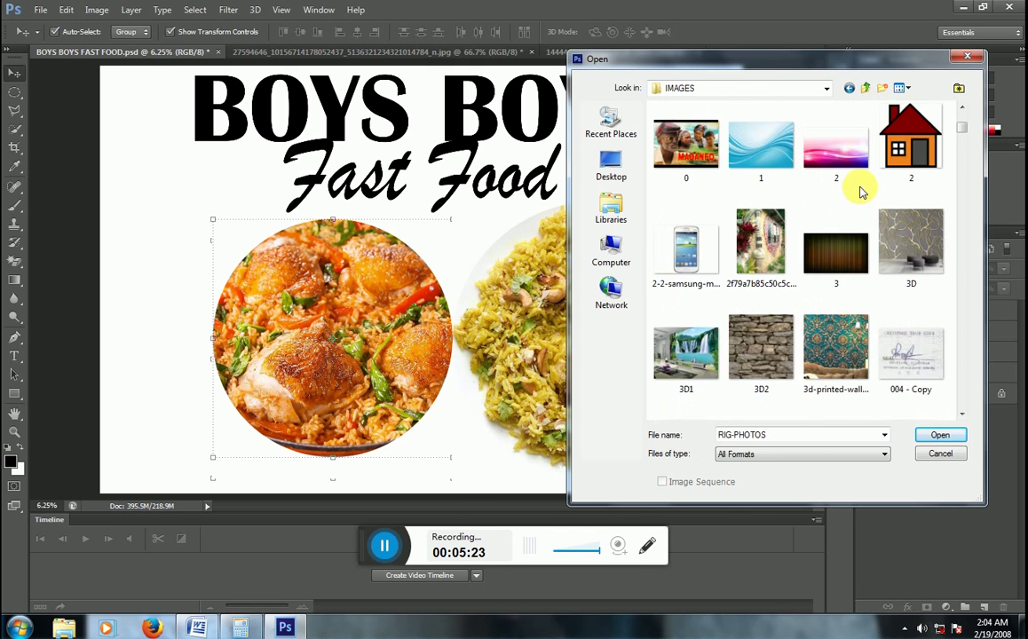
scroll(859, 192, down, 3)
scroll(859, 191, down, 3)
scroll(859, 192, down, 3)
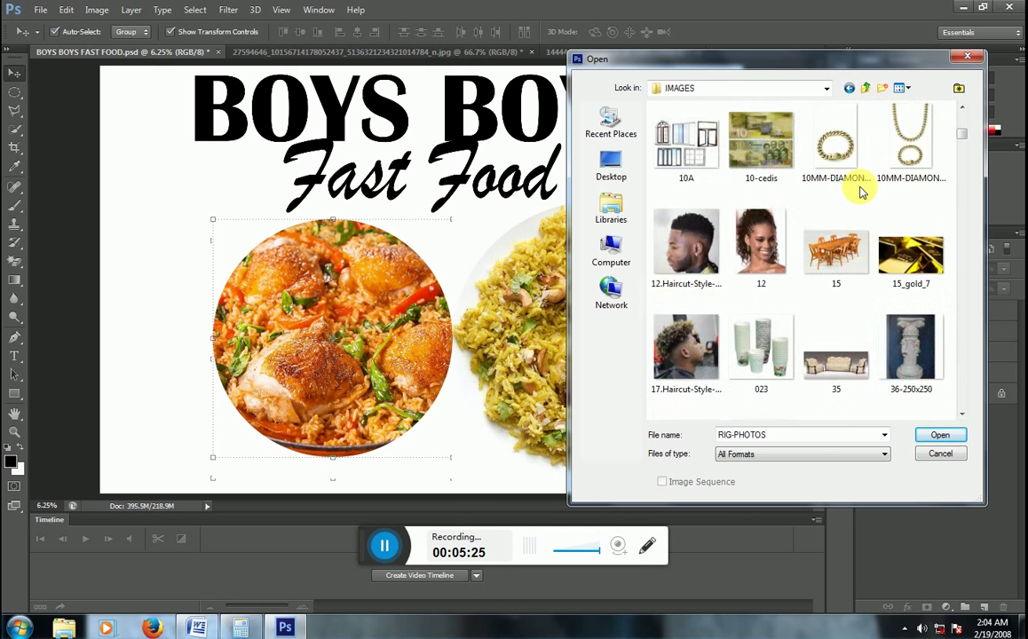
scroll(859, 192, down, 3)
scroll(859, 192, down, 3)
scroll(859, 191, down, 3)
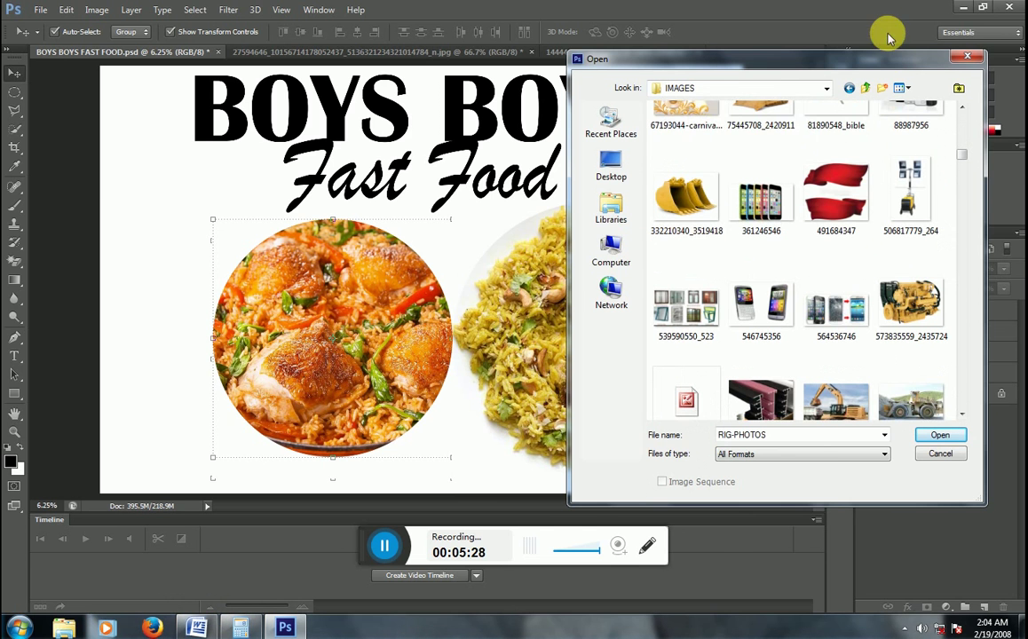
Maximize the Open dialog and scroll through the IMAGES folder's contents.
double_click(885, 62)
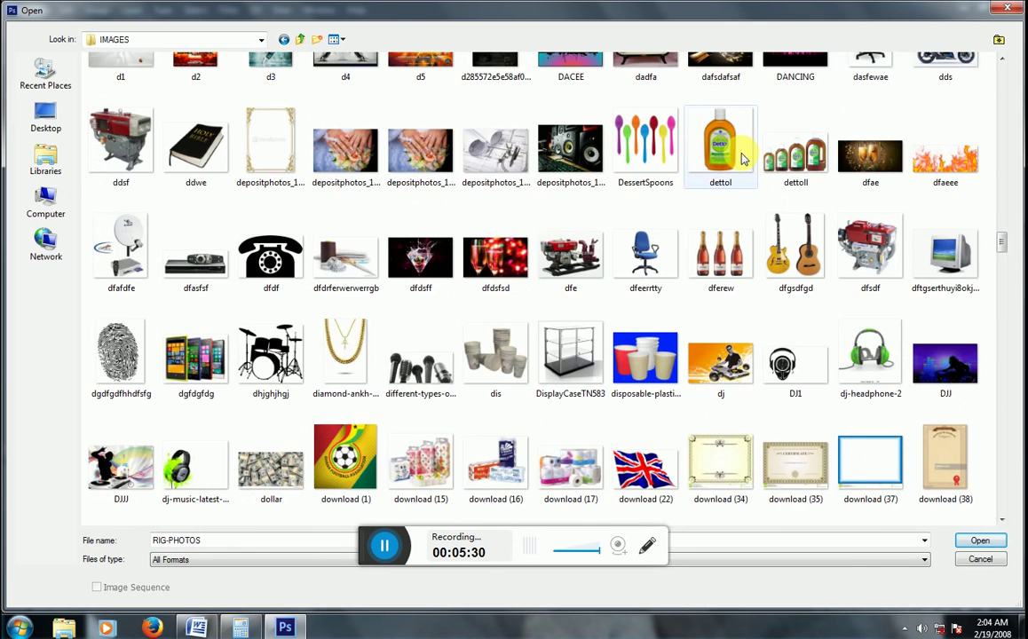
scroll(738, 155, down, 5)
scroll(744, 158, down, 5)
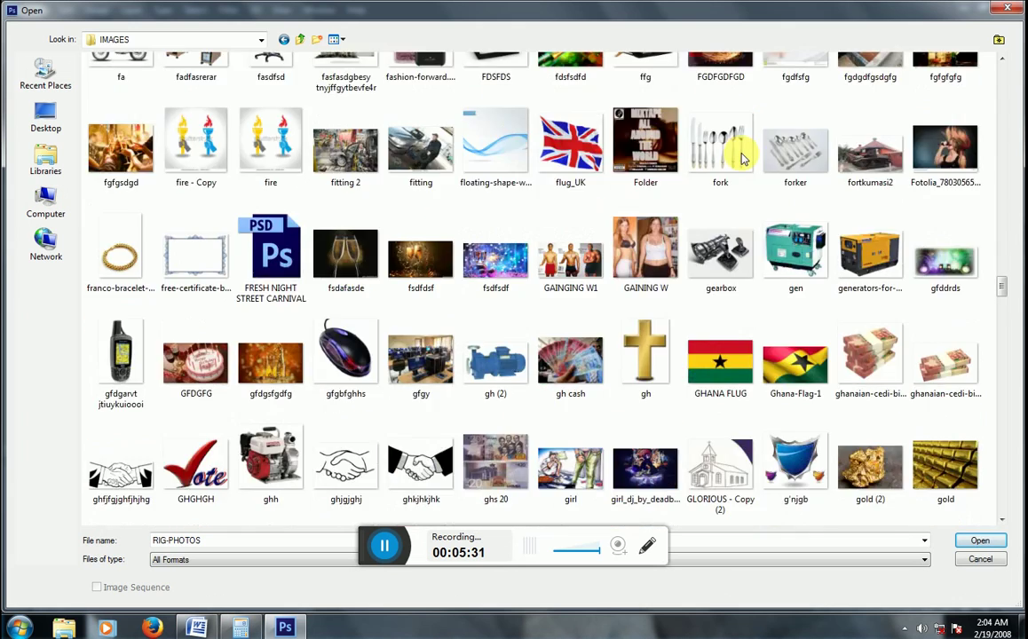
scroll(743, 158, down, 2)
scroll(744, 157, down, 3)
scroll(741, 156, down, 2)
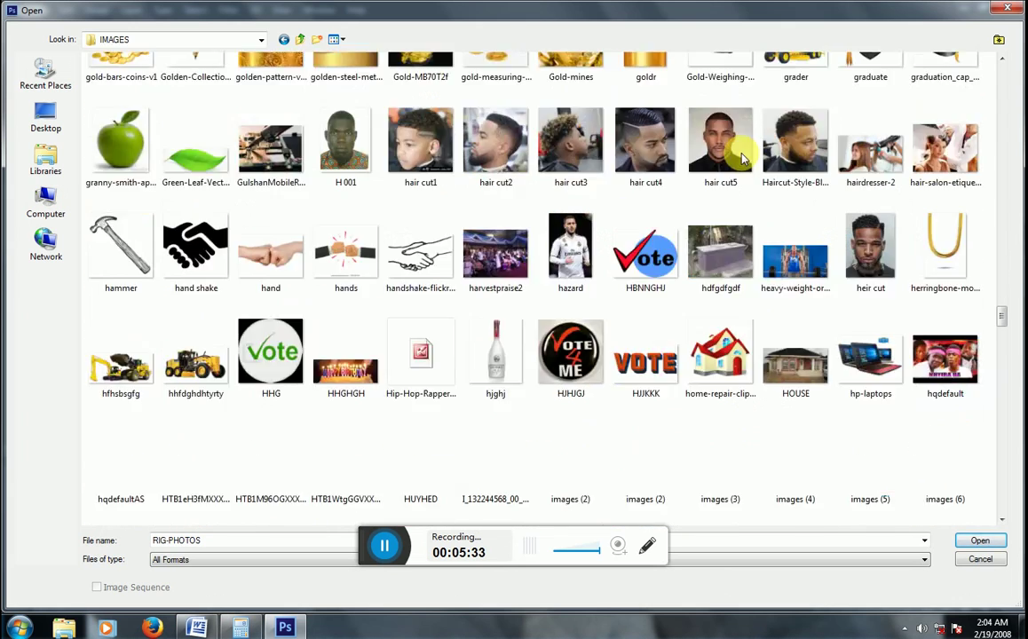
scroll(743, 158, down, 3)
scroll(743, 158, down, 3)
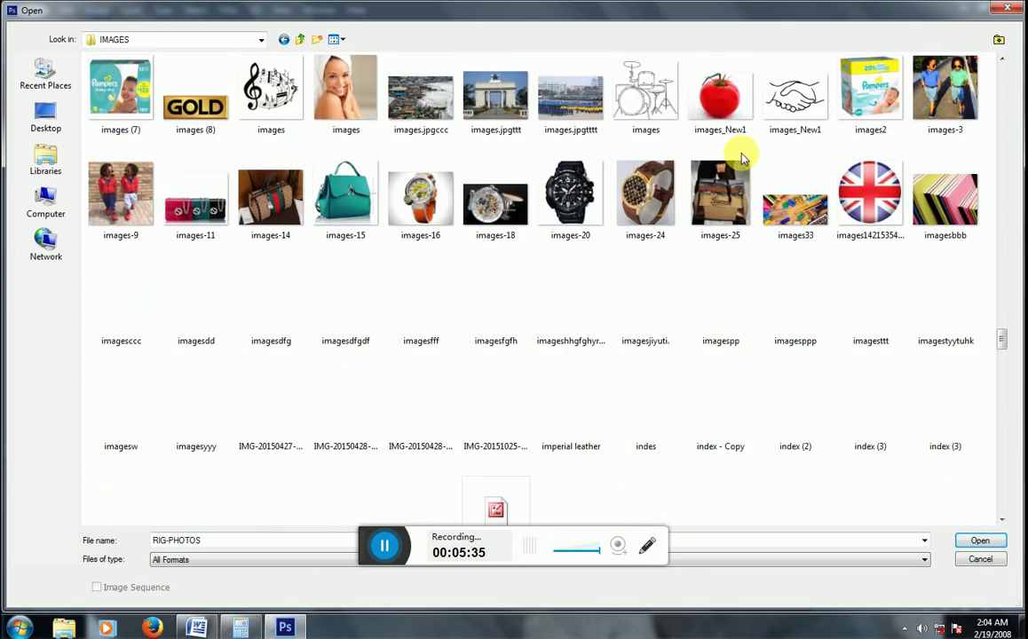
scroll(743, 158, down, 2)
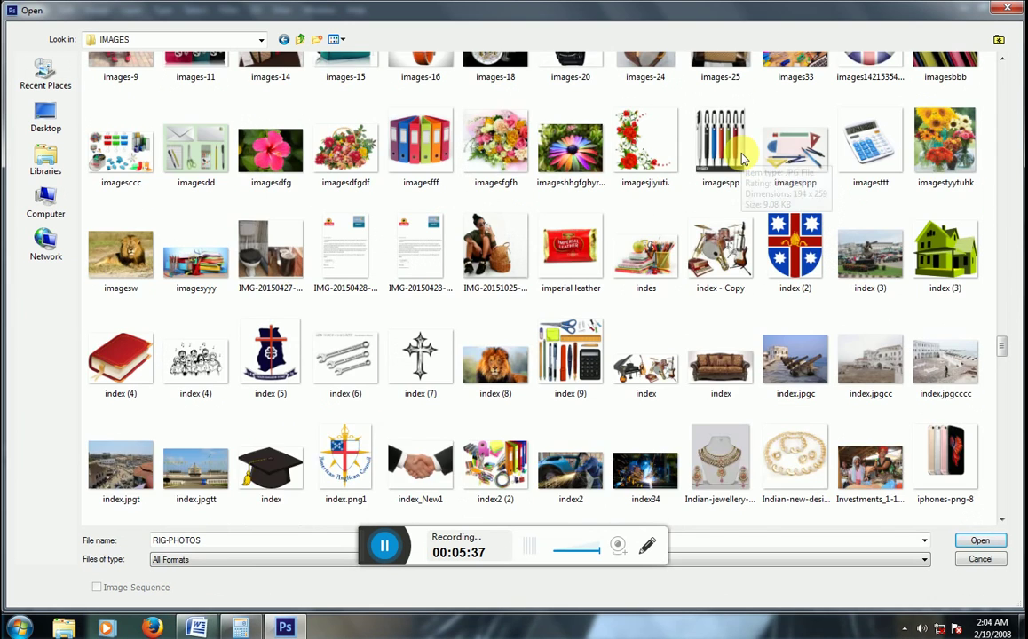
scroll(744, 158, down, 2)
scroll(743, 158, down, 2)
scroll(743, 158, down, 1)
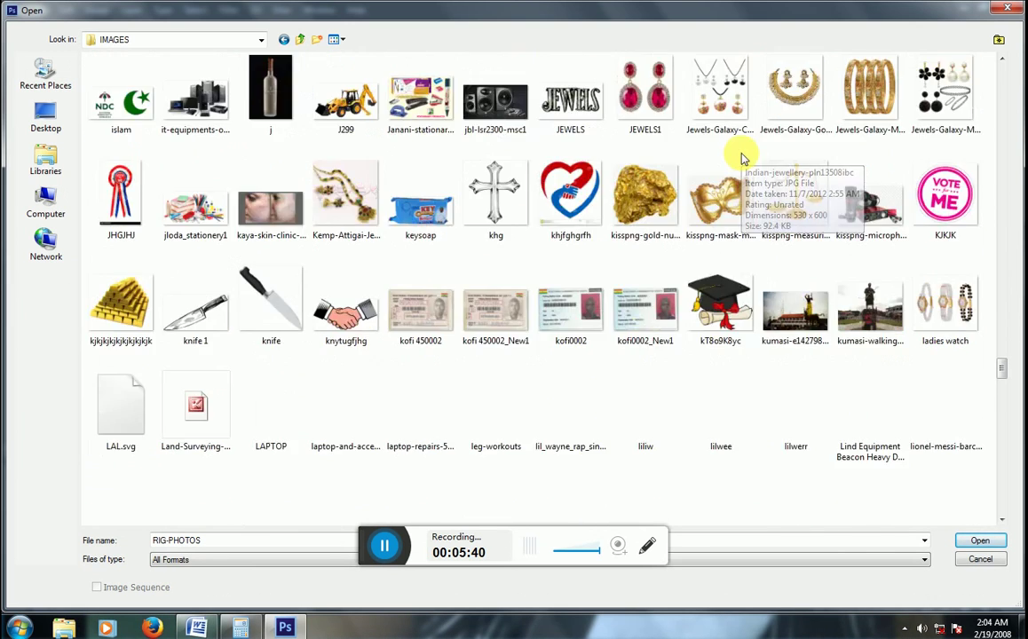
scroll(743, 158, down, 2)
scroll(744, 158, down, 1)
scroll(743, 158, down, 3)
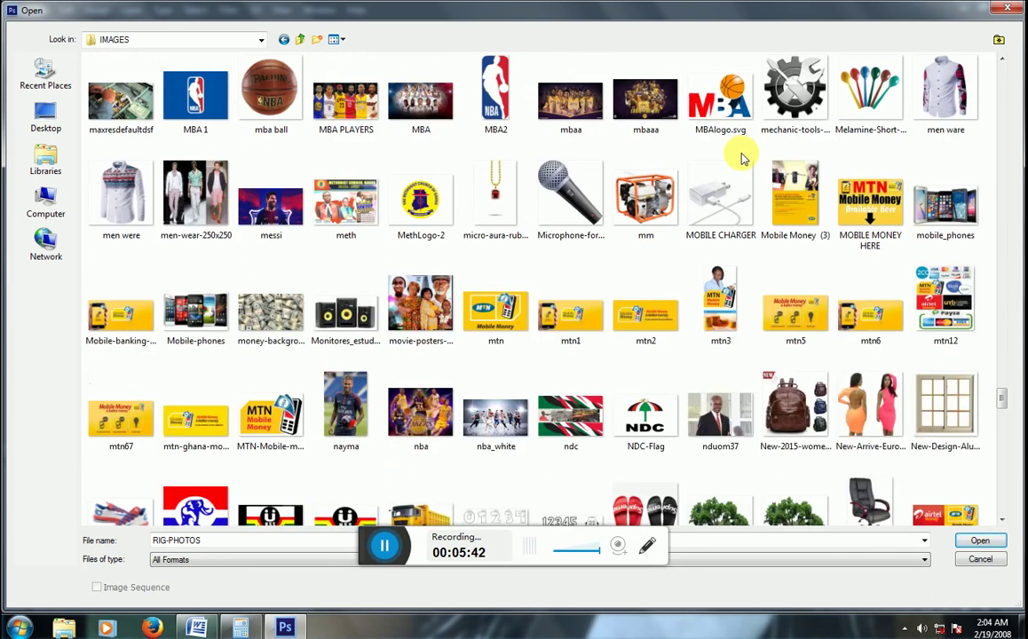
scroll(743, 158, down, 2)
scroll(743, 158, down, 1)
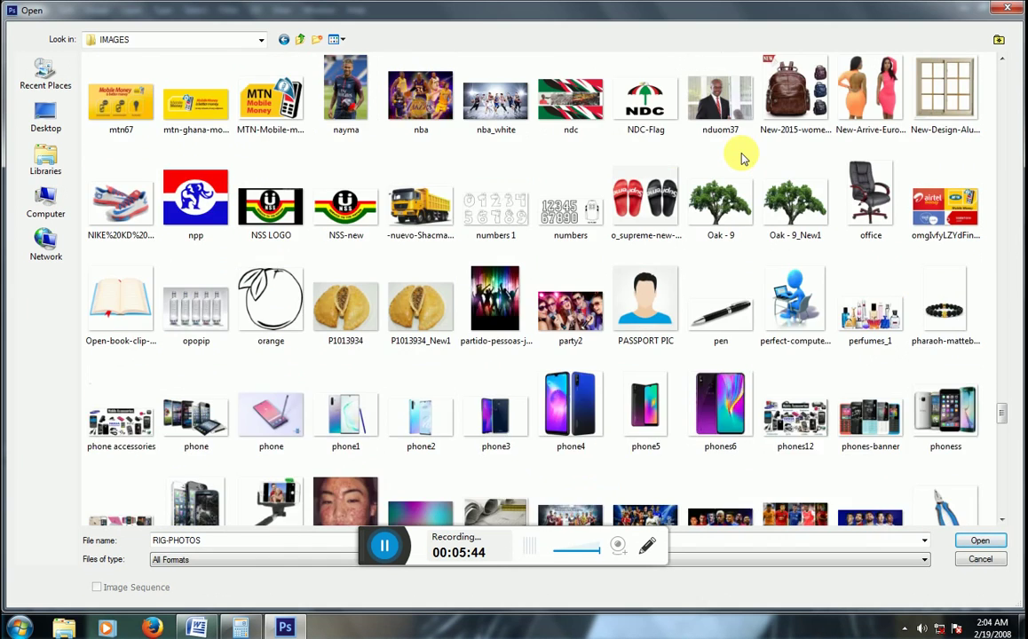
scroll(744, 158, down, 3)
scroll(743, 158, down, 1)
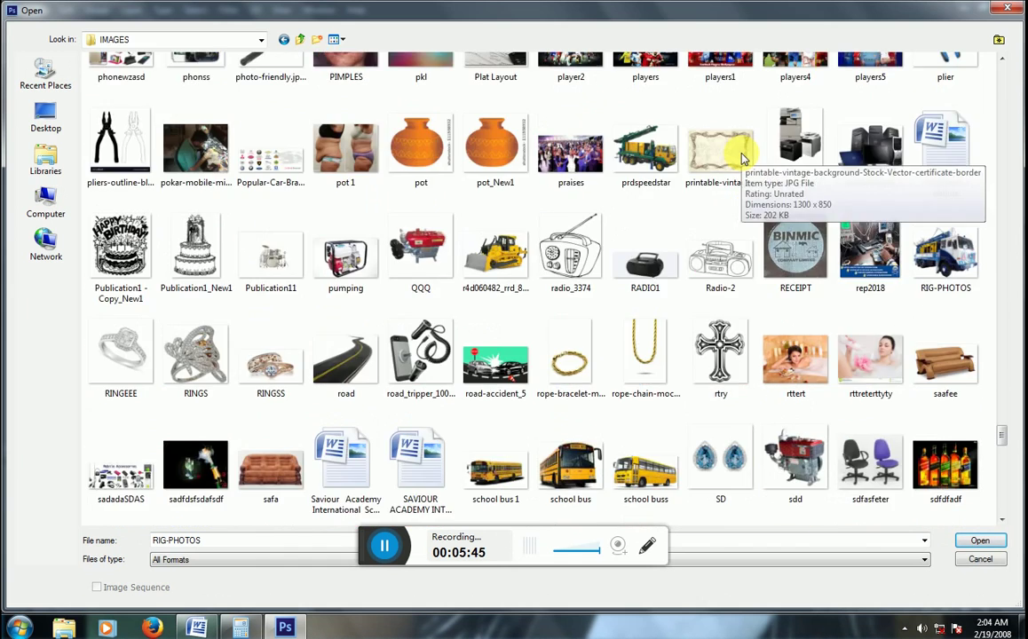
scroll(744, 158, down, 4)
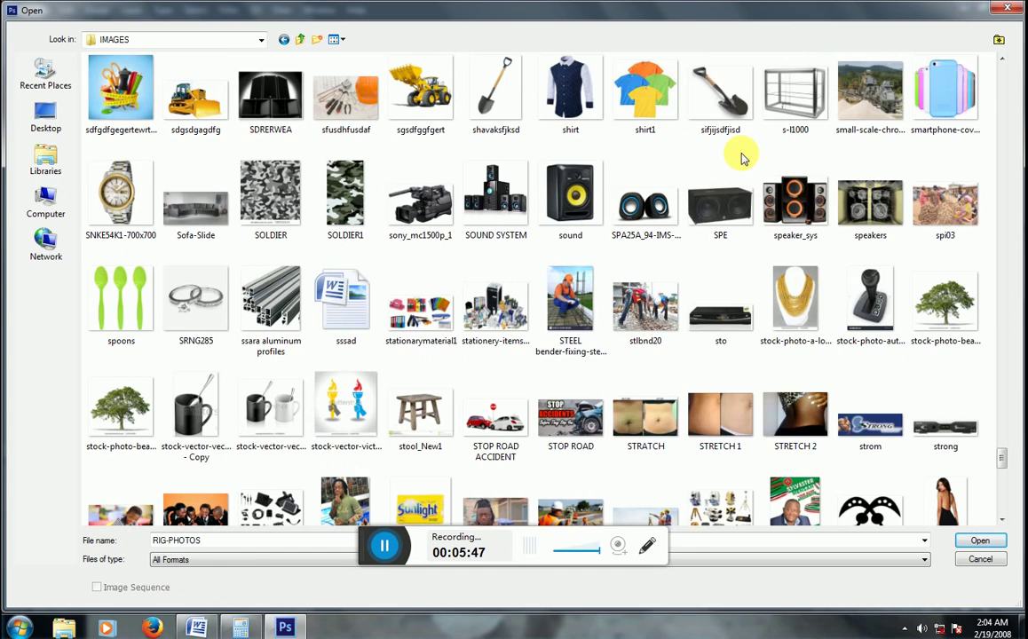
scroll(743, 158, down, 2)
scroll(744, 155, down, 3)
scroll(743, 155, down, 2)
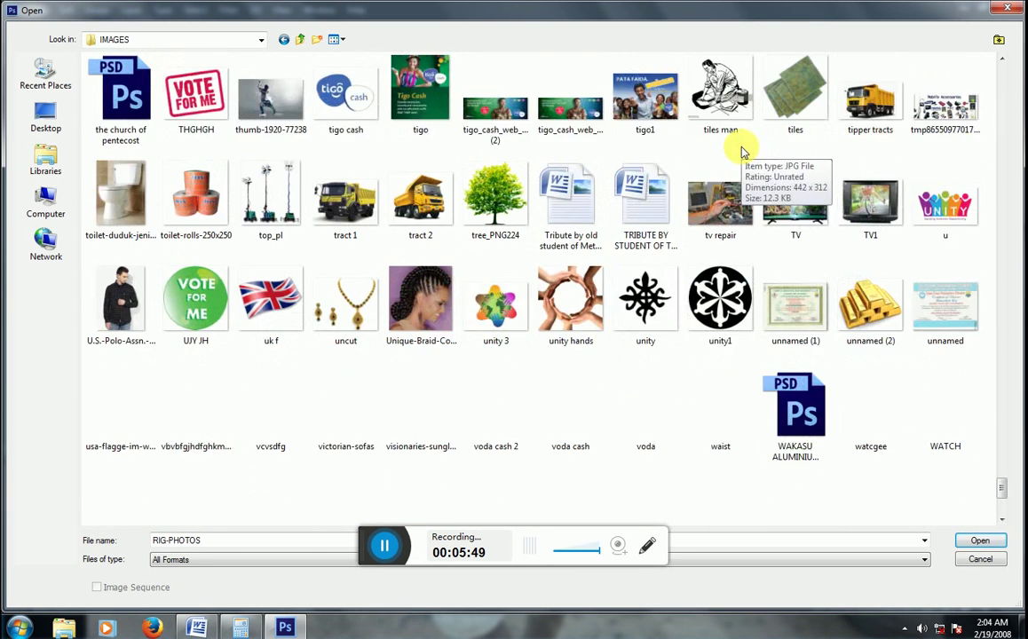
scroll(744, 155, down, 1)
scroll(744, 155, down, 2)
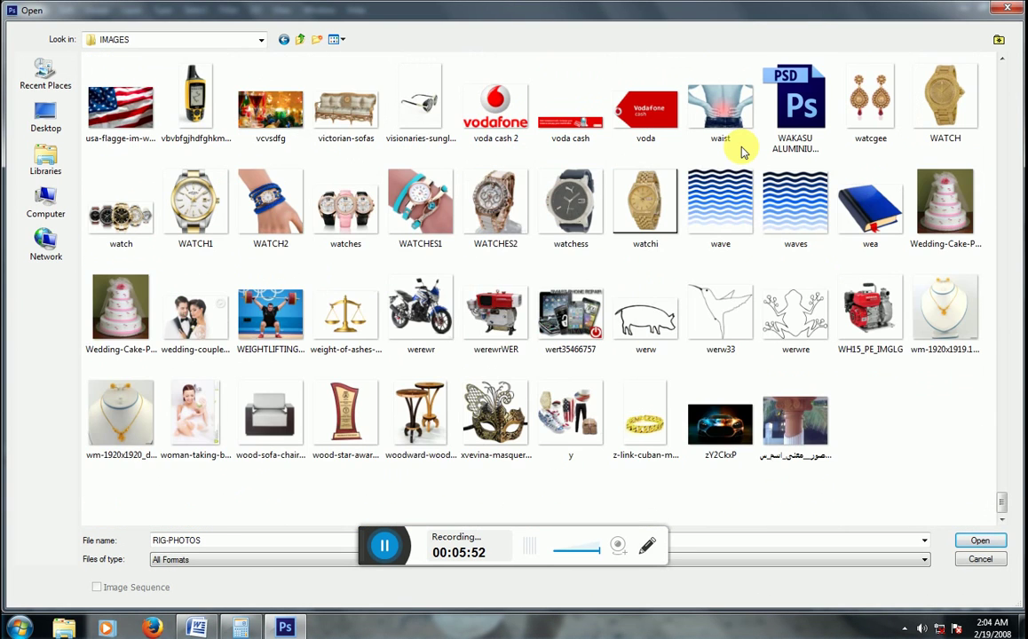
scroll(744, 152, up, 8)
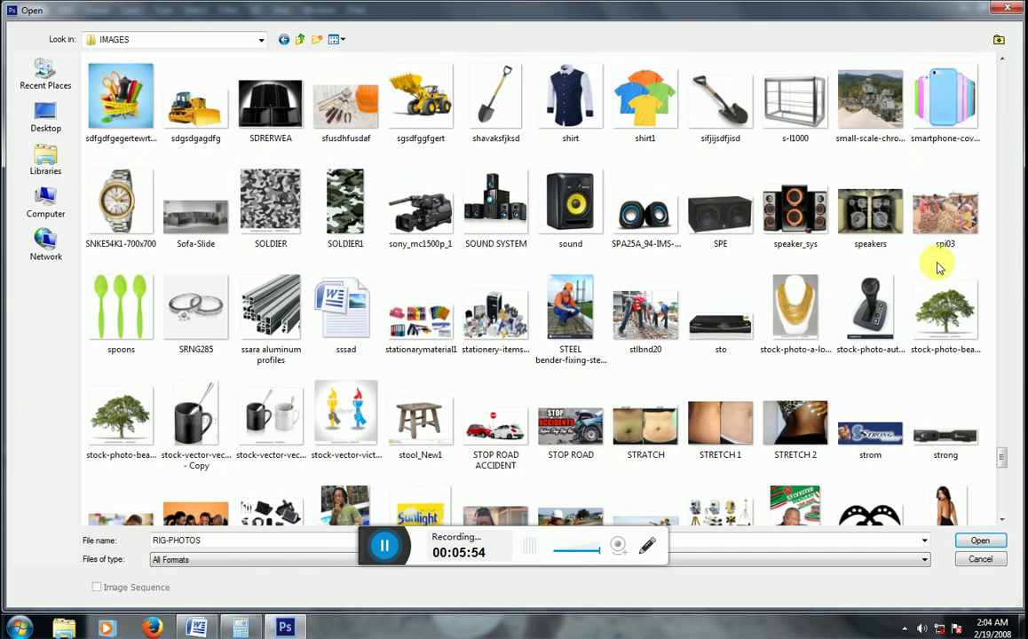
drag(1000, 457, 1000, 71)
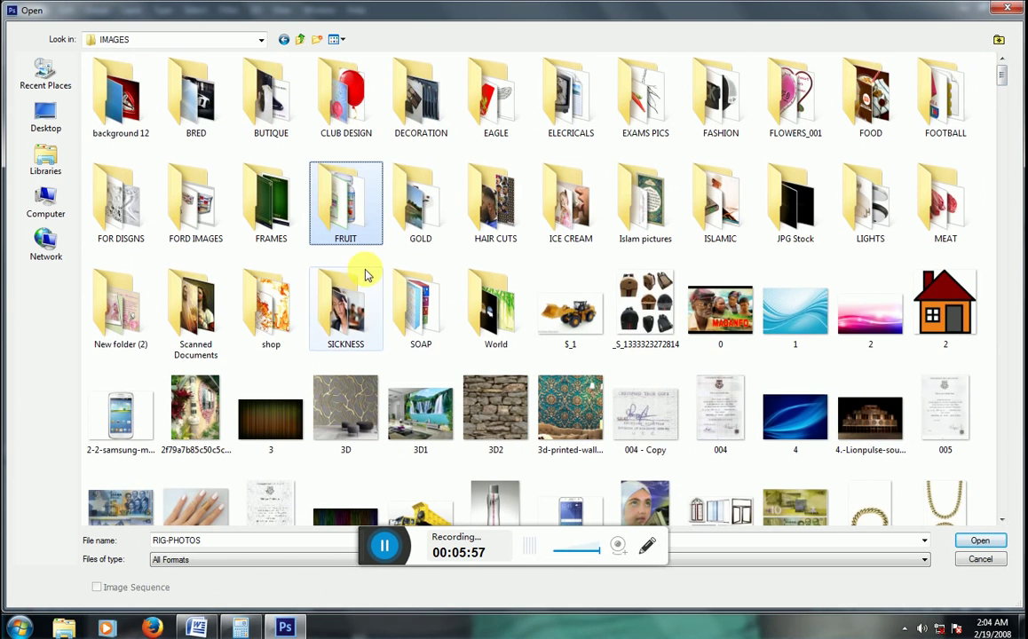
Select the GOLD, HAIR CUTS, ICE CREAM, ISLAMIC and JPG Stock folders in turn.
click(411, 208)
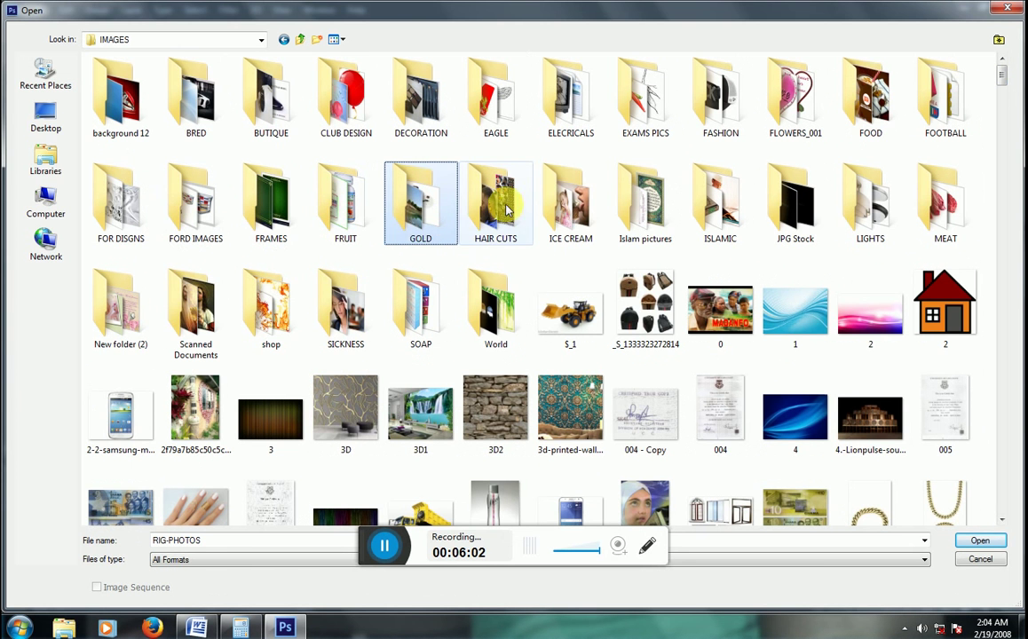
click(508, 209)
click(585, 210)
click(732, 213)
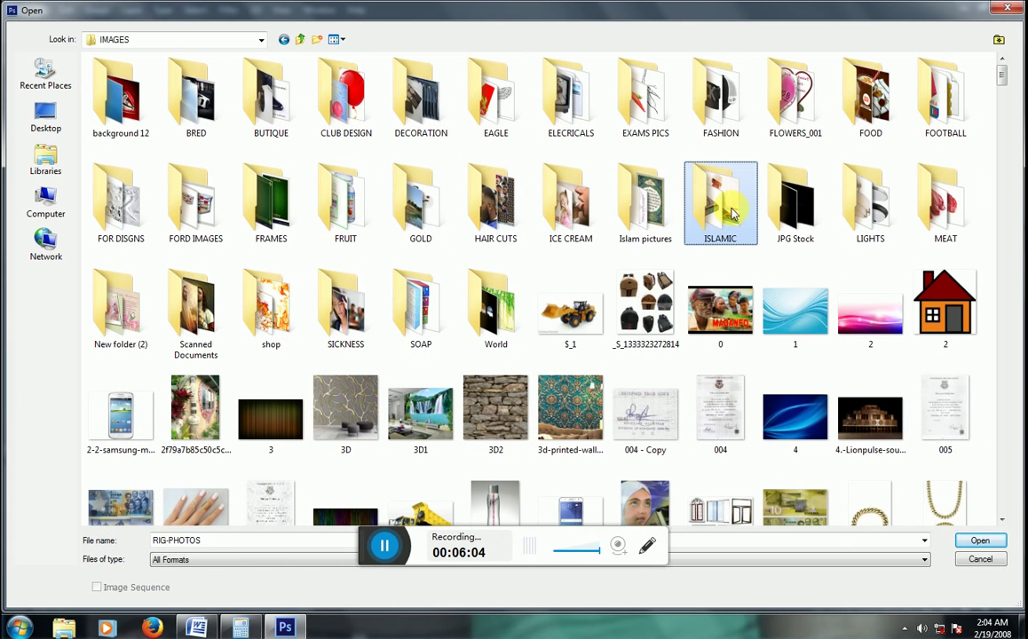
click(776, 211)
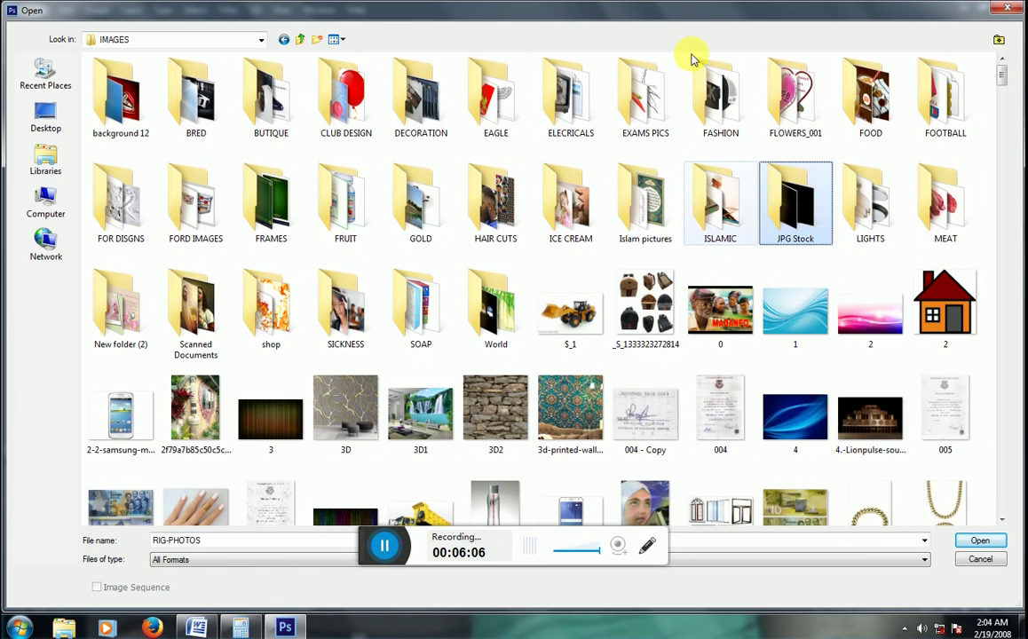
double_click(869, 96)
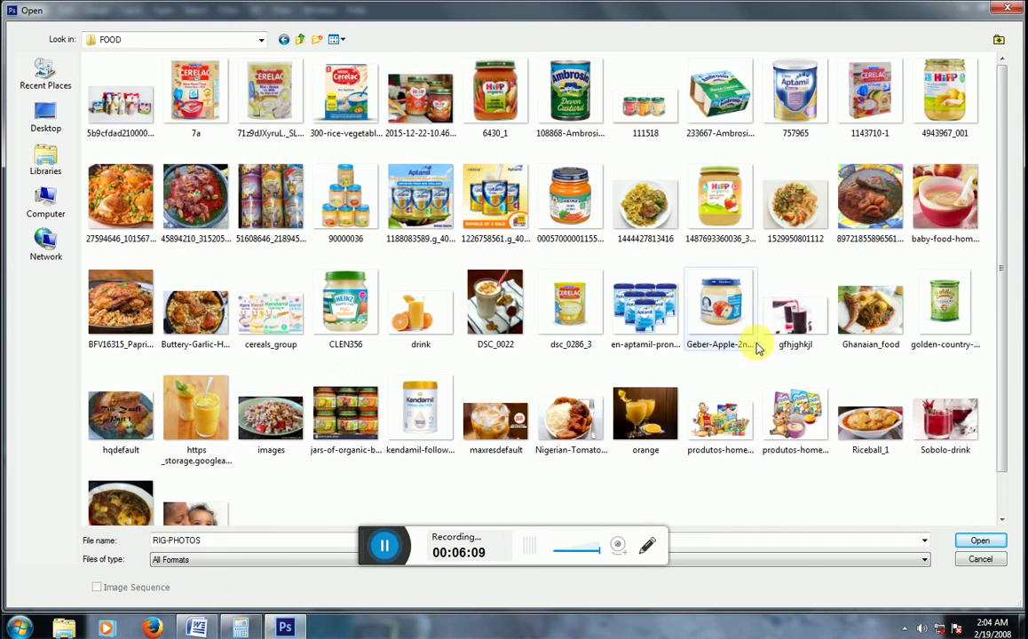
click(792, 206)
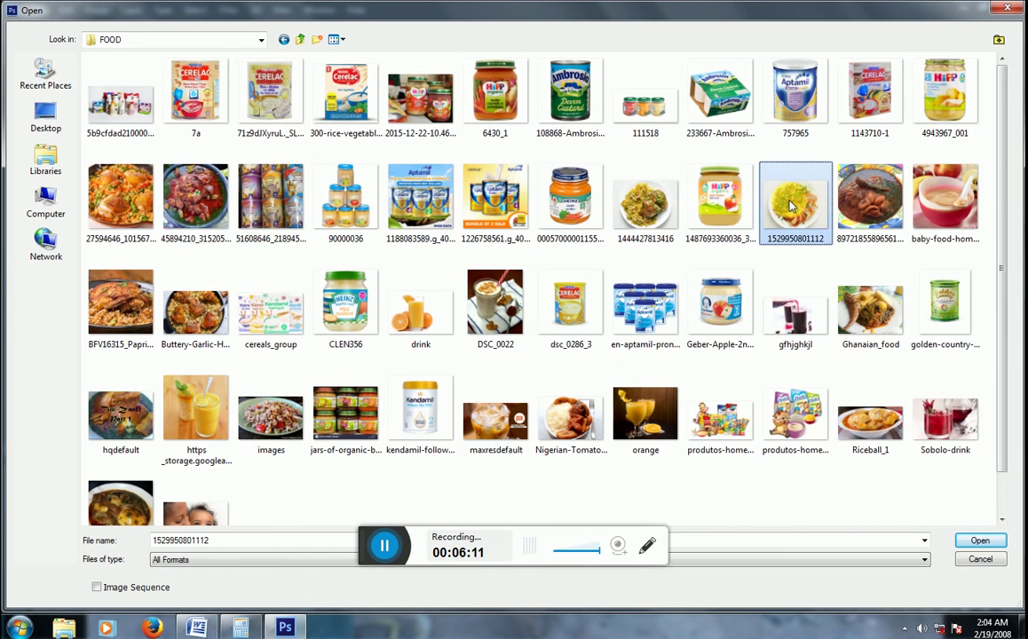
right_click(792, 205)
click(827, 263)
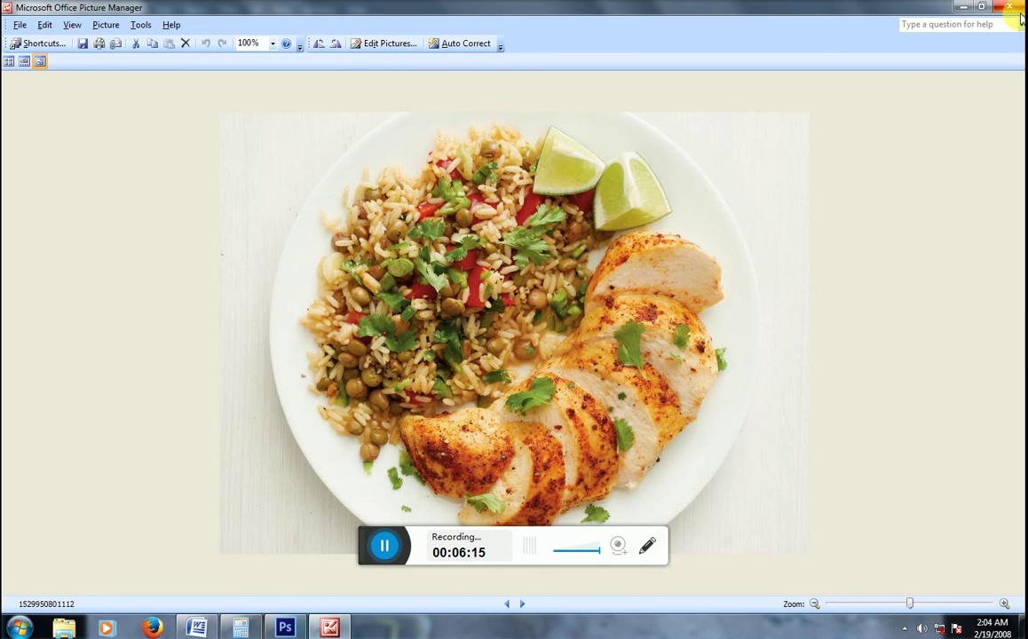
Close the preview and restore the Open dialog to its smaller size.
click(1009, 7)
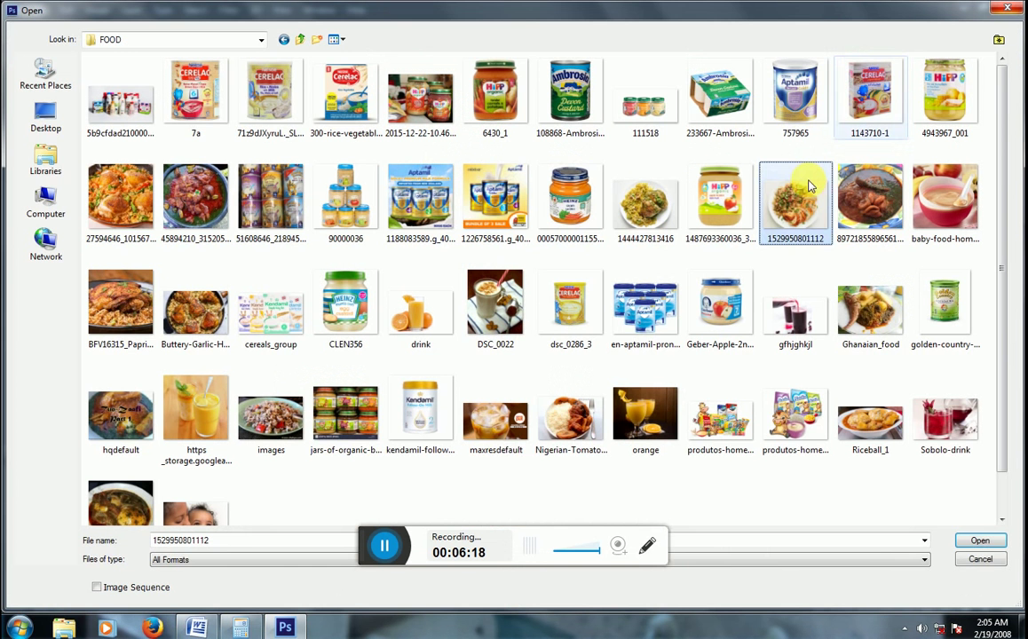
double_click(859, 18)
scroll(797, 277, down, 1)
scroll(803, 252, down, 2)
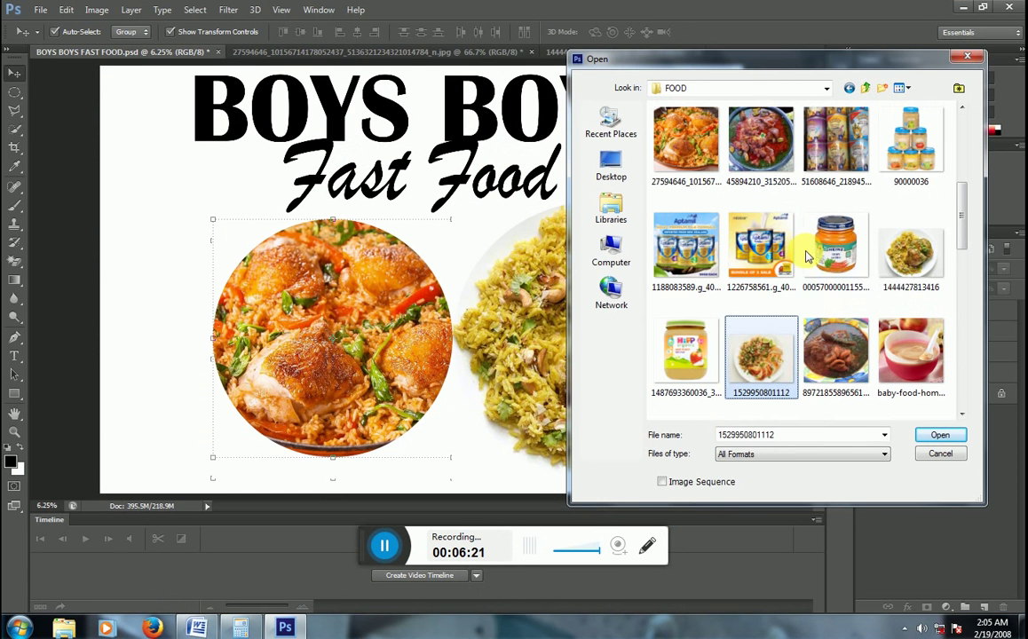
Open the chicken-and-rice photo, then scale the poster's round food image to about half.
double_click(765, 356)
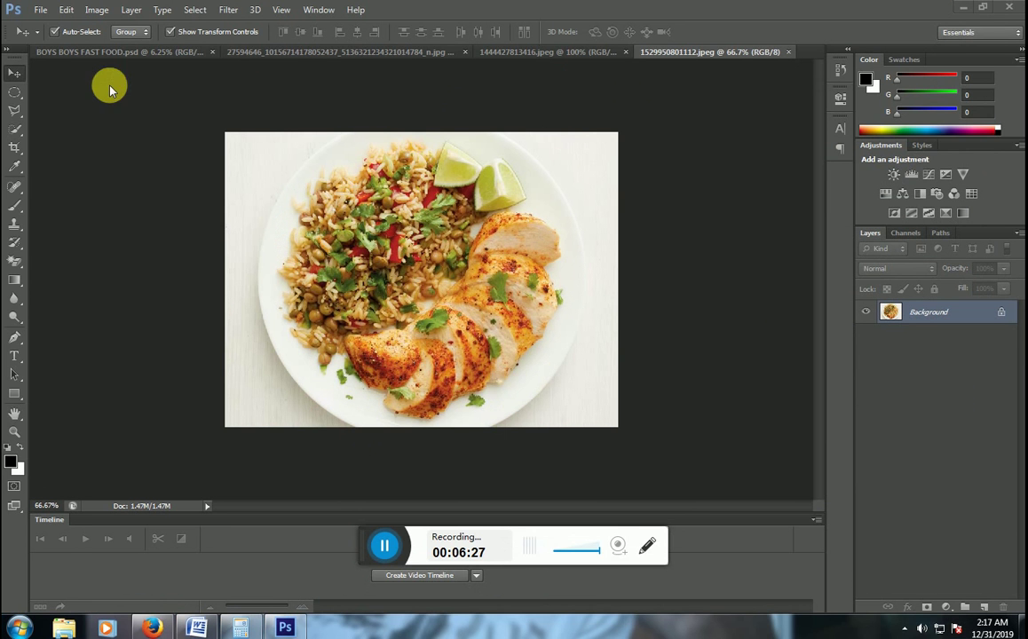
click(120, 53)
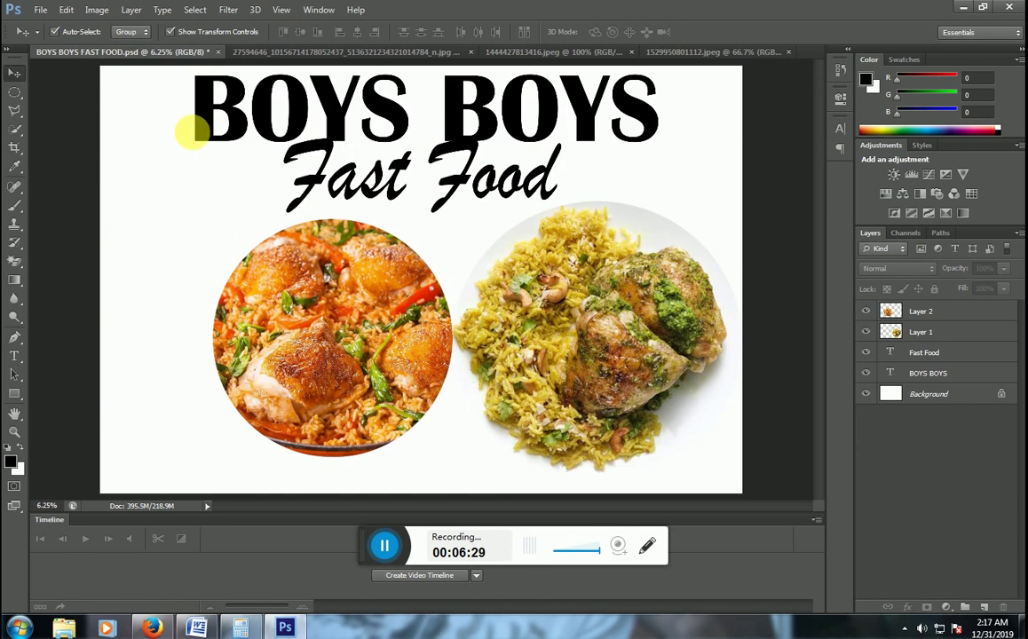
click(288, 277)
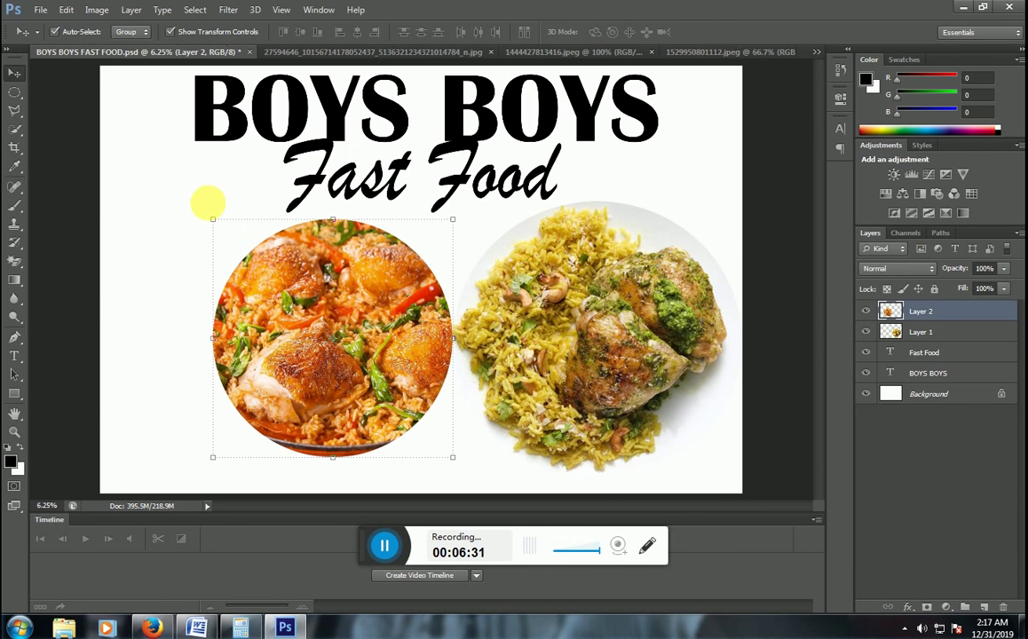
click(216, 221)
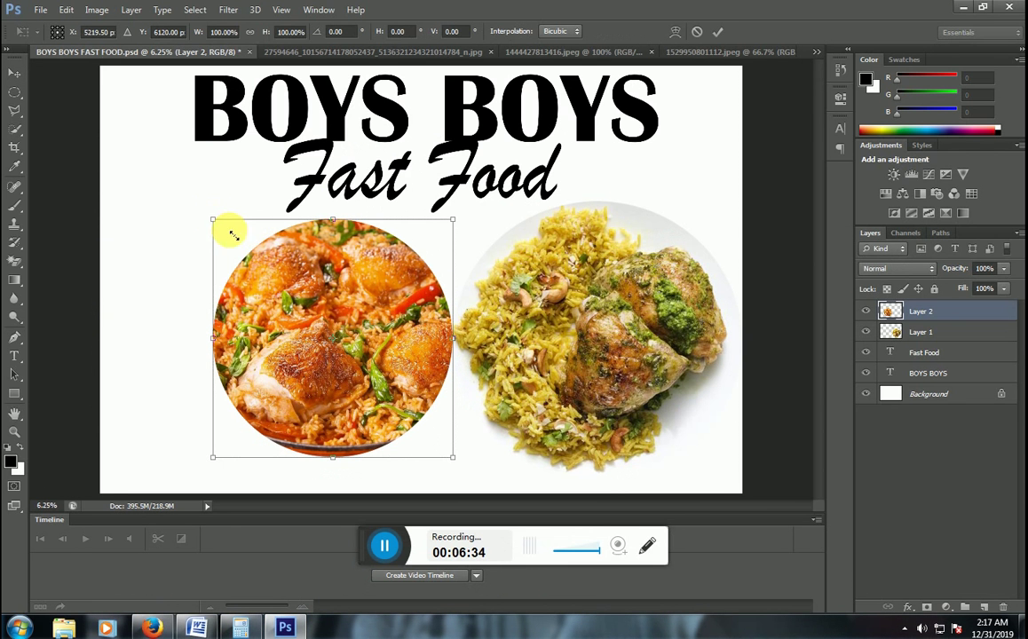
drag(234, 234, 334, 332)
click(15, 75)
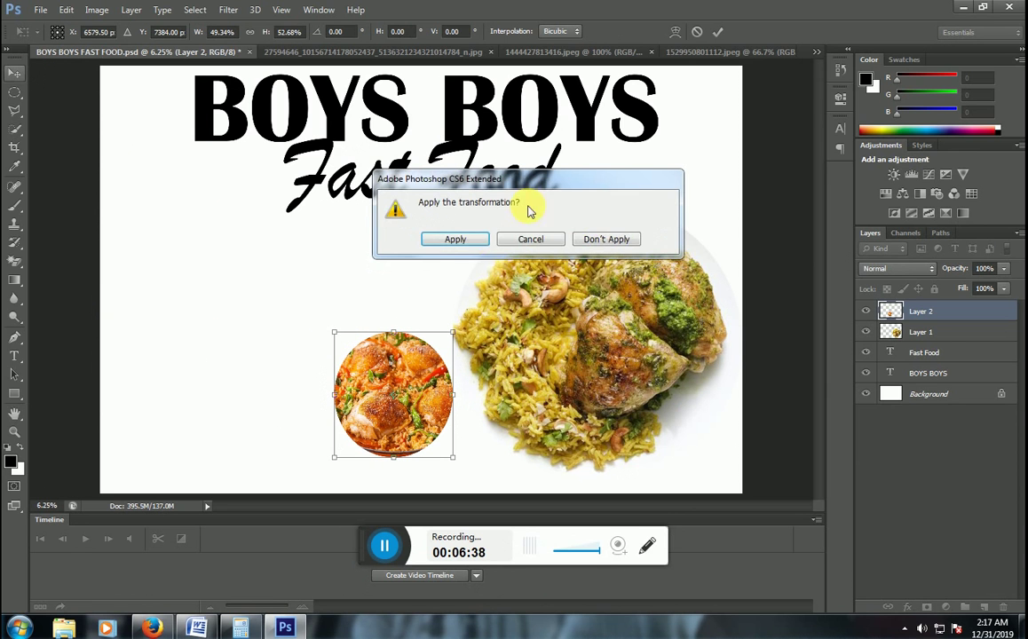
click(471, 241)
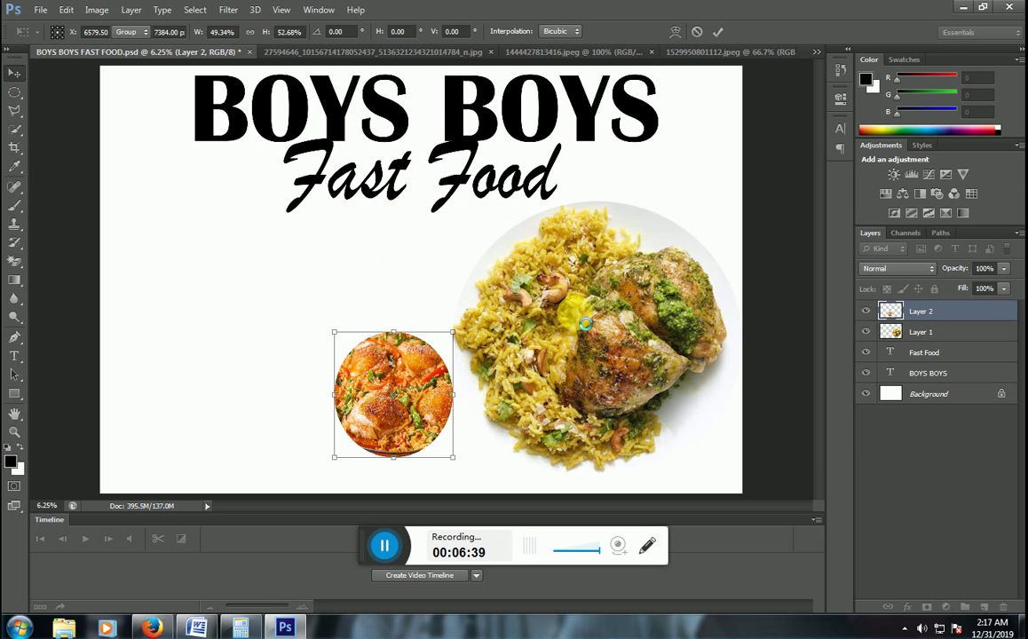
key(Return)
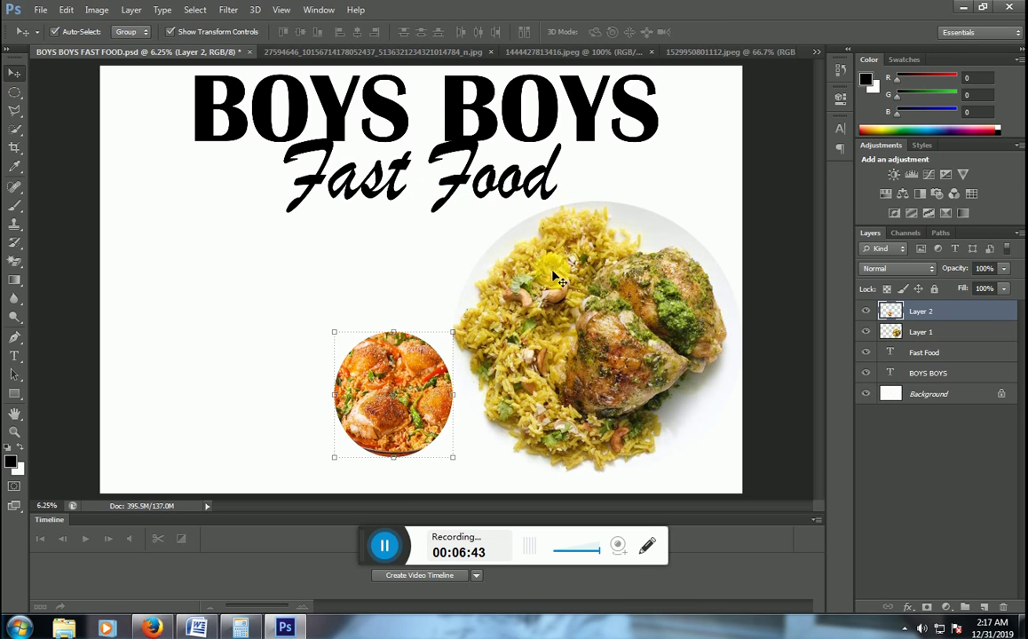
Shrink the plate image, then move the round image upper left with the plate beneath it.
click(499, 248)
drag(455, 205, 557, 301)
click(719, 34)
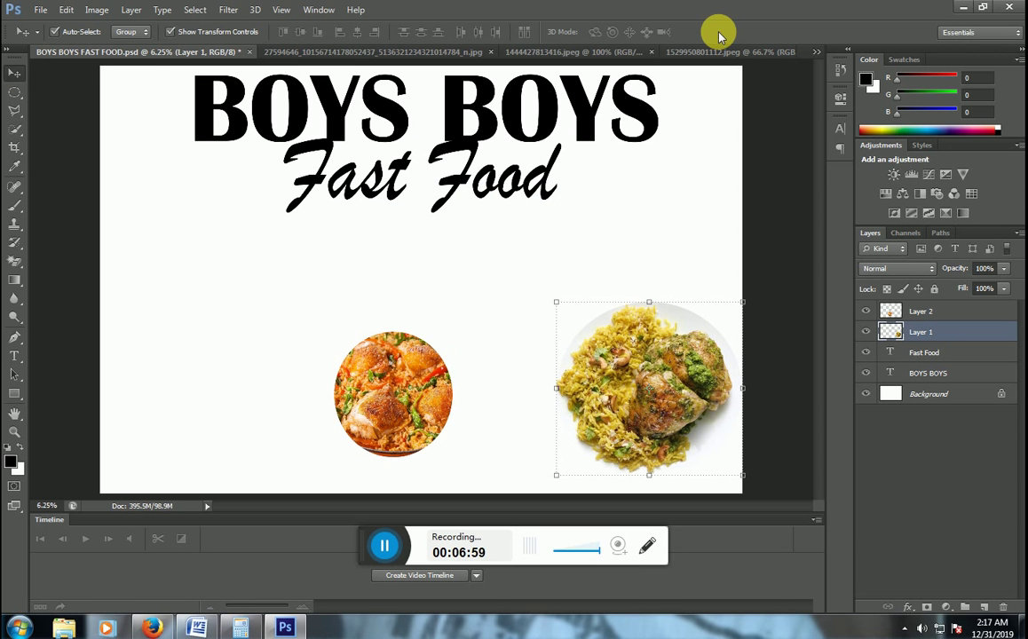
click(359, 346)
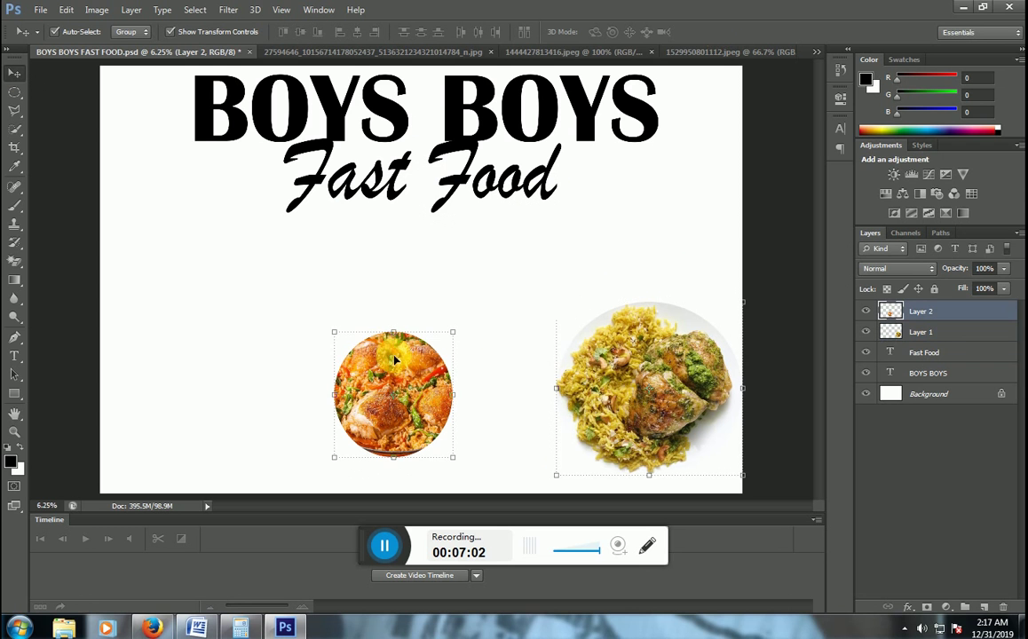
drag(394, 359, 191, 231)
drag(659, 379, 363, 359)
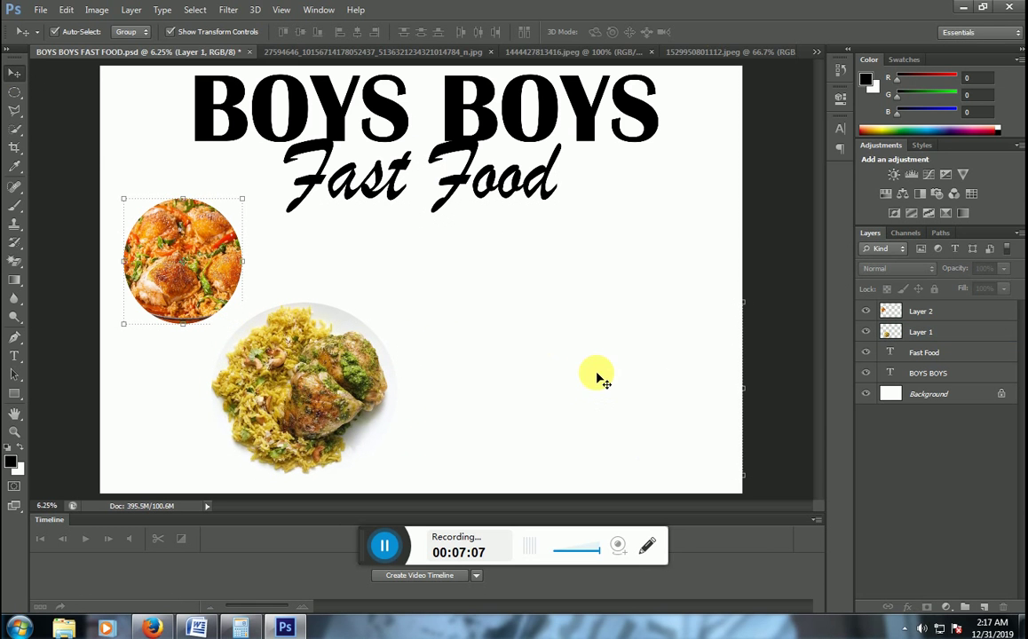
Use File > Place and scroll the FOOD folder to select the girl-eating photo.
click(41, 9)
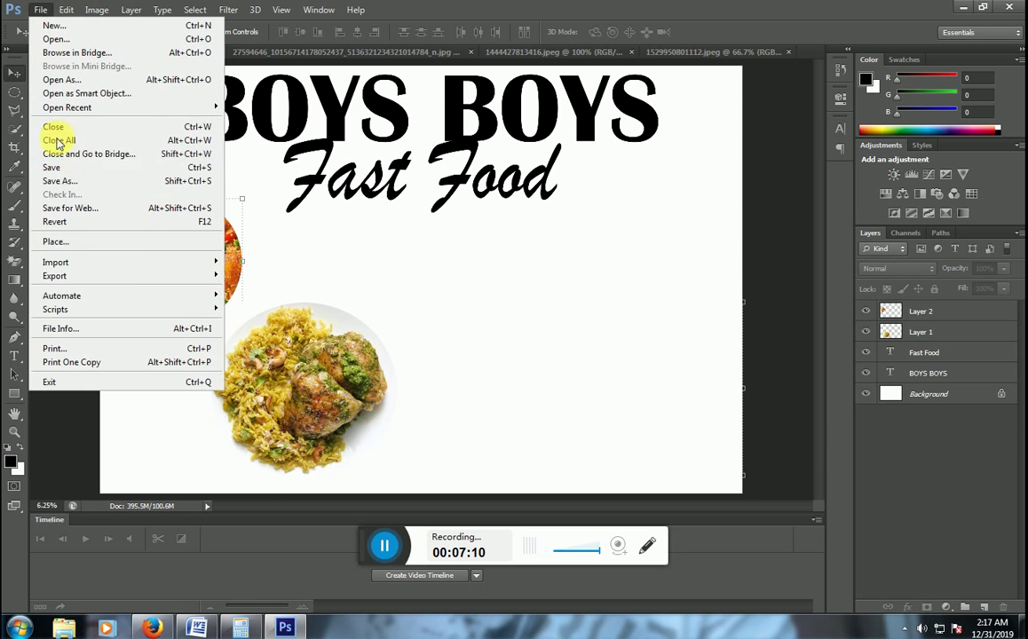
click(92, 243)
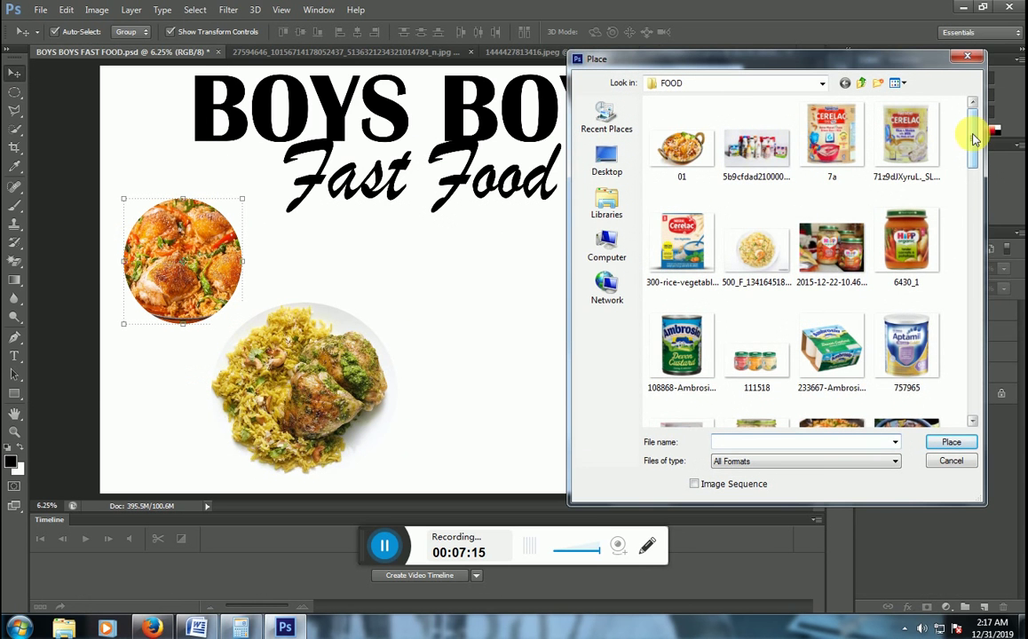
drag(974, 140, 976, 189)
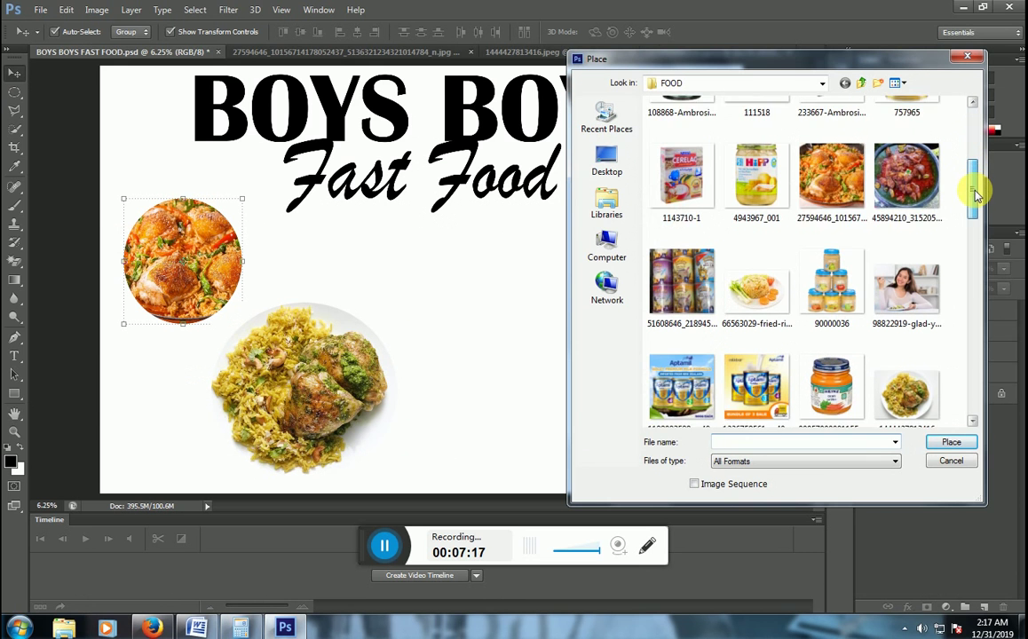
scroll(976, 196, down, 1)
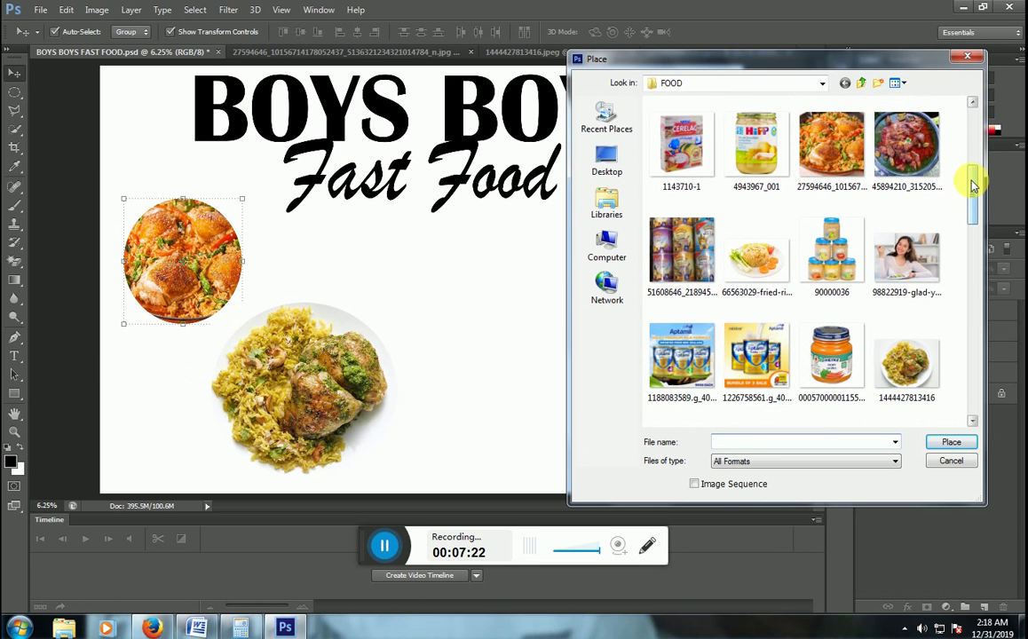
drag(973, 184, 974, 191)
scroll(973, 184, up, 1)
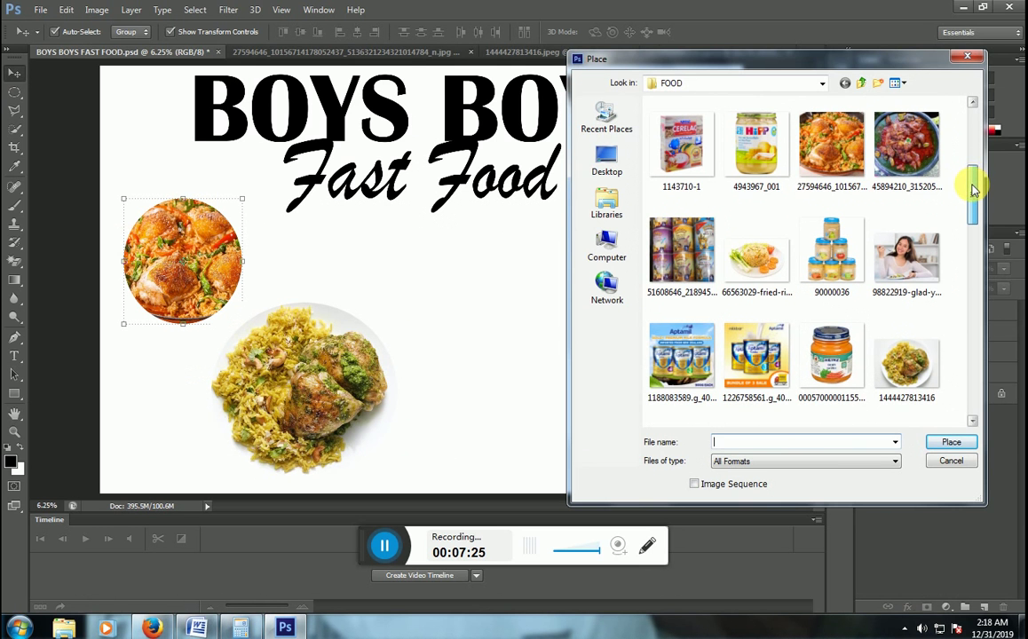
mouse_move(973, 189)
mouse_down()
mouse_move(974, 381)
mouse_move(973, 318)
mouse_up()
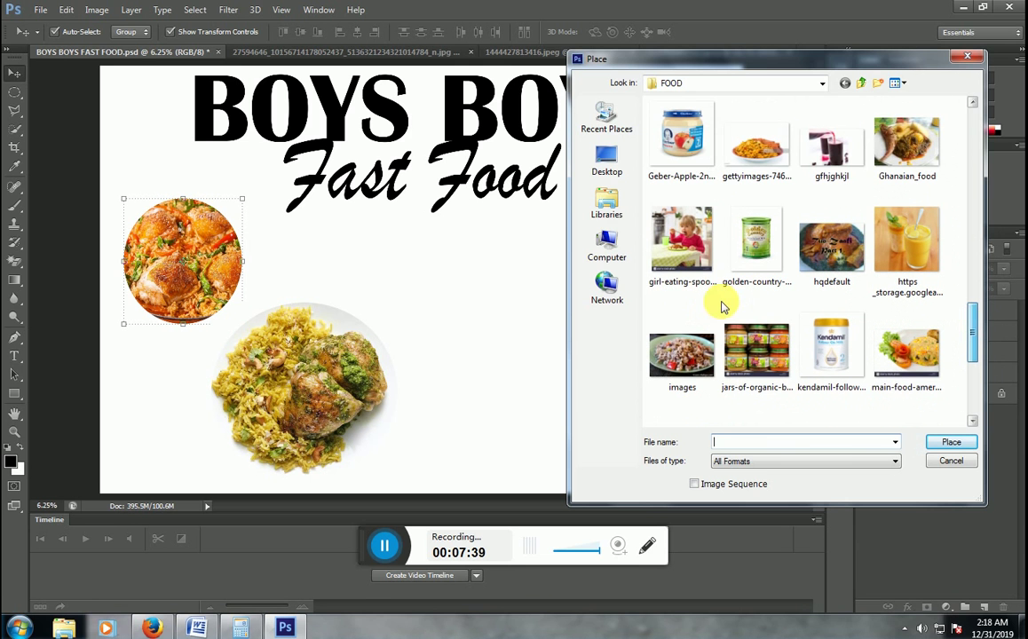
click(700, 245)
Place the girl-eating photo and enlarge it up to the poster's top edge.
double_click(700, 245)
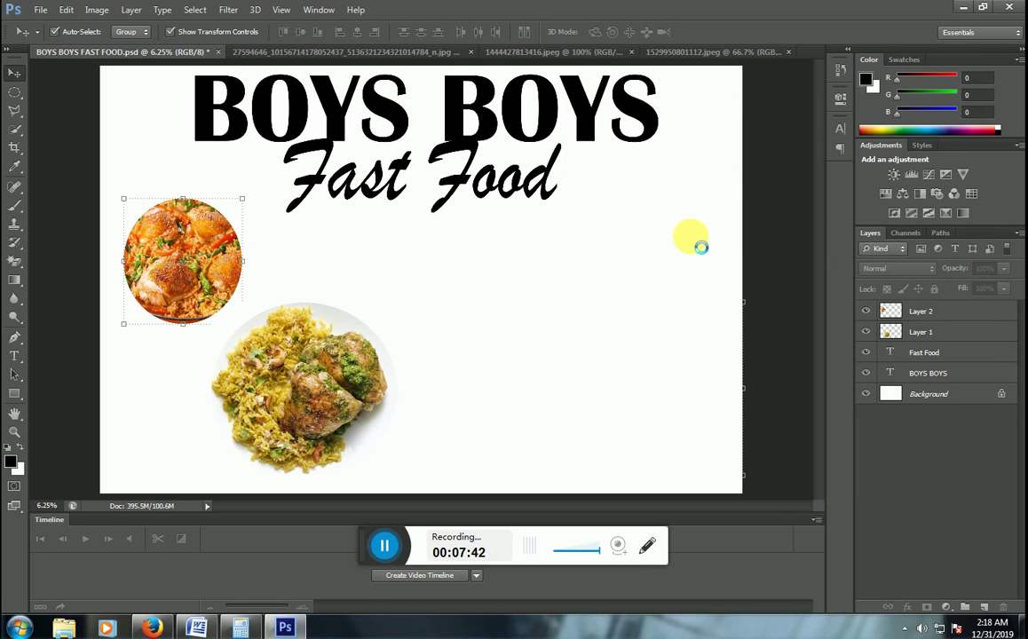
drag(502, 363, 753, 522)
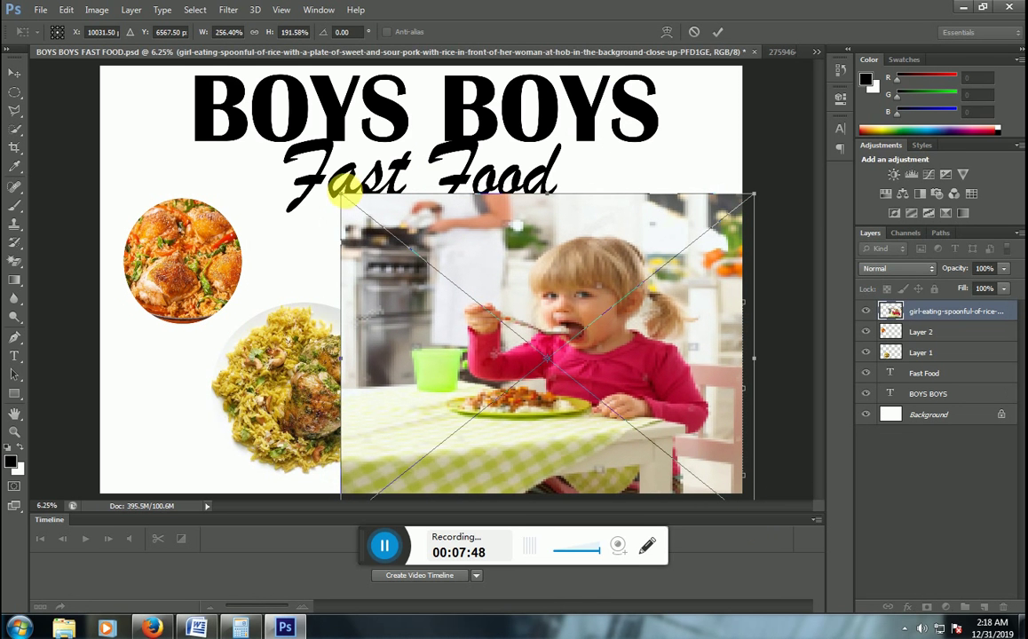
mouse_move(342, 193)
mouse_down()
mouse_move(366, 64)
mouse_move(336, 57)
mouse_up()
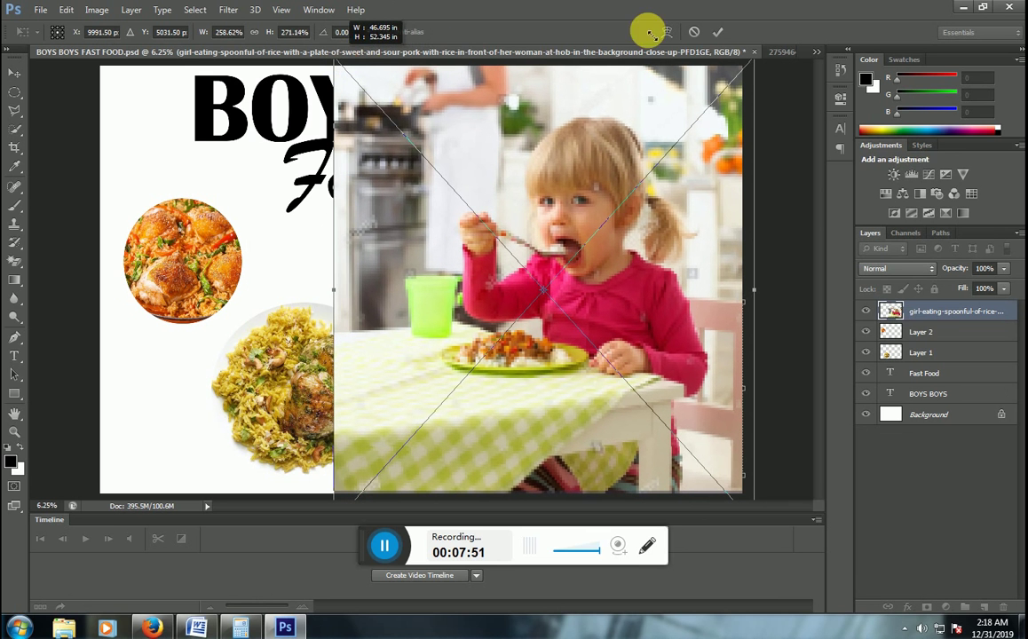
click(717, 32)
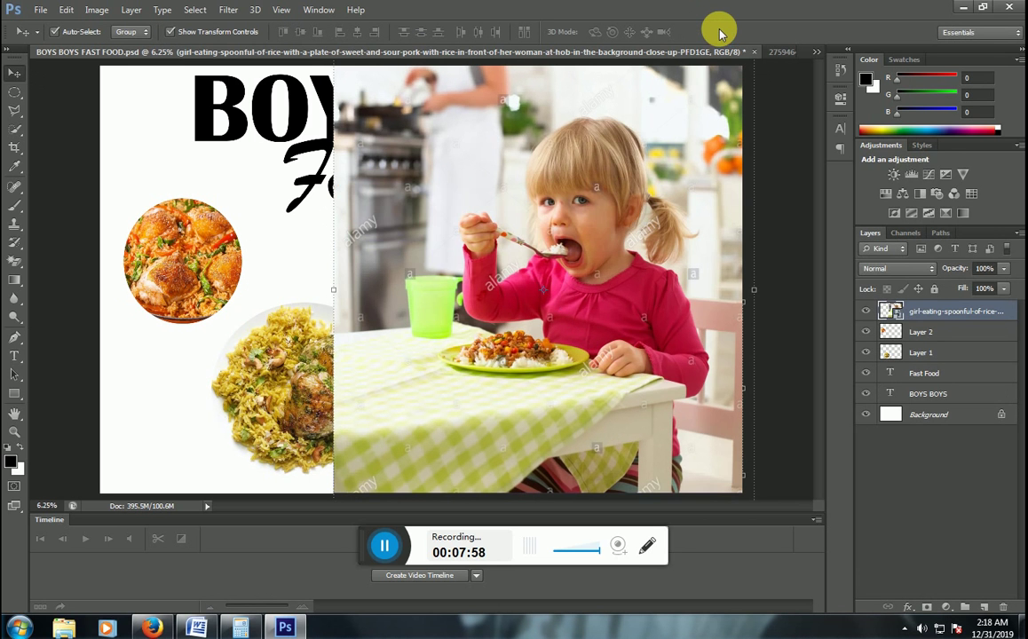
Nudge the girl photo right and move its layer behind the title text.
key(ctrl+minus)
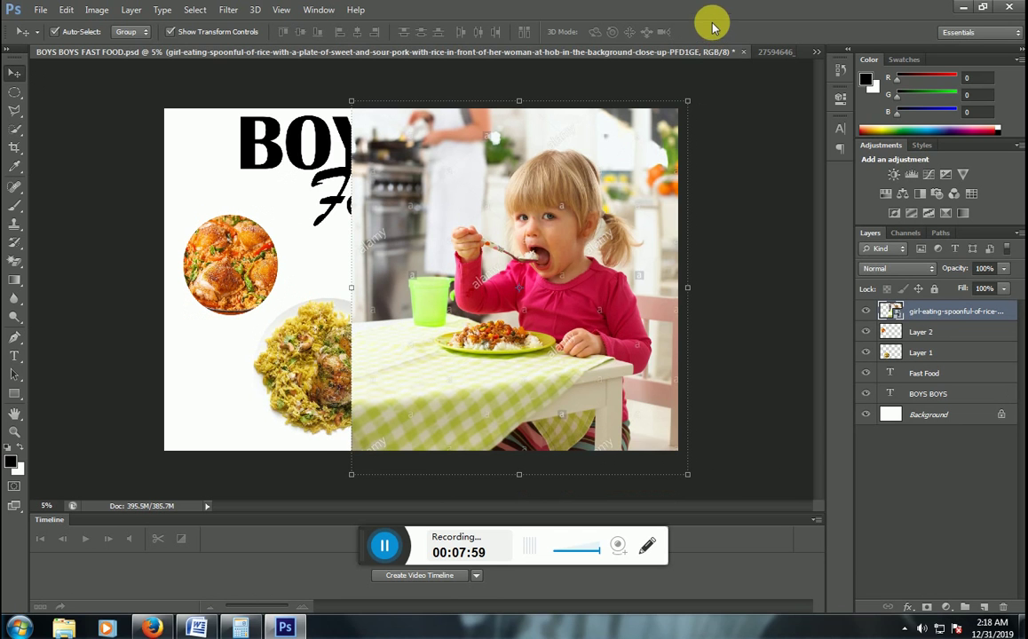
drag(674, 115, 649, 184)
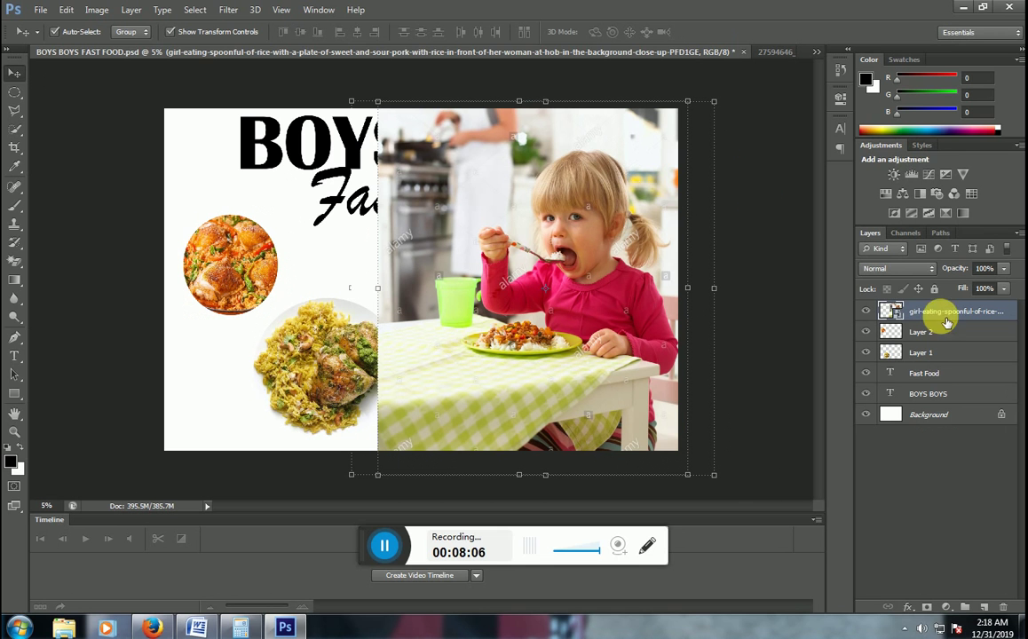
mouse_move(942, 312)
mouse_down()
mouse_move(946, 374)
mouse_move(896, 404)
mouse_up()
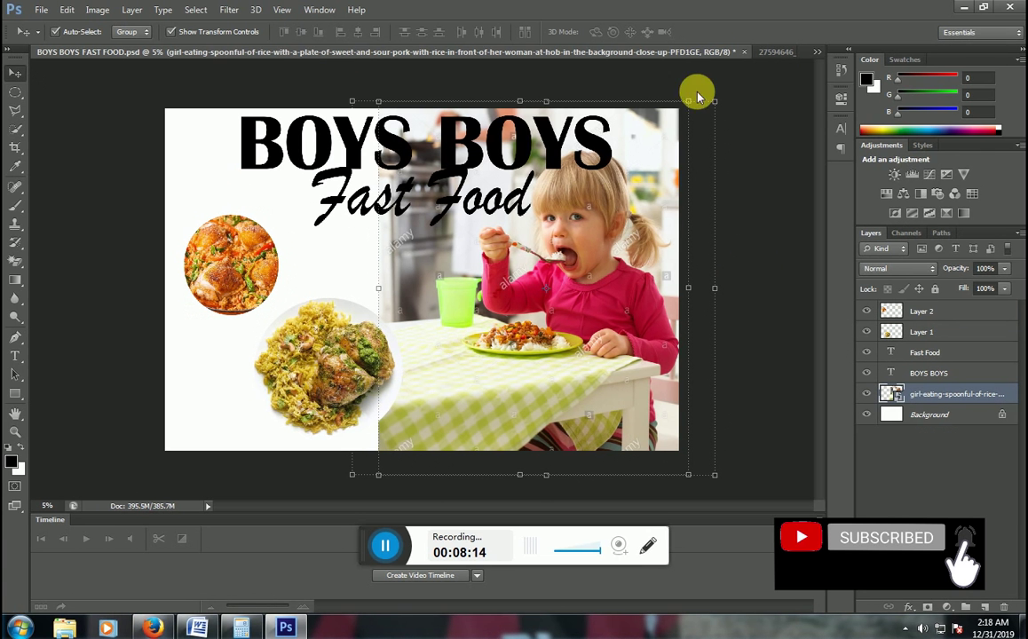
click(778, 53)
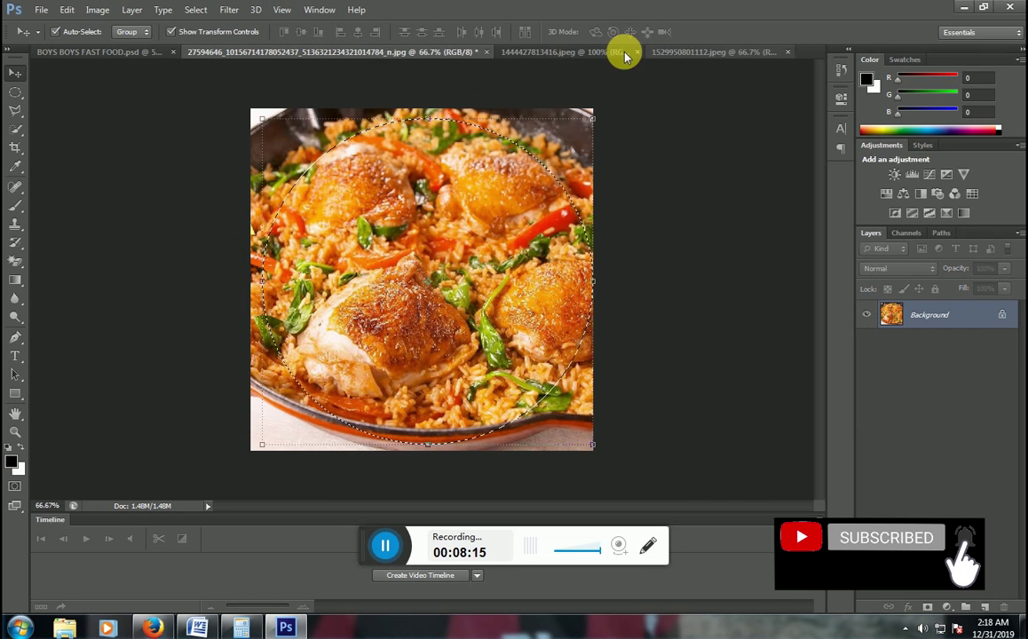
Close the 27594646 and 1444427813416.jpeg source images without saving changes.
click(482, 53)
click(509, 245)
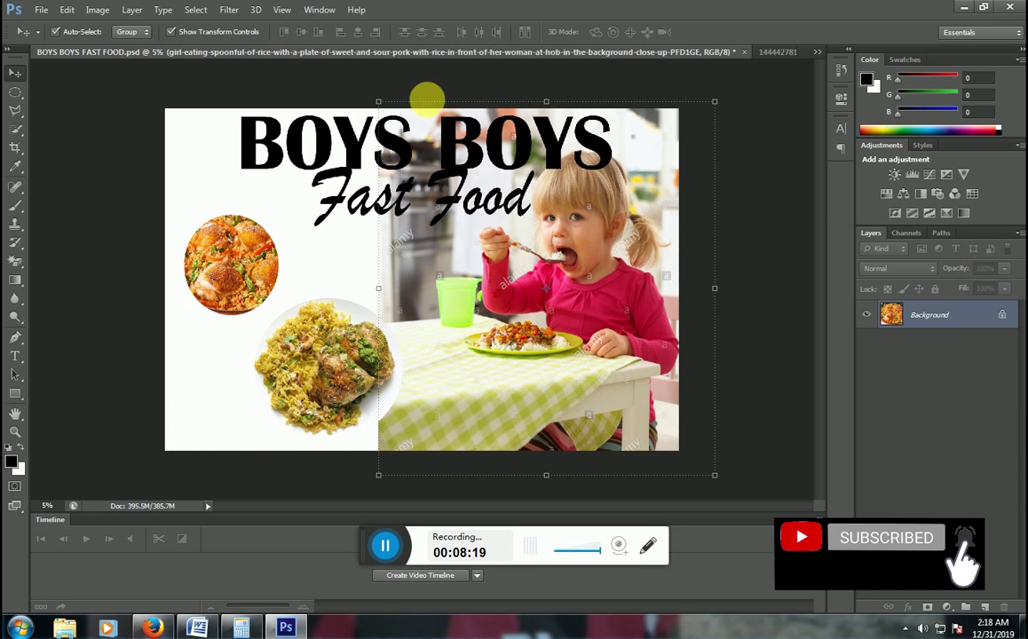
click(759, 53)
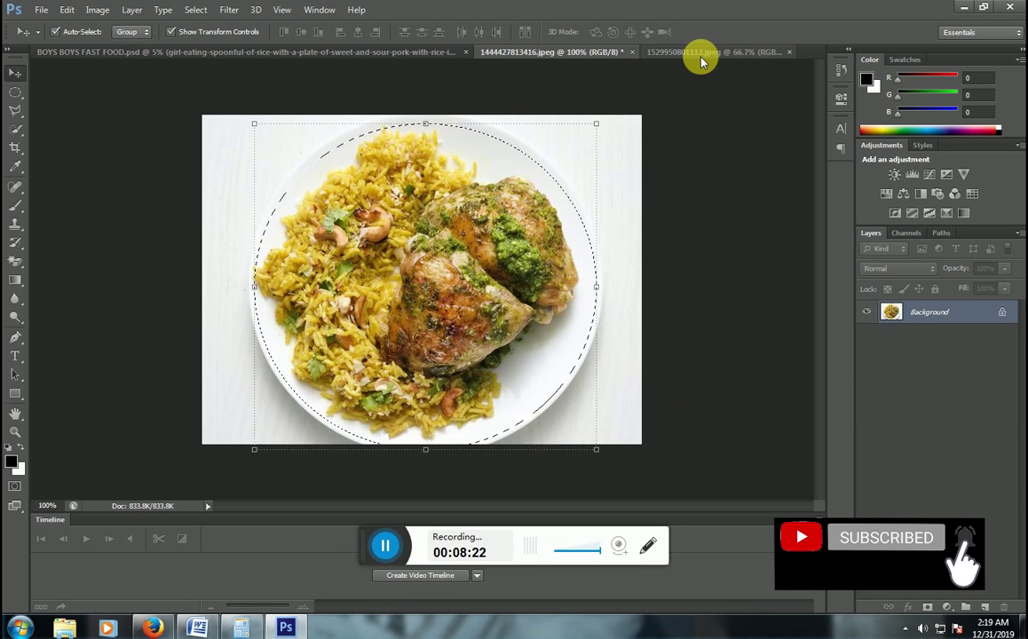
click(628, 52)
click(510, 239)
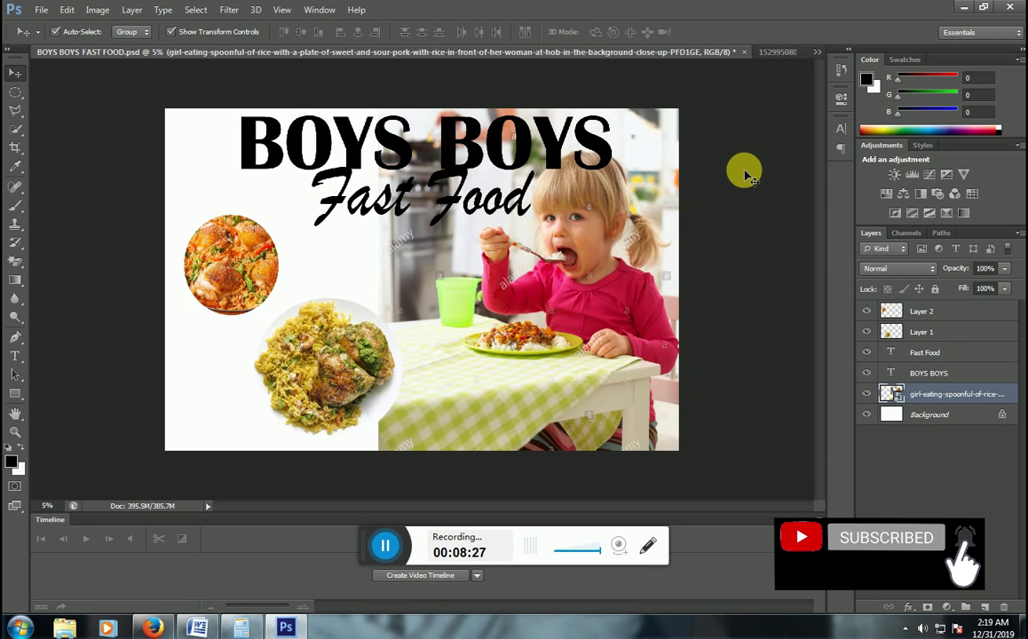
click(612, 266)
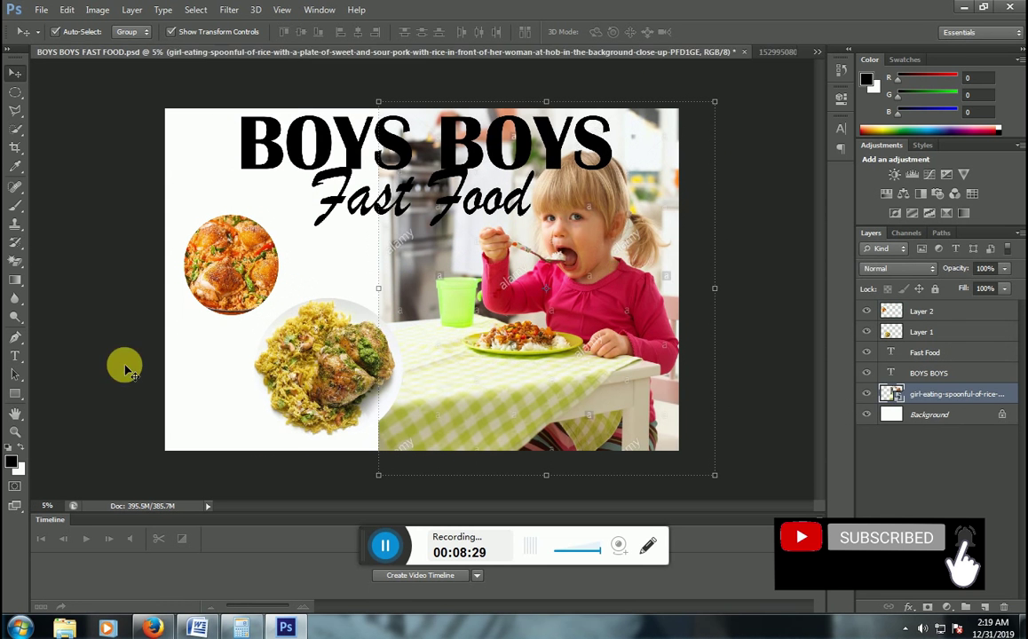
Rasterize the girl photo and erase its left edge with a large soft Eraser brush.
click(16, 260)
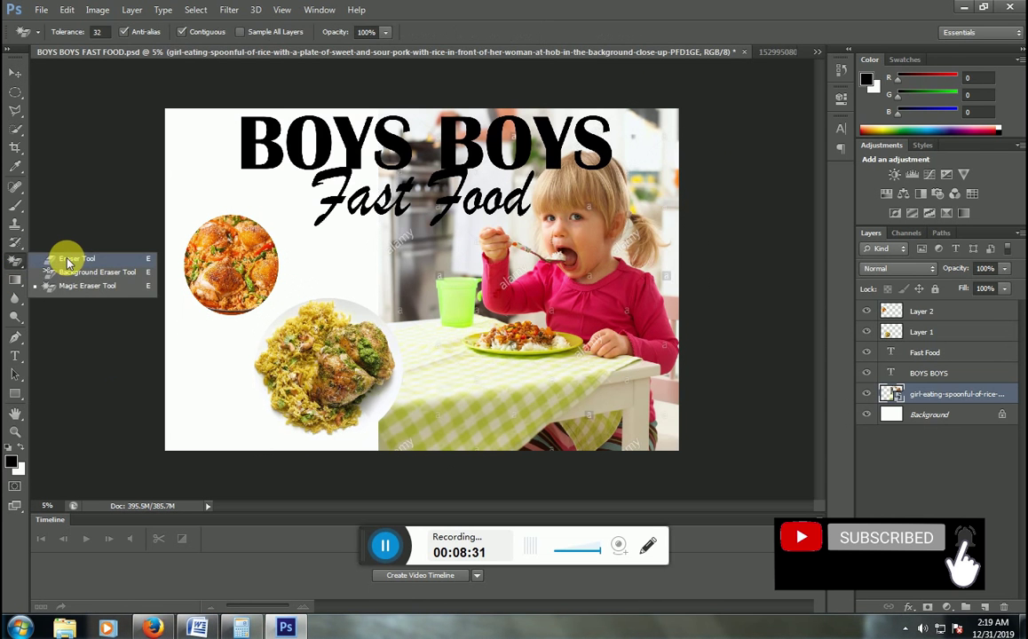
click(67, 261)
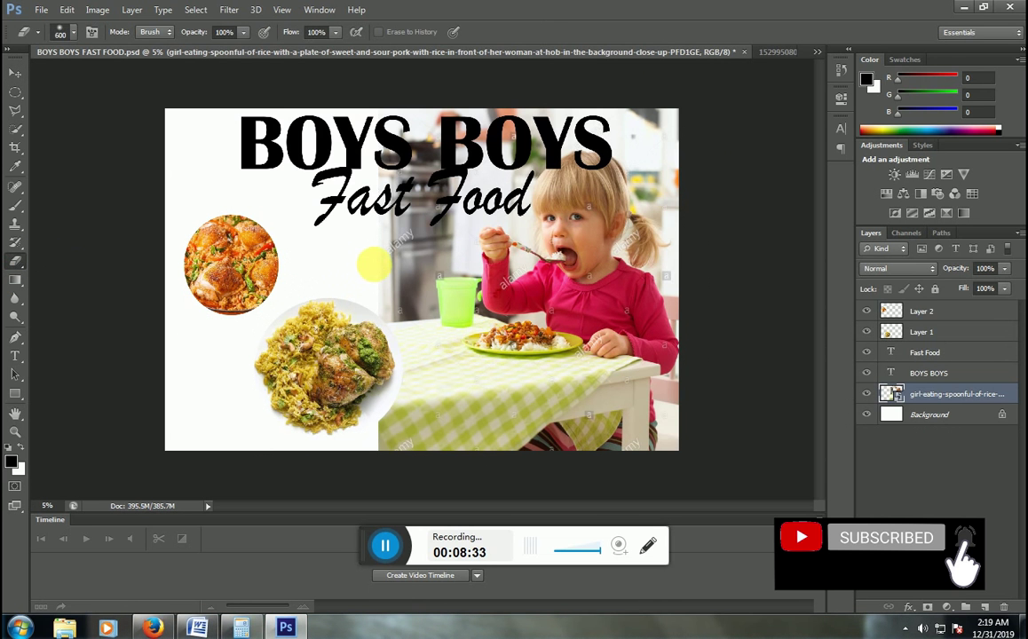
click(372, 264)
click(484, 247)
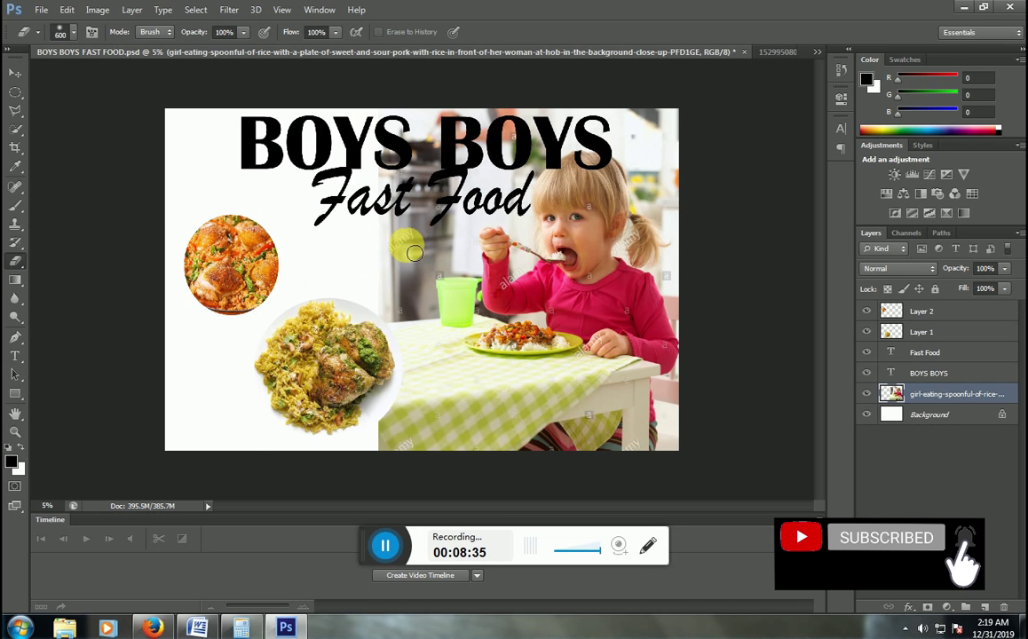
click(74, 33)
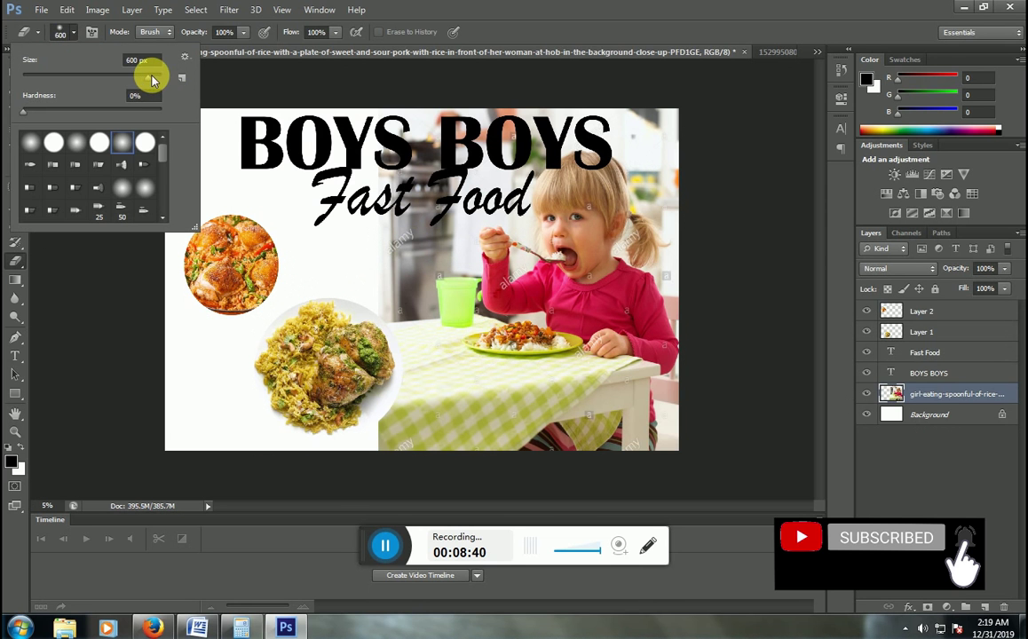
drag(134, 76, 156, 81)
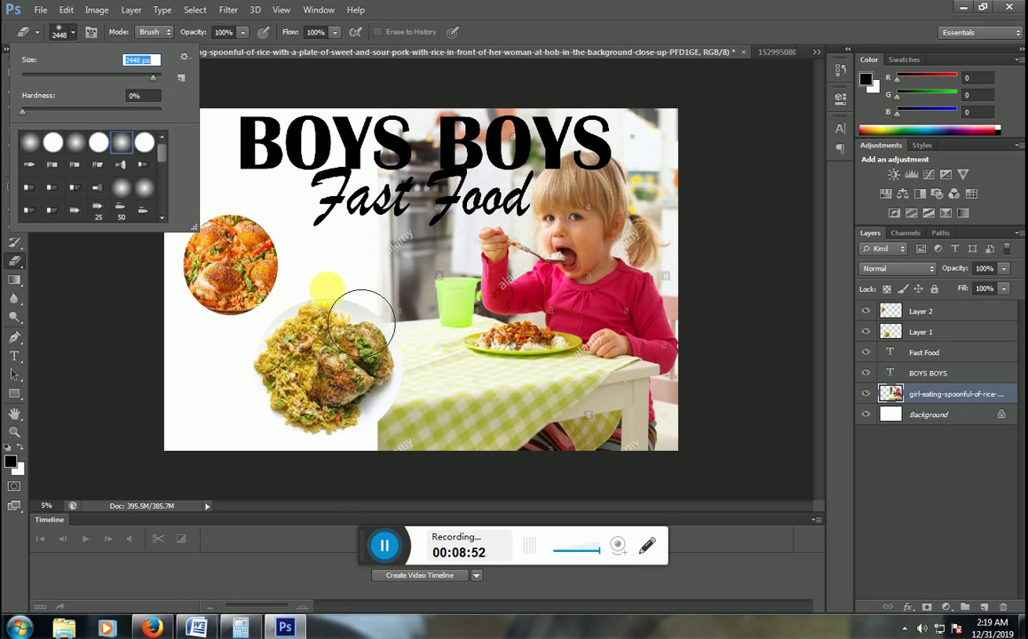
click(398, 321)
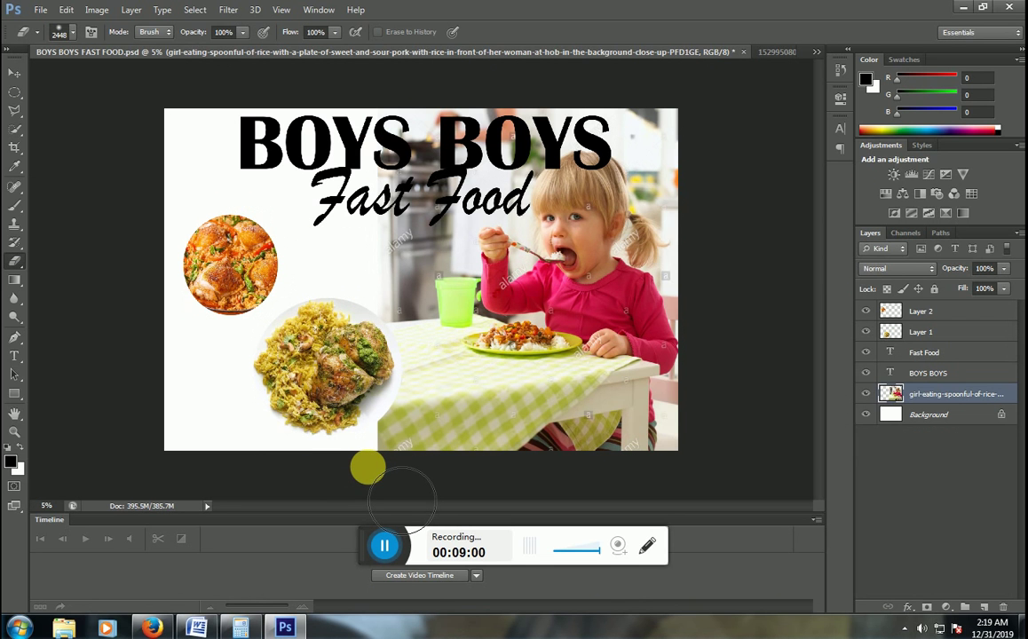
click(368, 467)
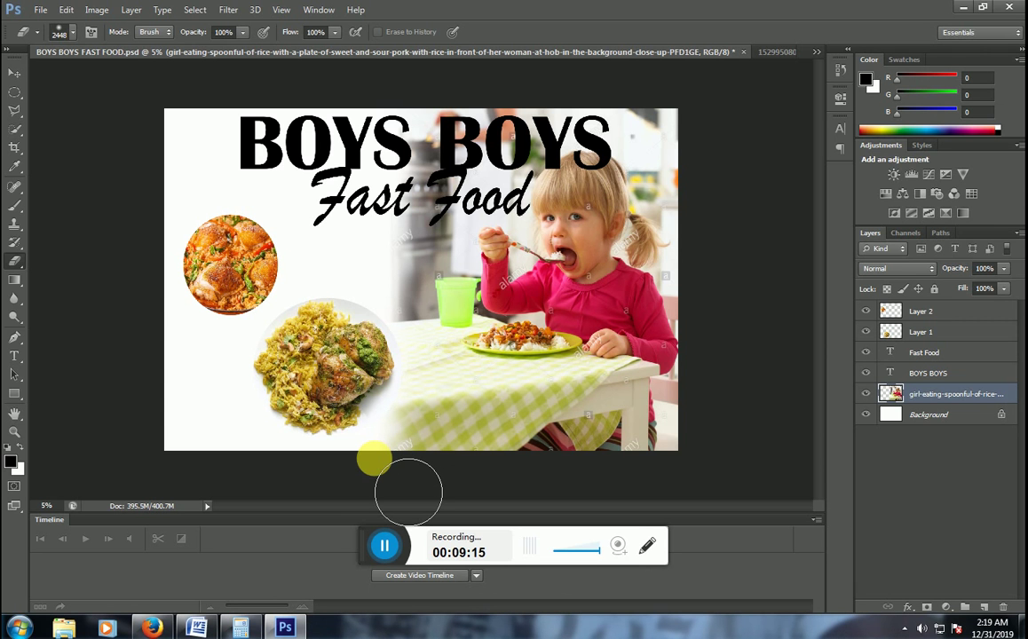
click(14, 75)
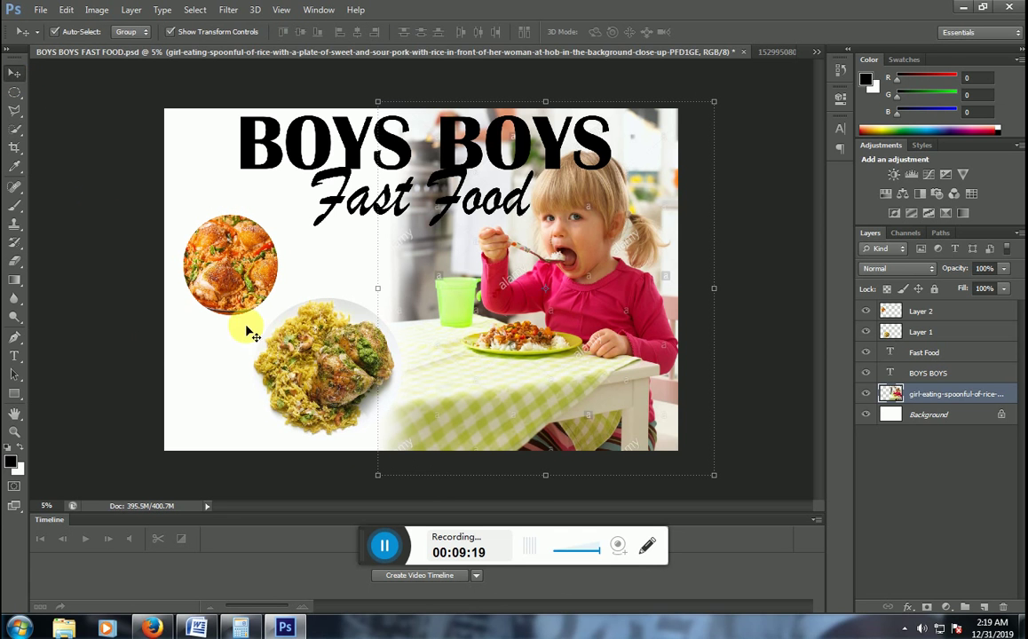
Move the plate image to the bottom-left corner and slightly enlarge the round food image.
click(315, 388)
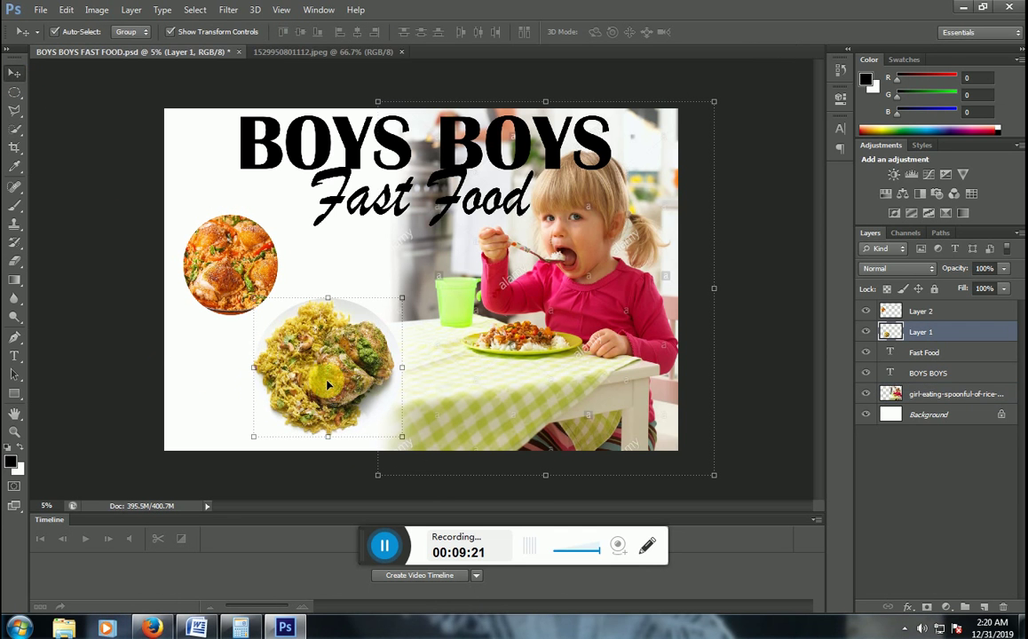
drag(351, 380, 266, 391)
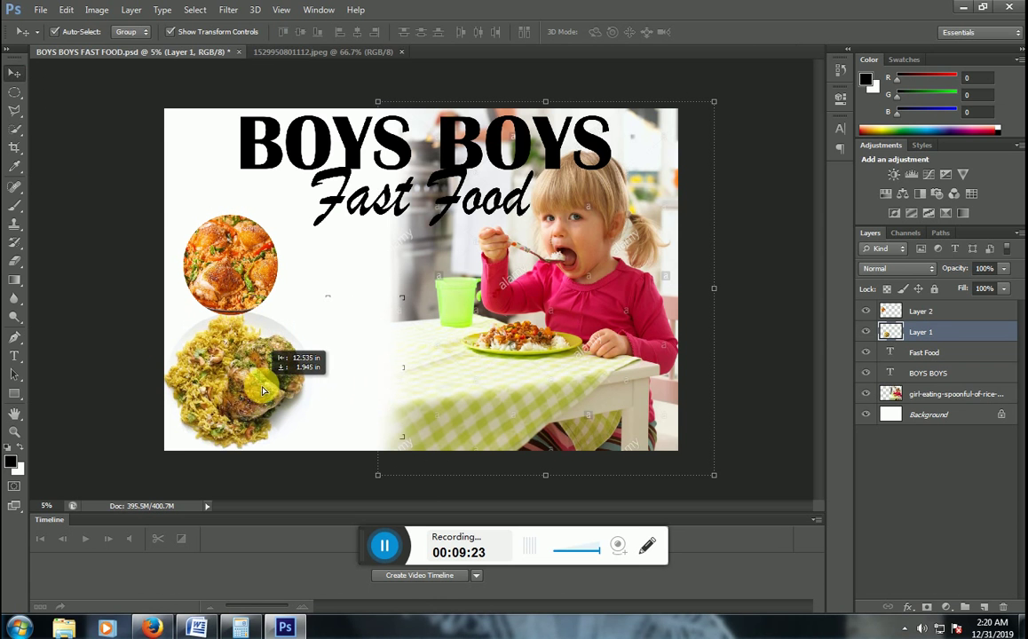
drag(266, 390, 264, 388)
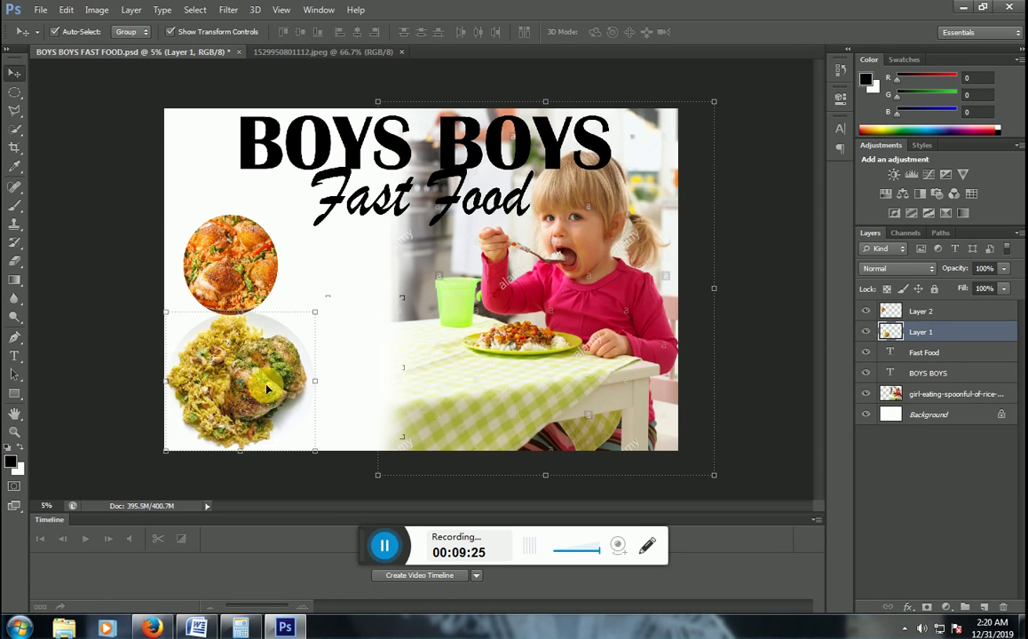
click(226, 261)
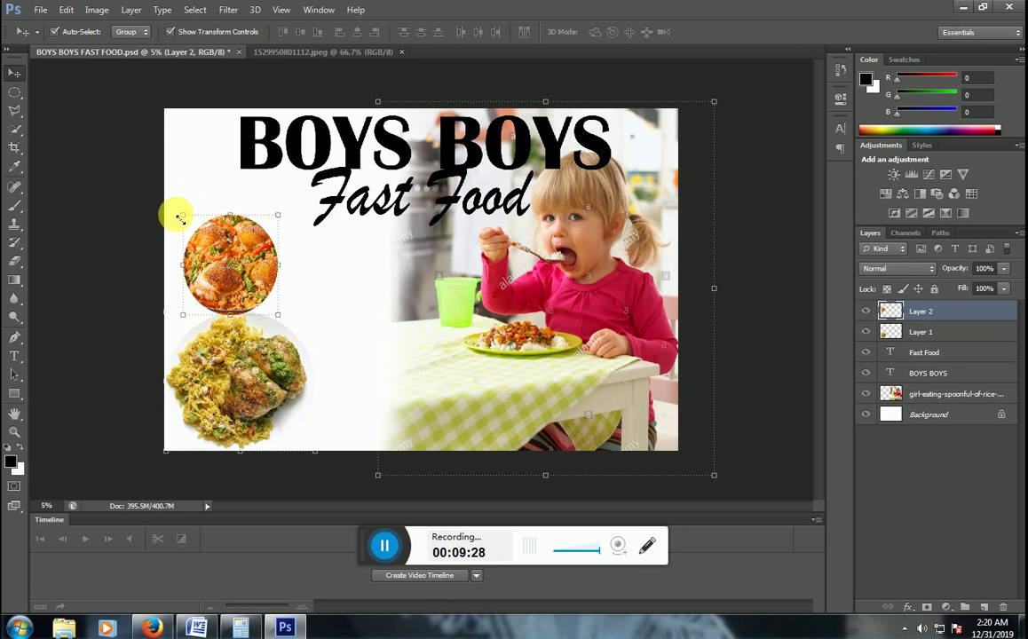
mouse_move(183, 216)
mouse_down()
mouse_move(229, 216)
mouse_move(229, 207)
mouse_up()
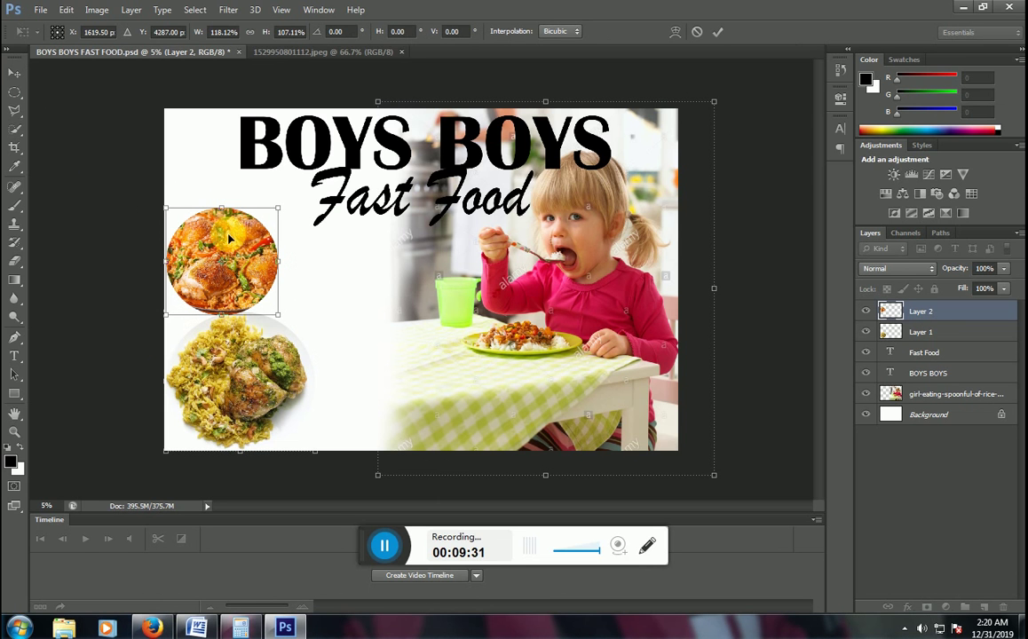
click(718, 32)
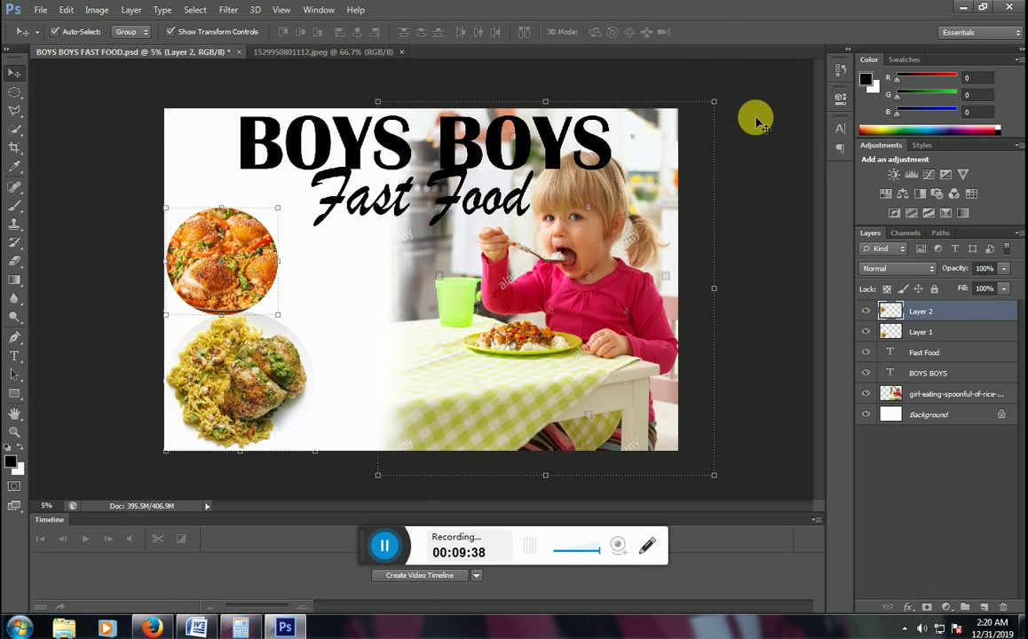
click(41, 11)
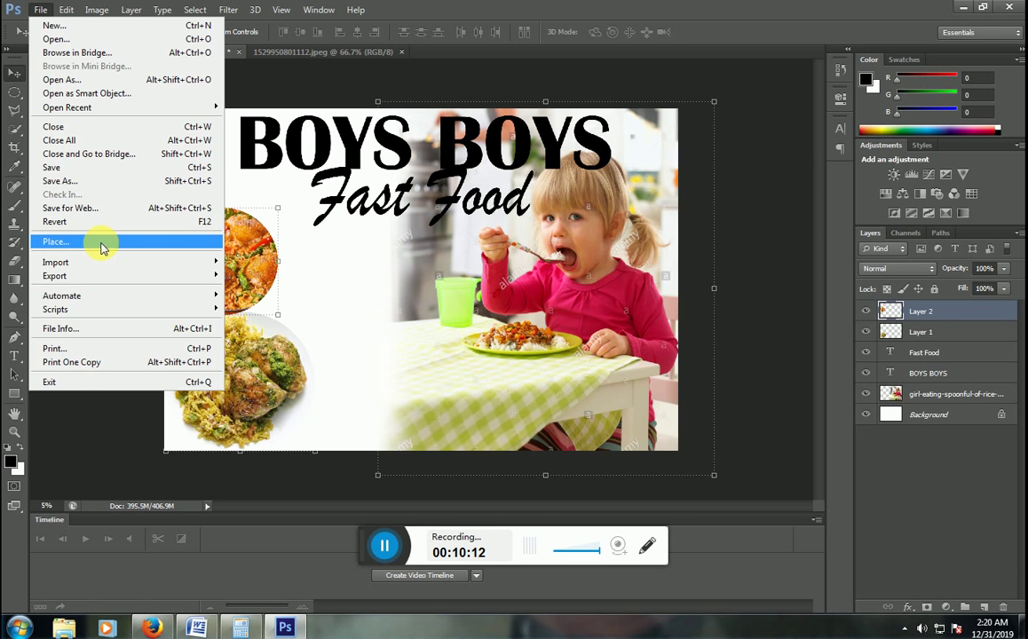
Place the 01 chicken biryani pot image, enlarged at the bottom centre beside the plate.
click(102, 245)
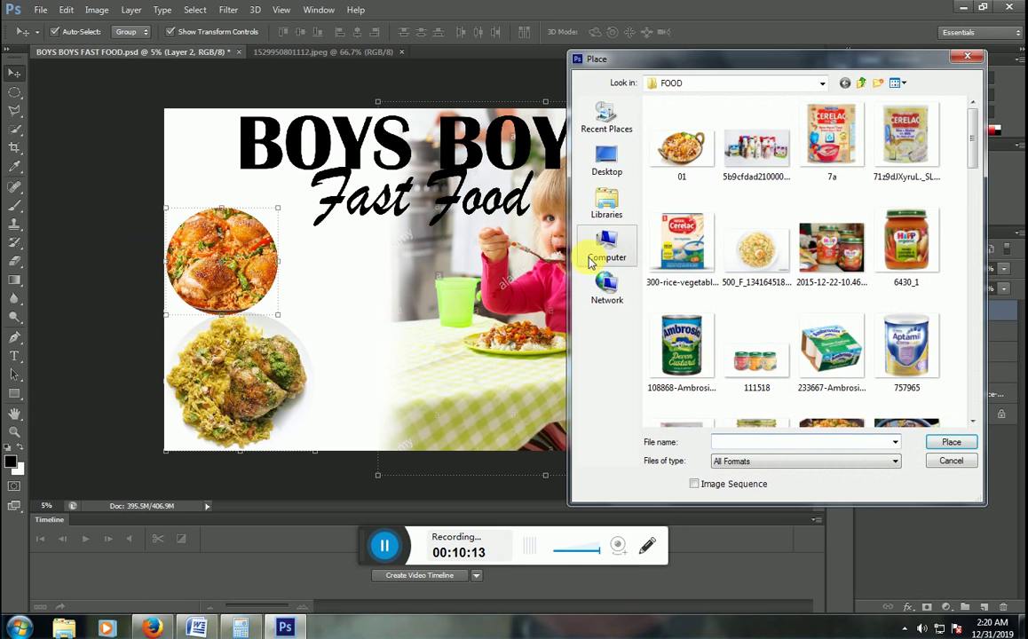
click(775, 260)
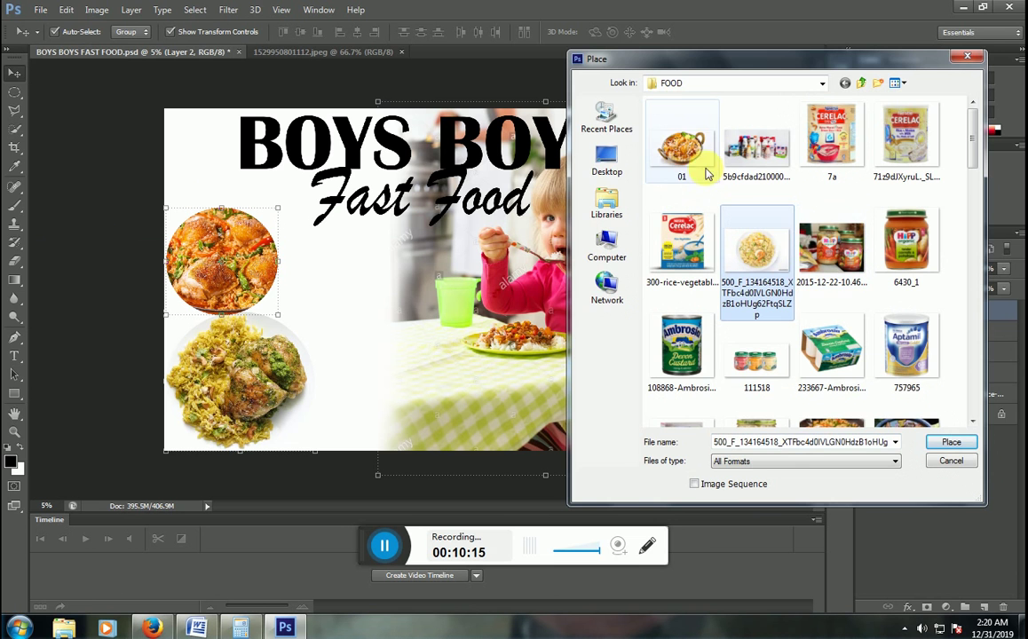
double_click(682, 144)
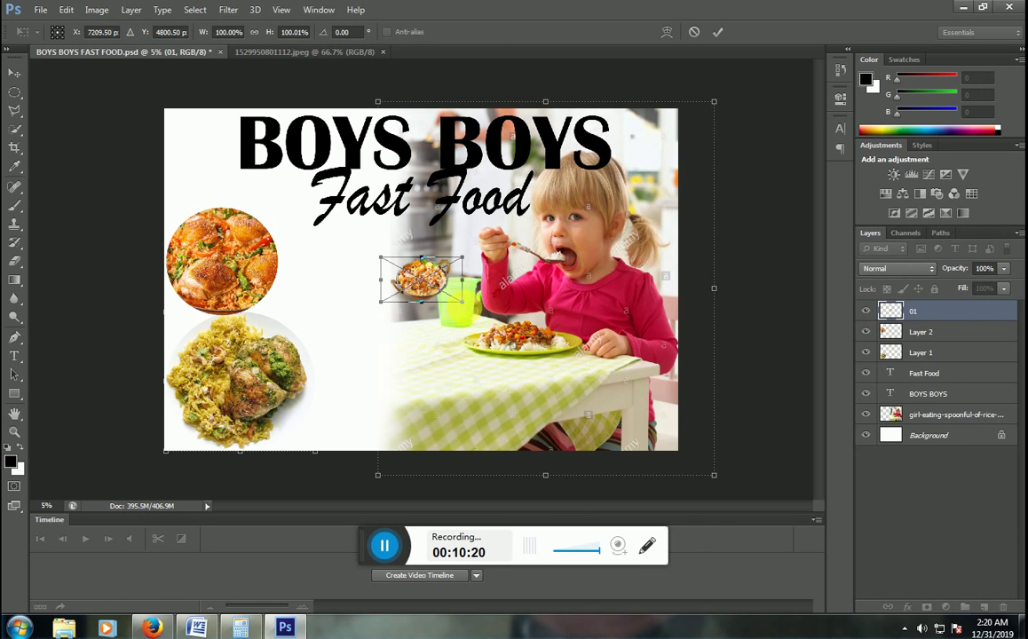
drag(463, 302, 548, 360)
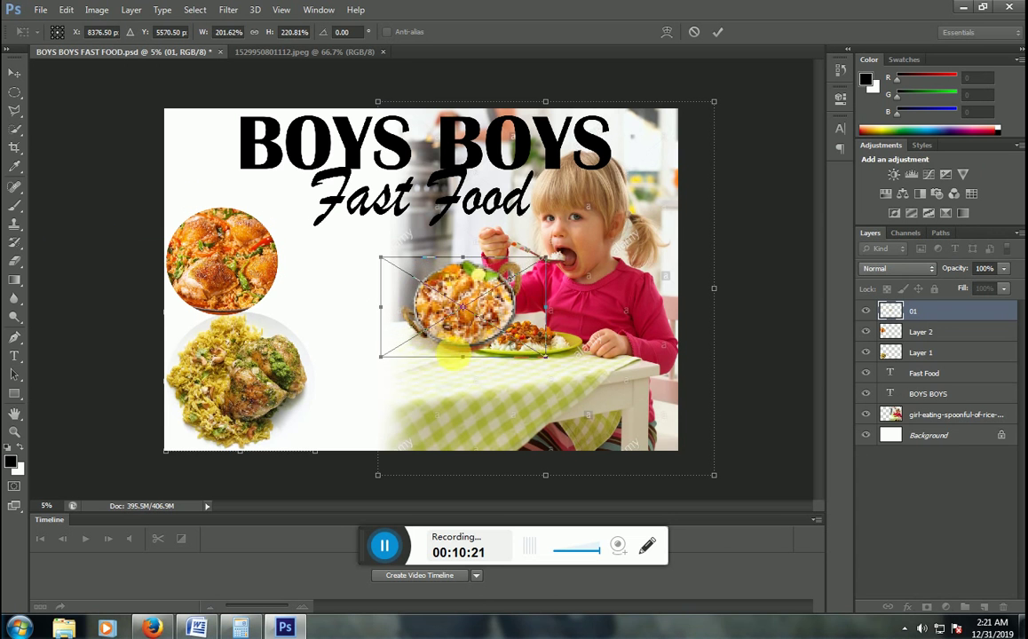
mouse_move(447, 348)
mouse_down()
mouse_move(383, 421)
mouse_move(362, 427)
mouse_up()
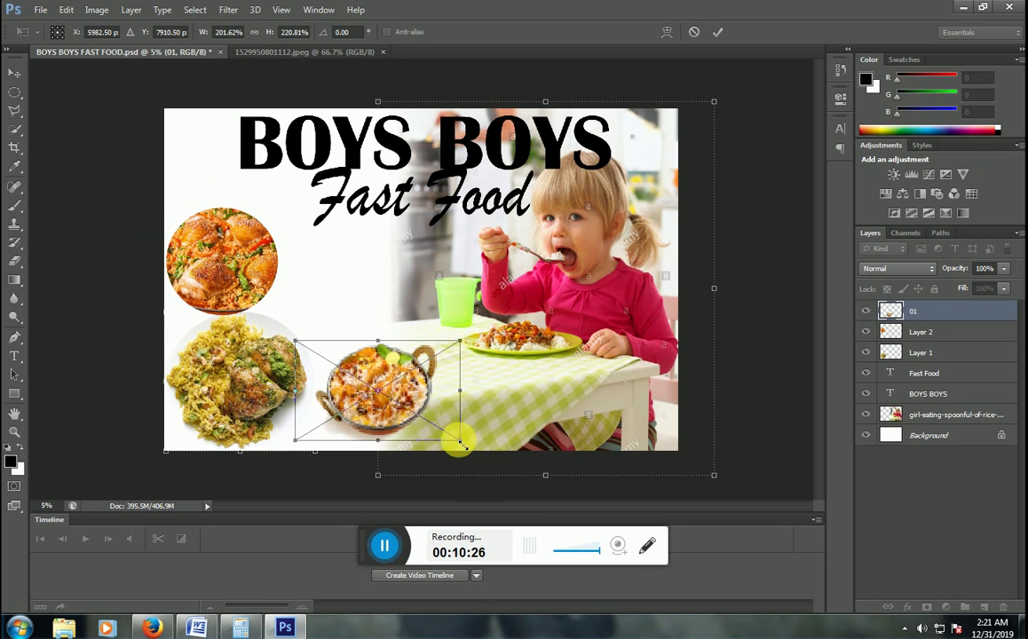
drag(460, 438, 485, 464)
drag(302, 344, 291, 333)
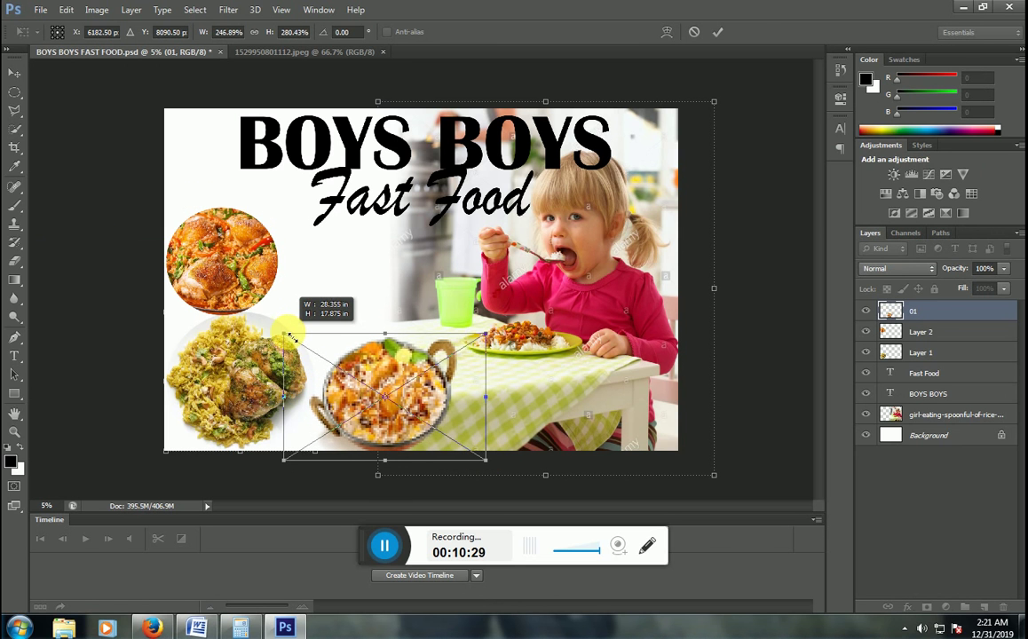
click(717, 32)
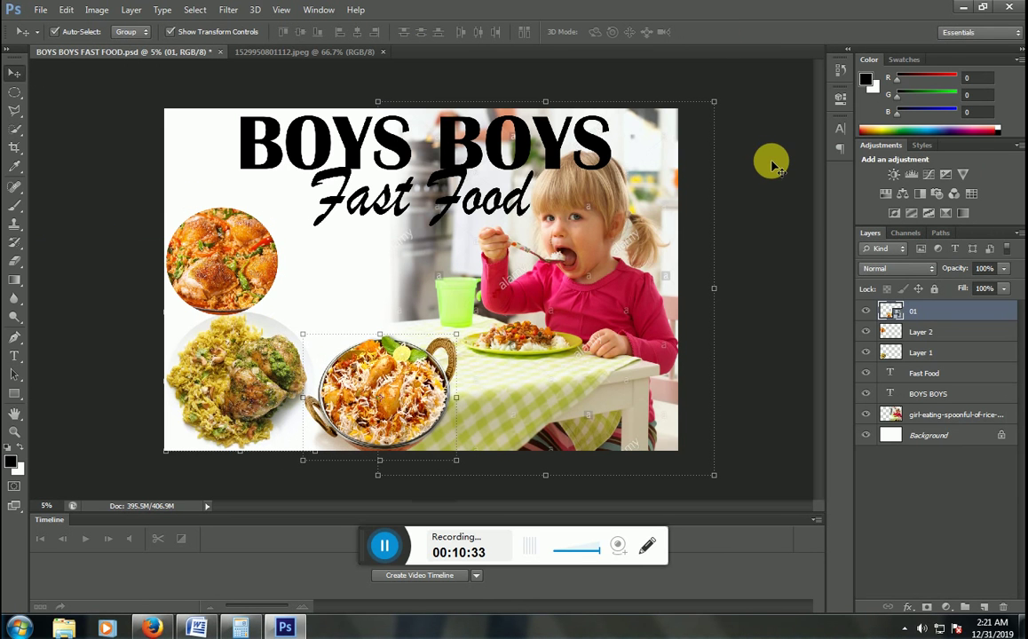
click(366, 205)
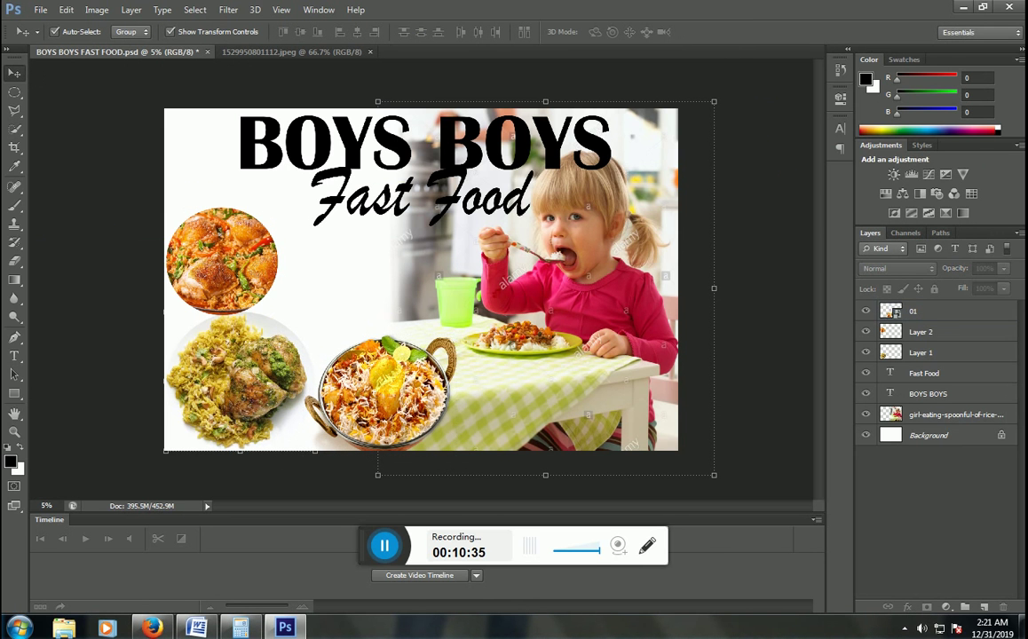
Nudge the pot into place, then close the 1529950801112.jpeg chicken plate document.
drag(381, 377, 406, 401)
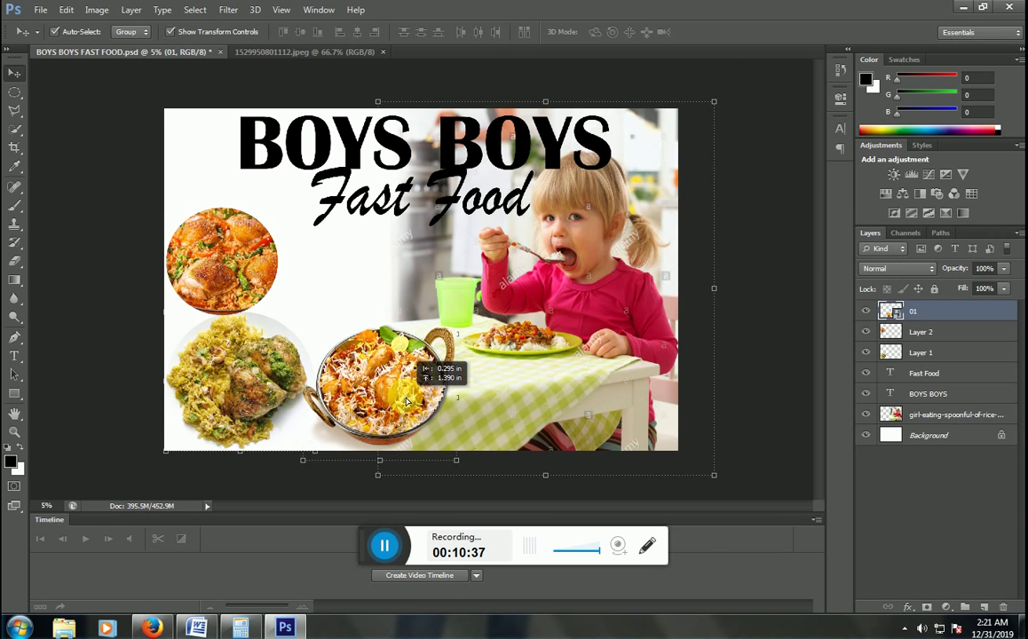
click(750, 304)
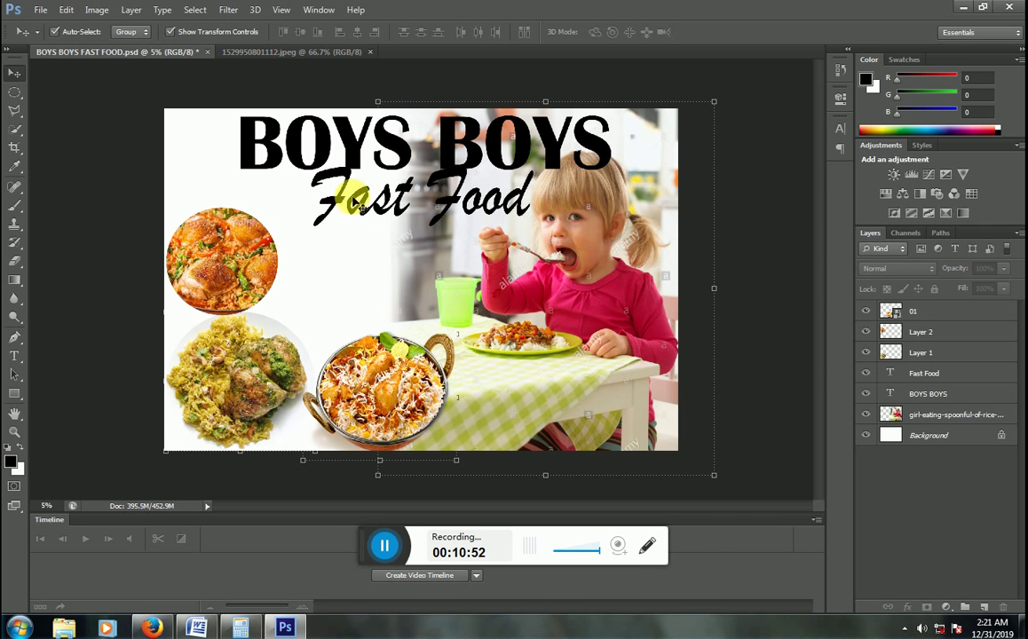
click(284, 51)
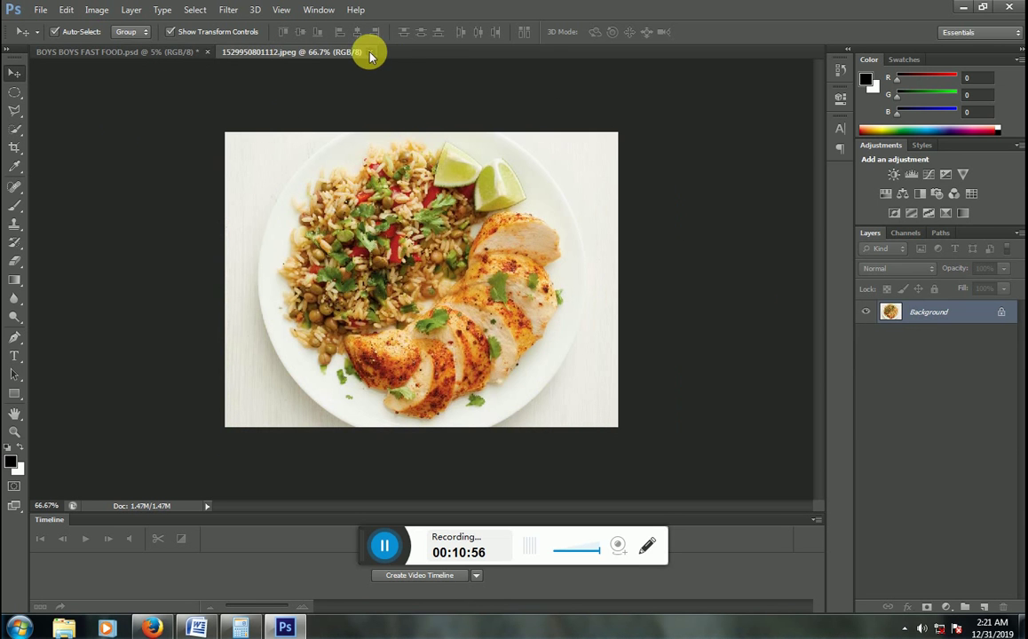
click(370, 51)
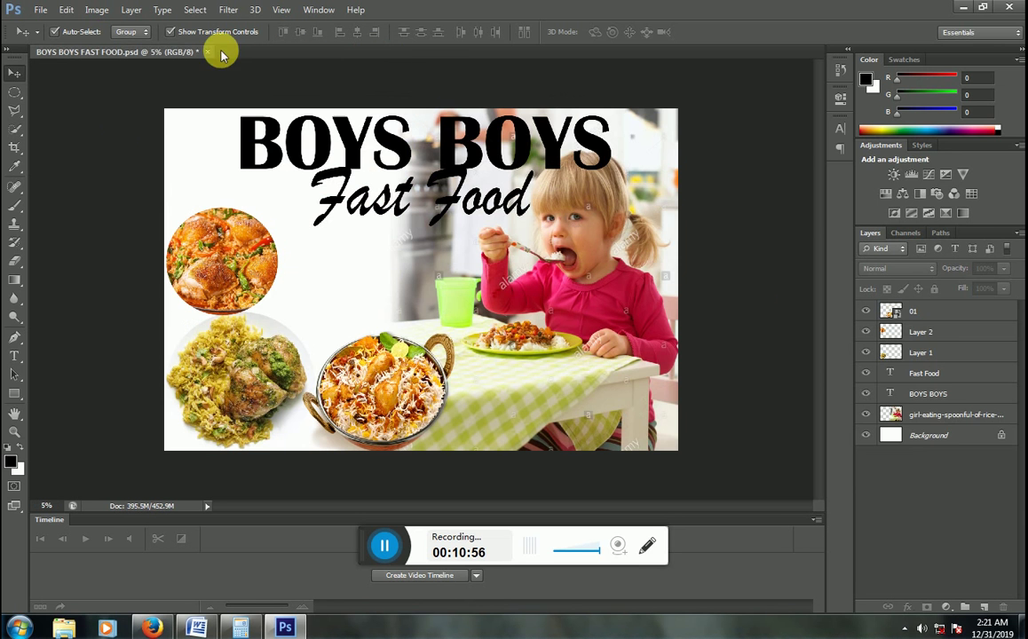
click(40, 10)
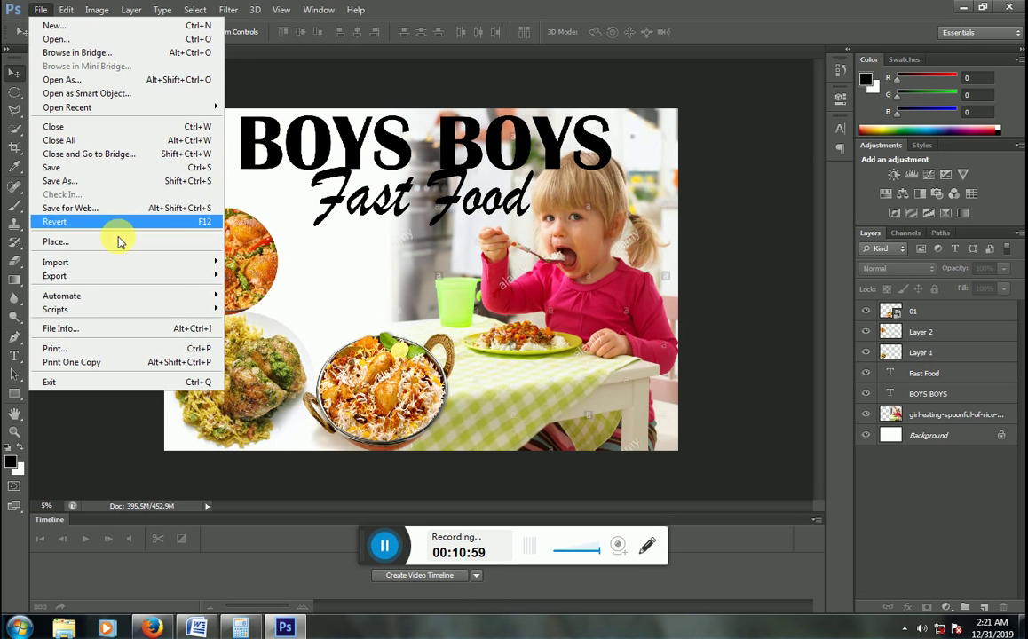
click(55, 241)
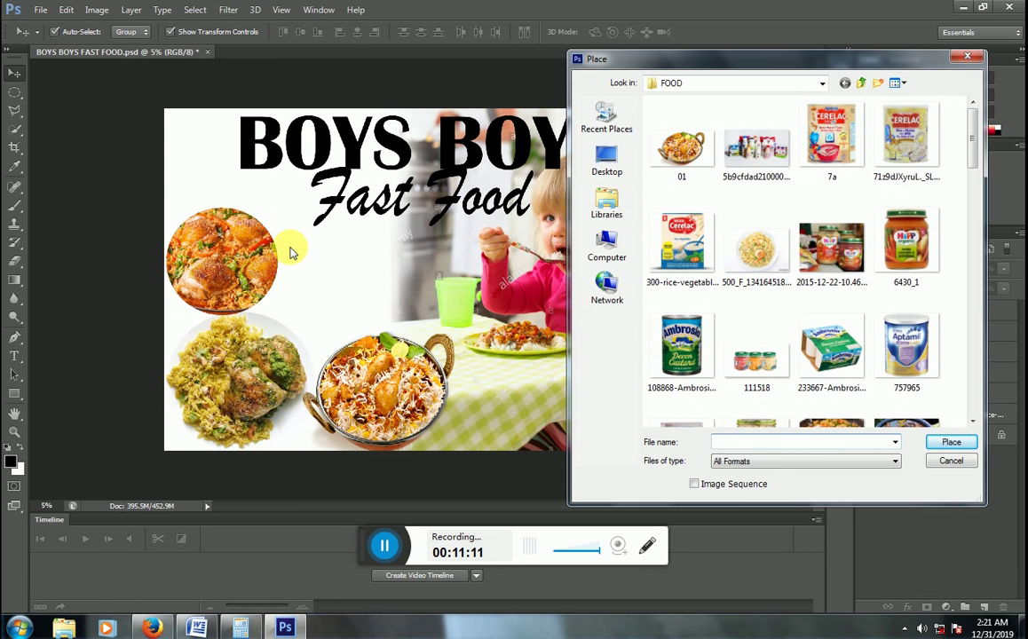
click(680, 246)
scroll(677, 257, down, 1)
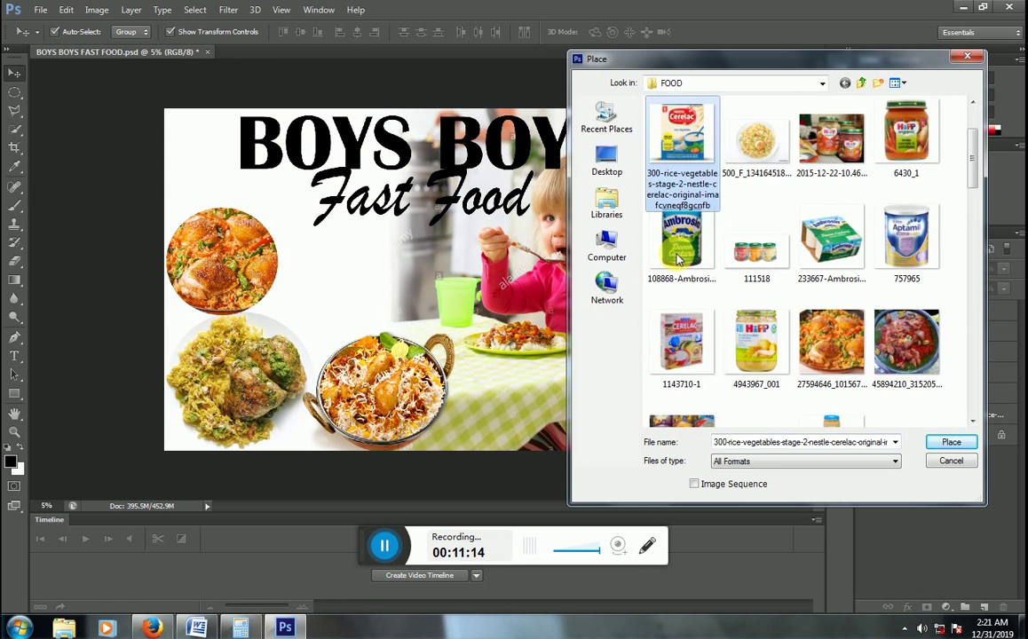
click(966, 57)
click(41, 10)
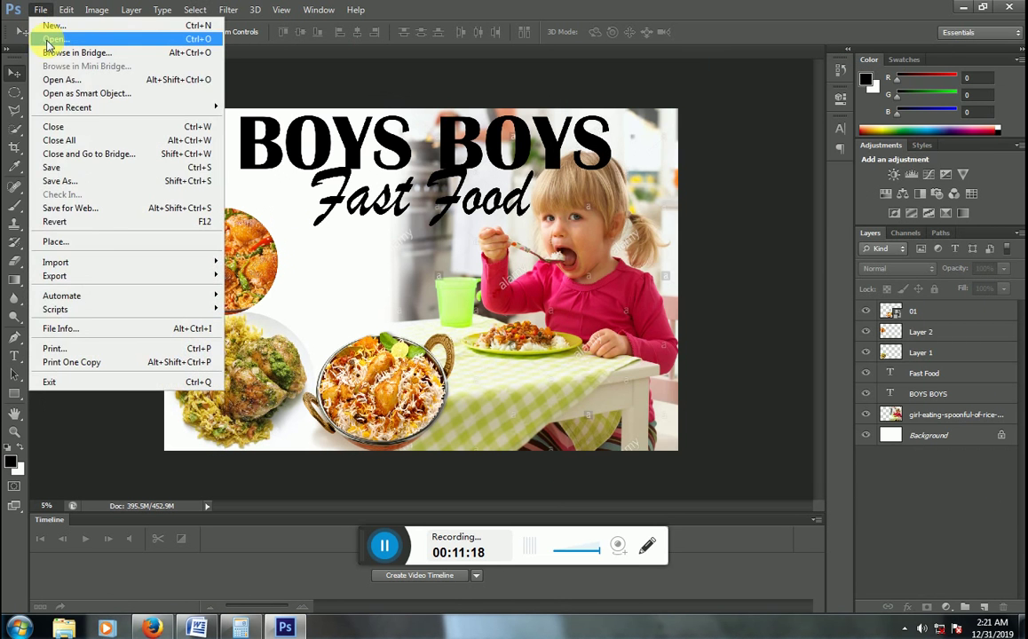
Open the 66563029 fried-rice-with-crab-meat JPG from the FOOD folder as a new document.
click(53, 39)
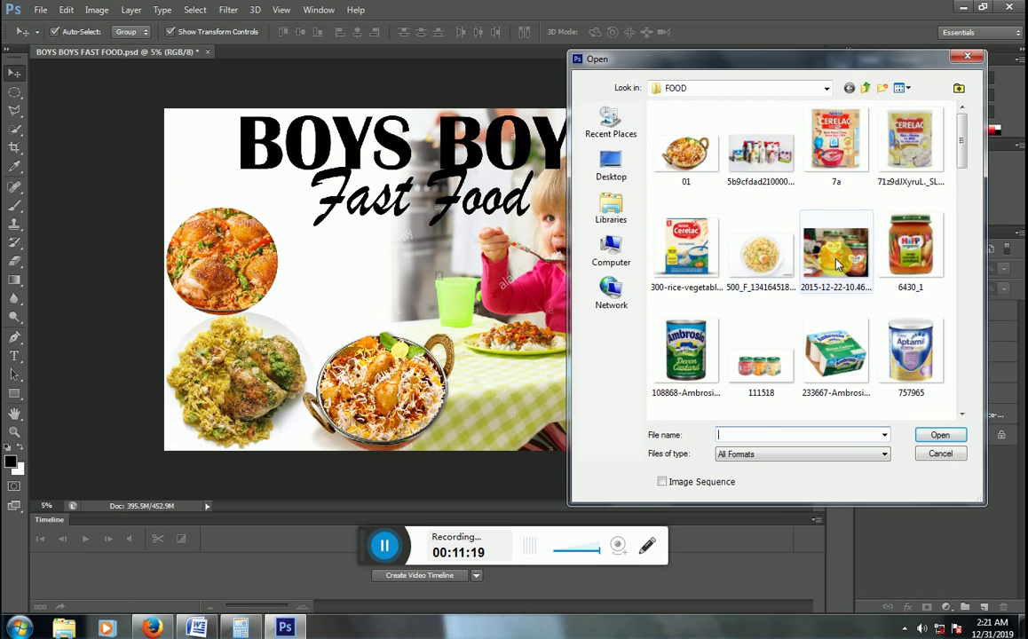
click(836, 258)
scroll(836, 257, down, 1)
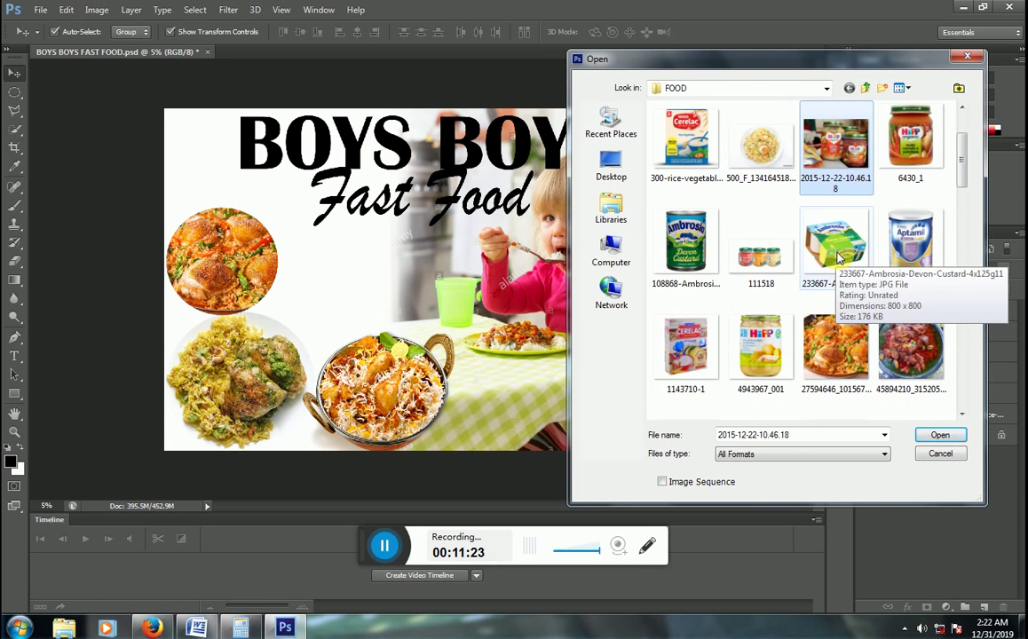
scroll(838, 257, down, 1)
click(760, 297)
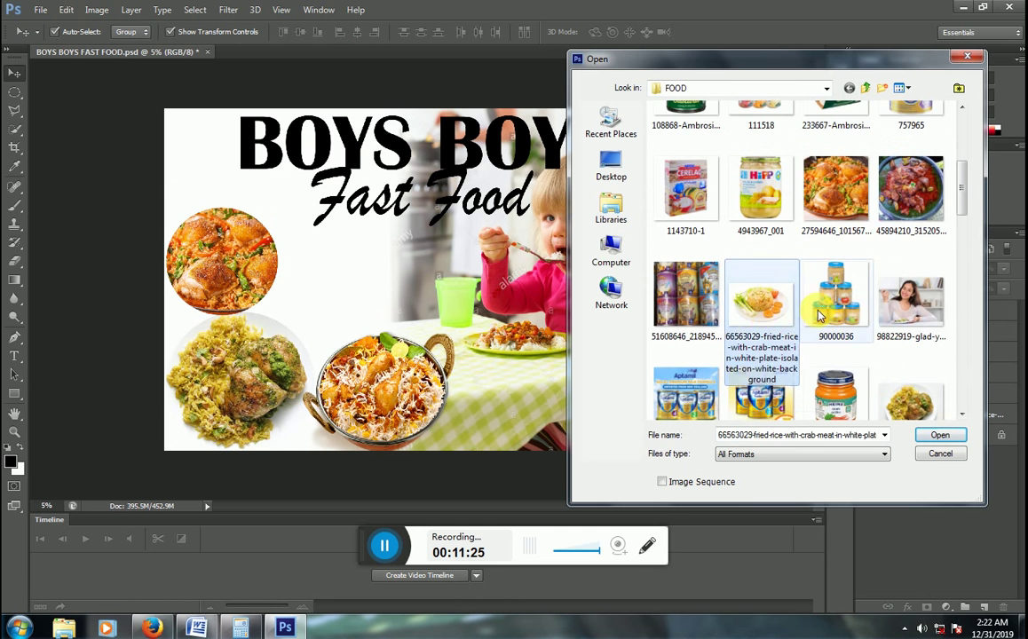
scroll(818, 315, down, 2)
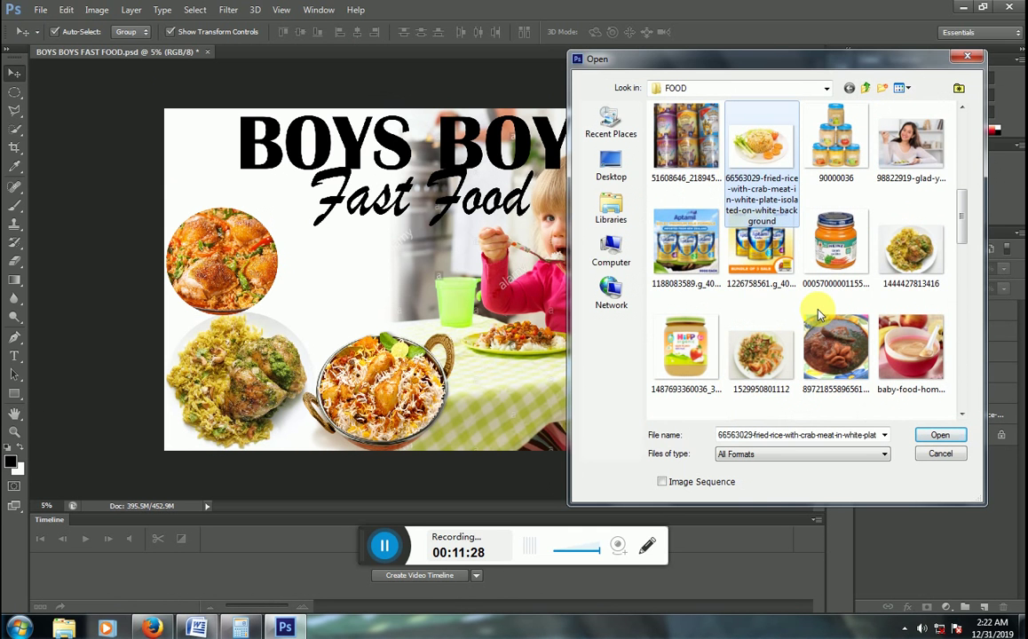
scroll(874, 320, down, 5)
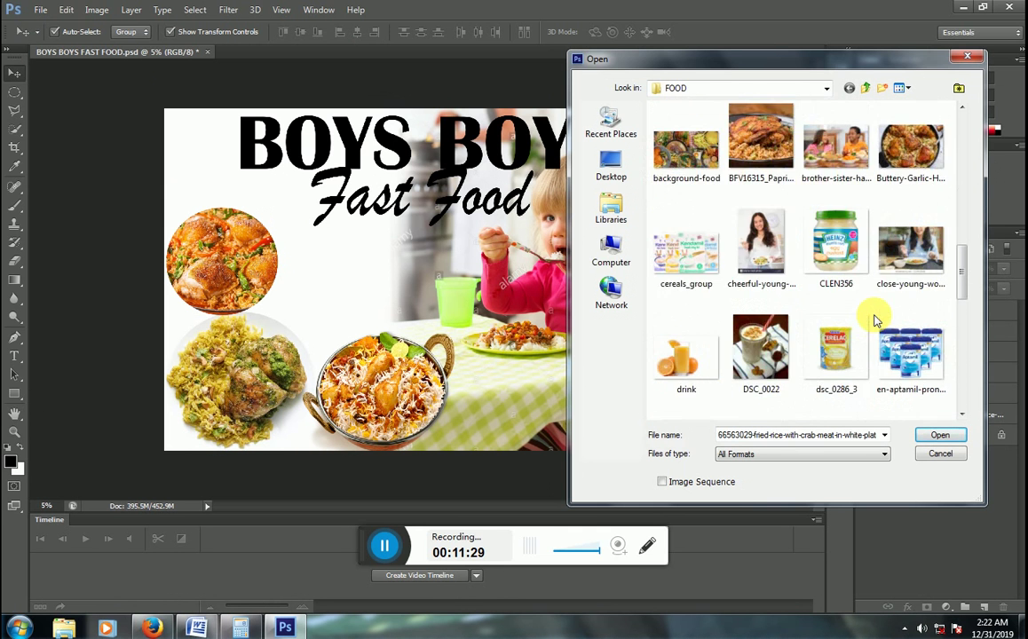
scroll(874, 320, down, 2)
scroll(874, 320, down, 3)
scroll(874, 320, down, 2)
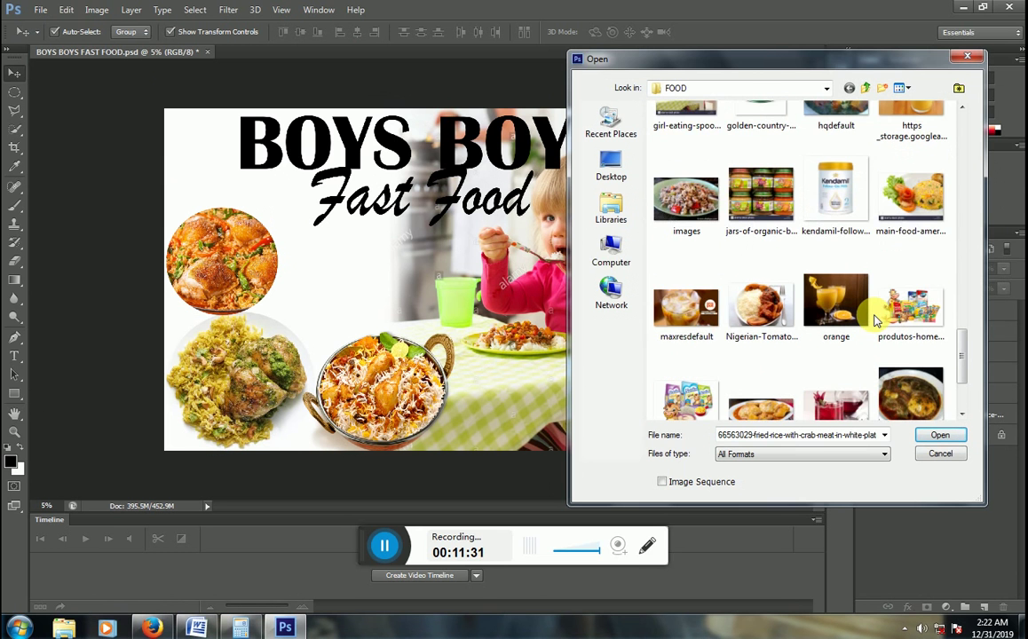
scroll(874, 319, down, 2)
scroll(874, 320, up, 2)
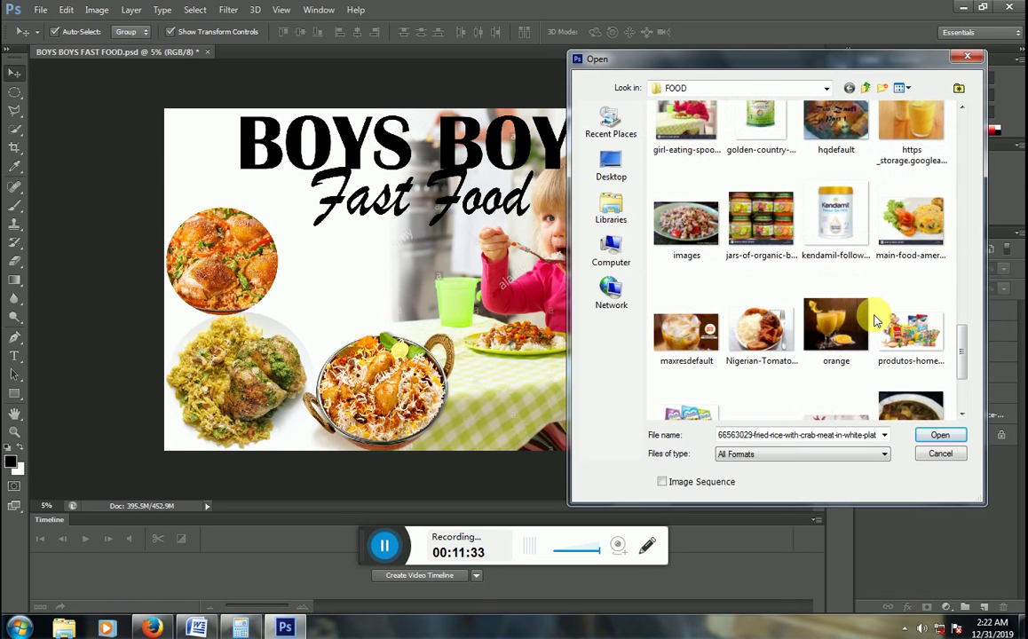
scroll(874, 320, up, 2)
scroll(874, 320, up, 3)
scroll(874, 320, up, 1)
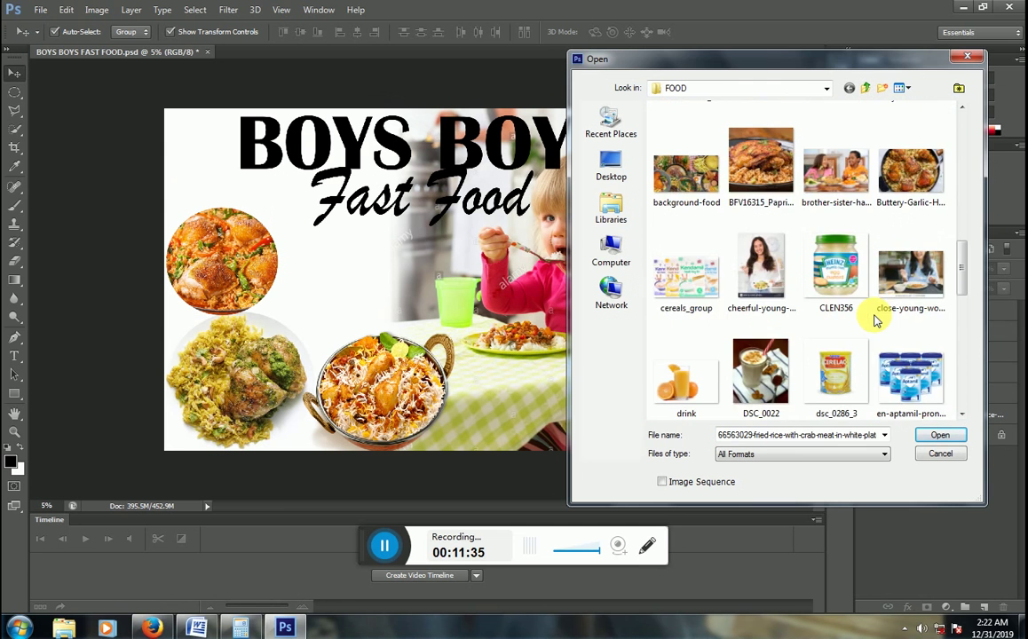
scroll(874, 320, up, 2)
scroll(874, 319, up, 2)
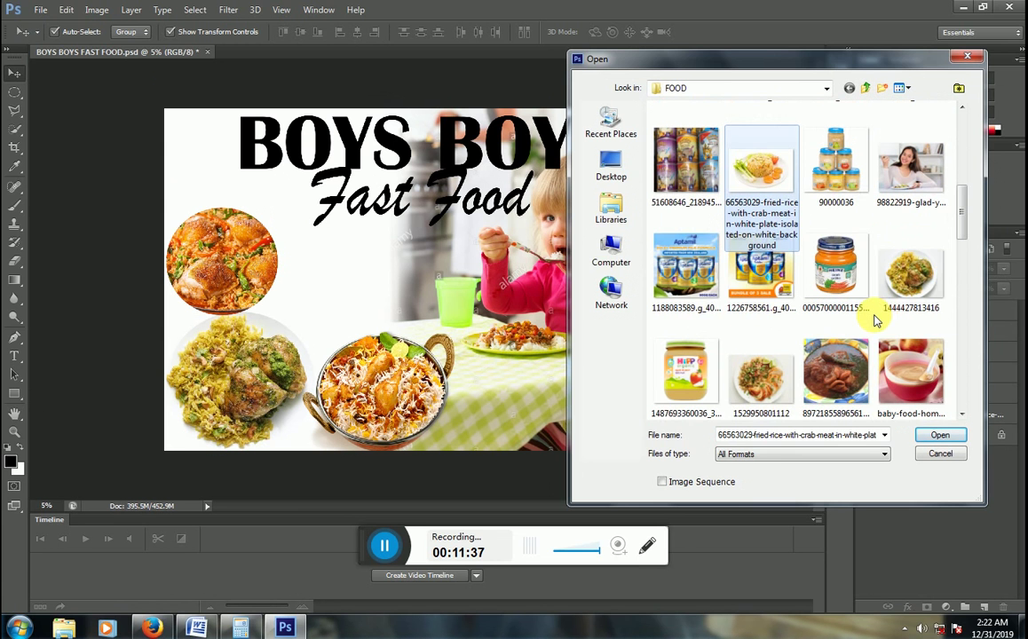
double_click(769, 182)
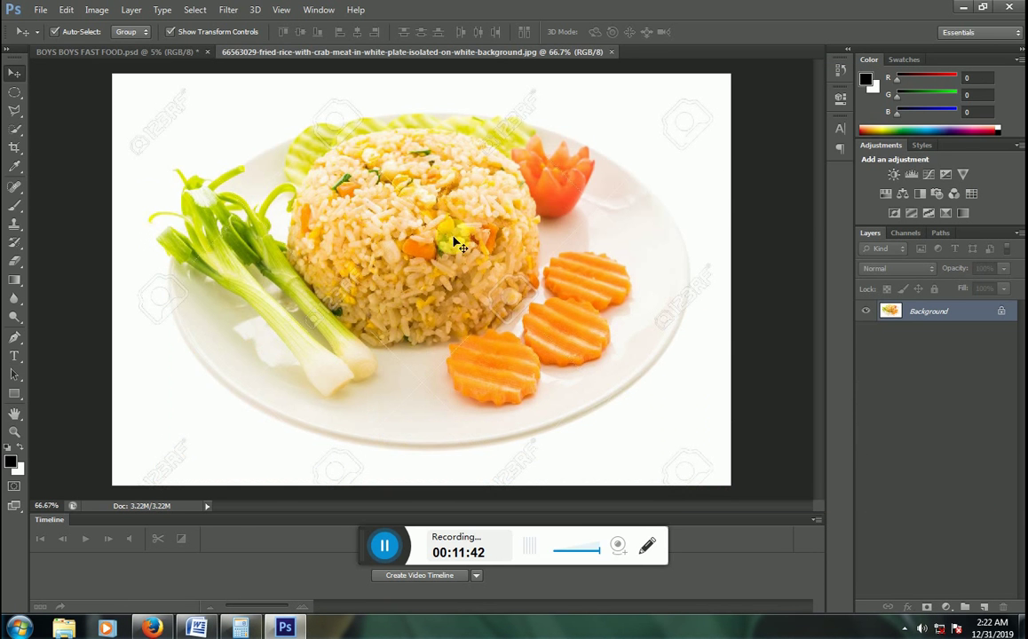
Select the fried rice plate with an oval marquee and drag it into the flyer.
click(14, 92)
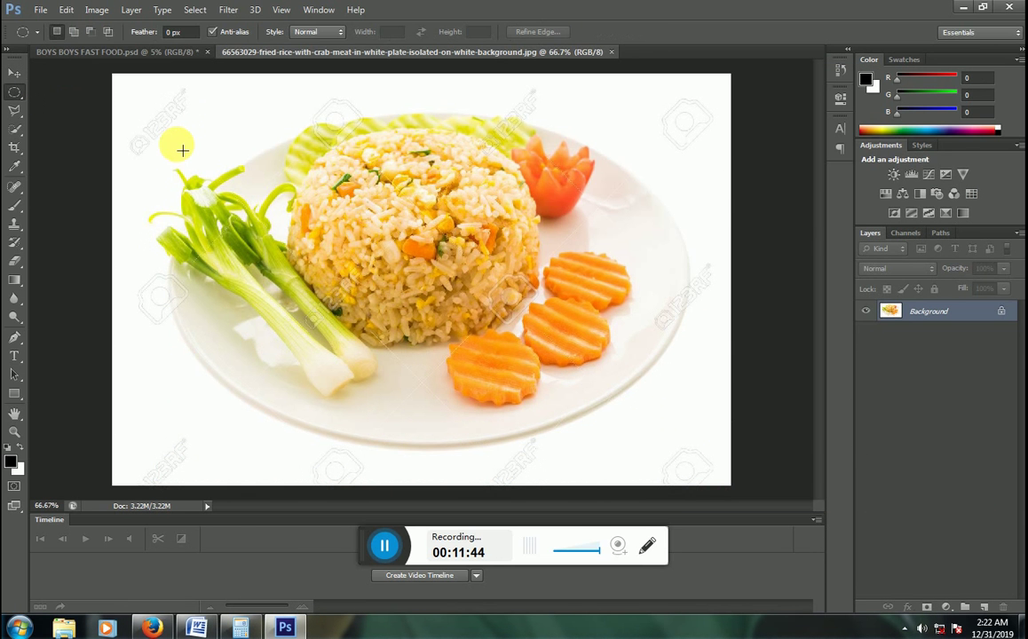
mouse_move(156, 151)
mouse_down()
mouse_move(649, 399)
mouse_move(699, 484)
mouse_up()
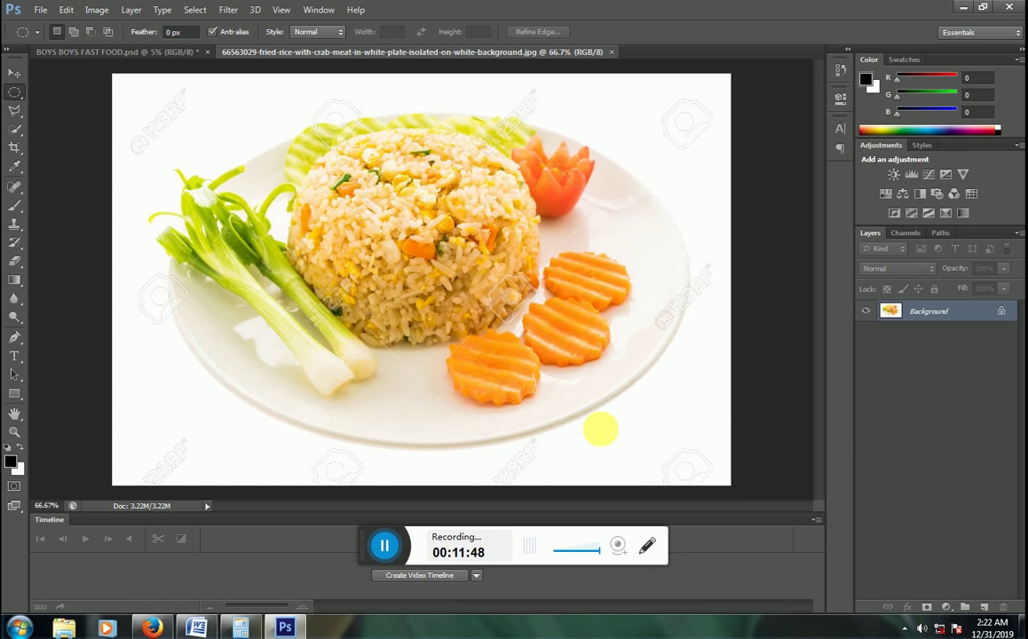
drag(596, 427, 592, 395)
click(13, 74)
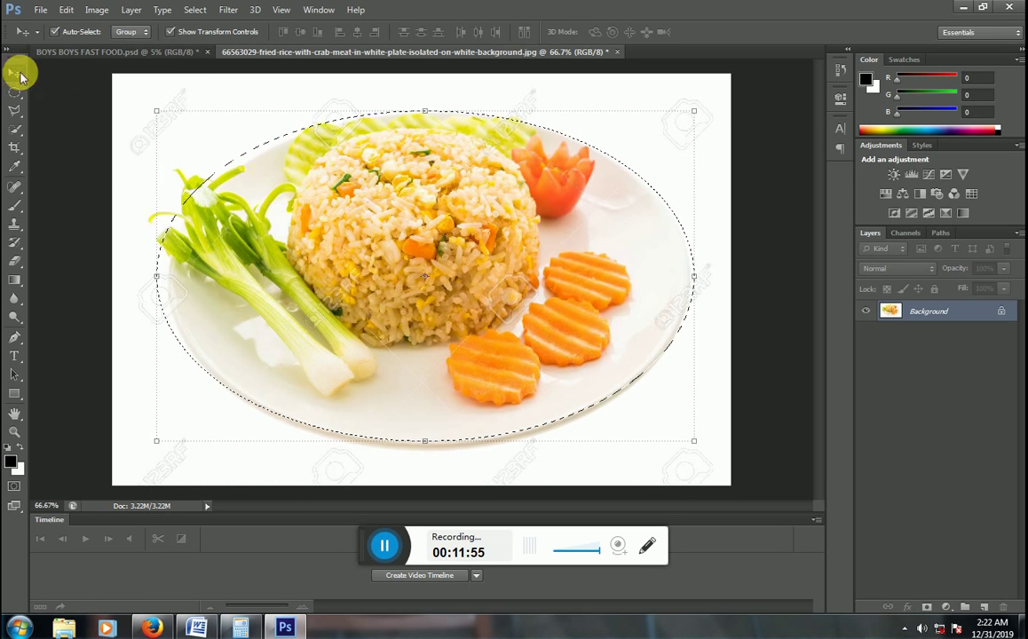
mouse_move(408, 213)
mouse_down()
mouse_move(174, 56)
mouse_move(437, 304)
mouse_up()
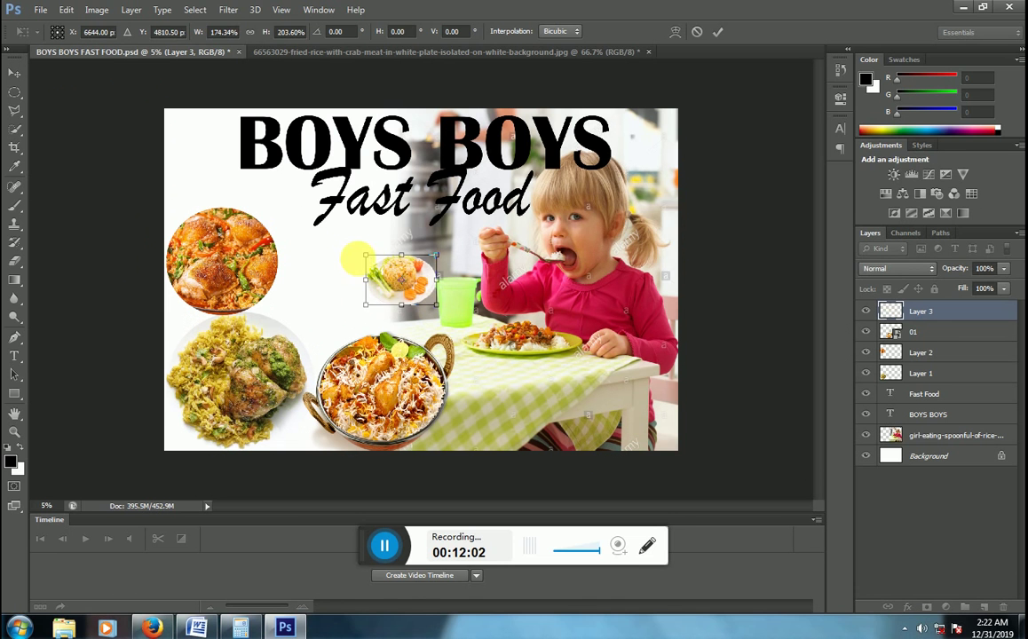
Enlarge the plate and set it between the round chicken image and the green cup.
drag(366, 257, 316, 241)
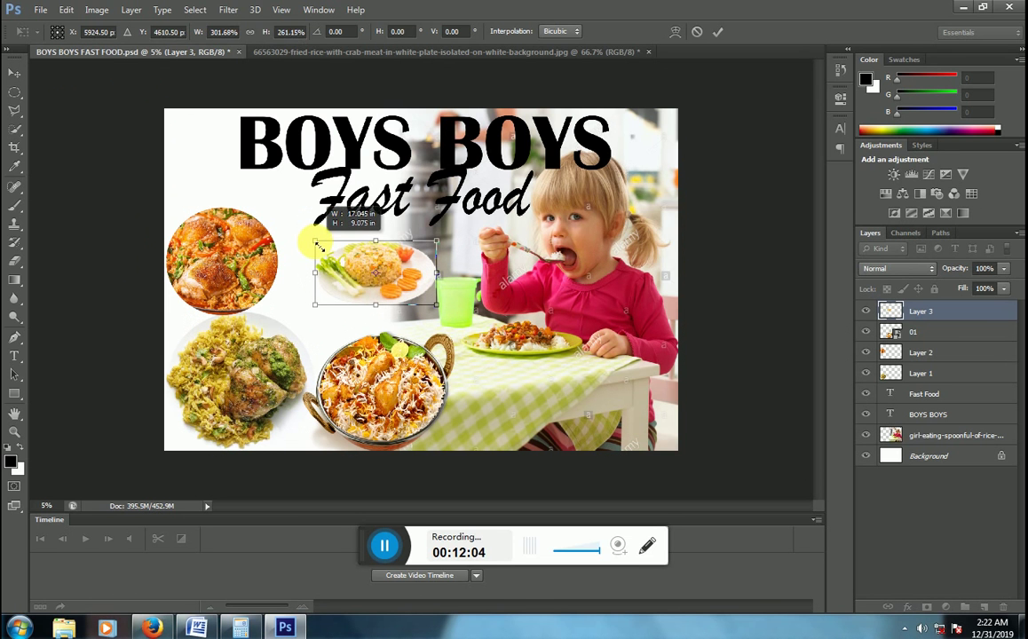
drag(352, 283, 327, 304)
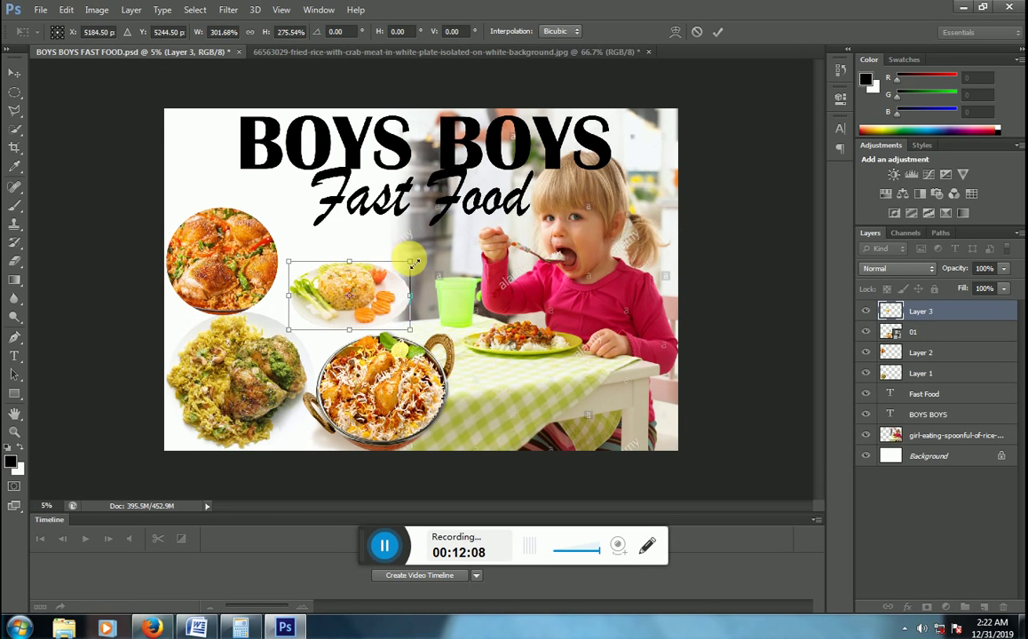
drag(411, 262, 423, 258)
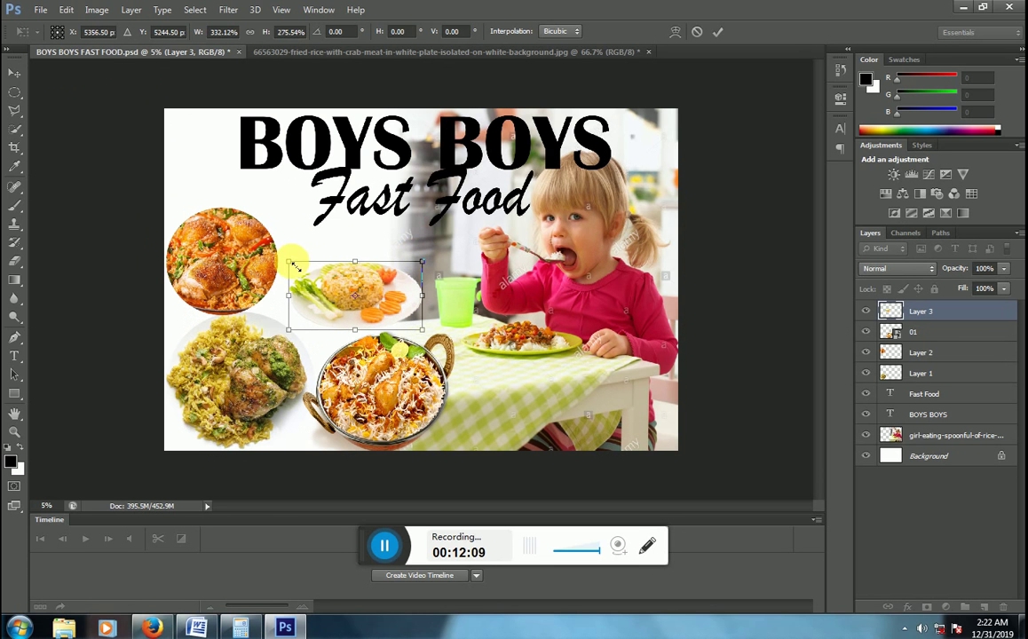
drag(293, 264, 282, 255)
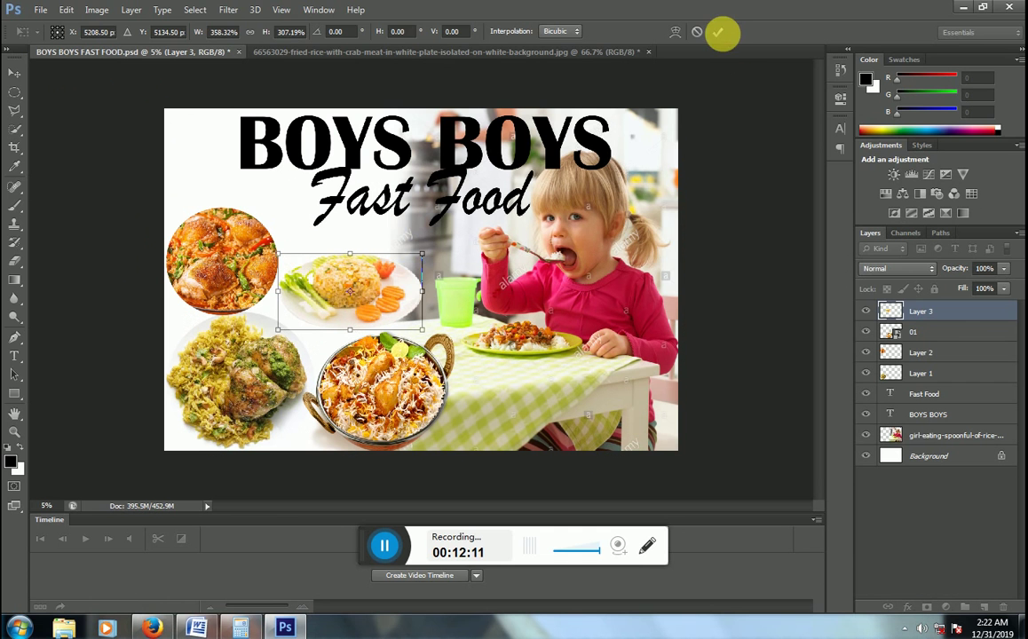
click(717, 32)
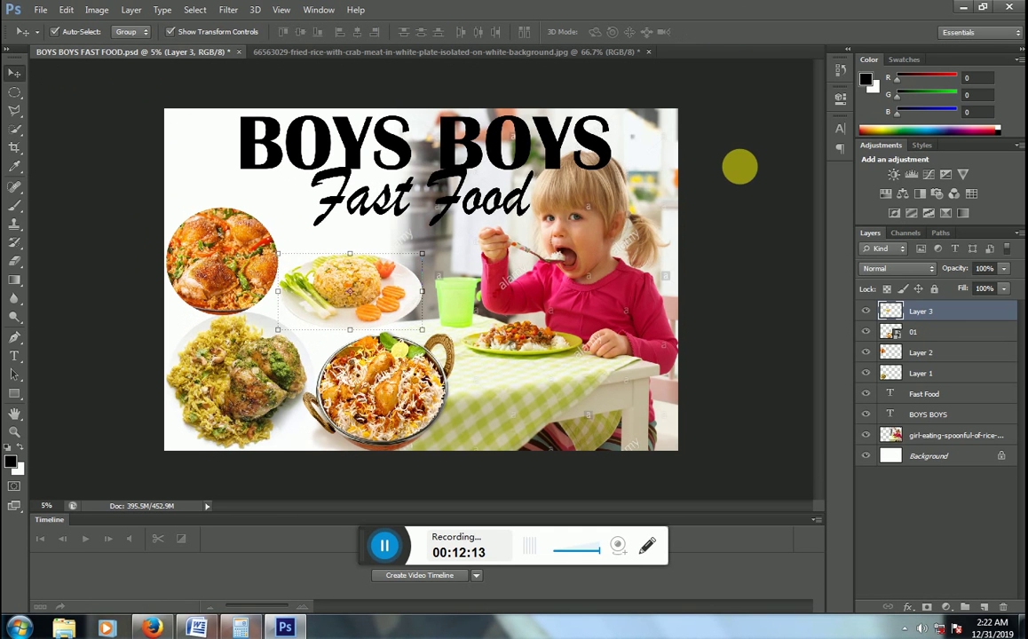
click(743, 171)
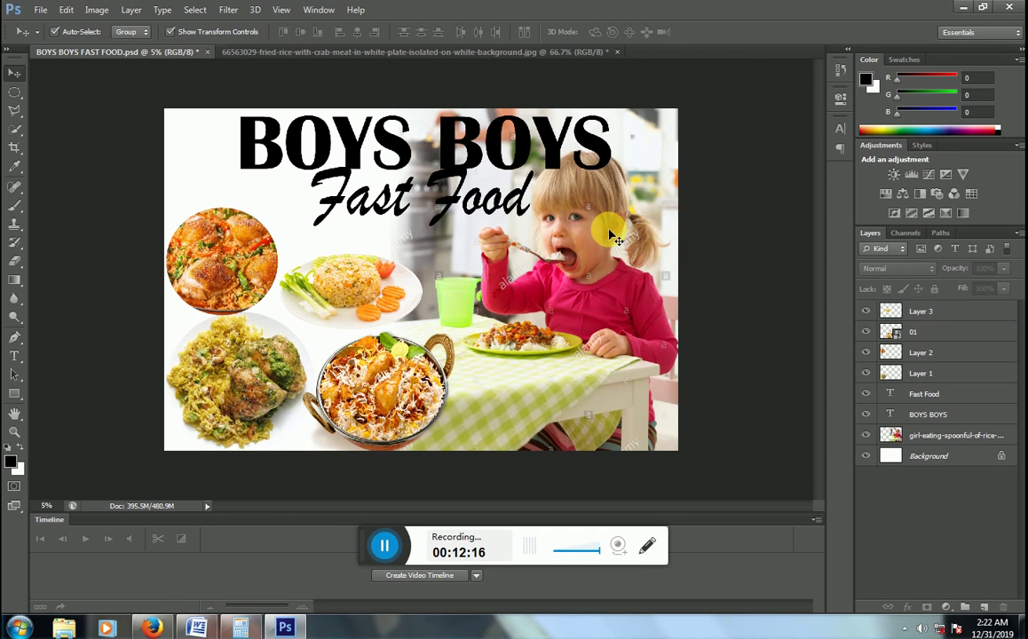
Select the girl photo layer and switch to the Content-Aware Spot Healing Brush.
click(611, 237)
scroll(610, 234, up, 1)
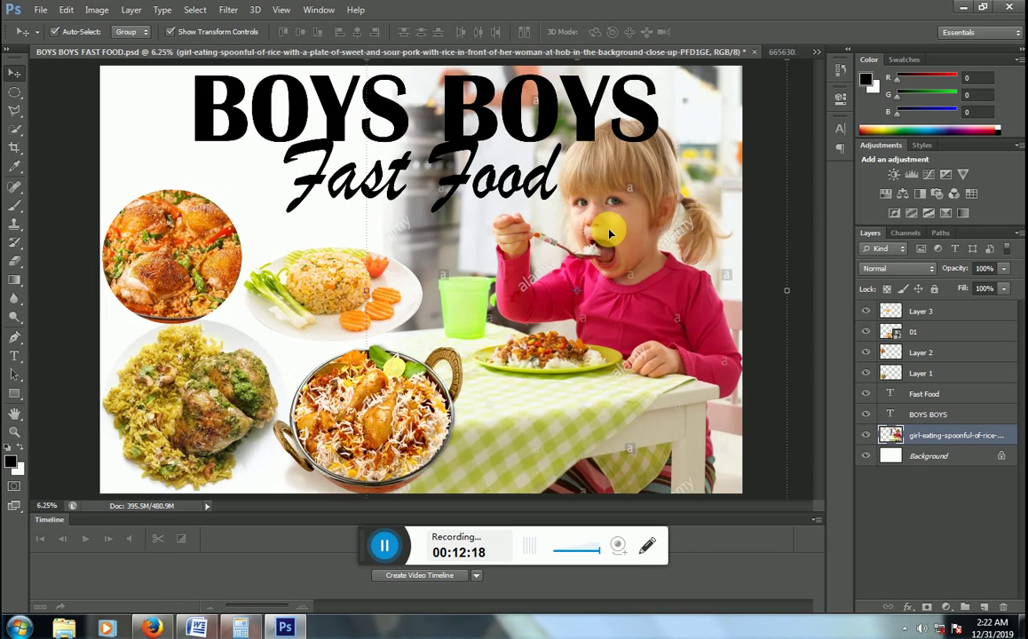
scroll(610, 234, up, 1)
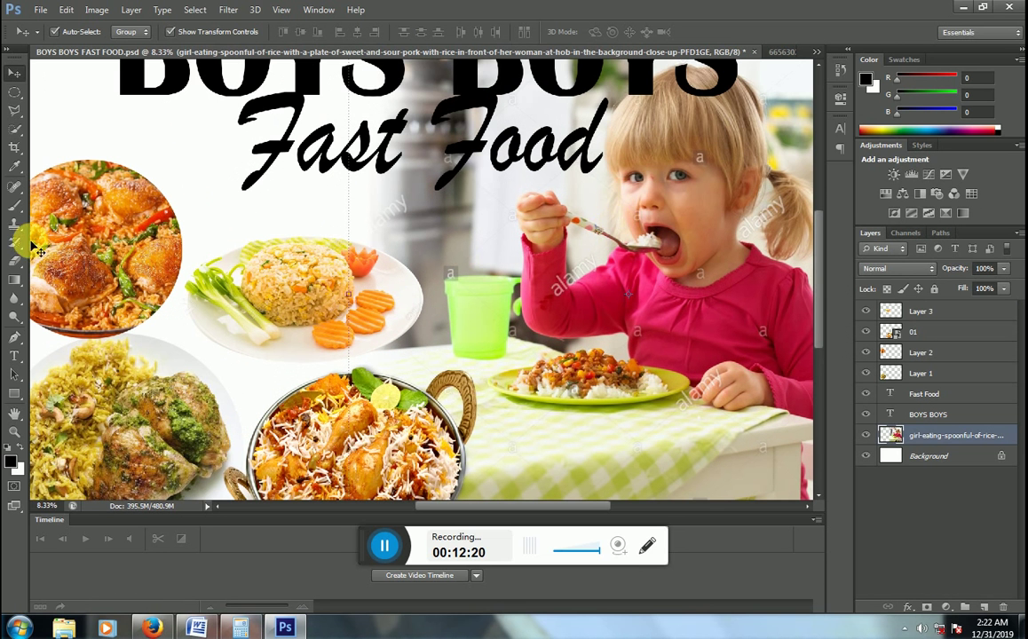
click(14, 260)
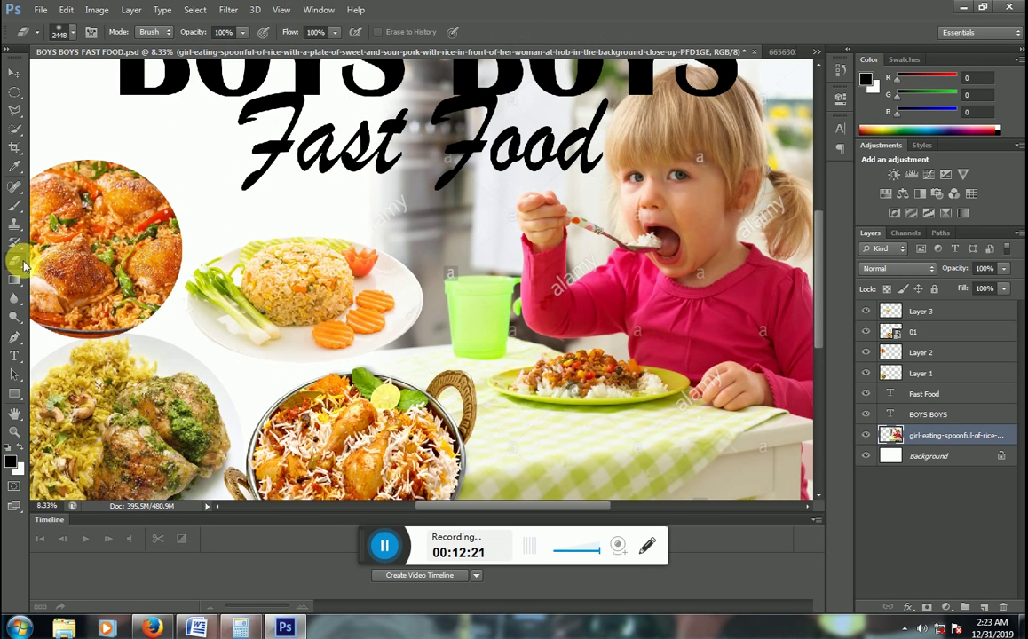
right_click(16, 263)
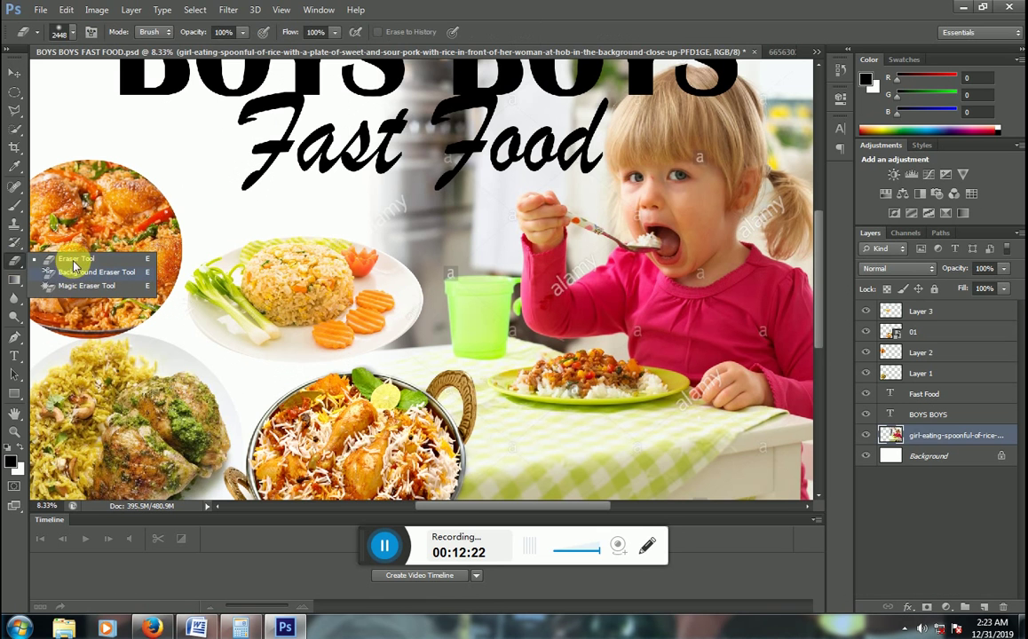
click(14, 187)
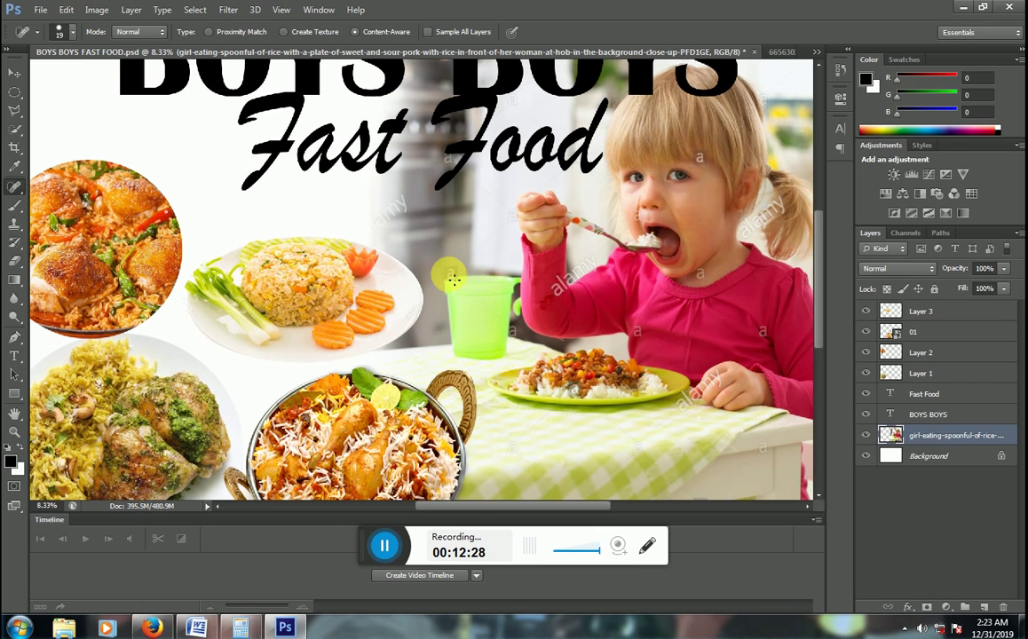
Raise the healing brush size to about 331 px.
click(62, 30)
click(70, 72)
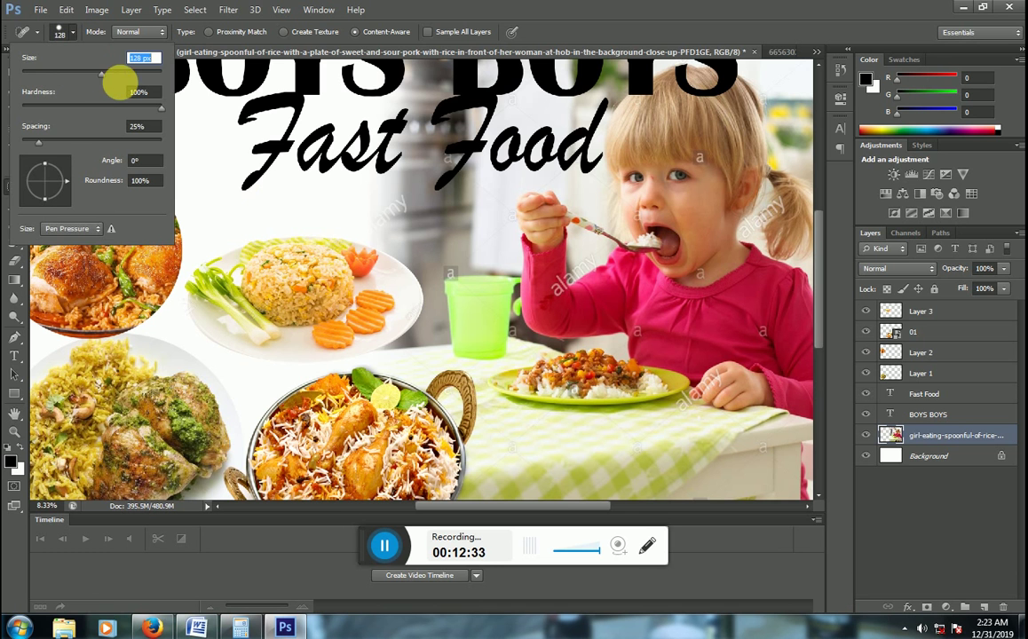
click(120, 74)
Set the brush to 372 px and heal the watermarks around the green cup.
click(135, 74)
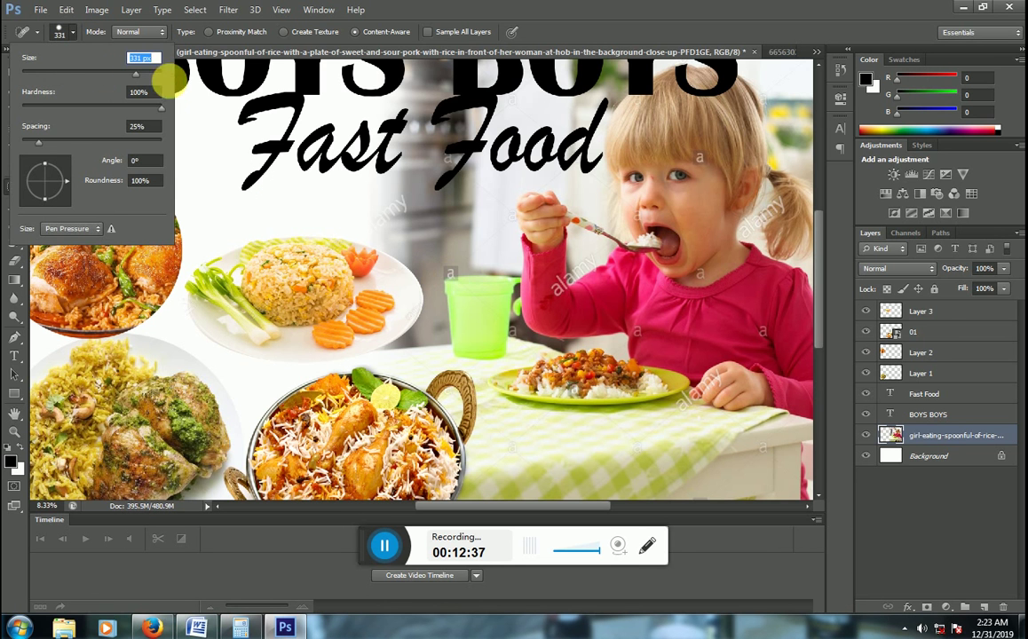
click(139, 73)
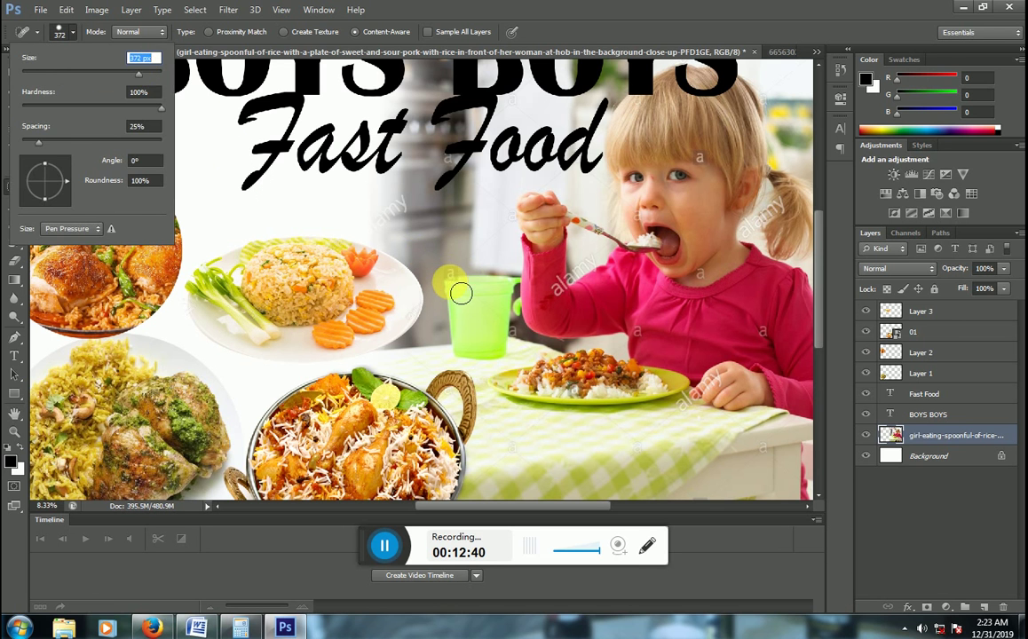
click(460, 284)
click(449, 272)
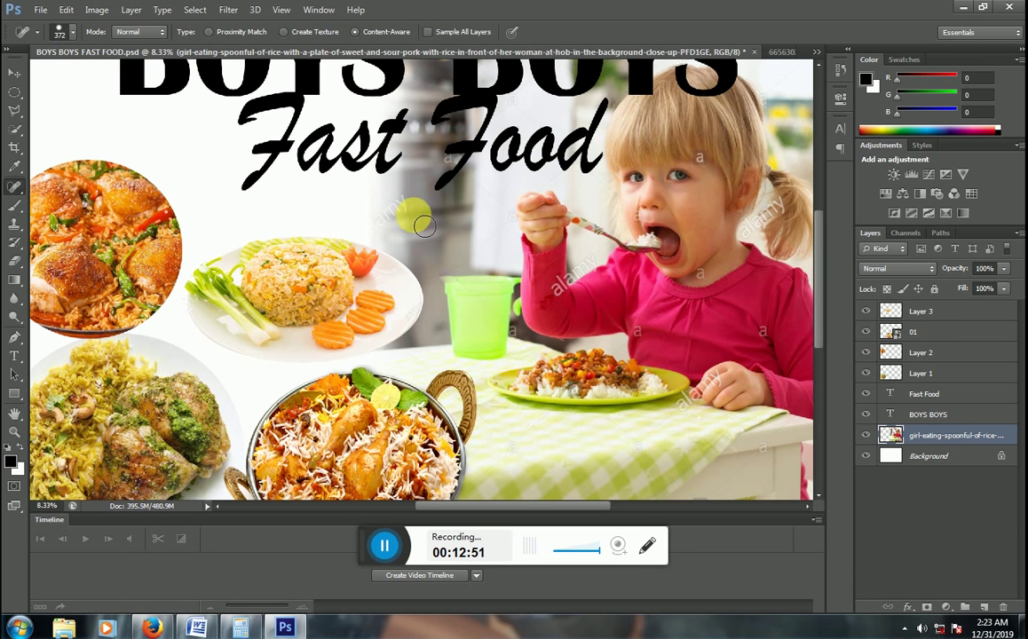
click(405, 203)
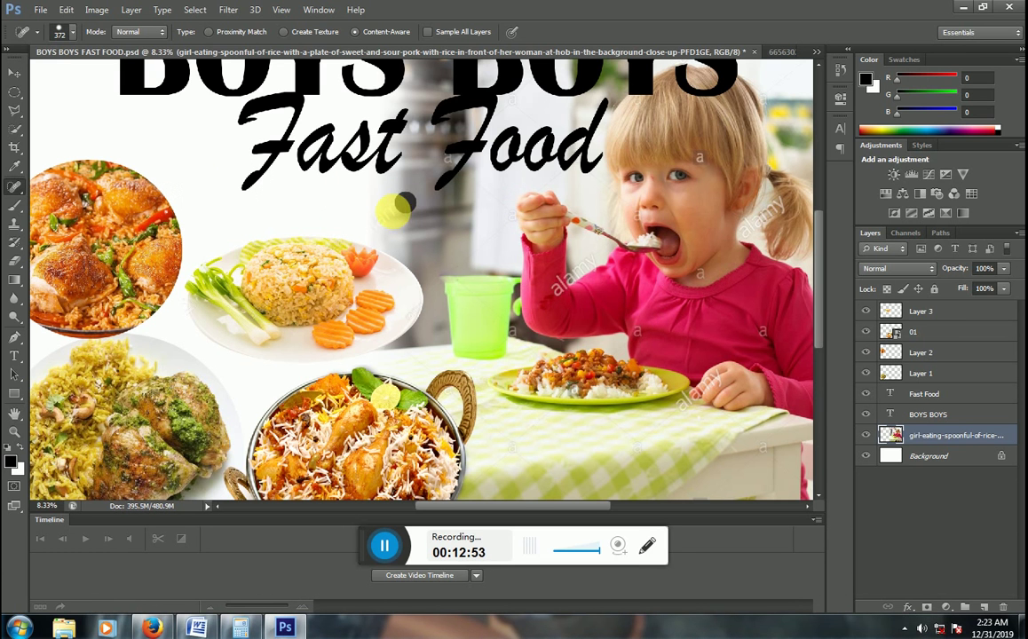
click(397, 210)
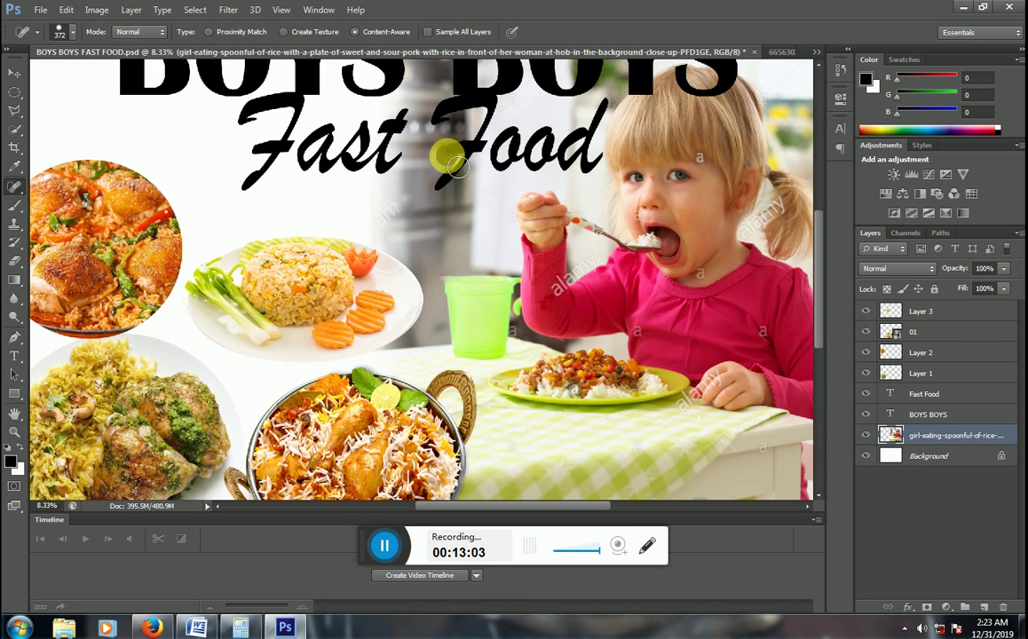
Heal the alamy watermarks on the girl's forehead, chin and pink shirt.
drag(568, 232, 626, 241)
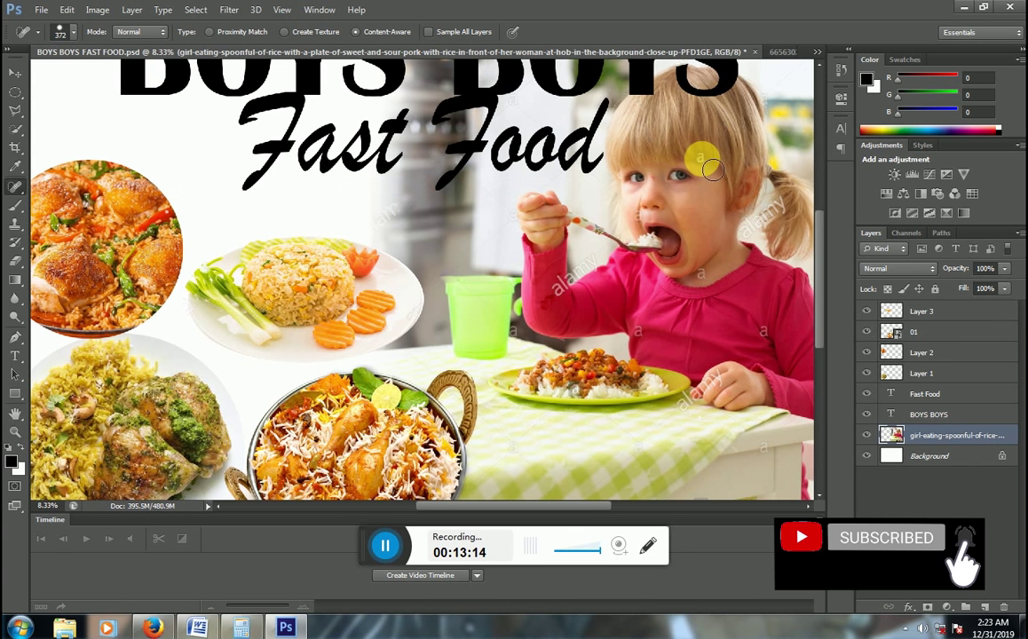
click(700, 158)
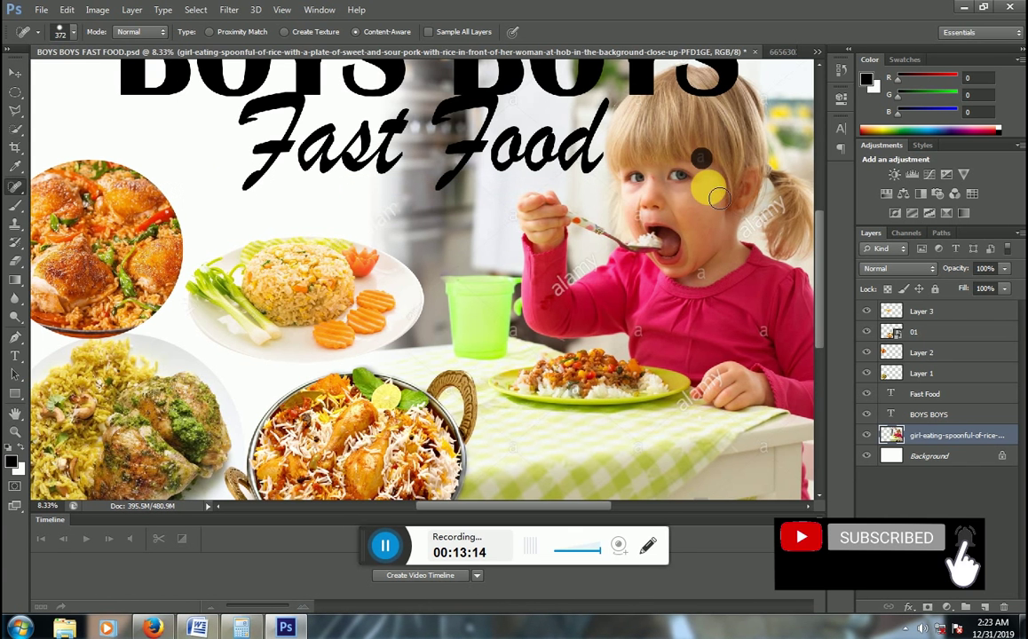
click(709, 289)
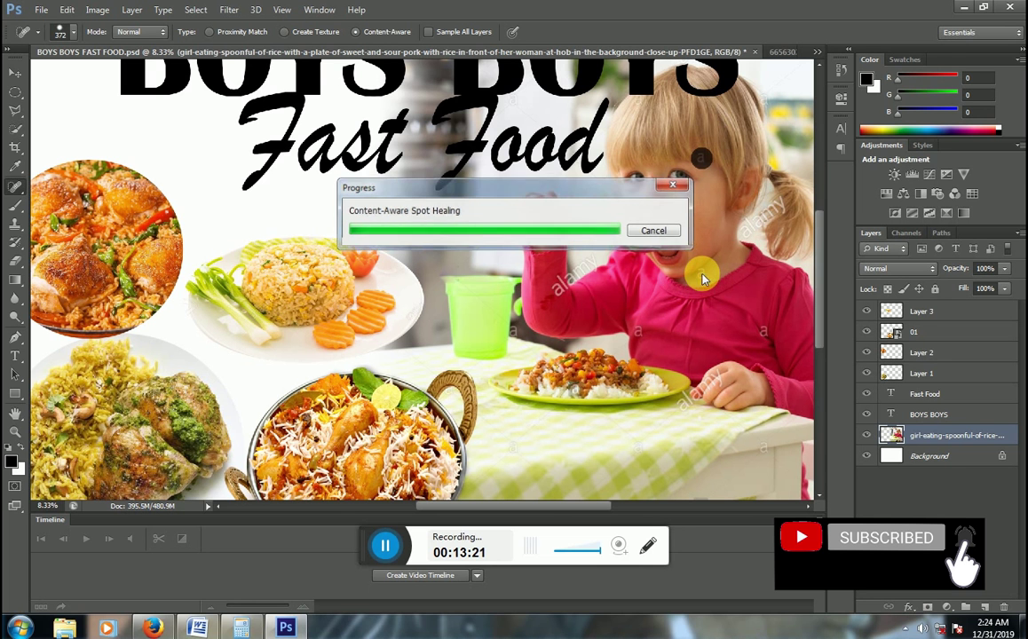
click(774, 342)
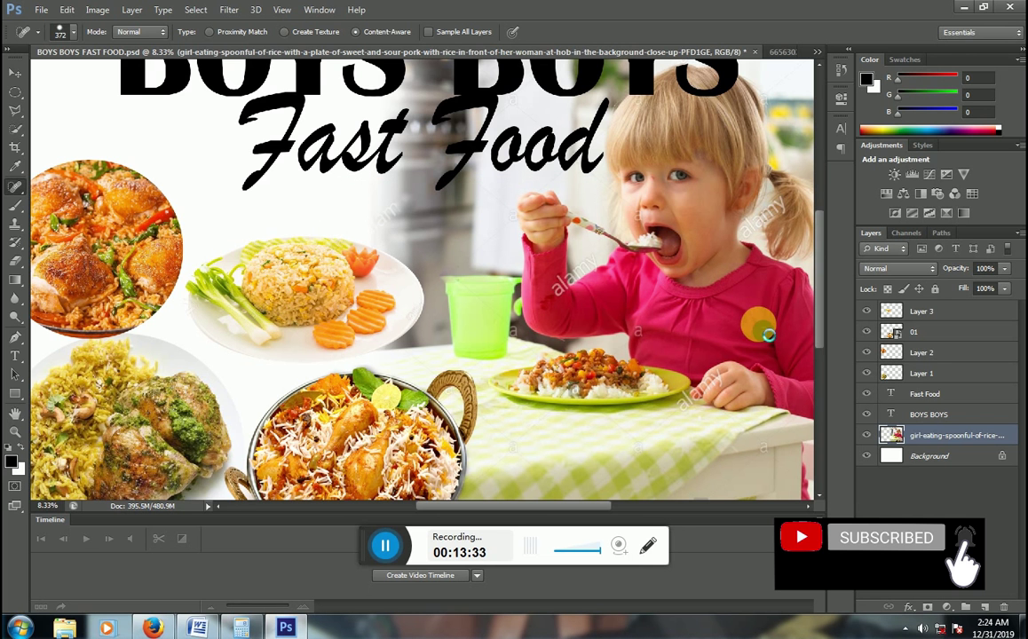
click(517, 344)
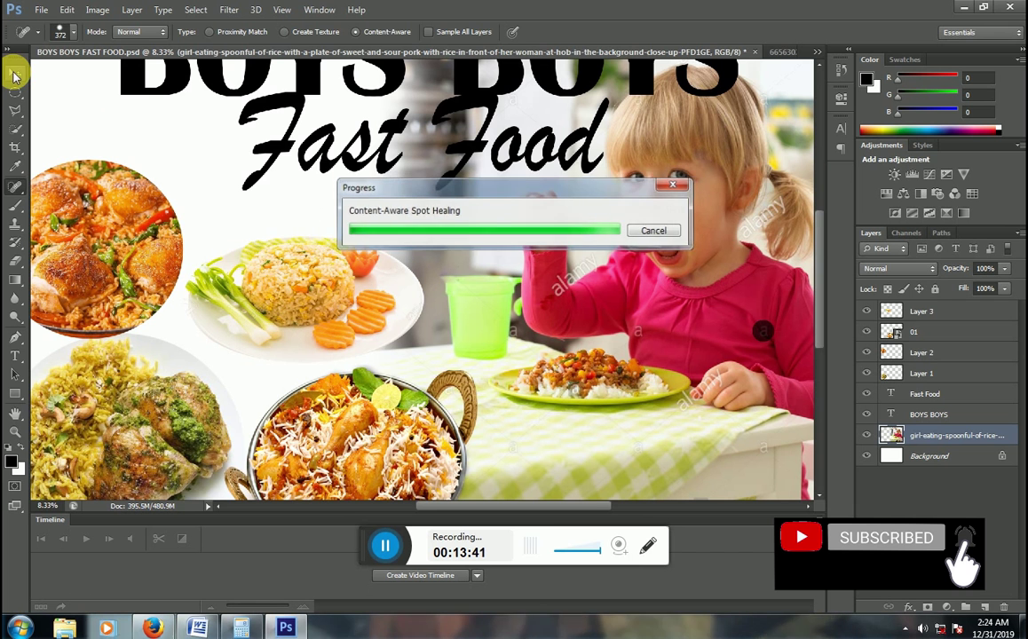
click(14, 76)
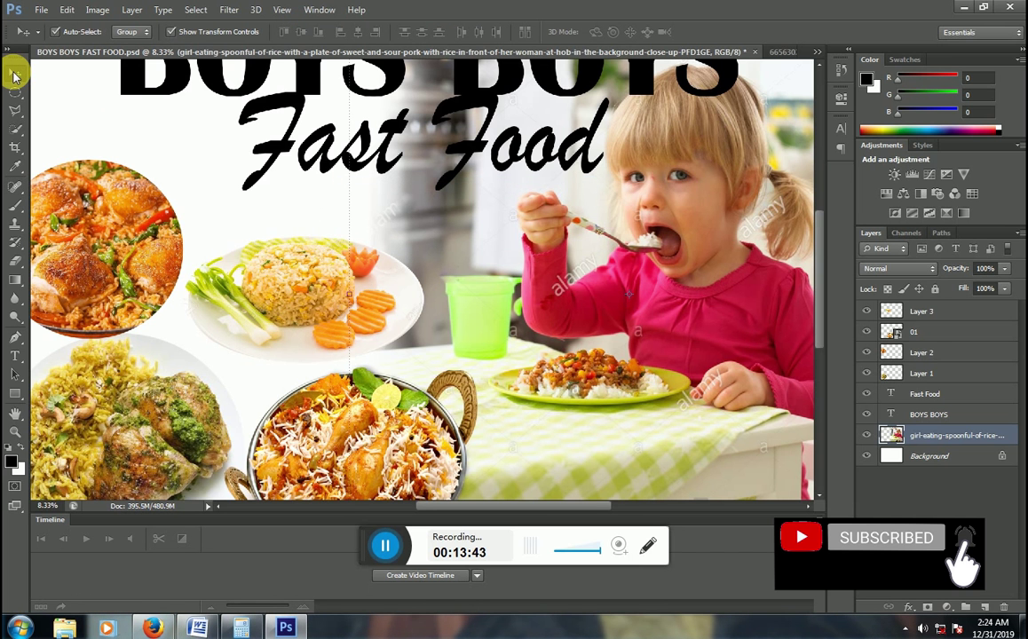
Give the BOYS BOYS title a burnt orange cd6b03 Color Overlay sampled from the carrots.
key(ctrl+minus)
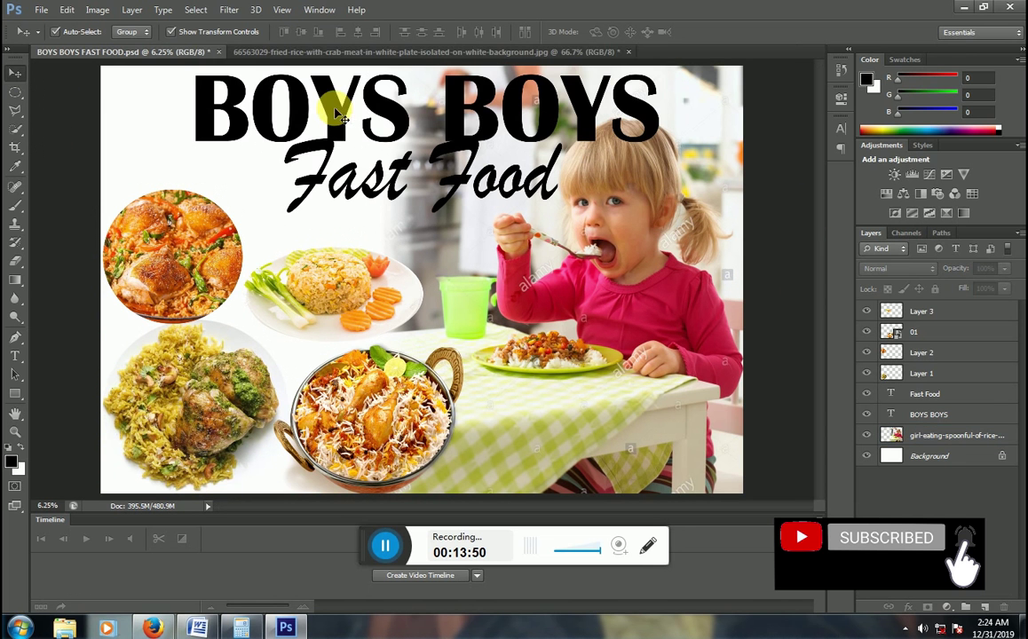
click(306, 102)
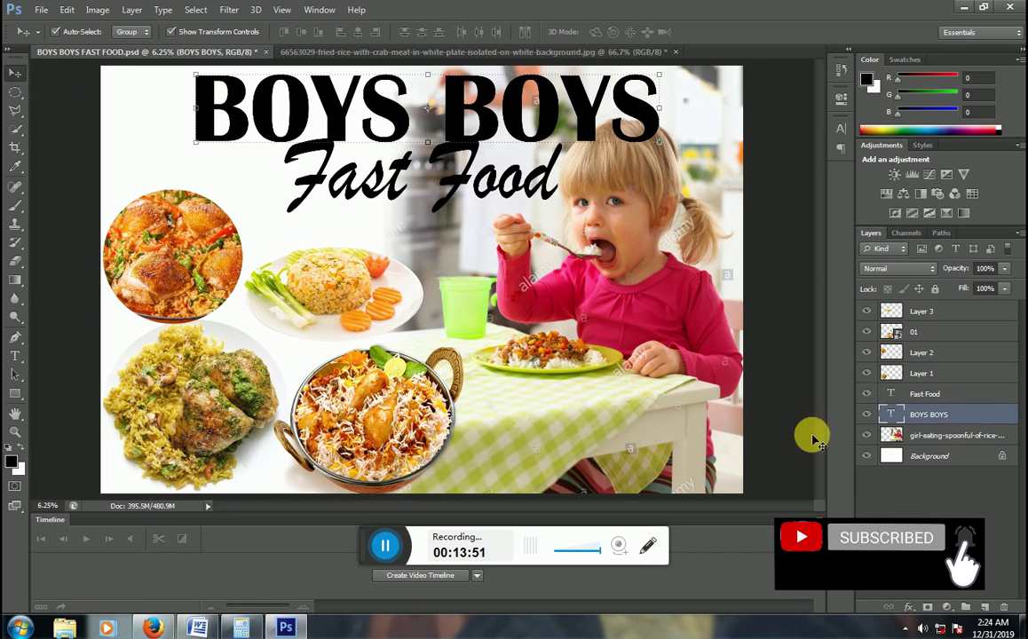
click(913, 609)
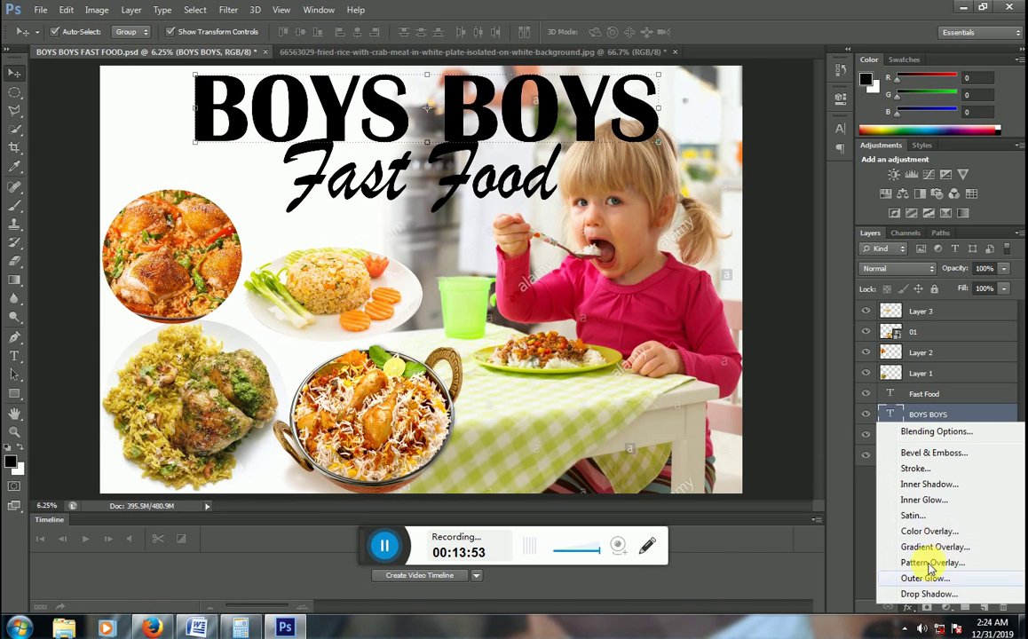
click(924, 531)
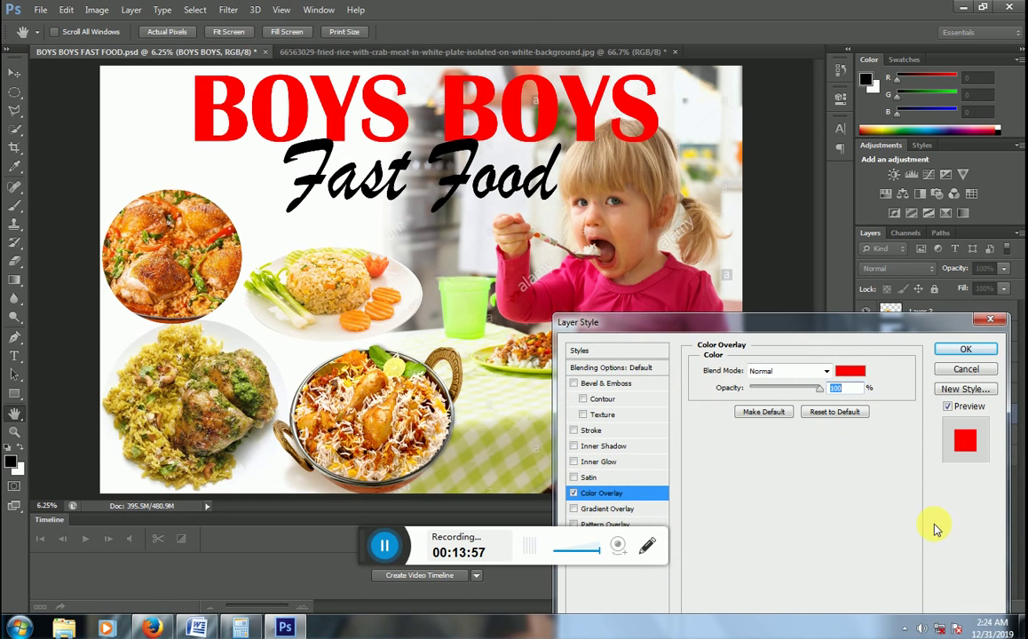
click(851, 372)
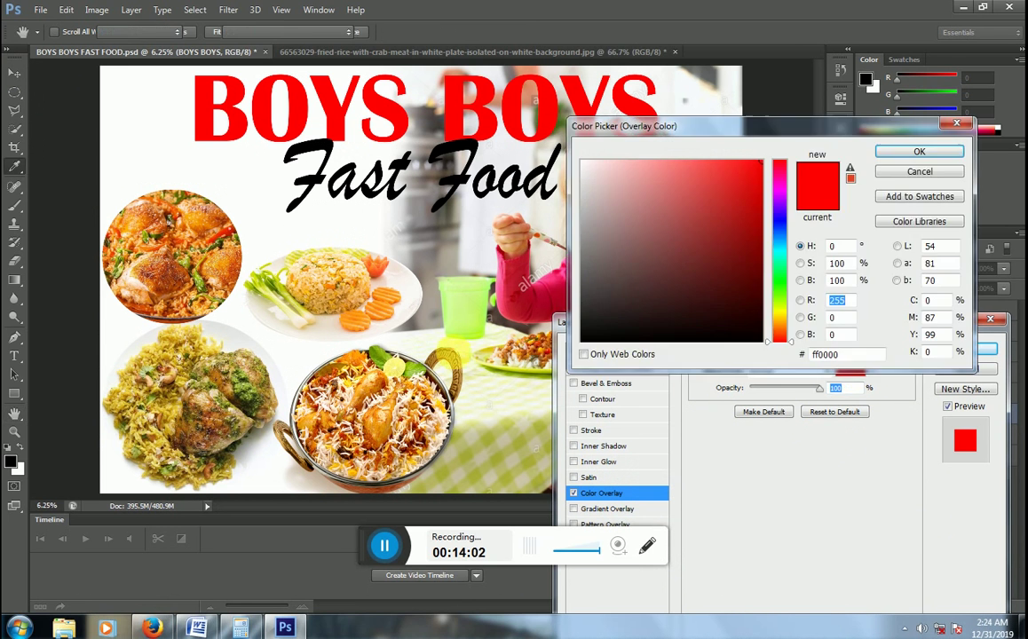
click(393, 313)
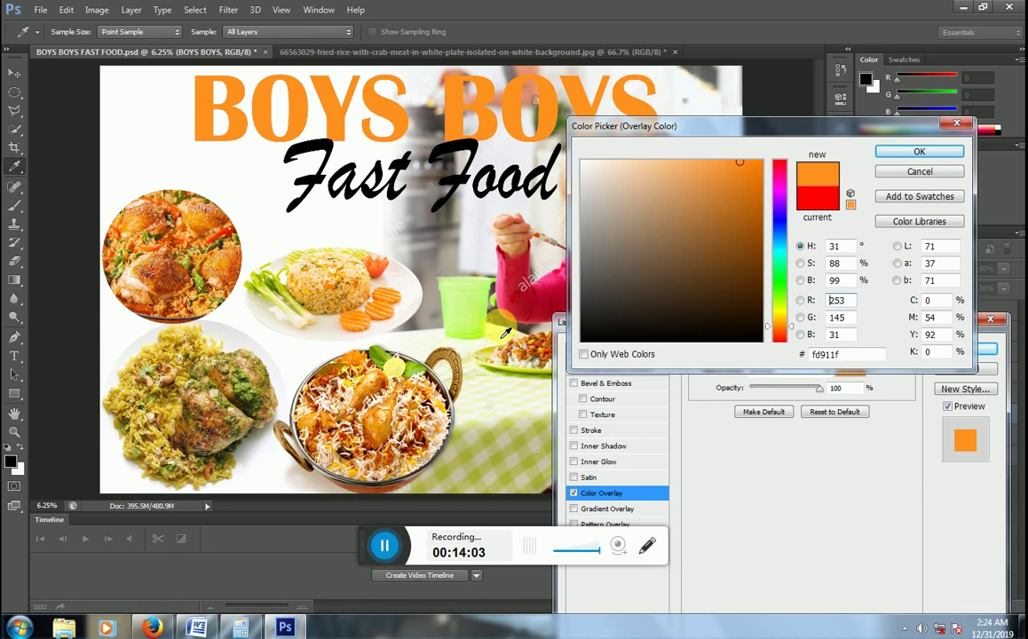
click(762, 196)
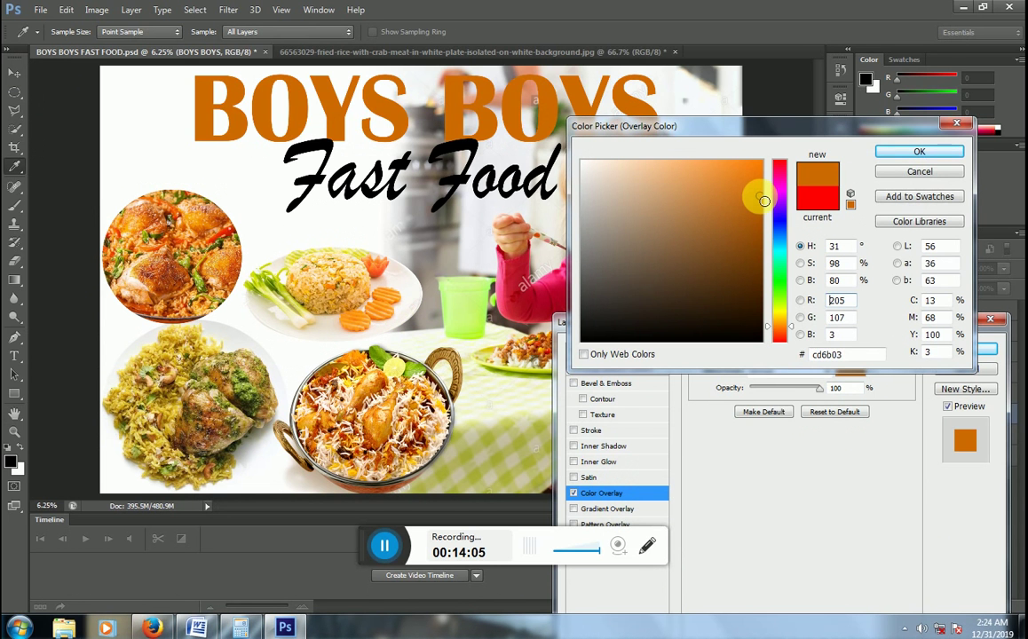
click(918, 151)
drag(747, 322, 784, 229)
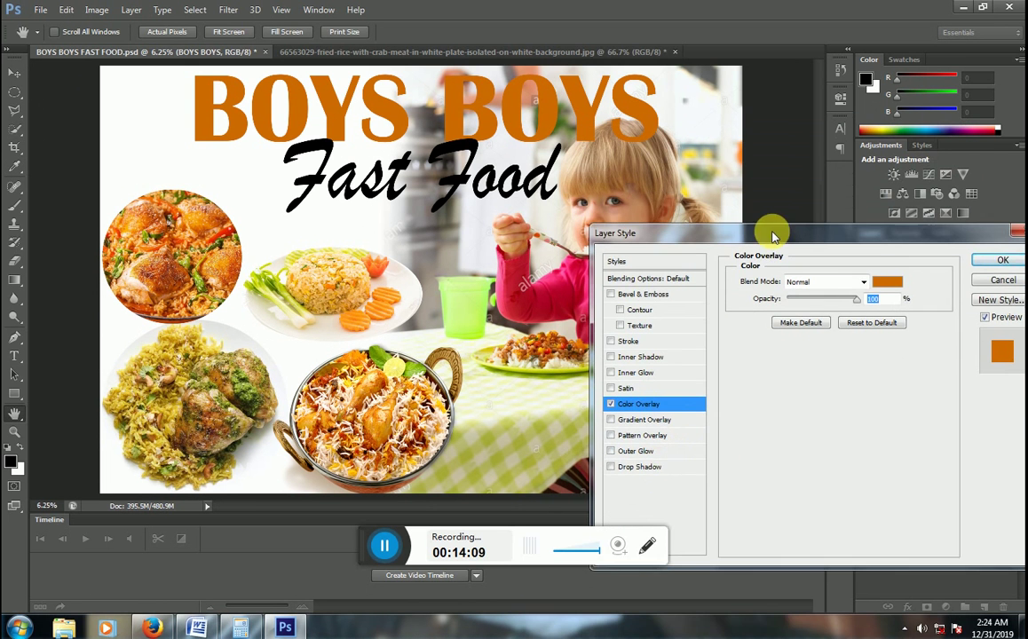
Turn on the title's Drop Shadow with 0 px distance, 32% spread and a larger size.
click(656, 463)
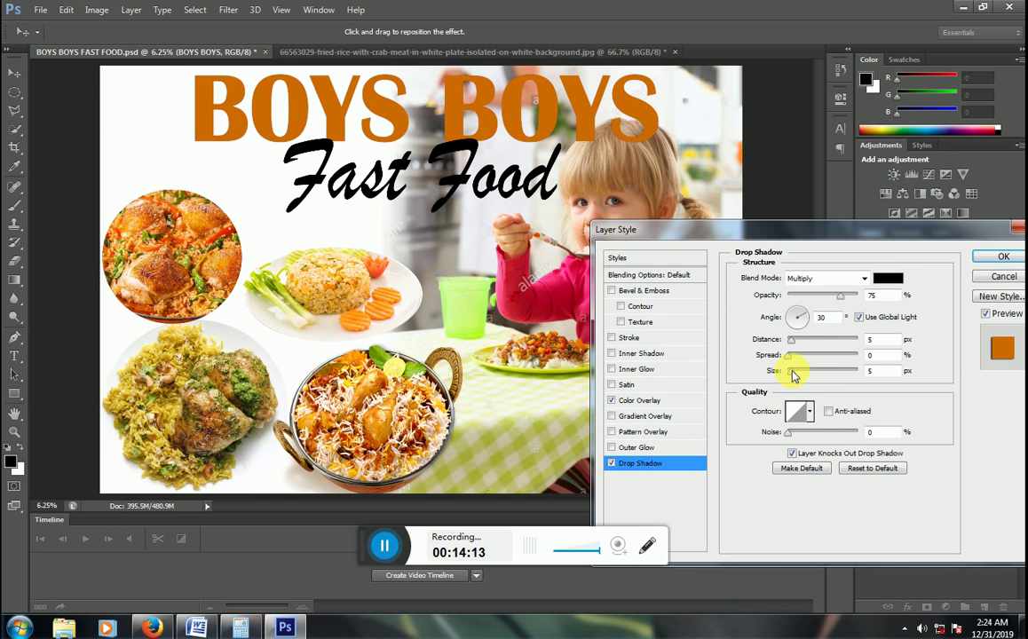
drag(793, 374, 796, 375)
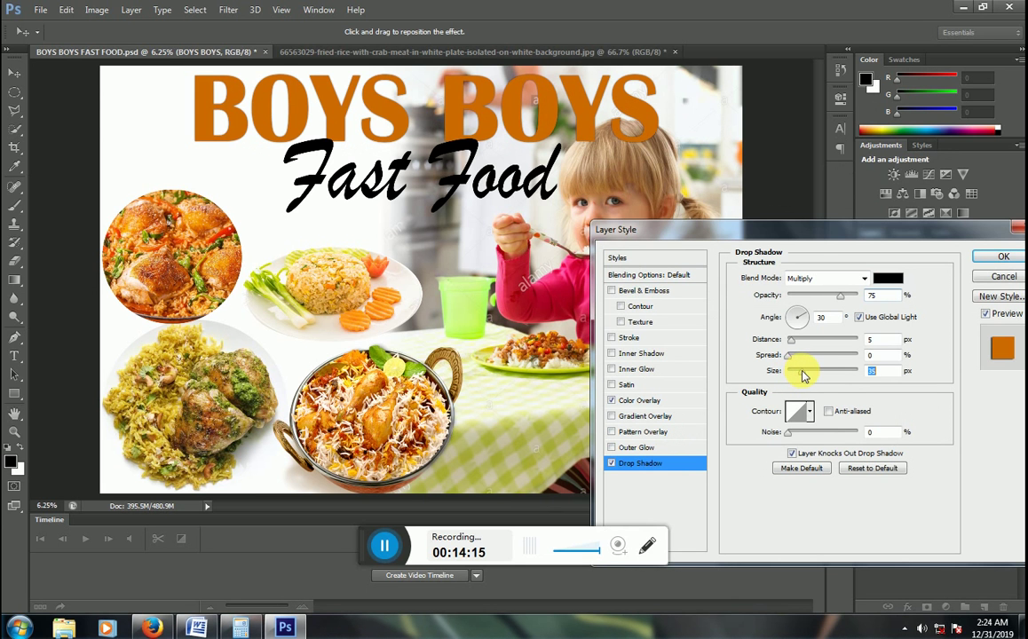
click(801, 371)
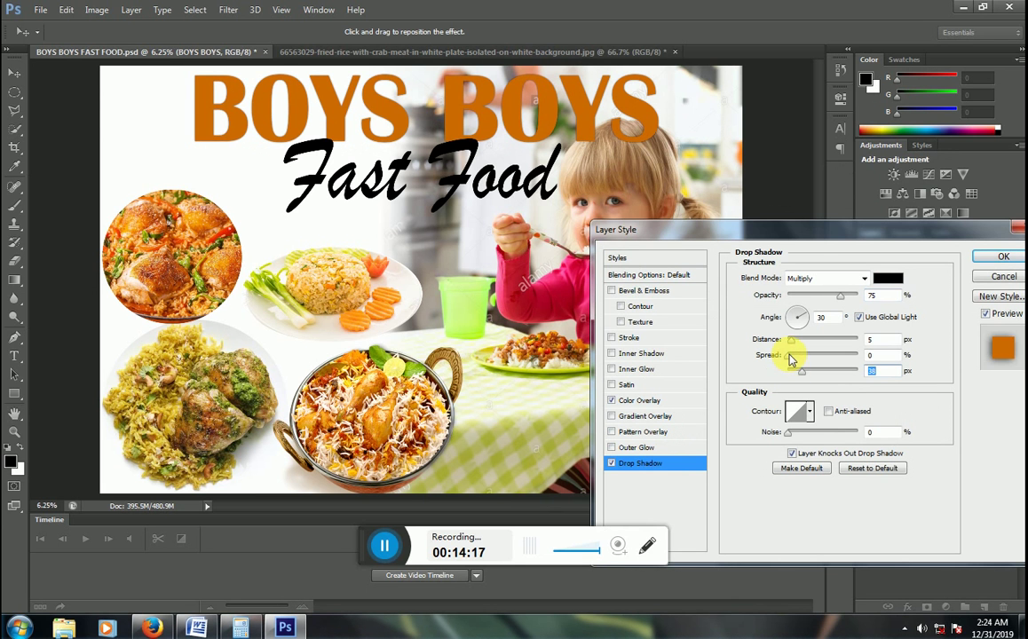
drag(791, 357, 797, 360)
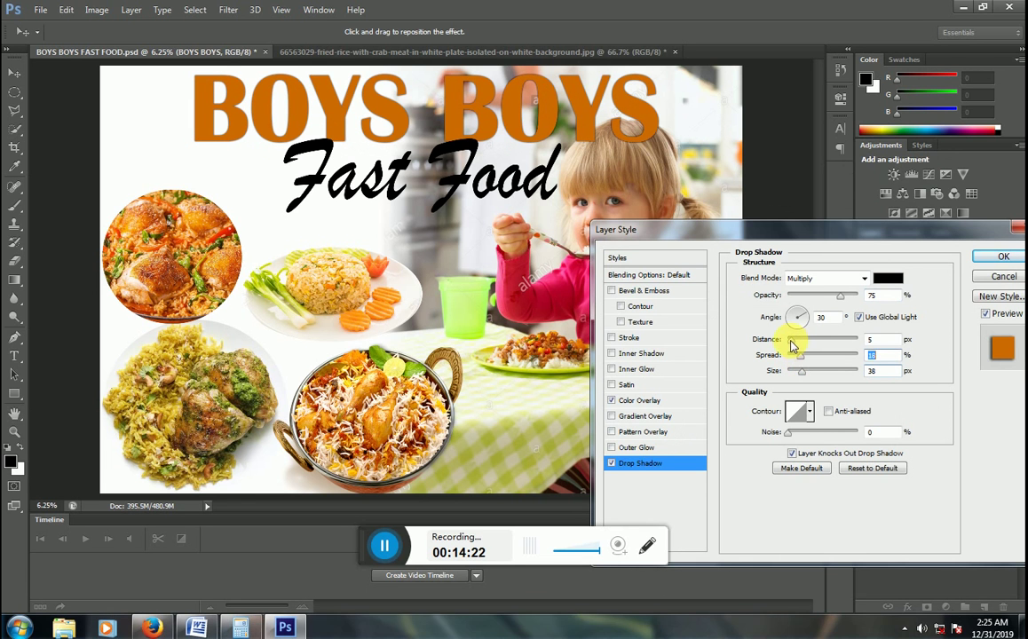
drag(788, 340, 817, 377)
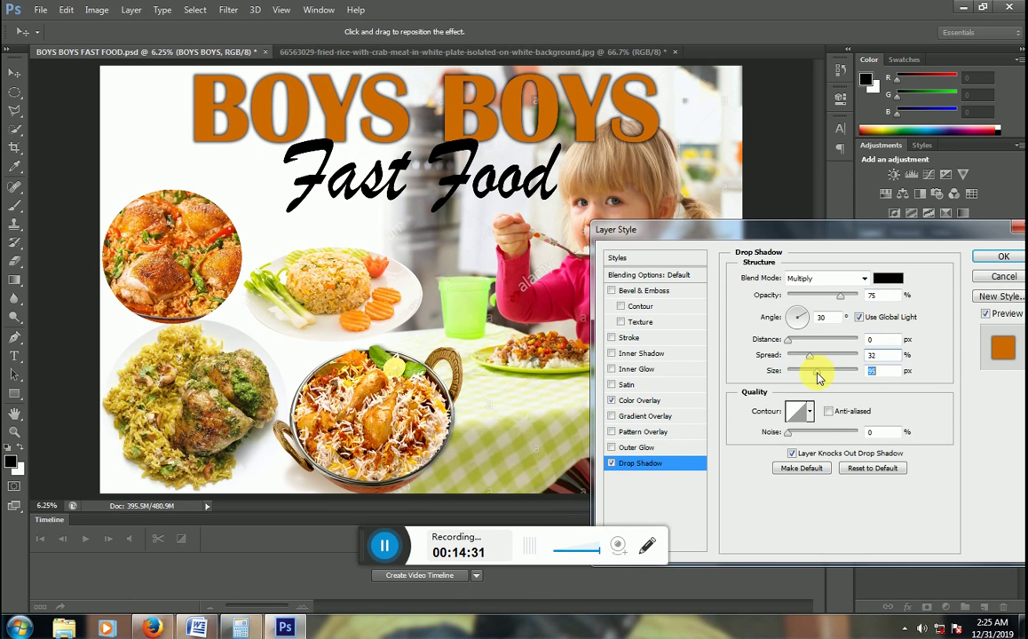
Change the title's colour overlay from orange to a deep dark red.
click(646, 402)
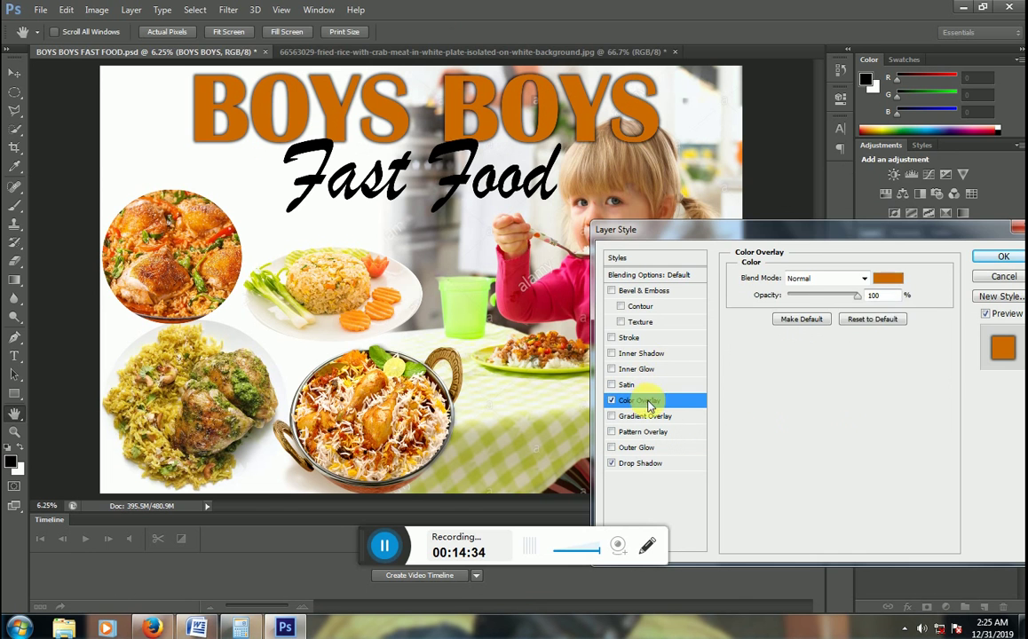
click(888, 278)
click(240, 195)
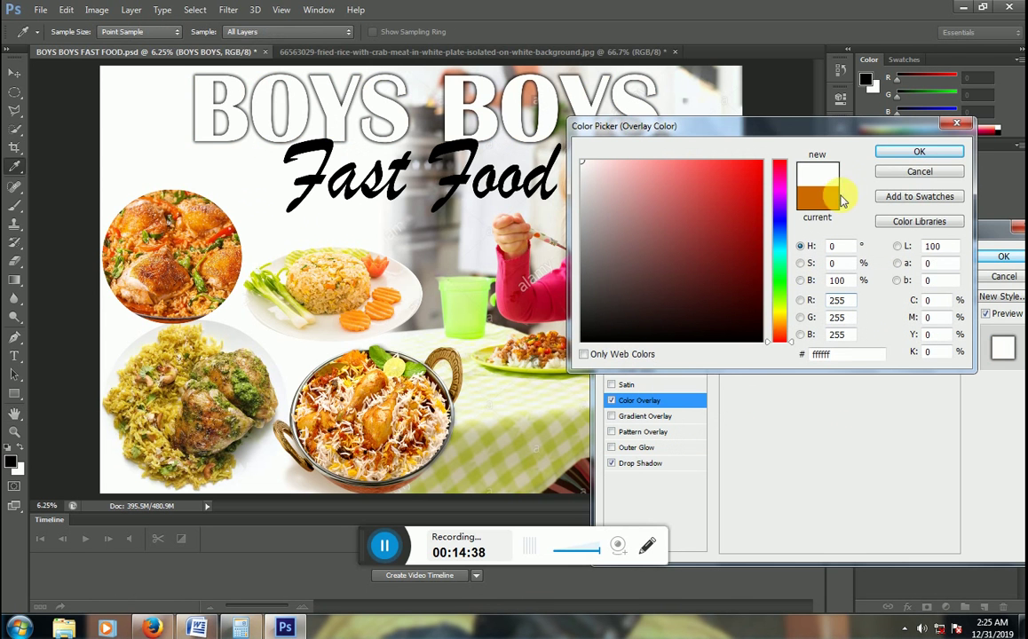
click(750, 182)
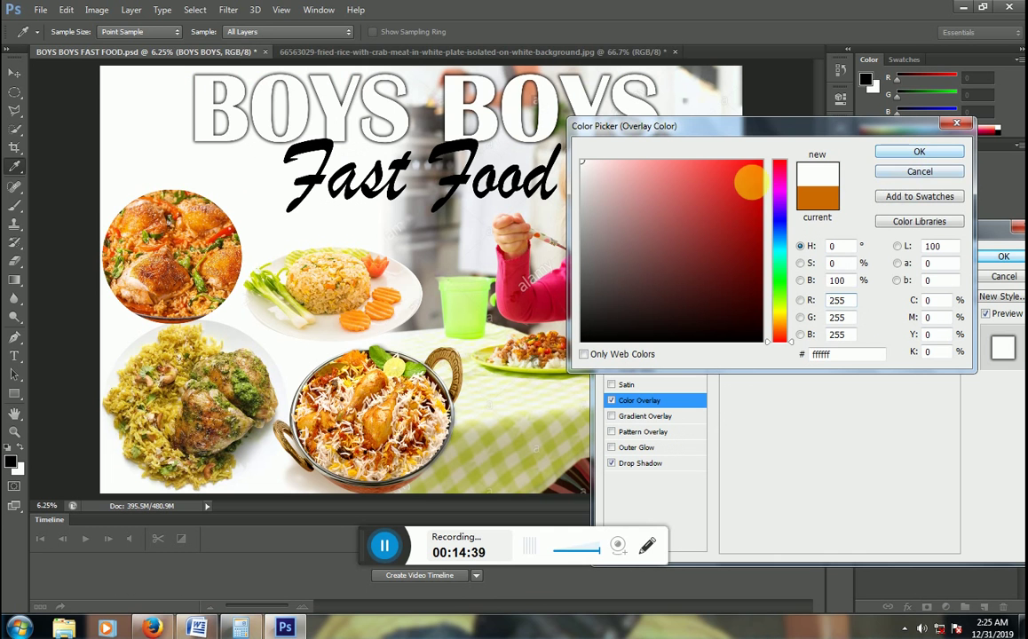
click(762, 228)
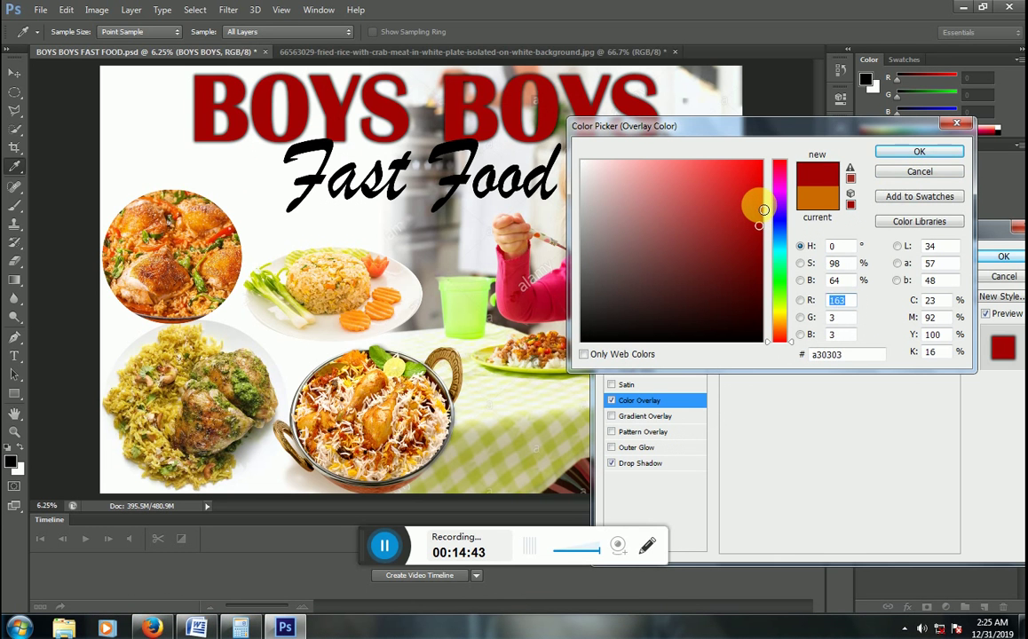
click(938, 152)
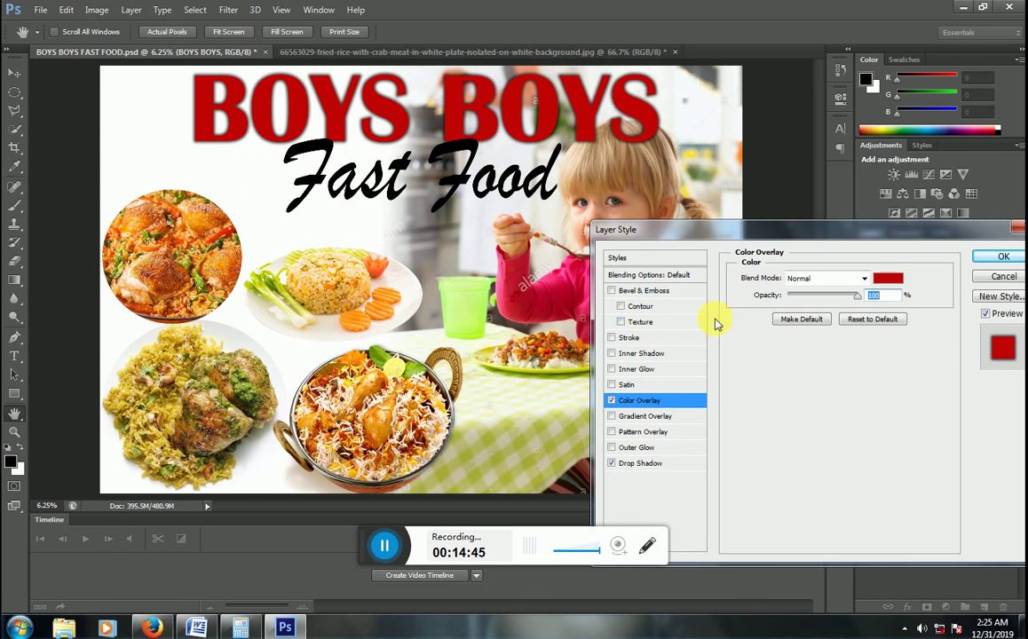
Add a 10 px white stroke to the title and apply the layer style.
click(628, 338)
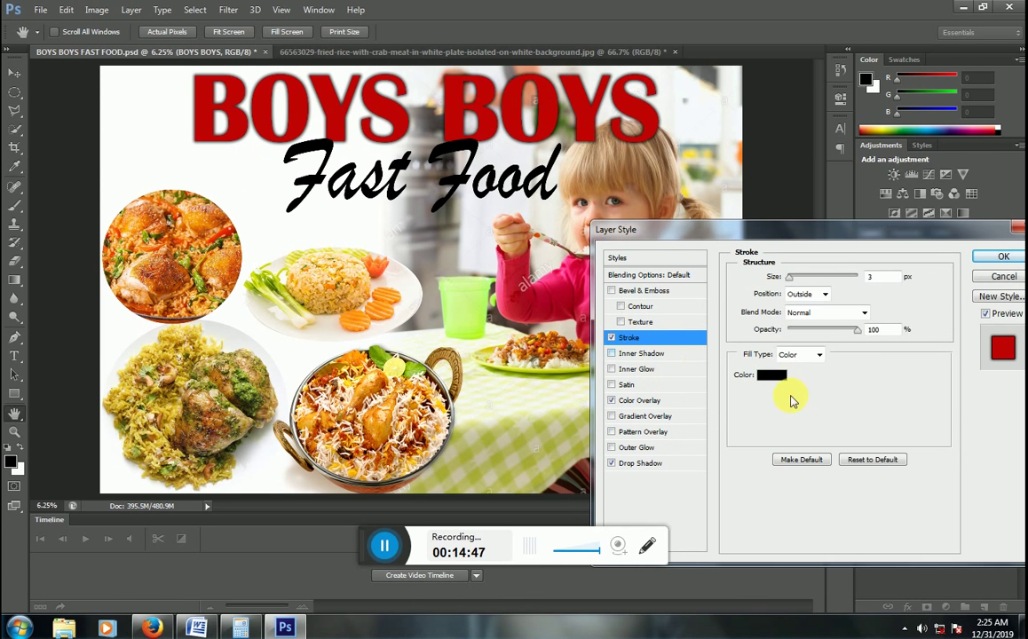
click(772, 374)
click(582, 162)
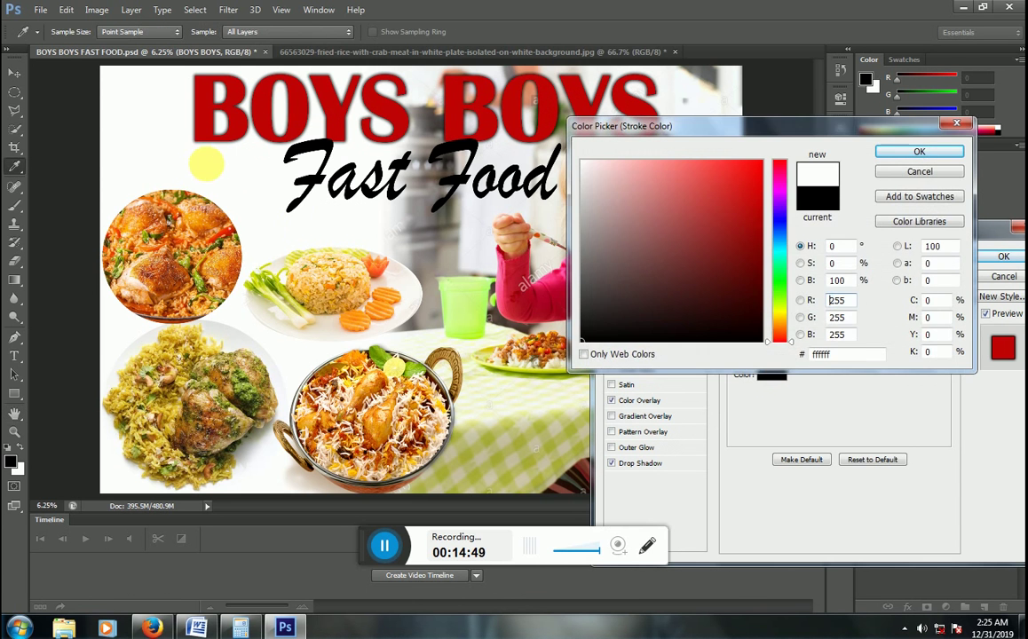
click(895, 157)
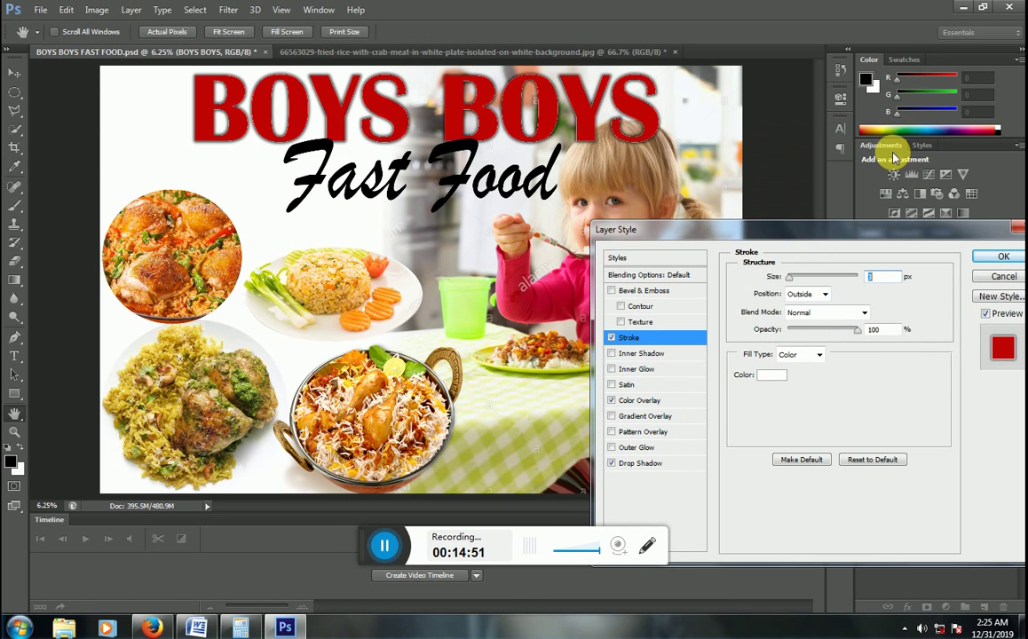
text(5)
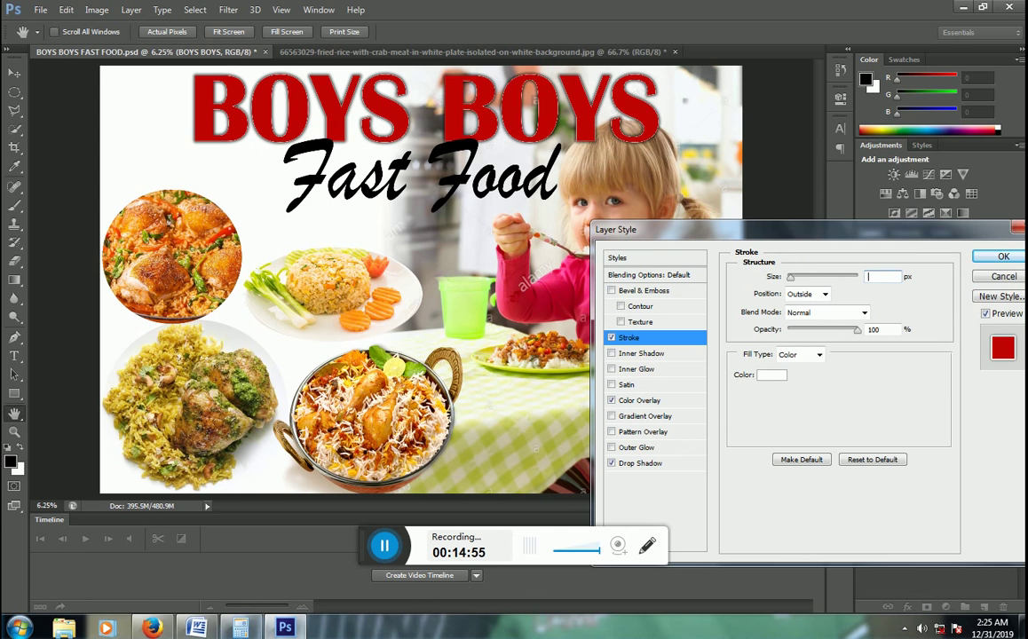
text(10)
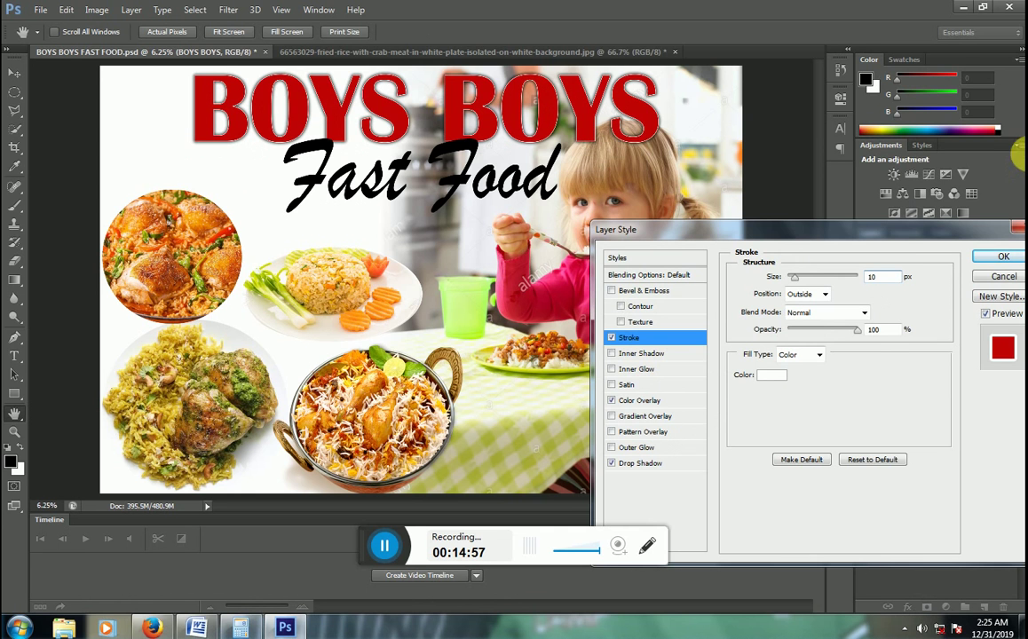
click(1006, 258)
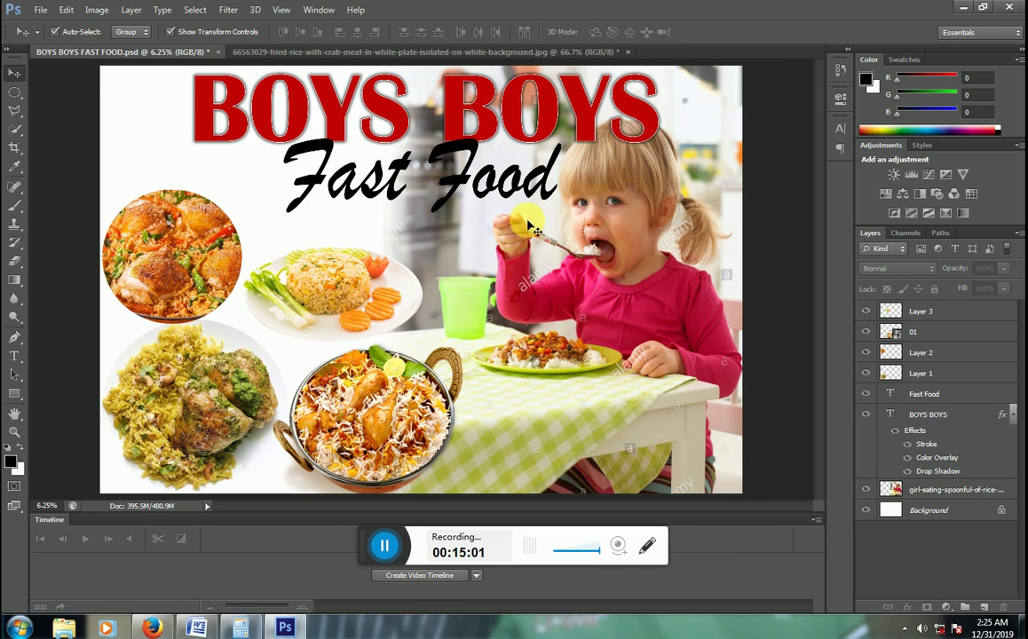
Zoom in, select the Fast Food script layer and give it a red Color Overlay.
scroll(529, 227, up, 1)
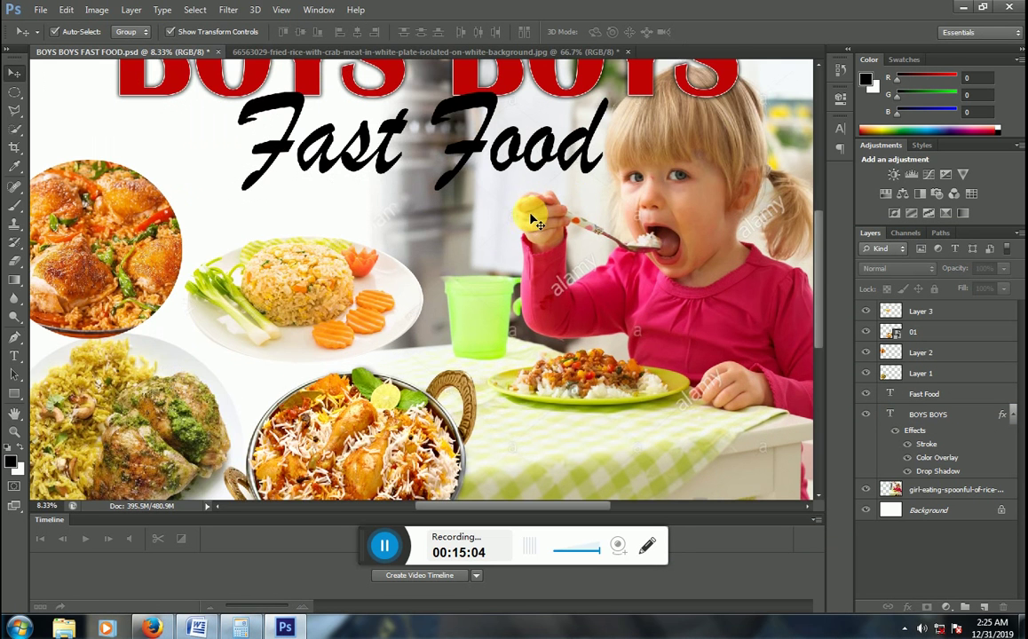
scroll(529, 227, up, 1)
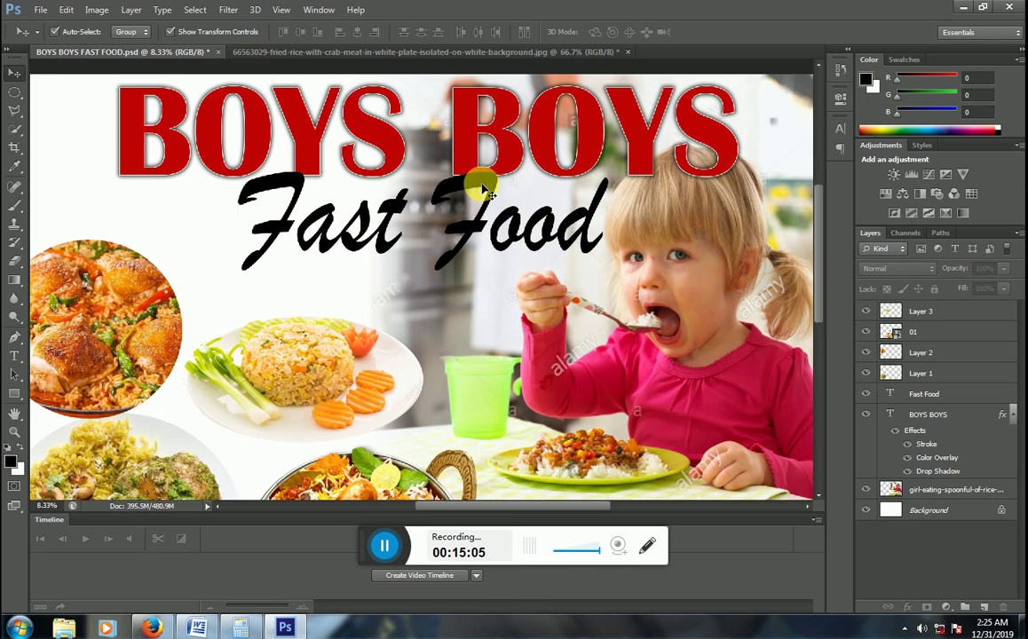
click(487, 190)
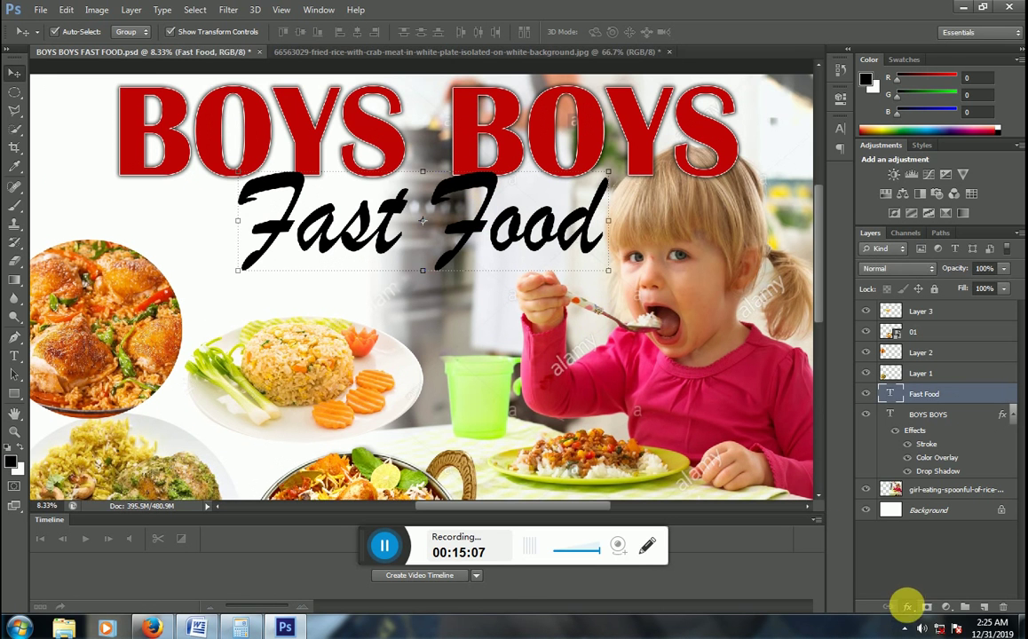
click(906, 607)
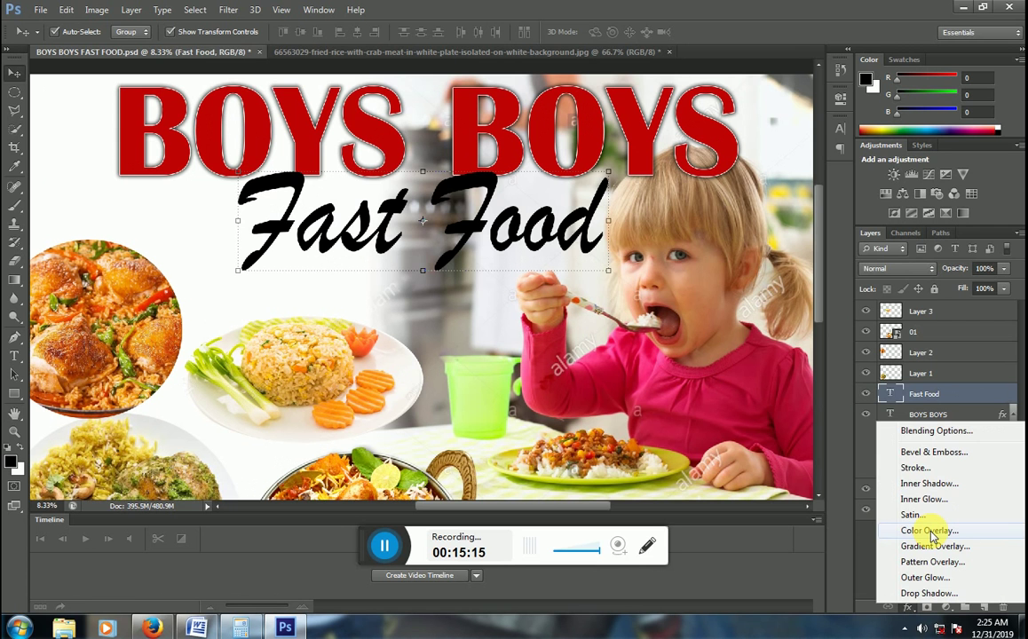
click(929, 531)
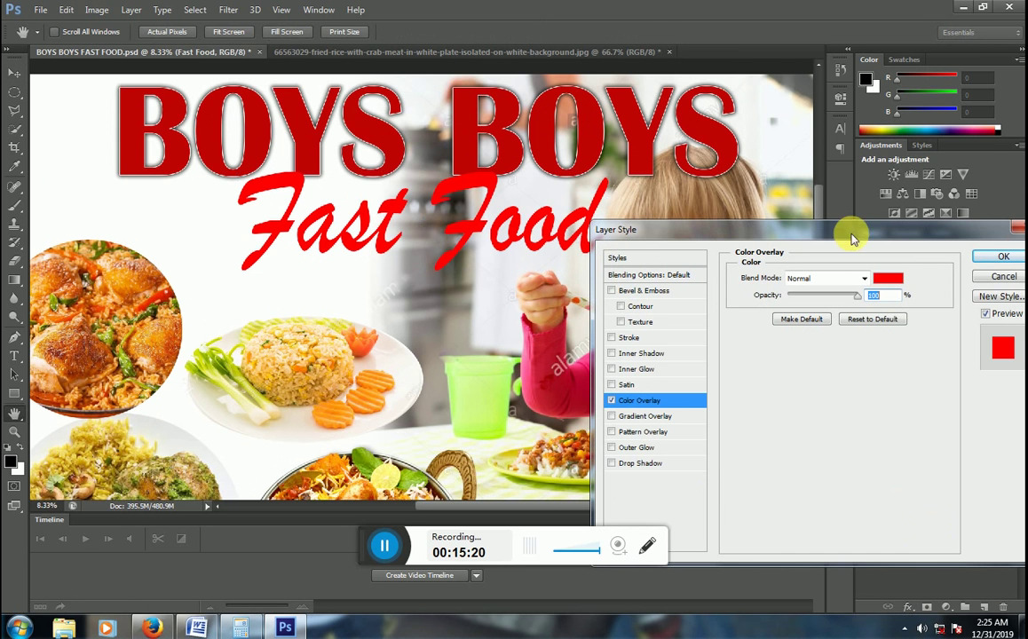
Try reds, white, a sampled crimson, purple, green and cyan for the Fast Food overlay.
click(887, 278)
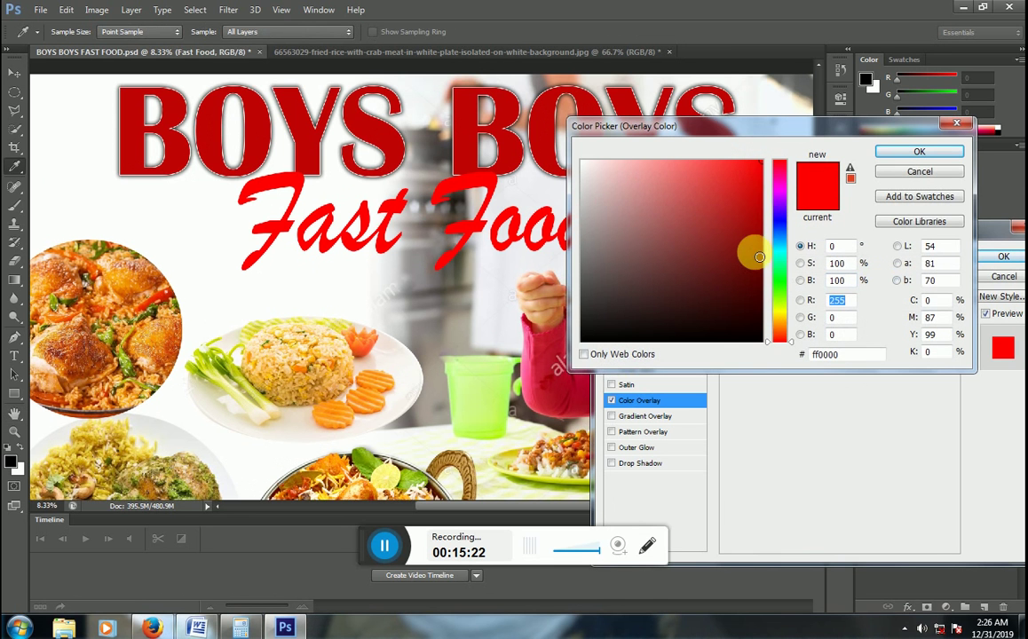
click(764, 195)
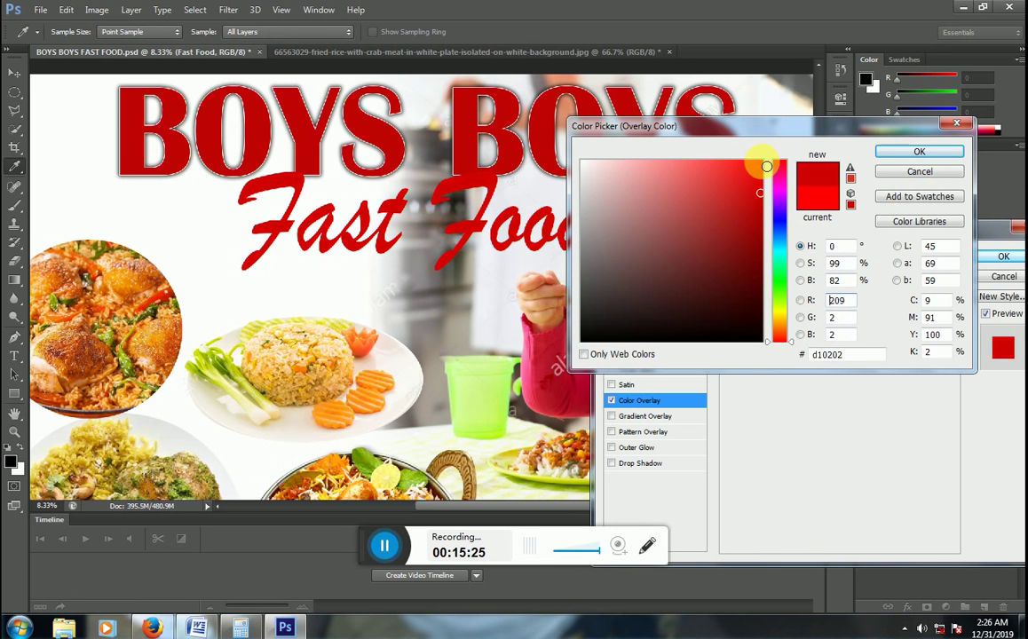
click(760, 164)
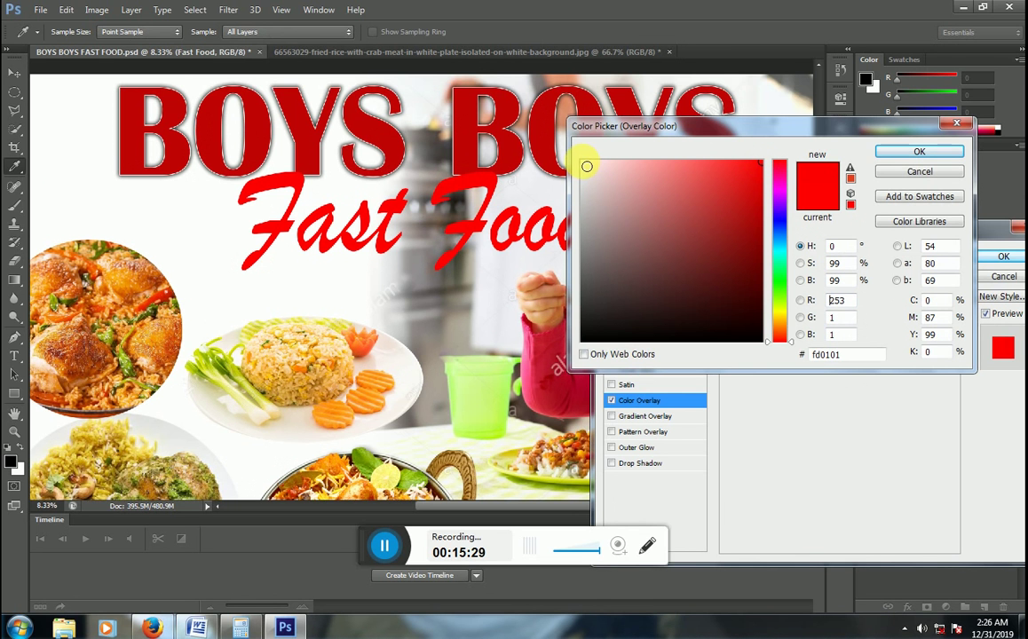
click(583, 164)
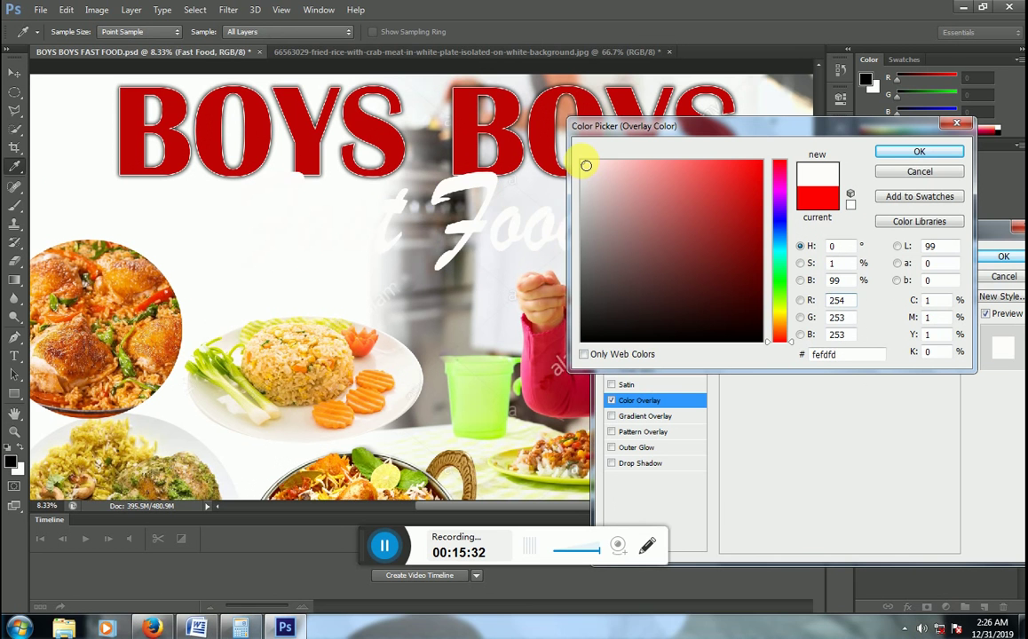
click(543, 353)
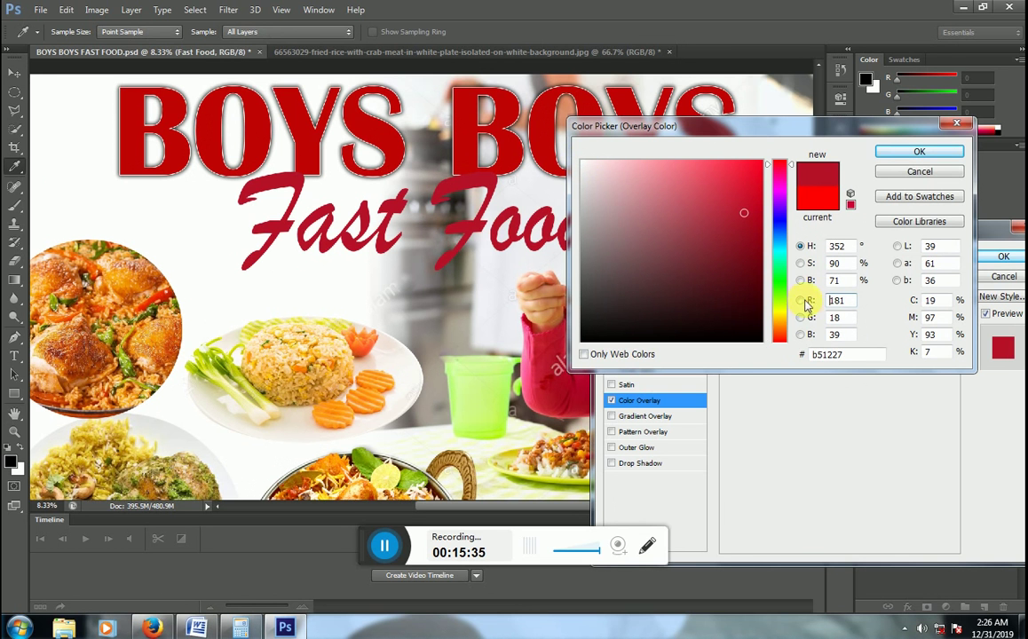
click(800, 301)
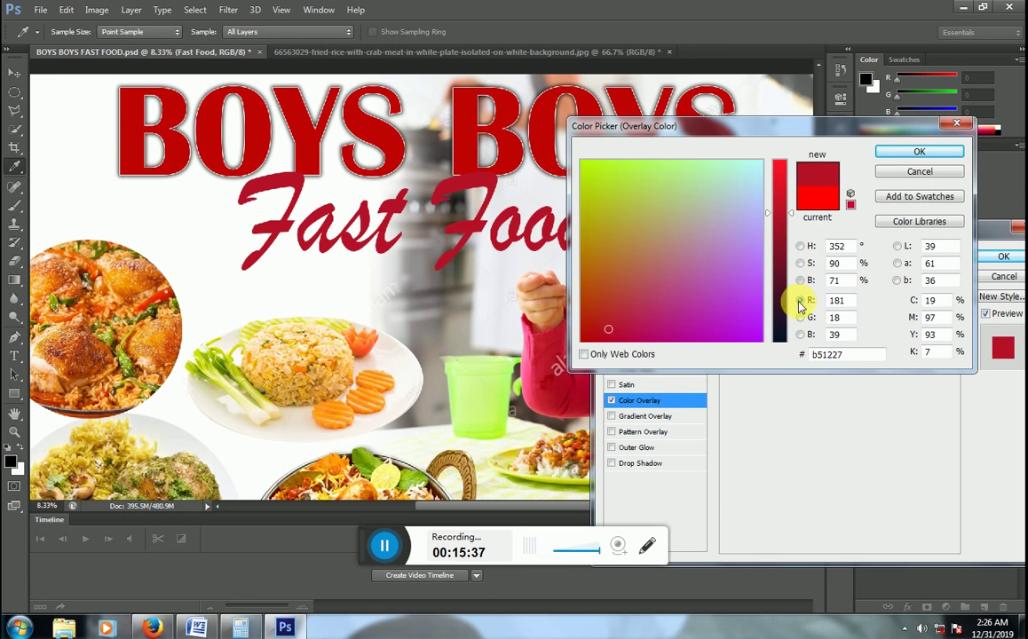
click(716, 224)
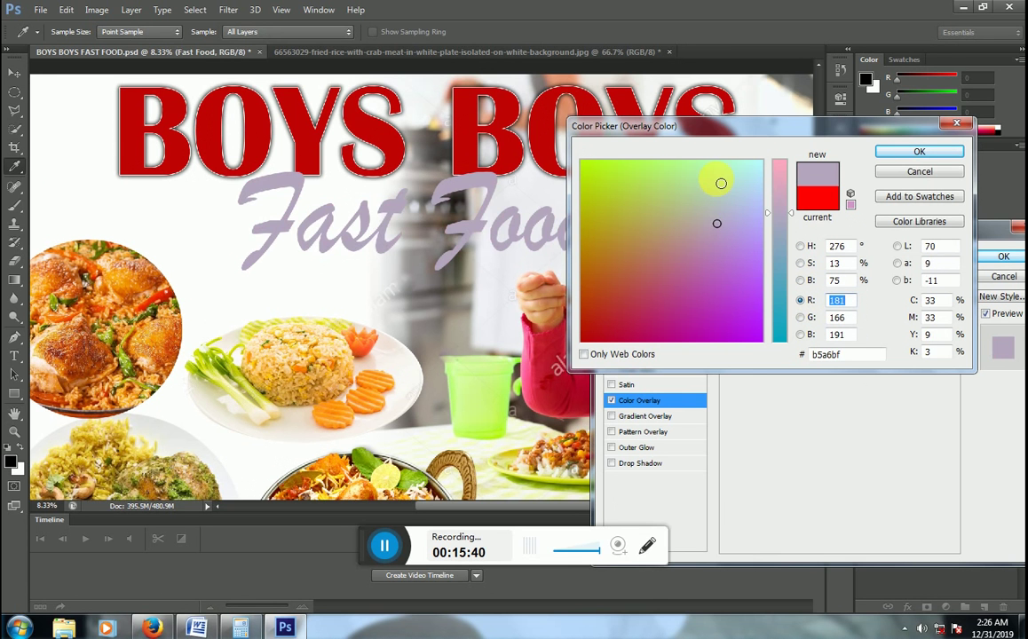
drag(720, 183, 685, 163)
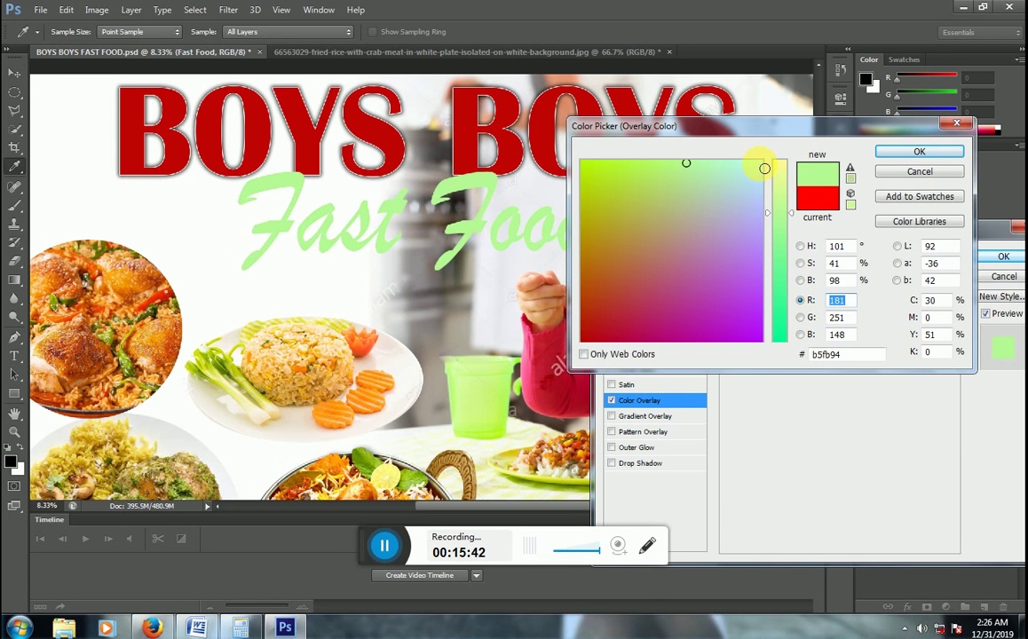
click(759, 164)
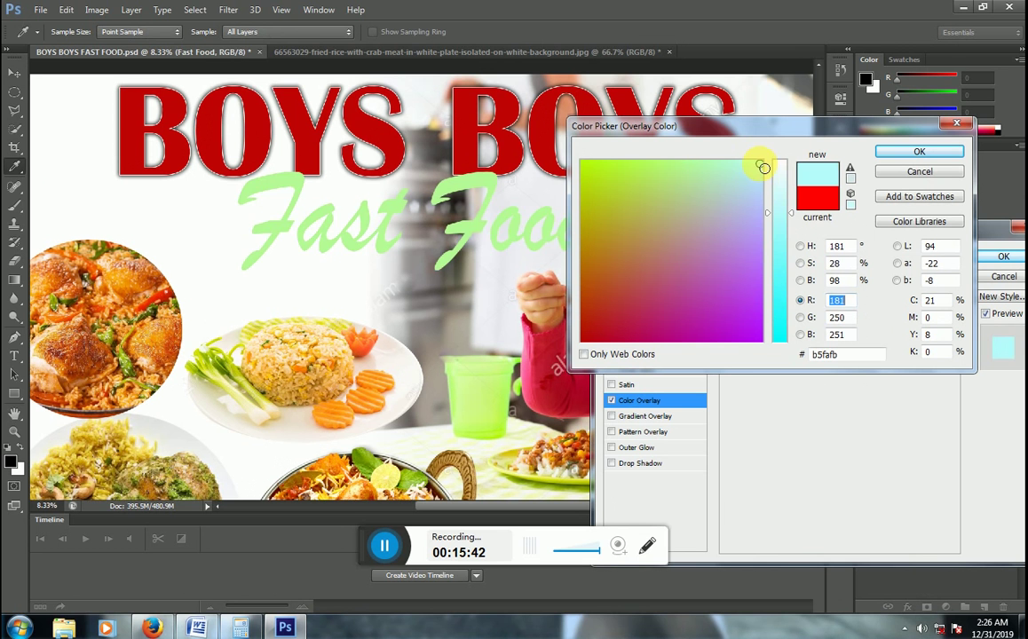
Settle on light blue 4699f8 as the Fast Food overlay colour.
click(754, 244)
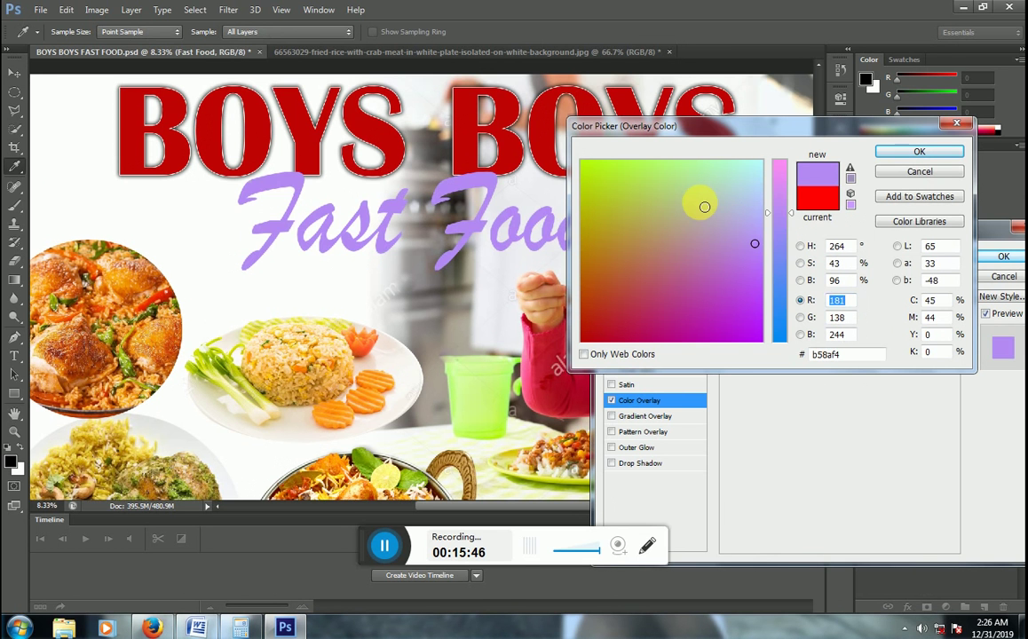
click(699, 202)
click(744, 269)
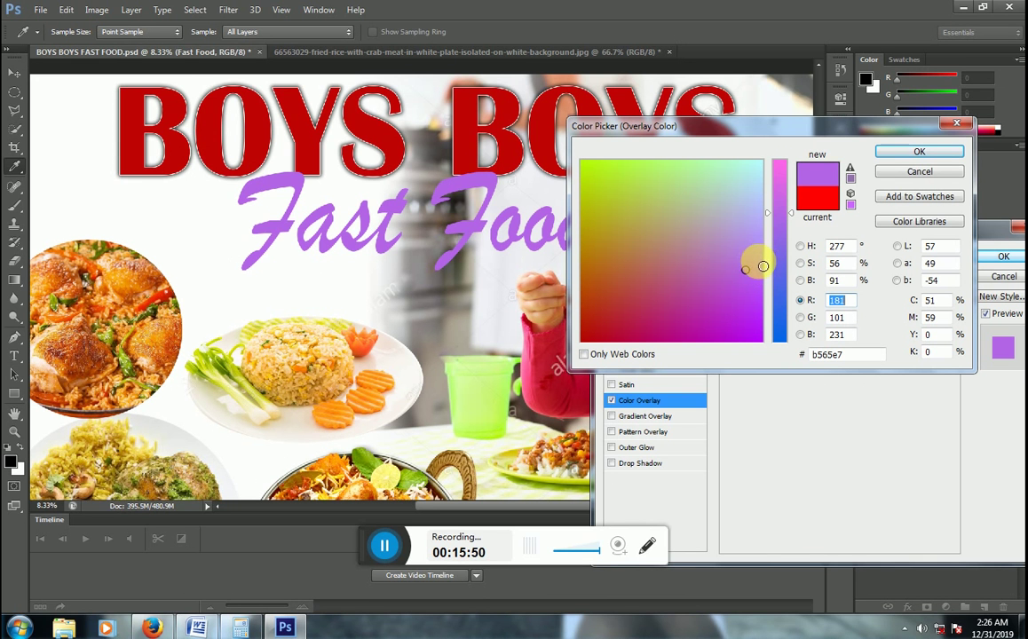
click(758, 261)
click(780, 293)
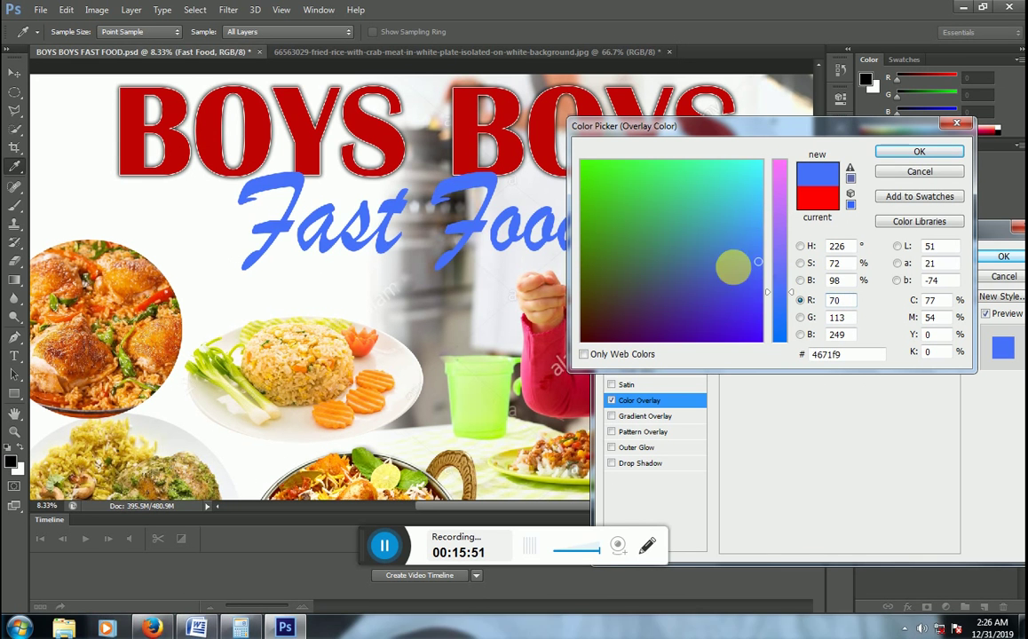
click(743, 236)
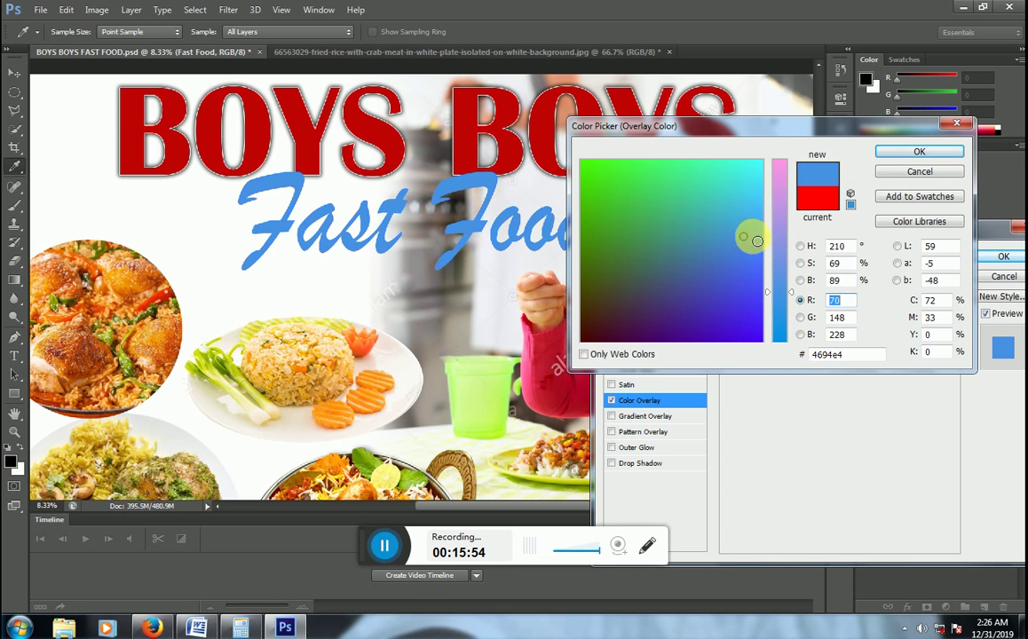
click(880, 151)
drag(895, 230, 896, 222)
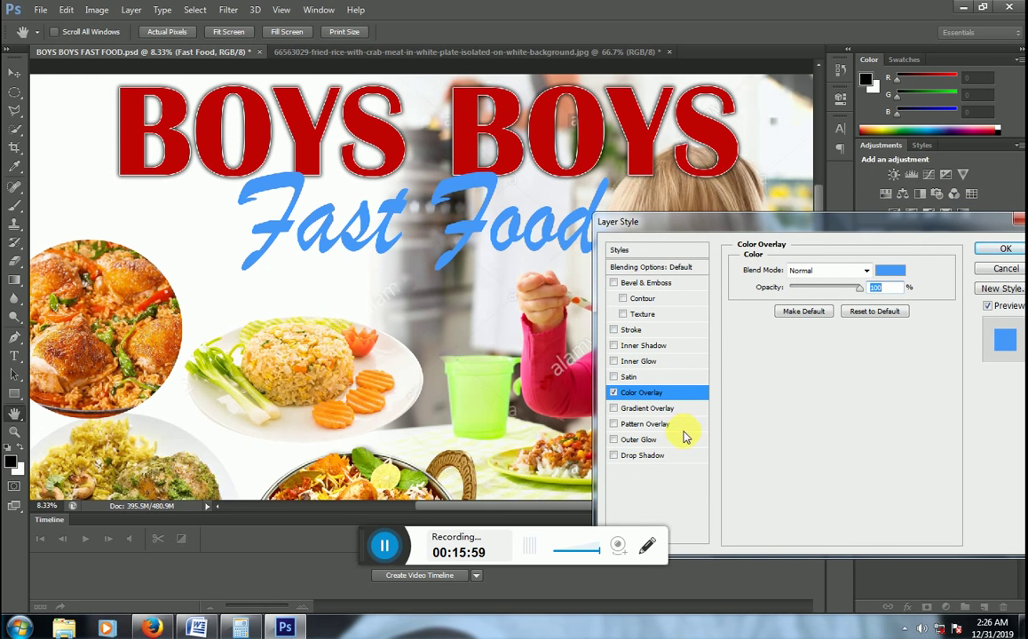
Enable Drop Shadow on Fast Food with 0 px distance, 17% spread and 46 px size.
click(660, 457)
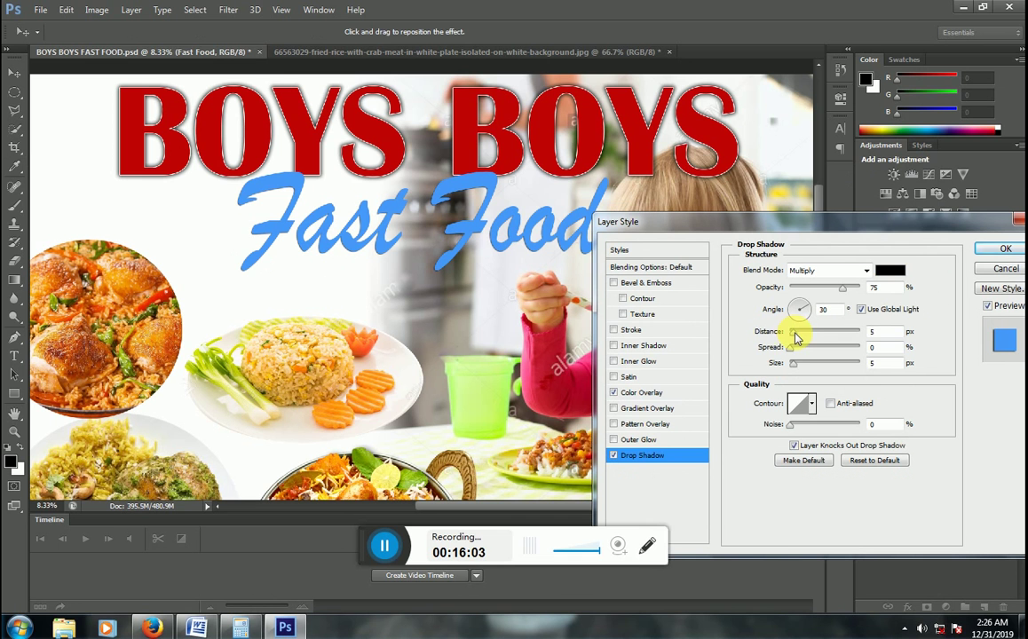
drag(796, 337, 783, 338)
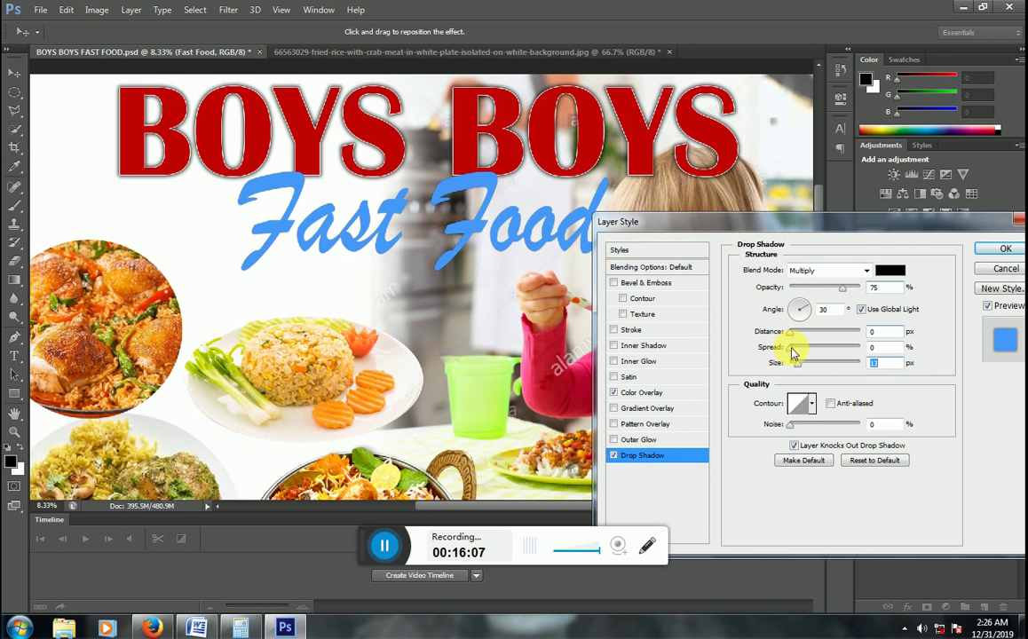
click(794, 353)
drag(796, 347, 801, 365)
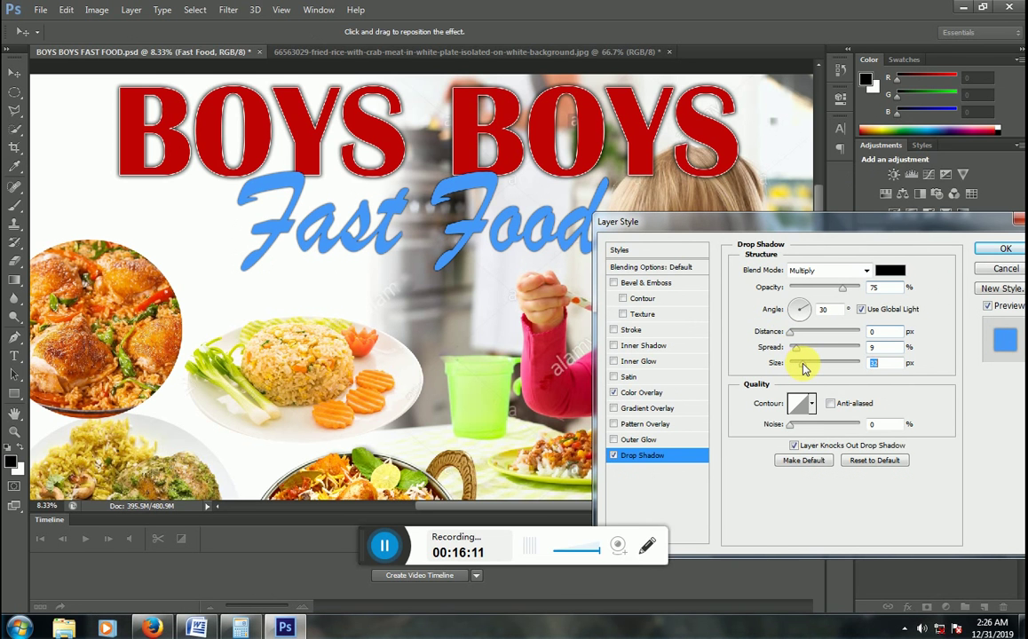
click(801, 348)
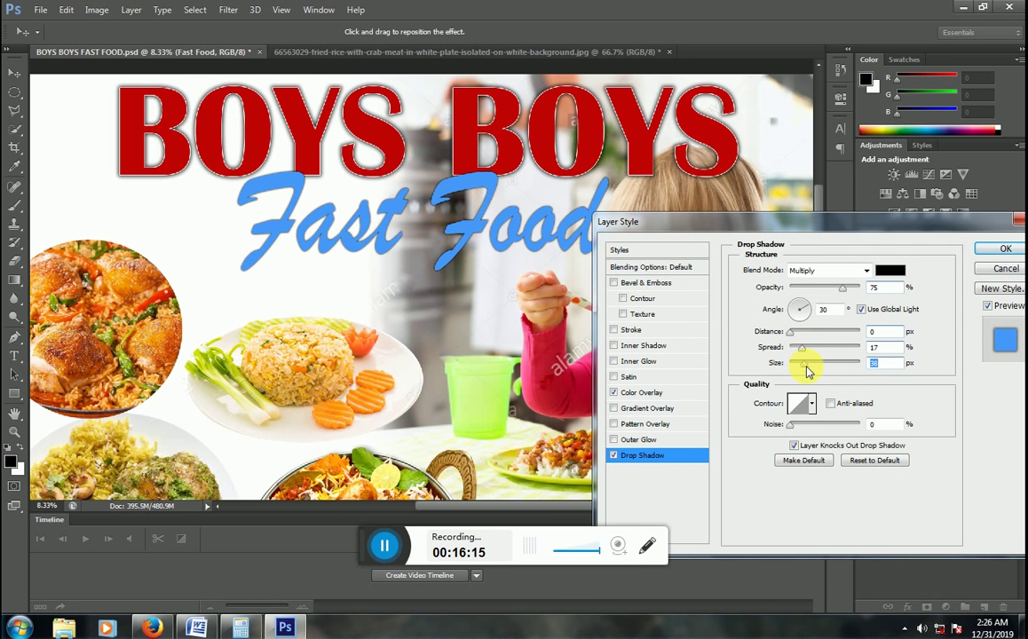
drag(800, 364, 806, 364)
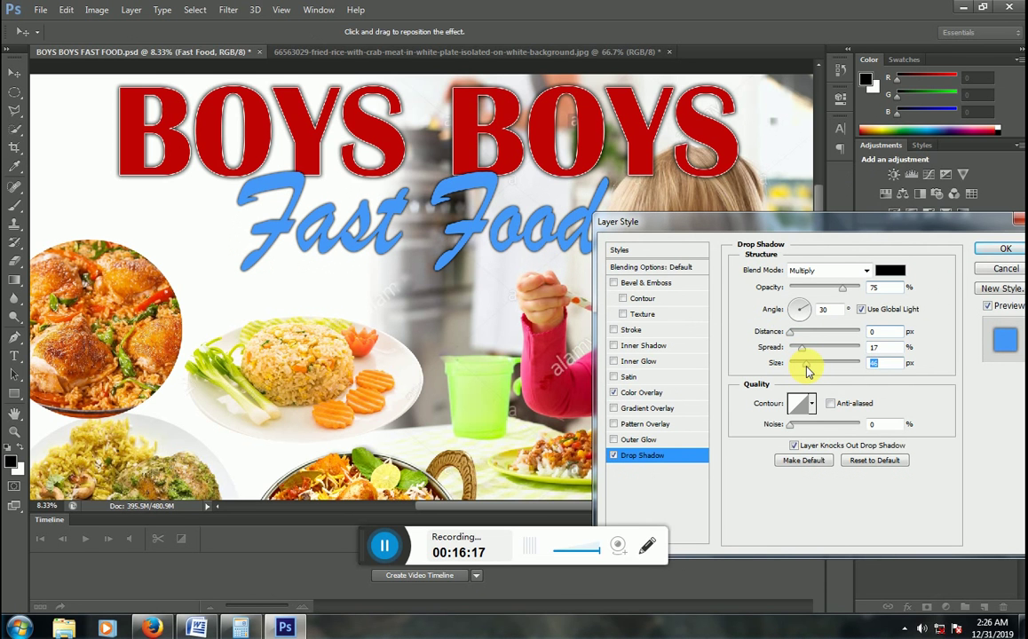
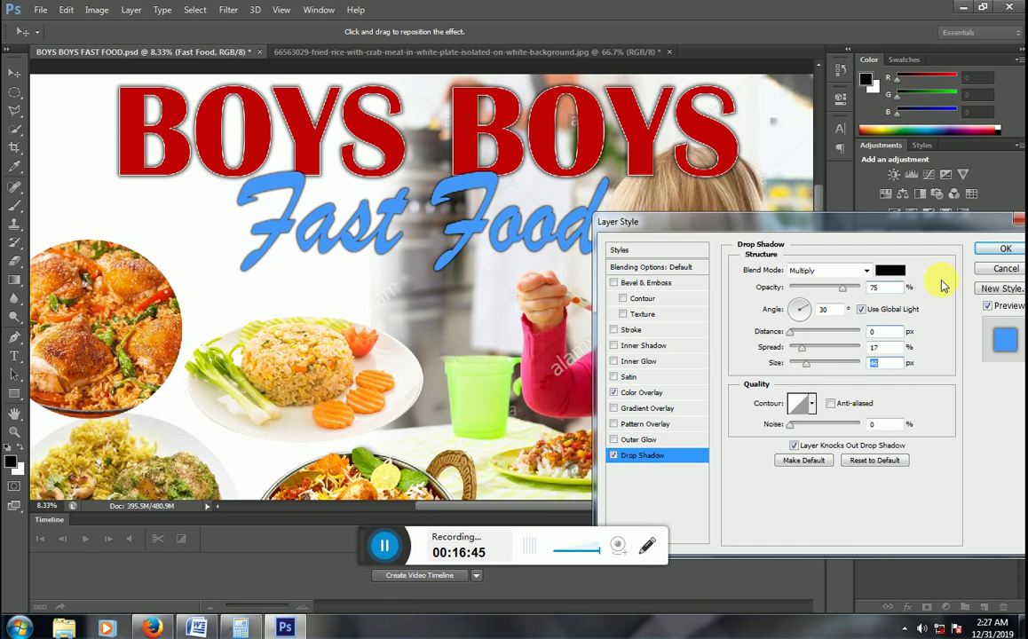
Add a 3 px outside black Stroke to the Fast Food title's layer style.
drag(948, 235, 751, 189)
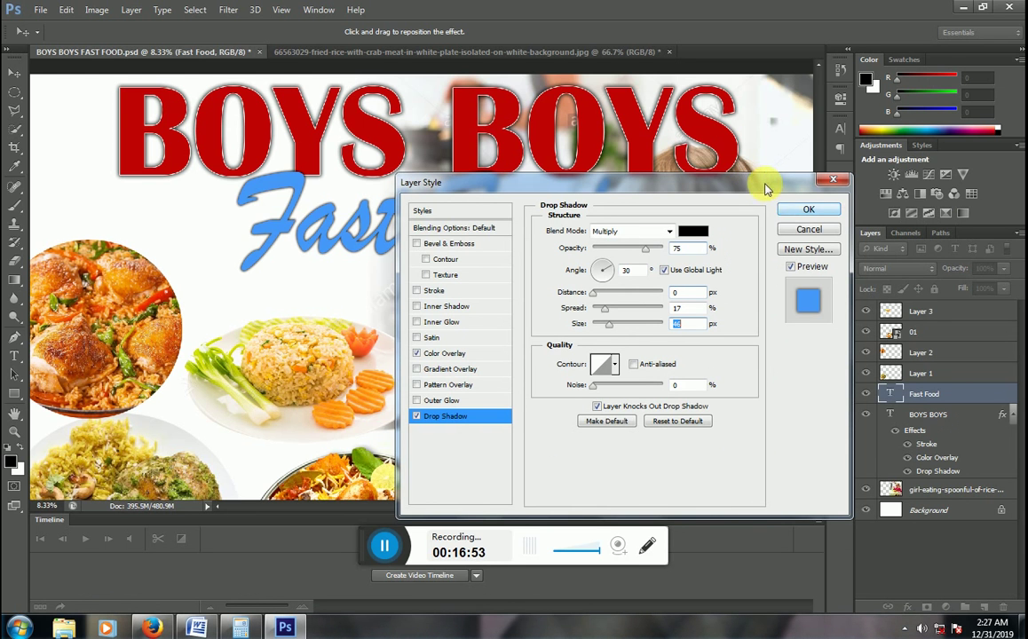
mouse_move(768, 189)
mouse_down()
mouse_move(644, 160)
mouse_move(742, 191)
mouse_up()
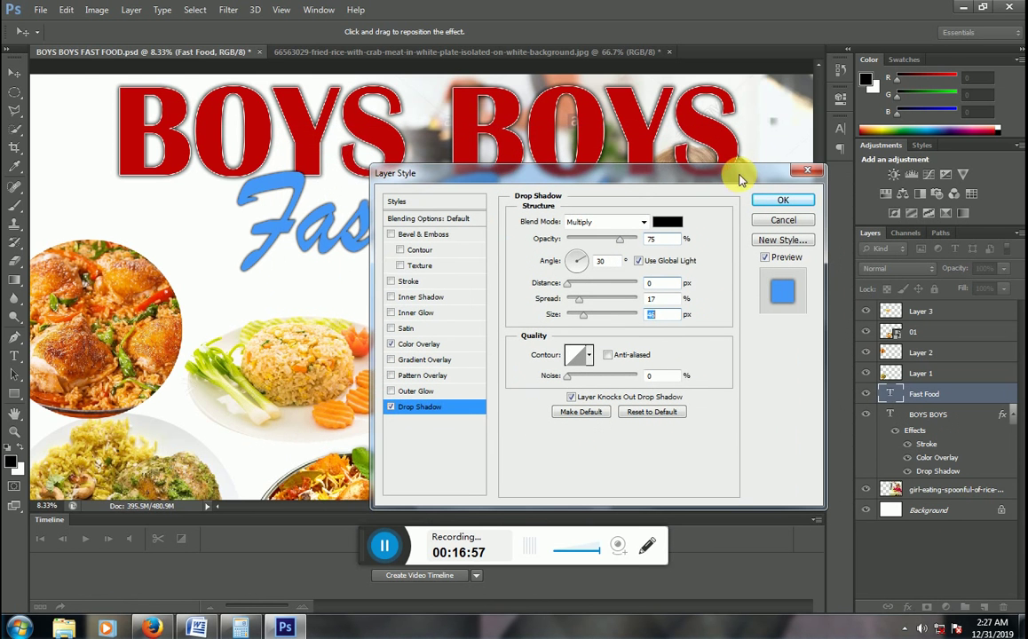
click(410, 282)
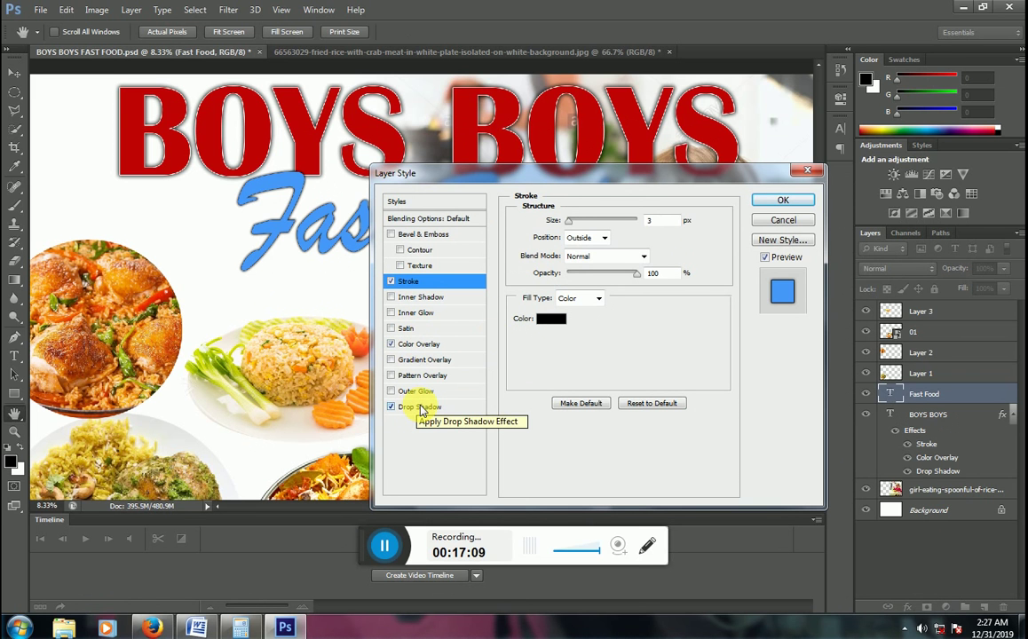
Swap the Fast Food title's blue Color Overlay for a black-to-white Gradient Overlay and open the Gradient Editor.
click(440, 345)
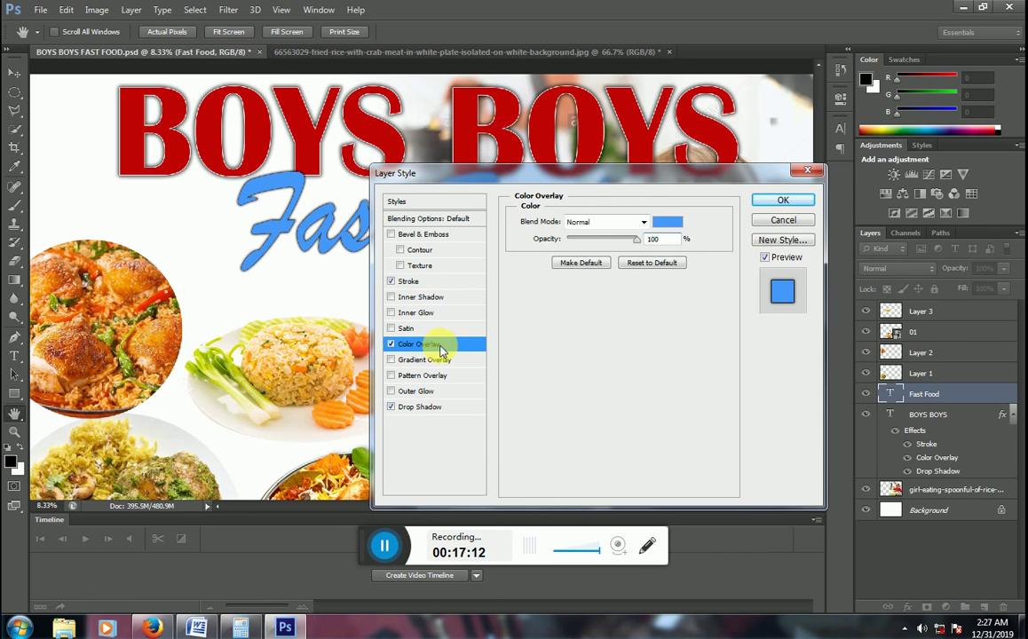
click(667, 223)
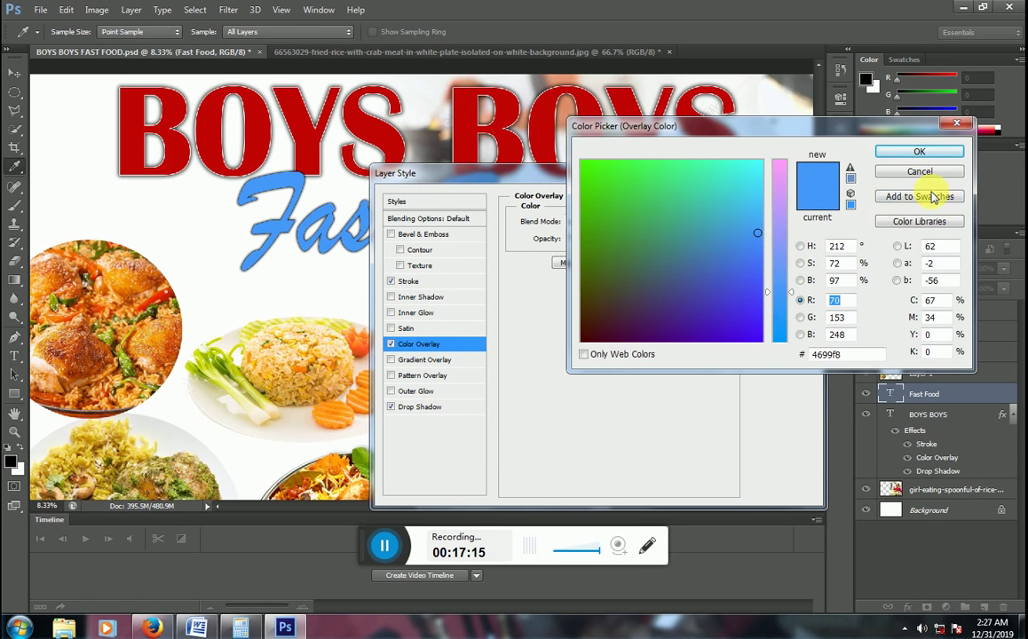
click(905, 151)
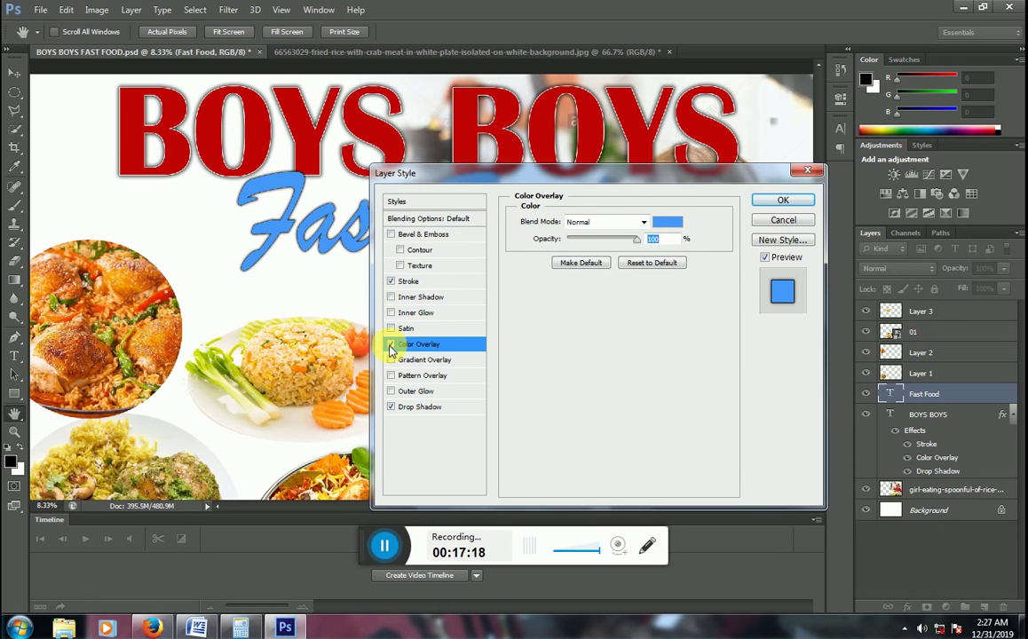
click(391, 345)
click(395, 360)
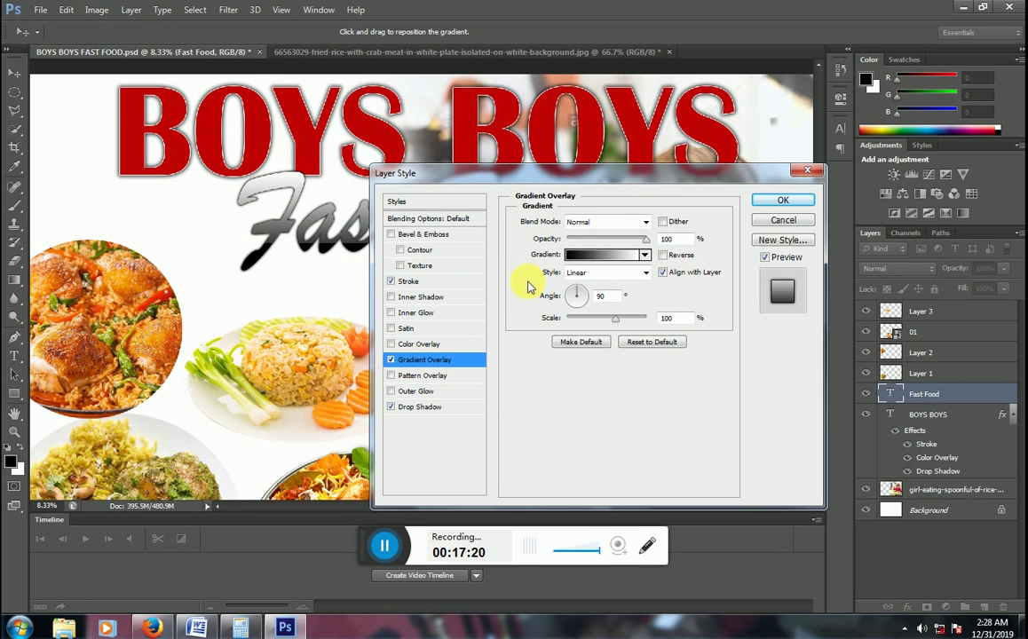
drag(656, 173, 638, 316)
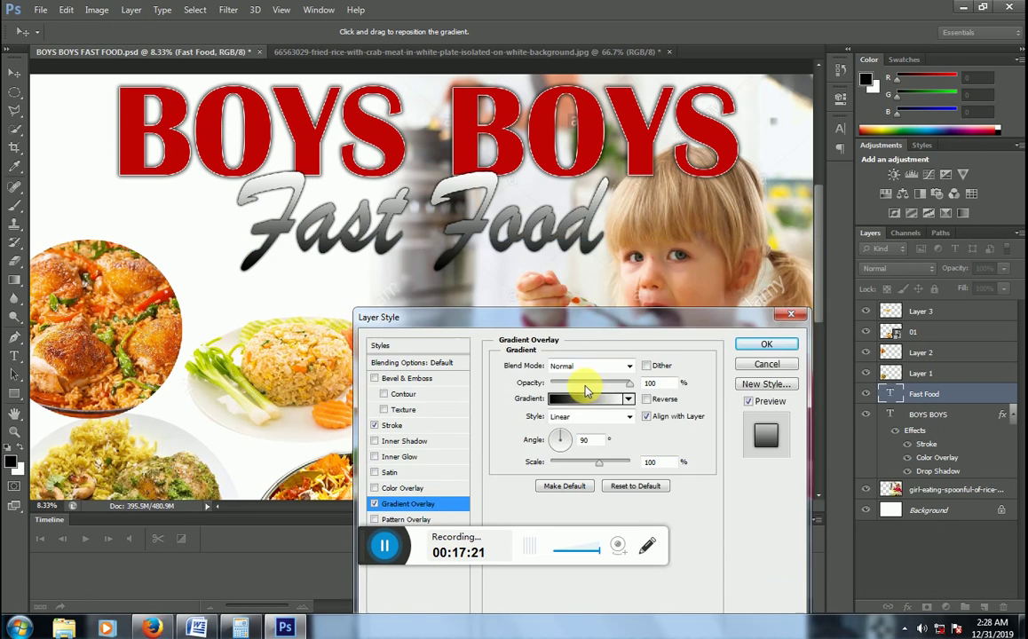
click(591, 399)
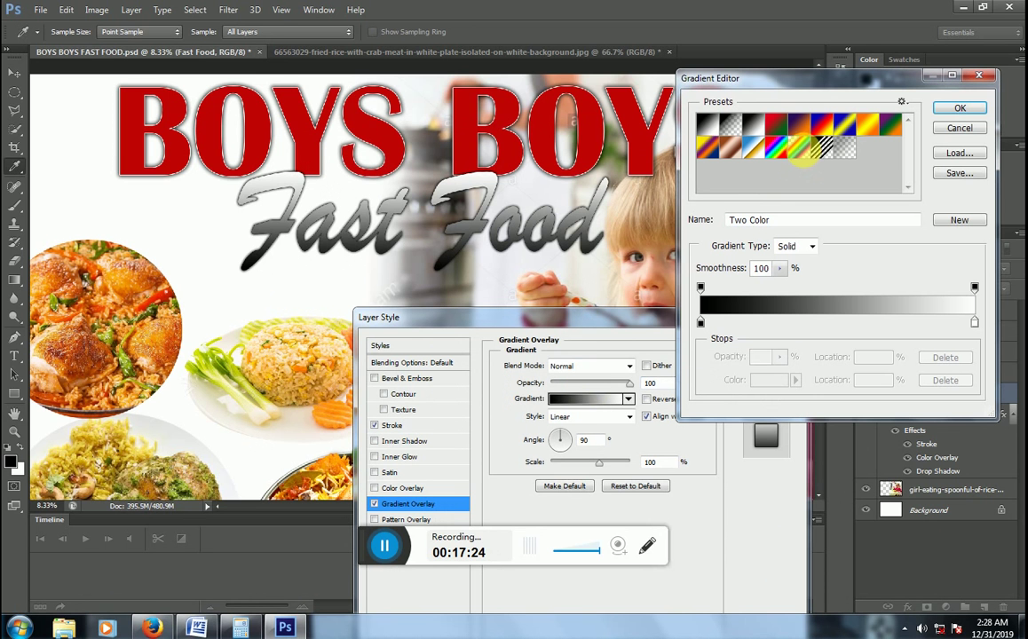
Set the gradient's right stop to dark red c01810.
click(974, 323)
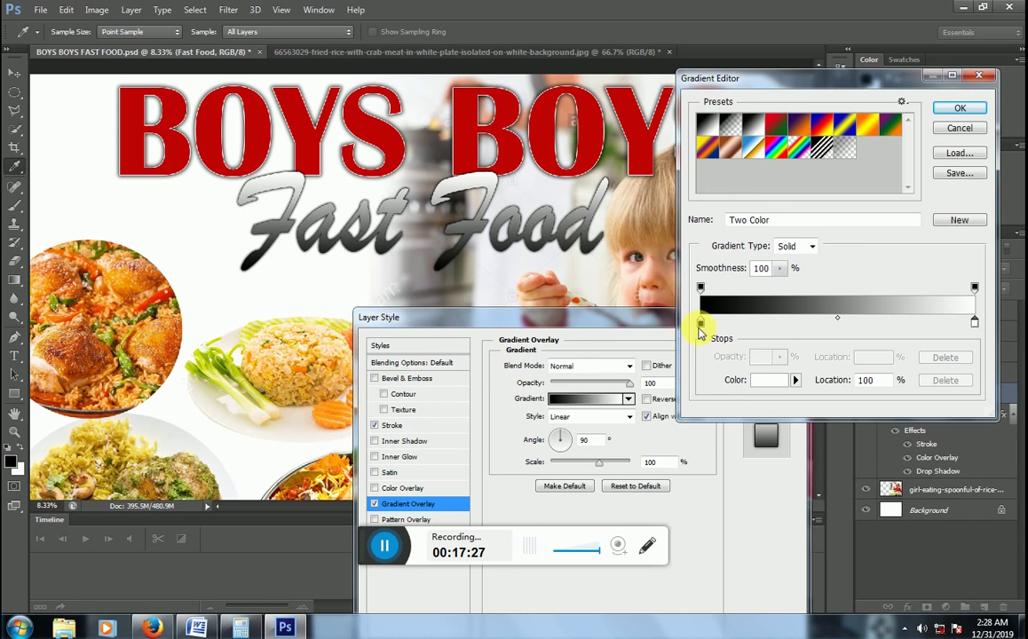
click(769, 380)
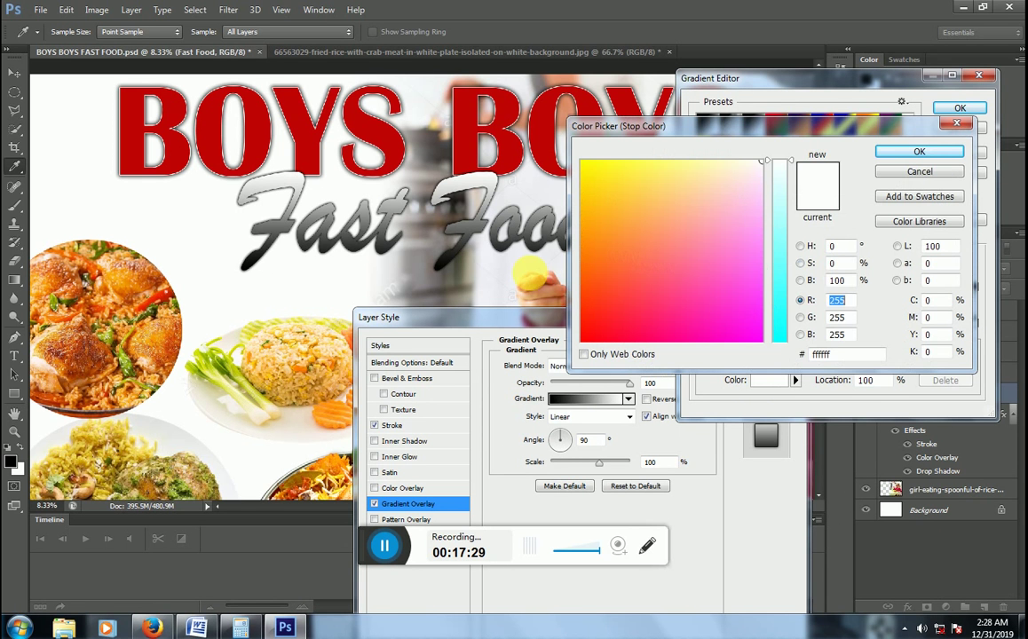
click(471, 142)
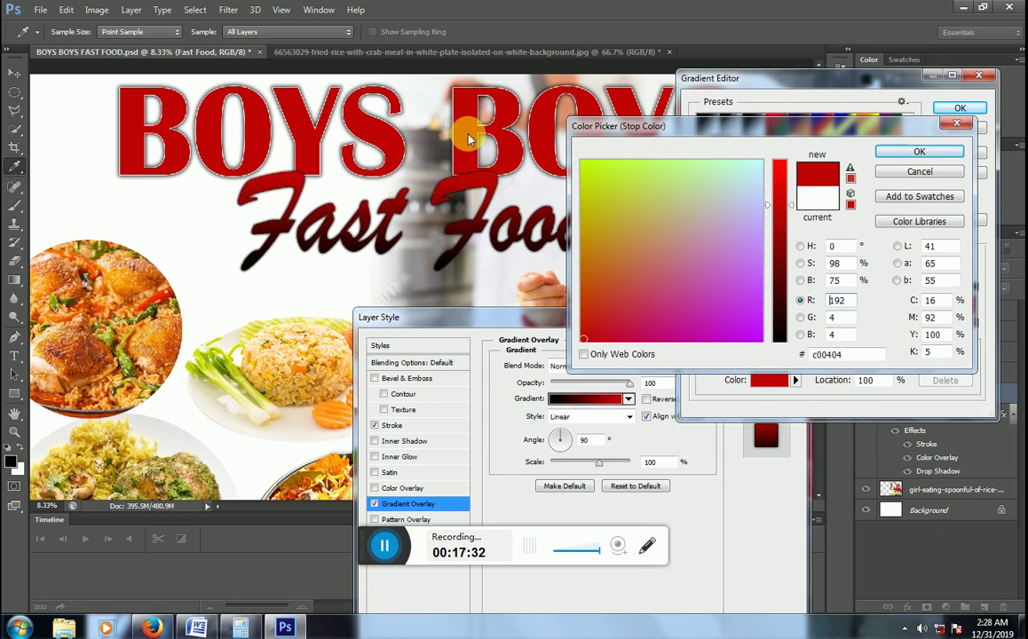
click(654, 190)
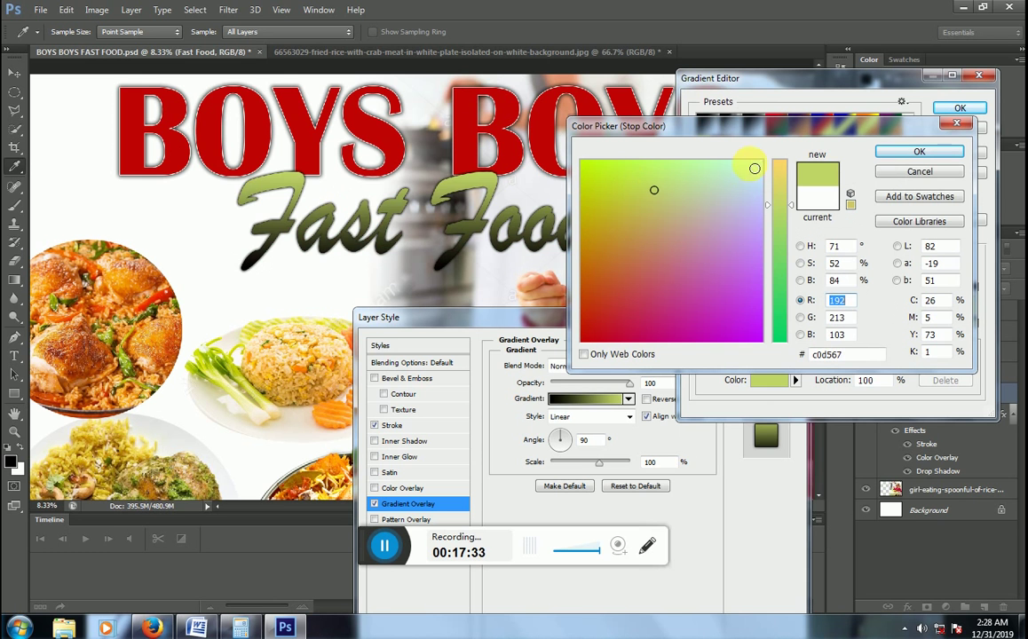
click(765, 166)
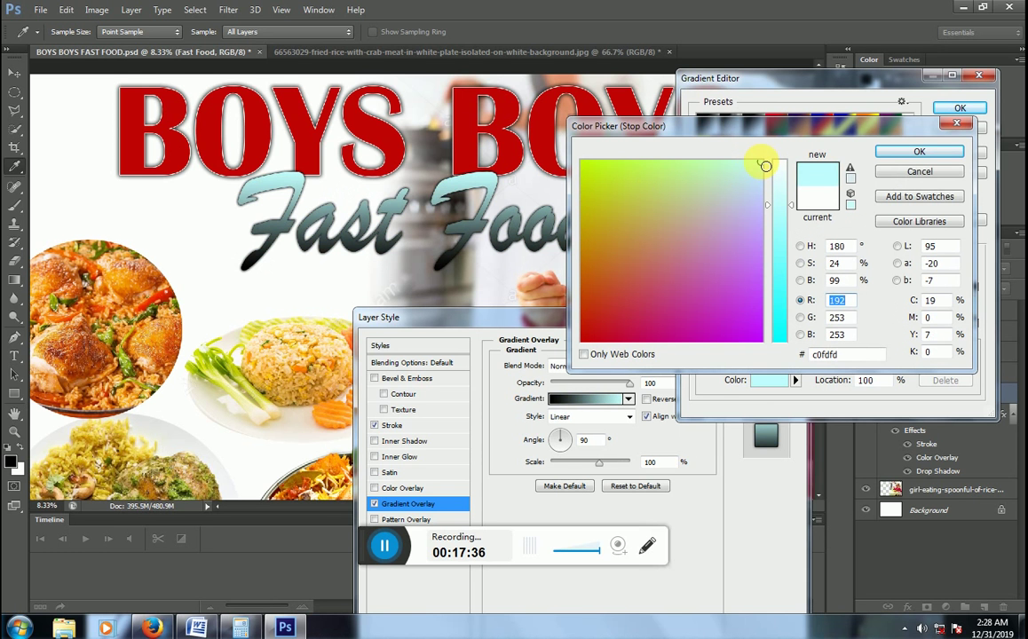
click(595, 330)
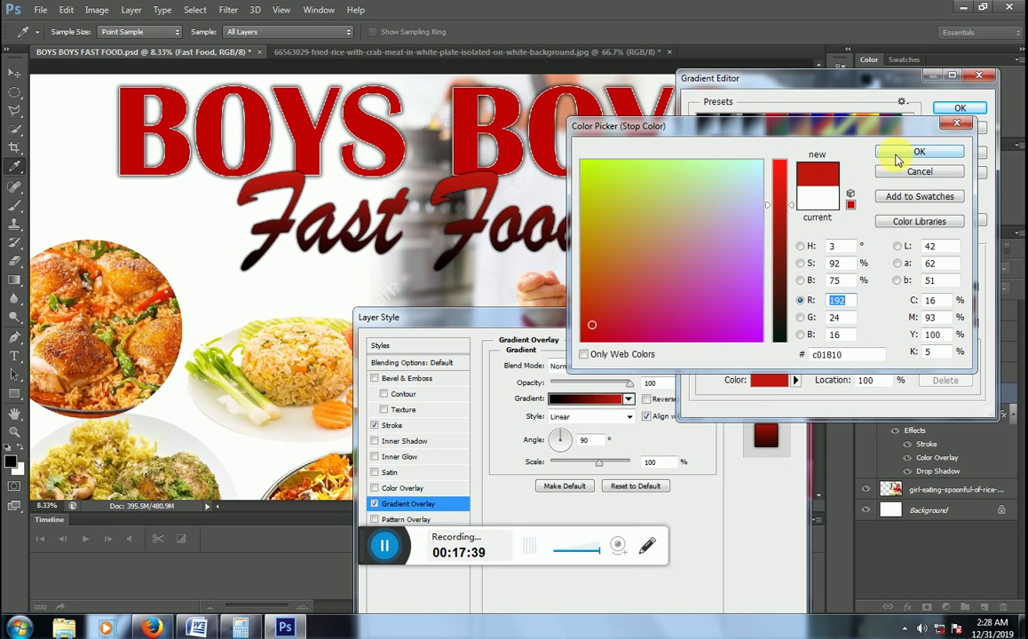
click(917, 151)
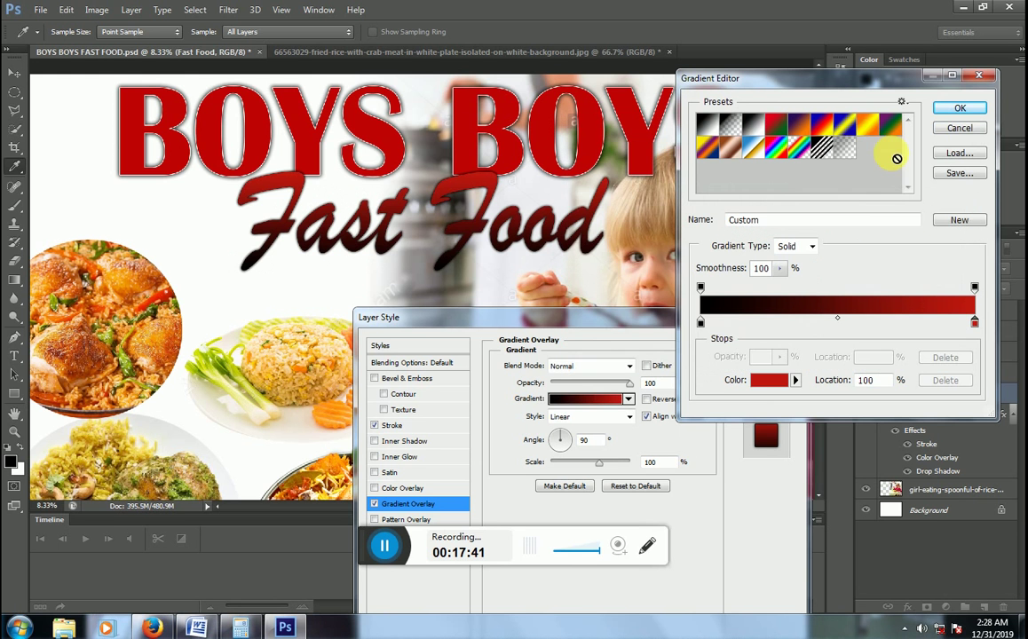
Set the gradient's left stop to blue 009bf4 and apply the layer style.
drag(830, 86, 846, 101)
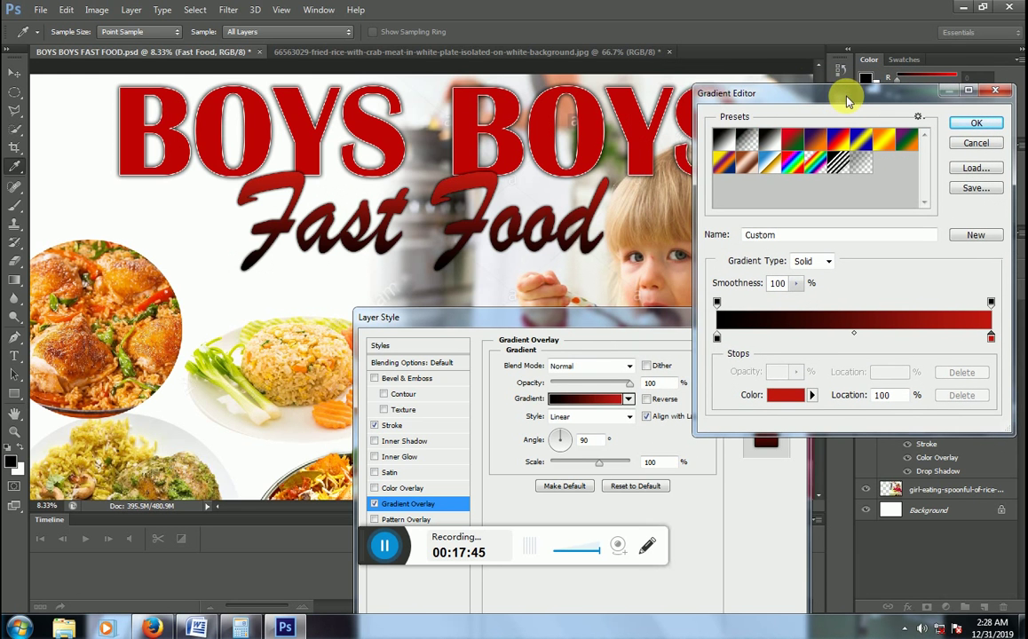
drag(845, 100, 845, 71)
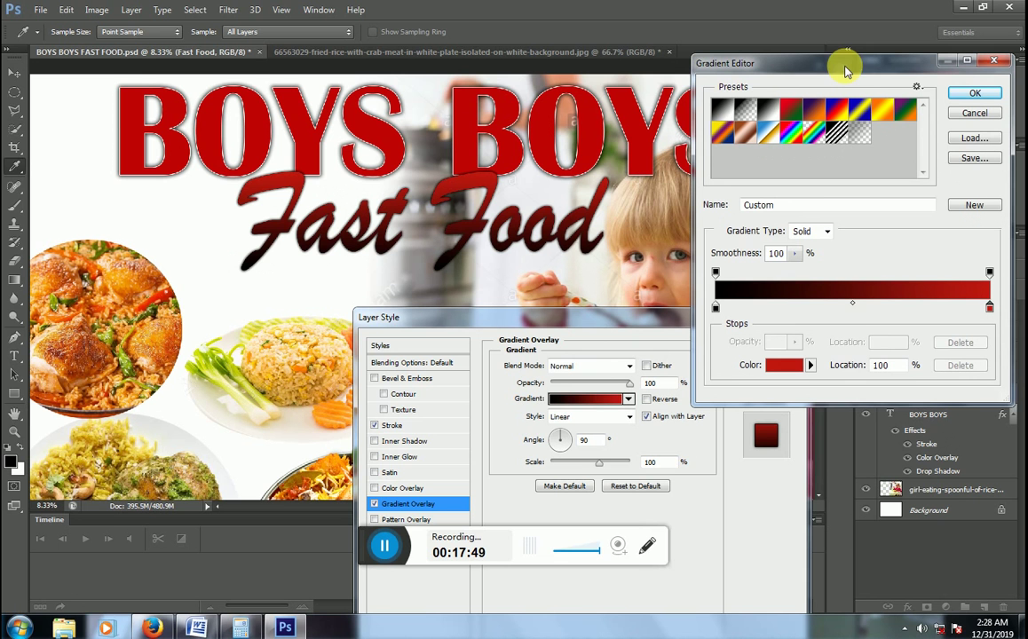
drag(846, 71, 847, 45)
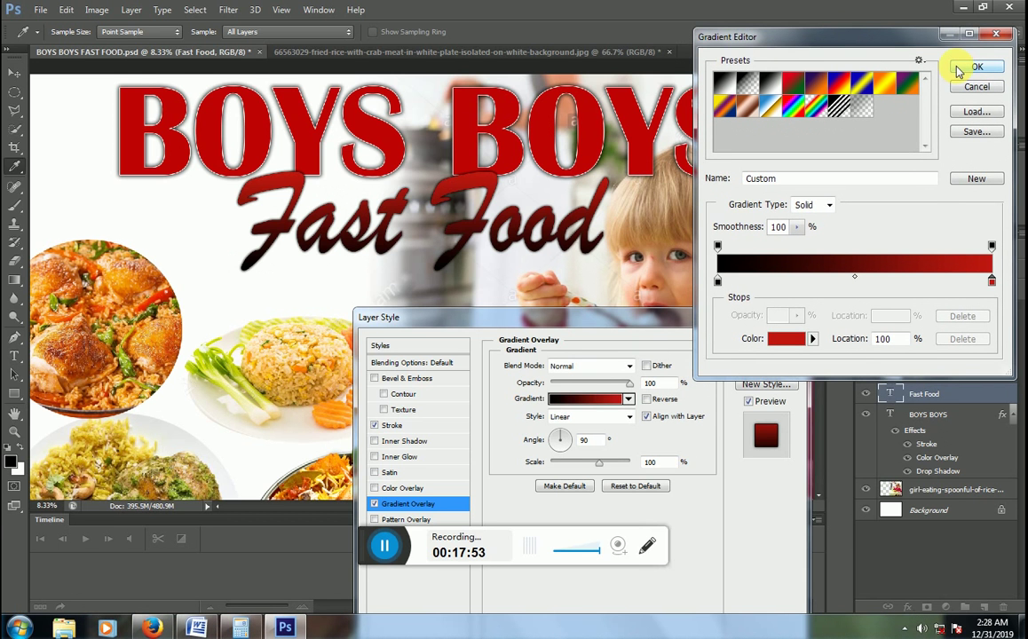
click(718, 281)
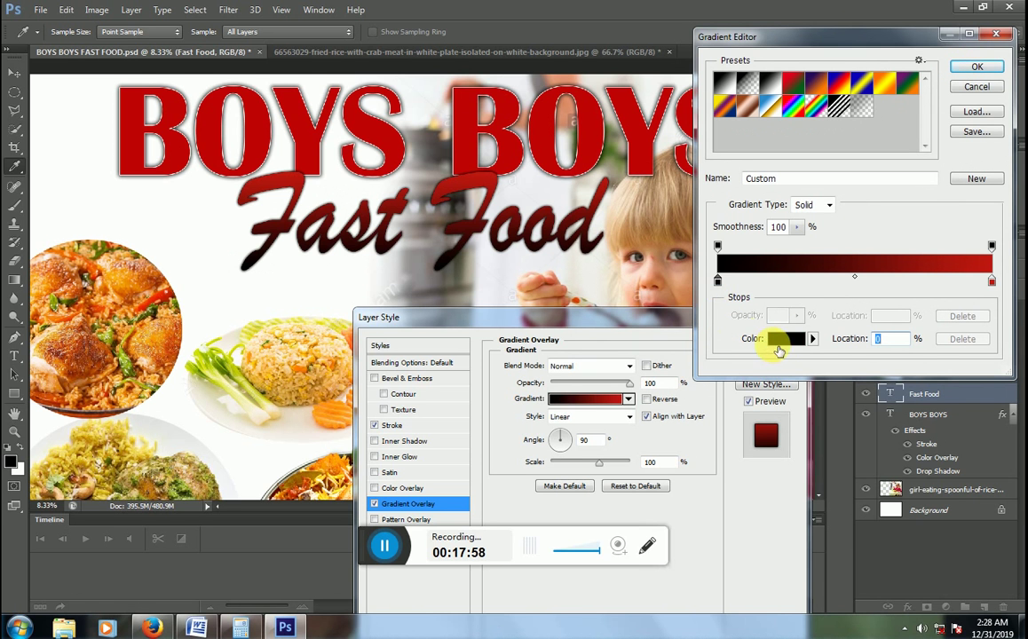
click(785, 338)
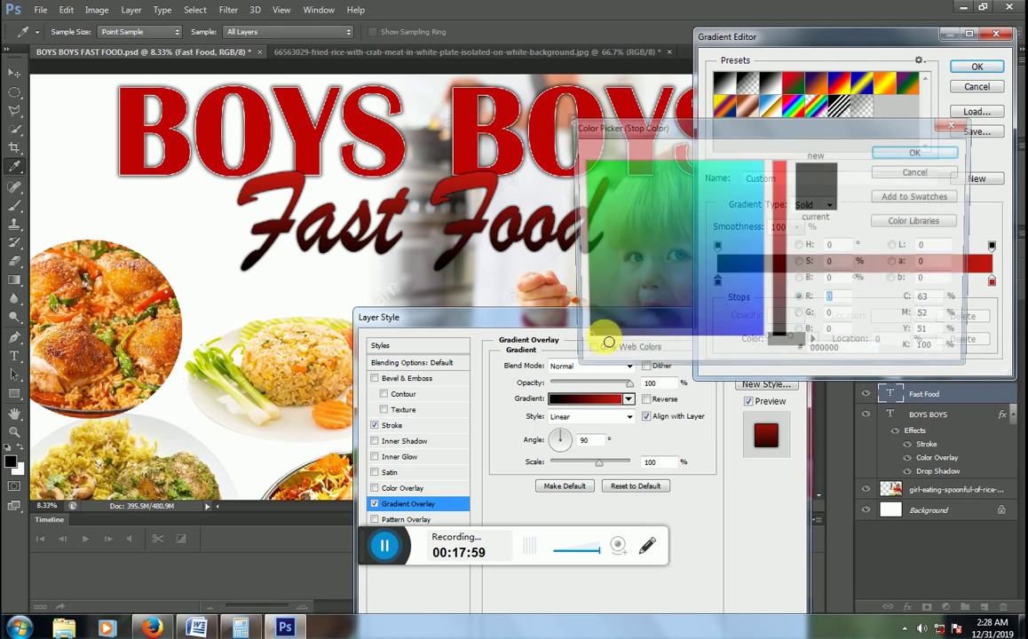
click(634, 240)
drag(692, 244, 733, 208)
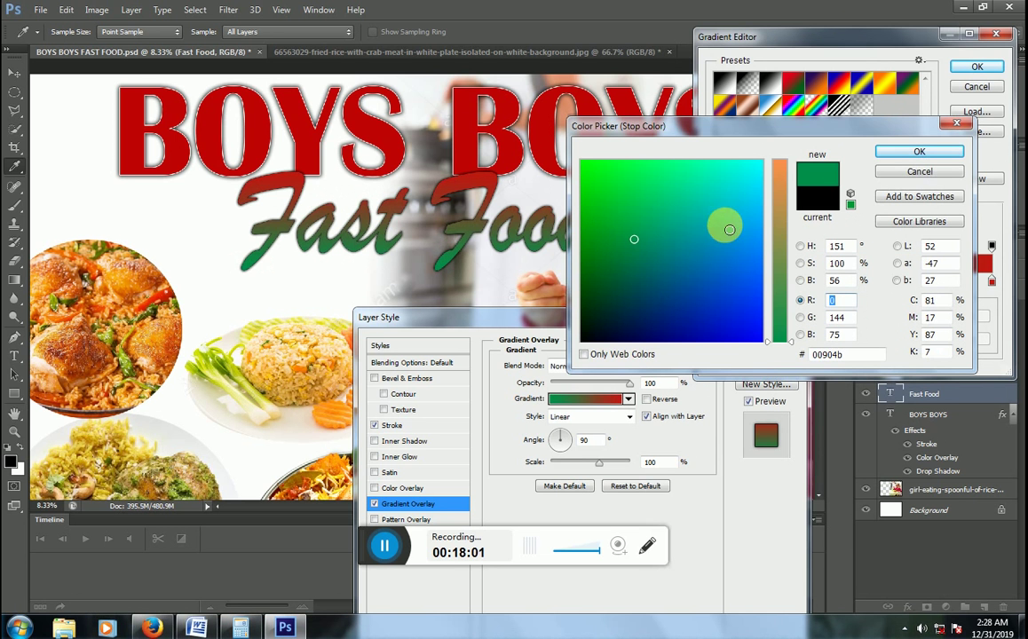
click(755, 231)
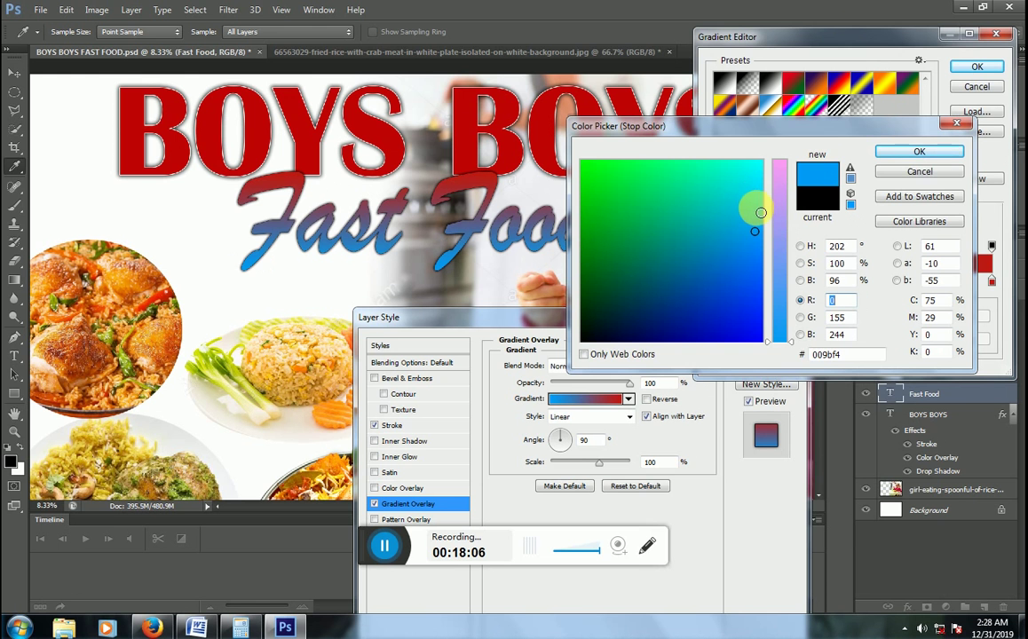
click(905, 151)
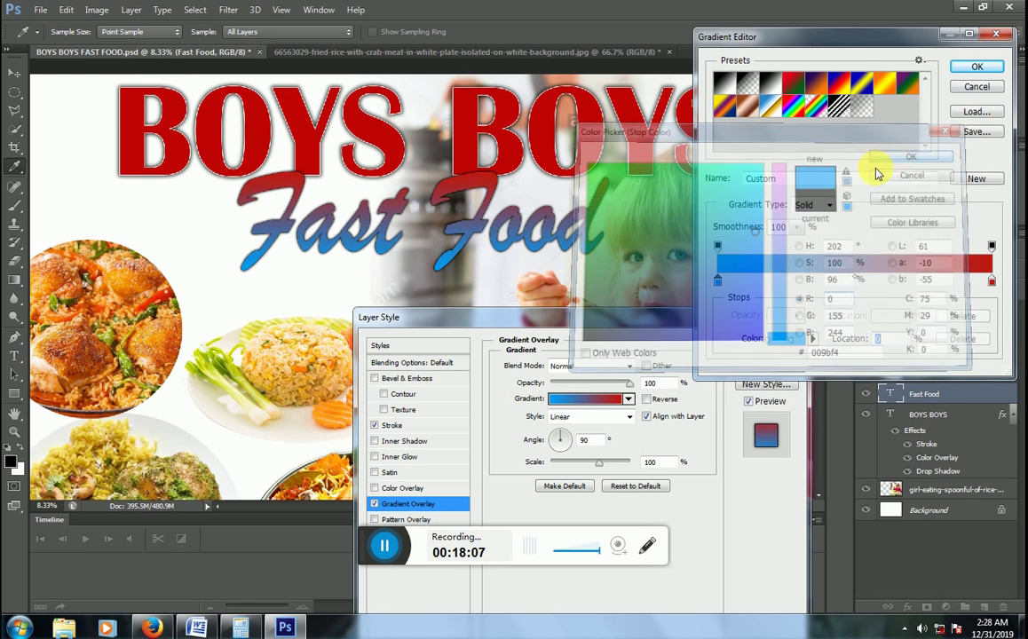
click(977, 67)
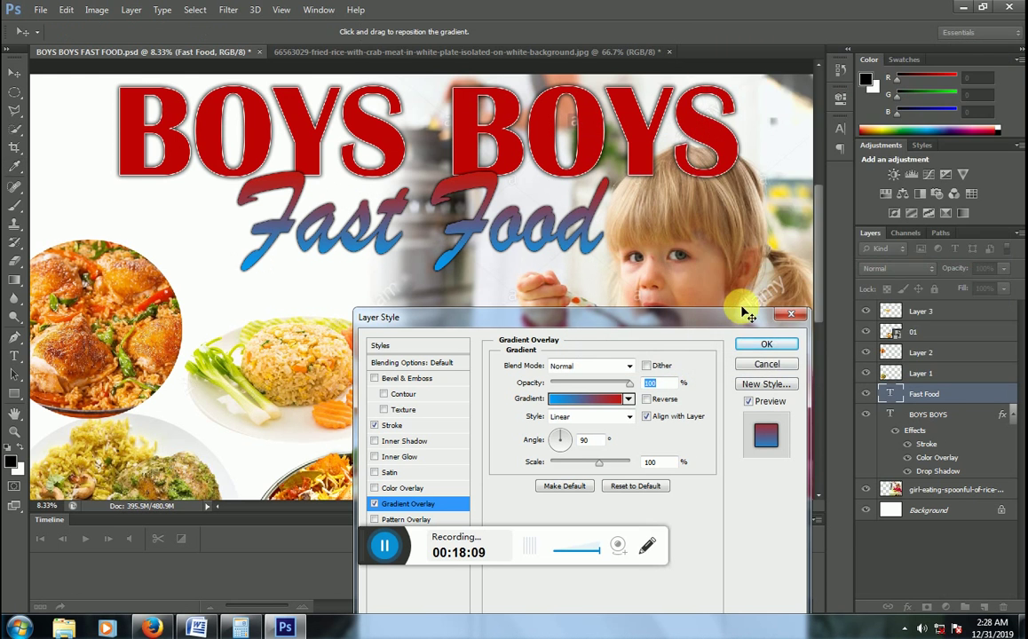
click(764, 345)
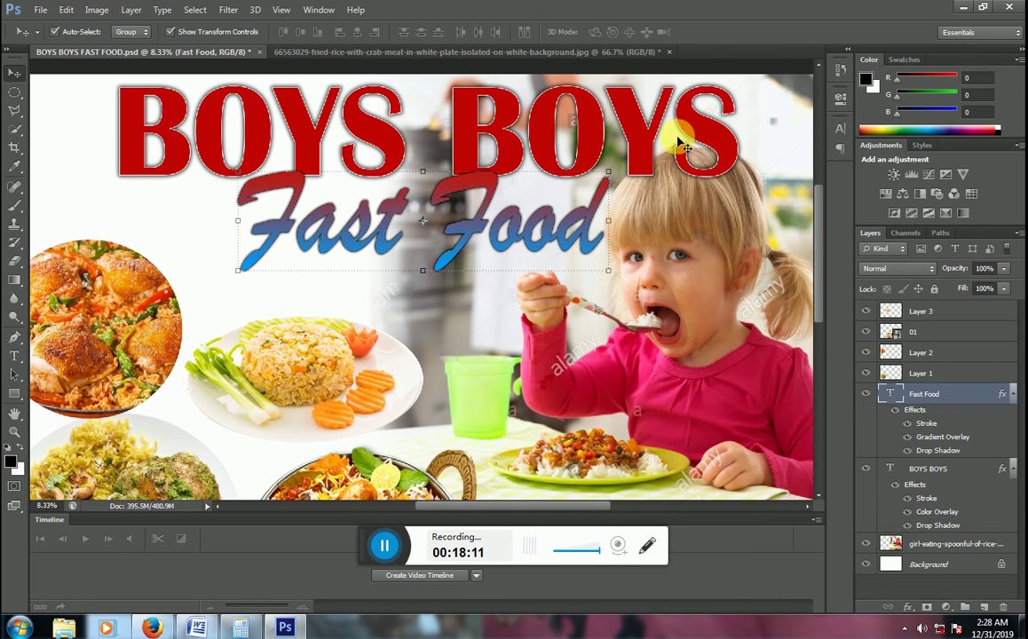
Change the BOYS BOYS Color Overlay from red to deep blue #0404c0 (hue 240).
click(635, 125)
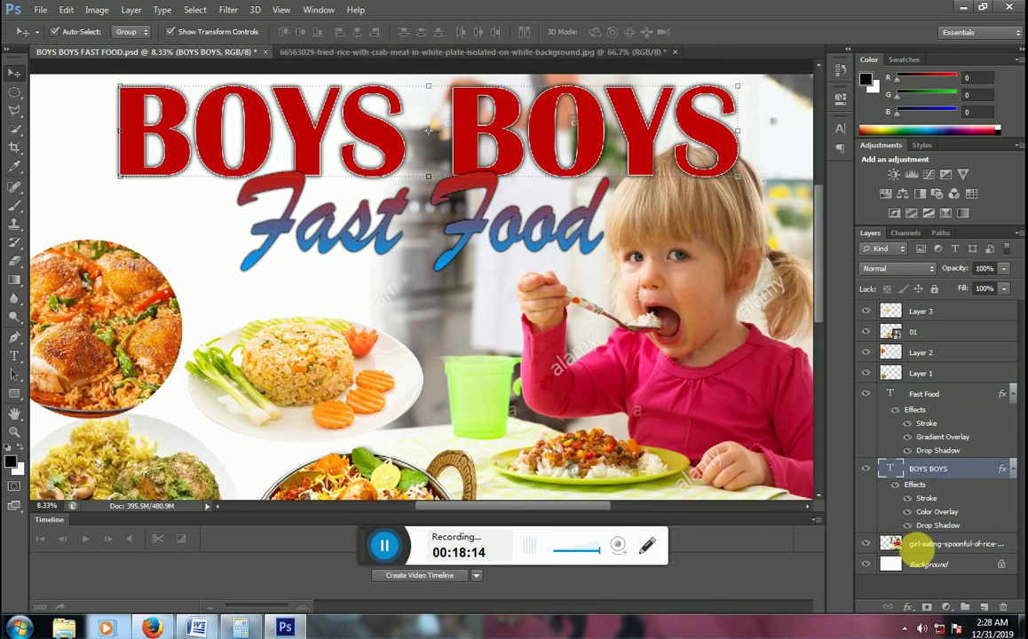
click(907, 607)
click(928, 532)
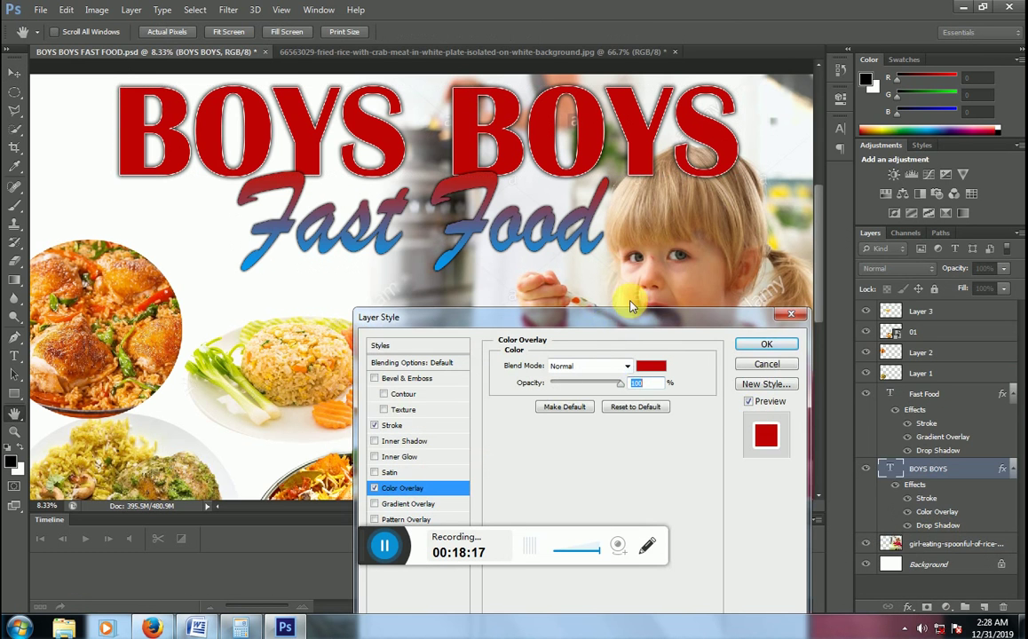
drag(629, 305, 753, 265)
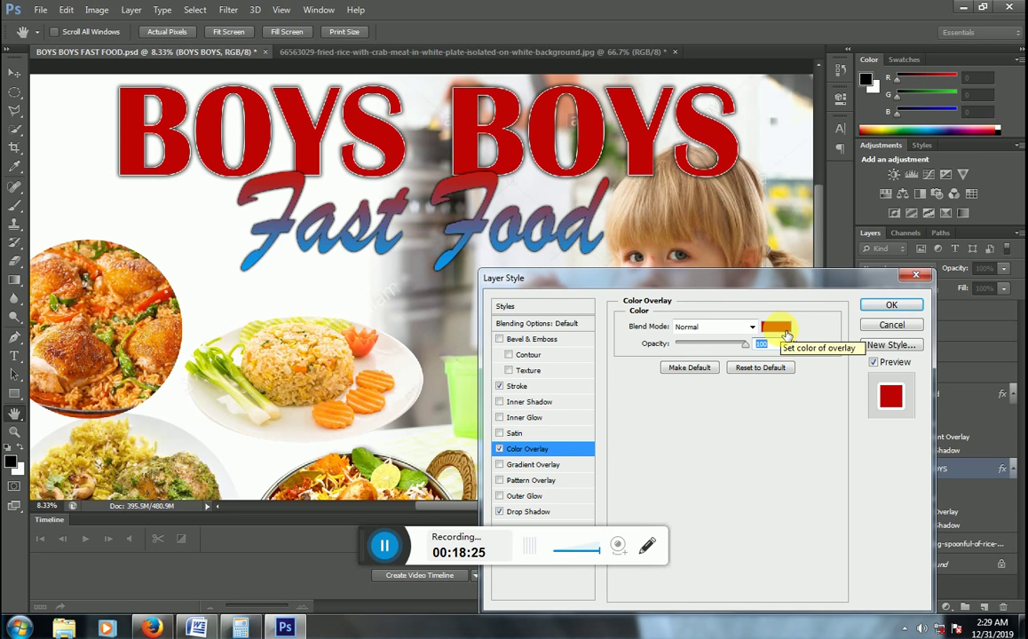
click(777, 328)
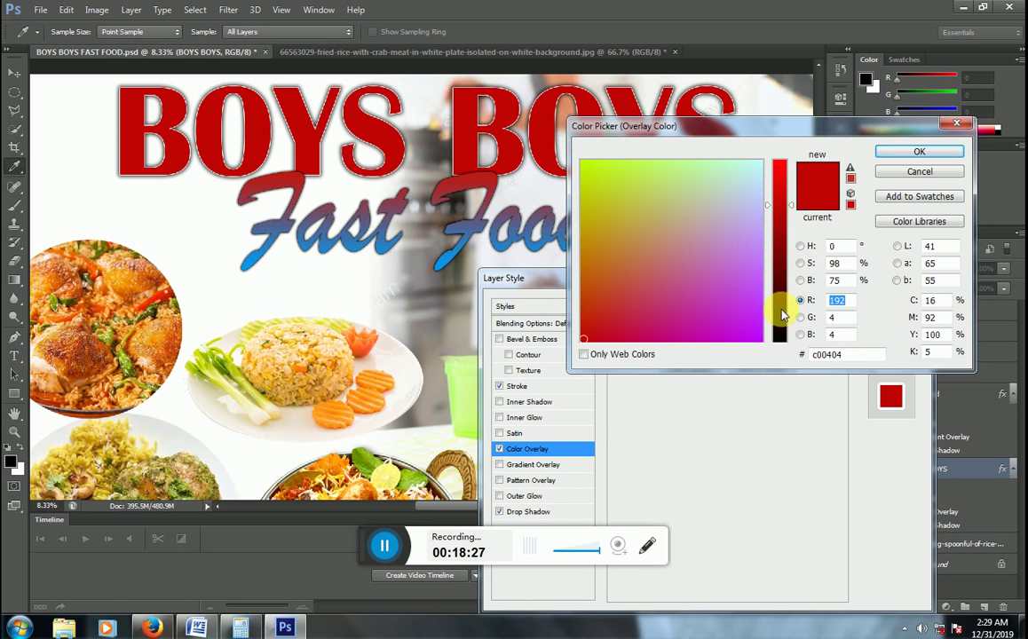
click(799, 246)
click(779, 226)
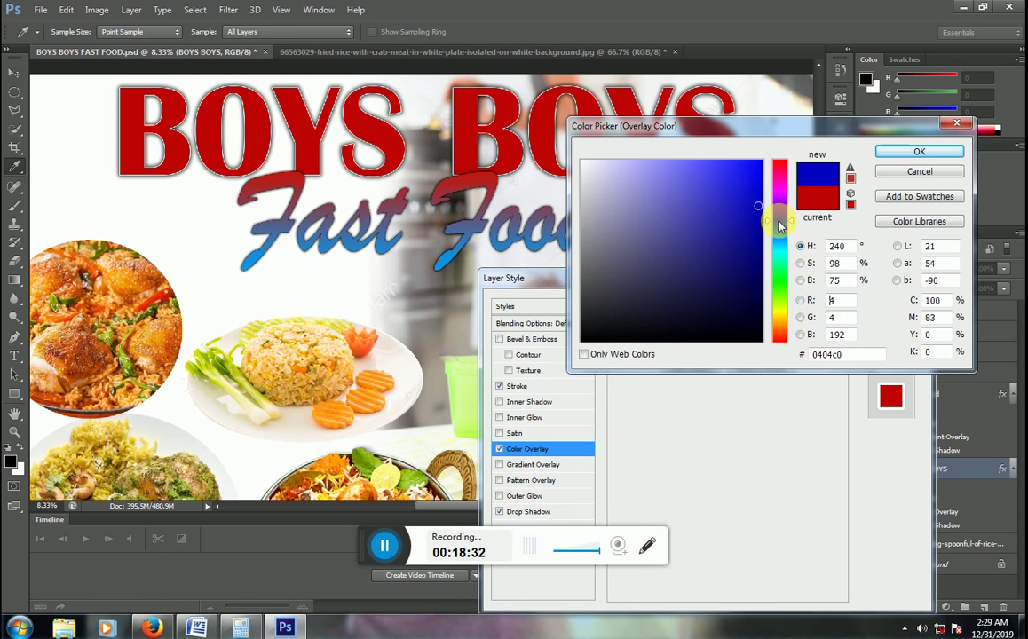
click(919, 152)
click(909, 304)
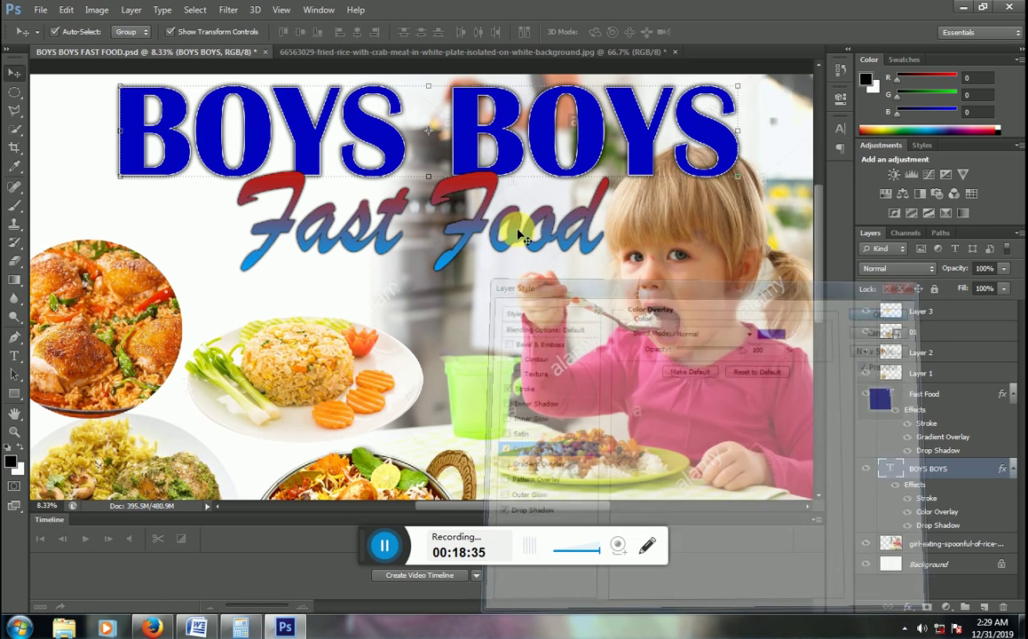
click(518, 232)
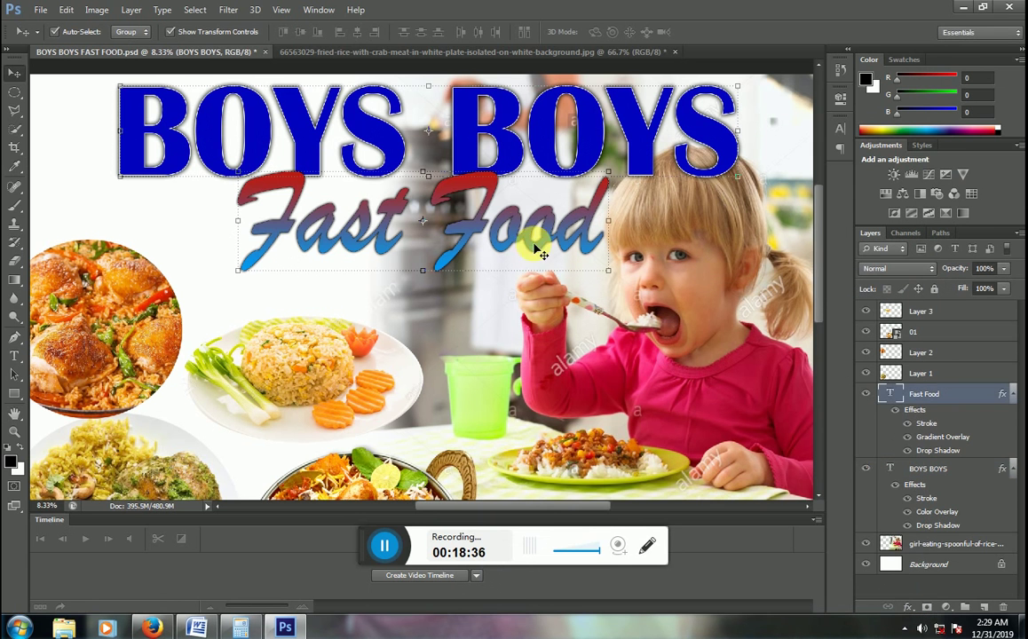
Change the Fast Food title's Stroke to white with a 5 px size.
click(913, 611)
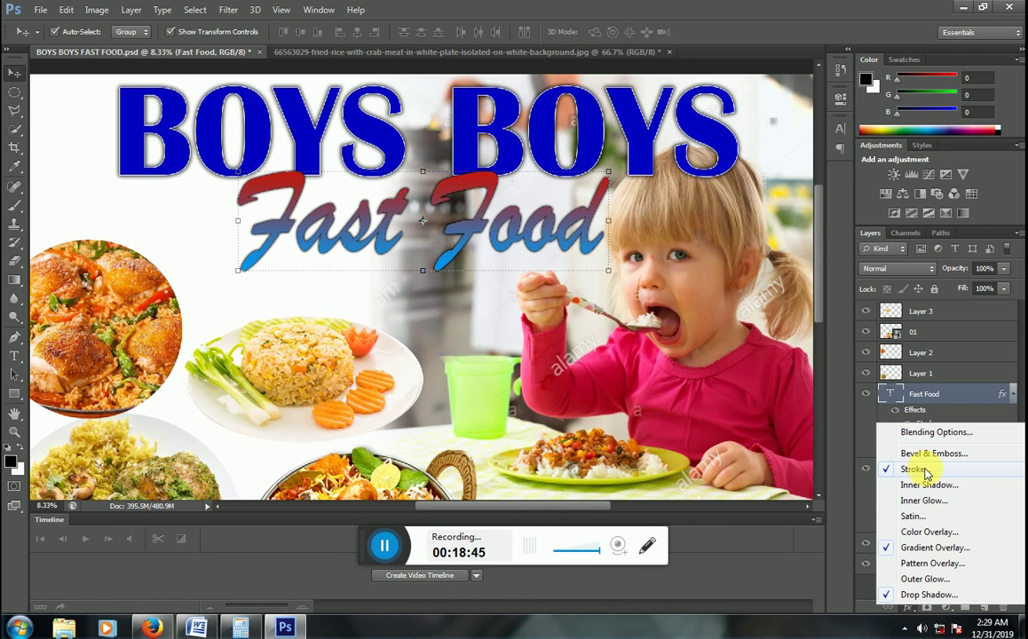
click(925, 473)
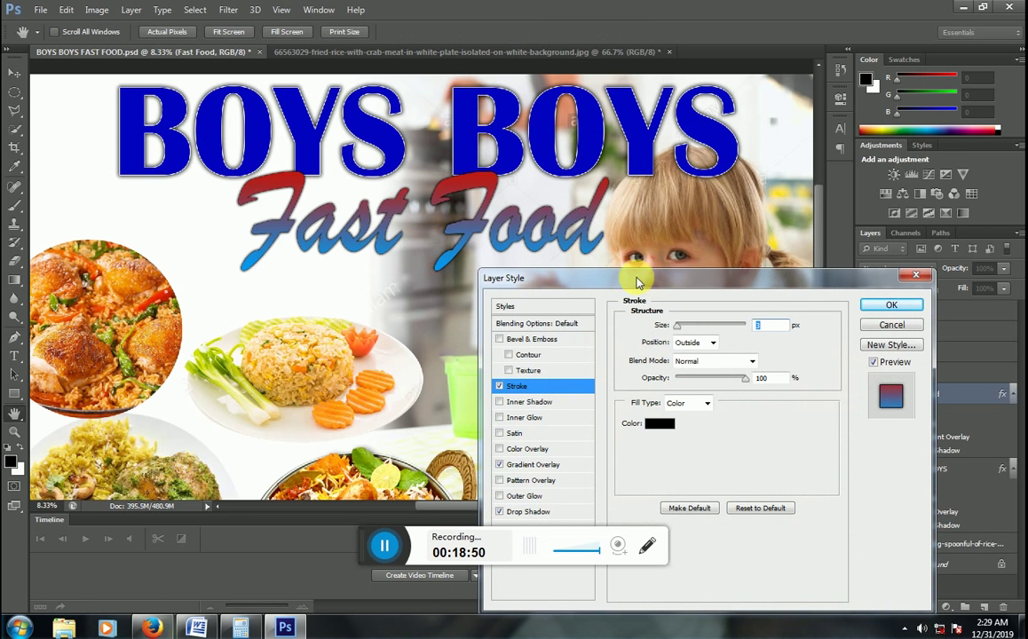
drag(570, 278, 630, 214)
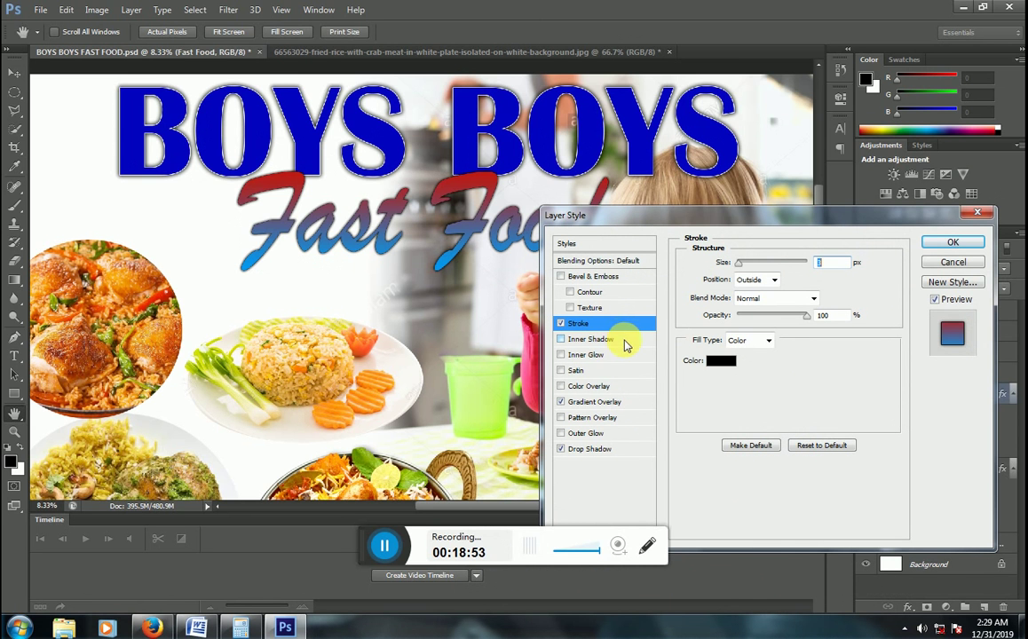
click(607, 405)
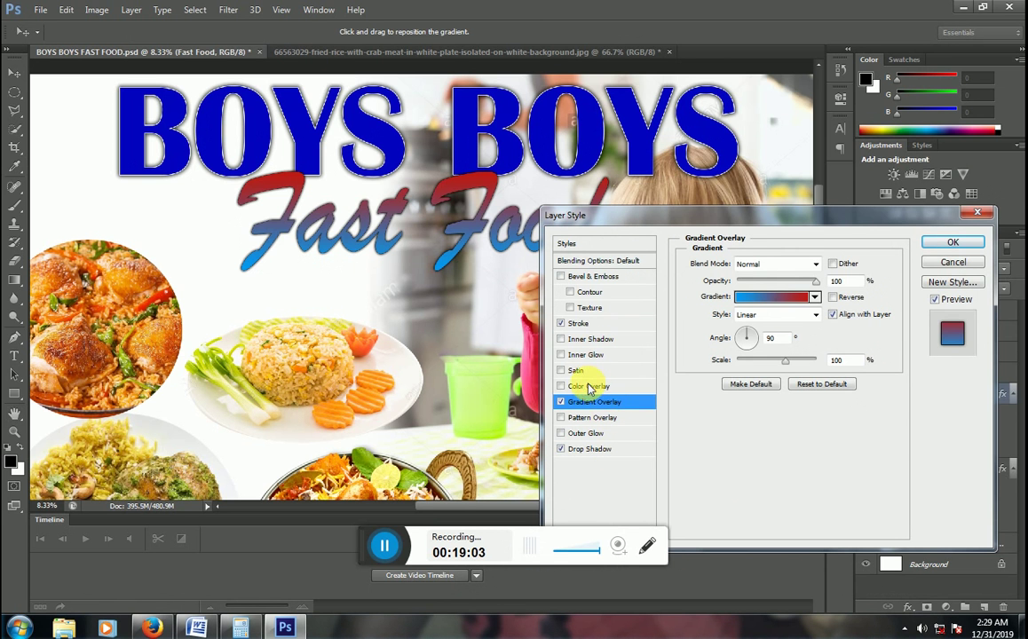
click(587, 325)
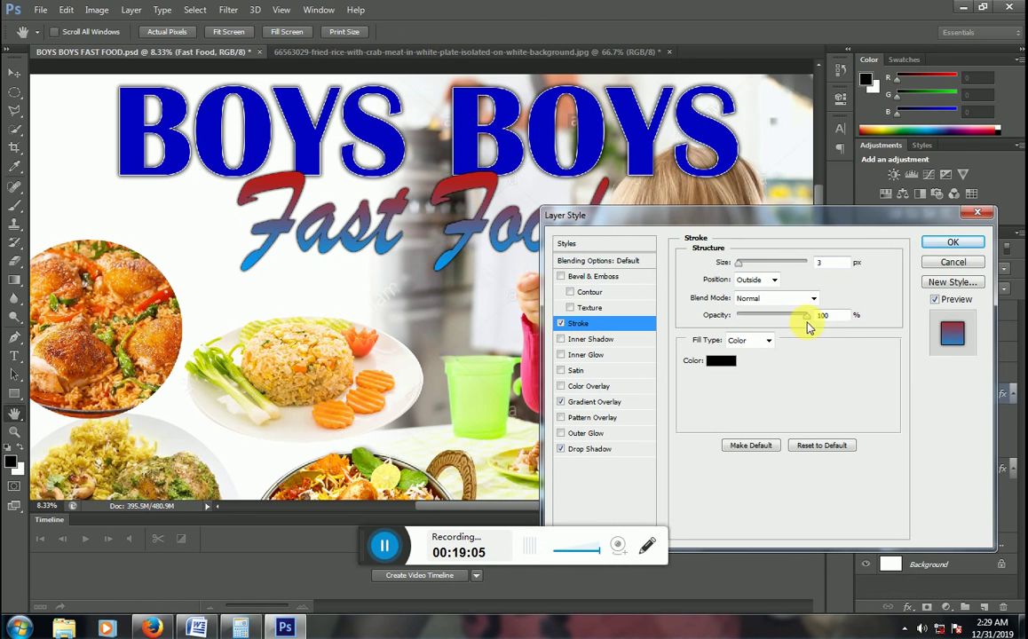
click(721, 360)
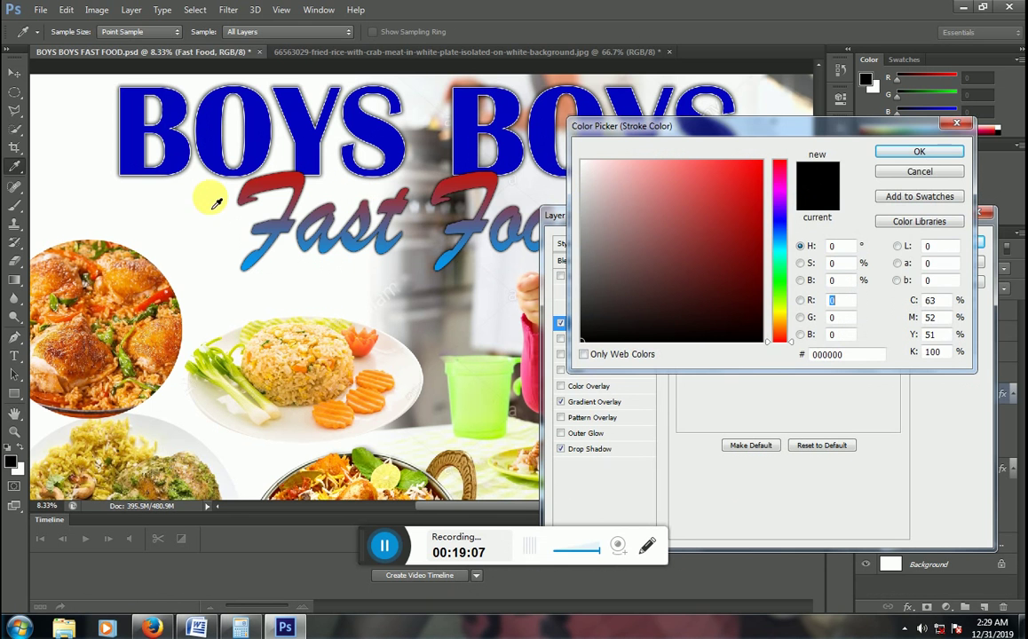
click(197, 192)
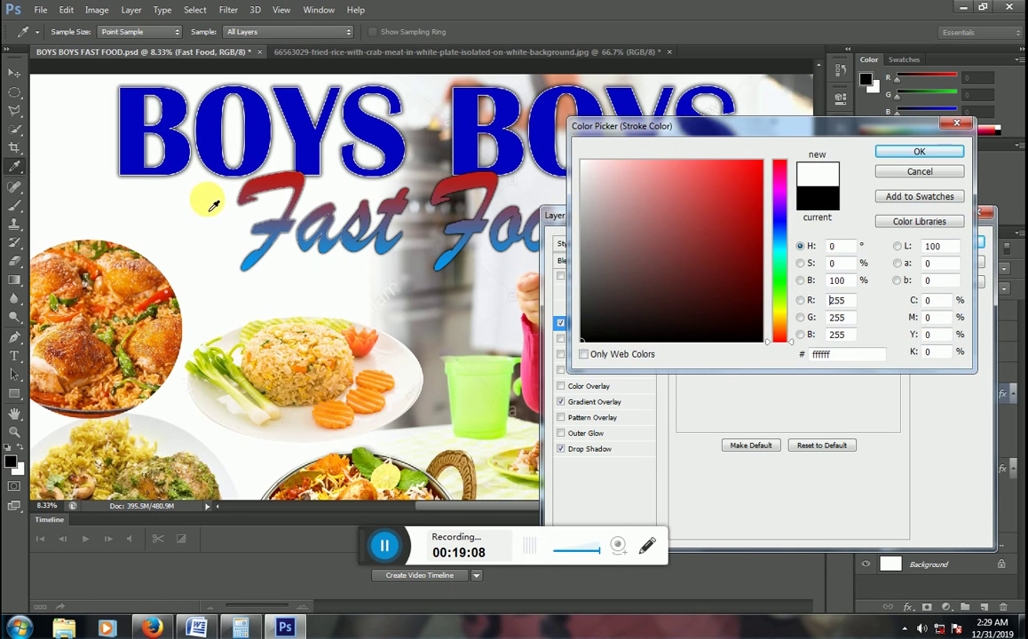
click(920, 153)
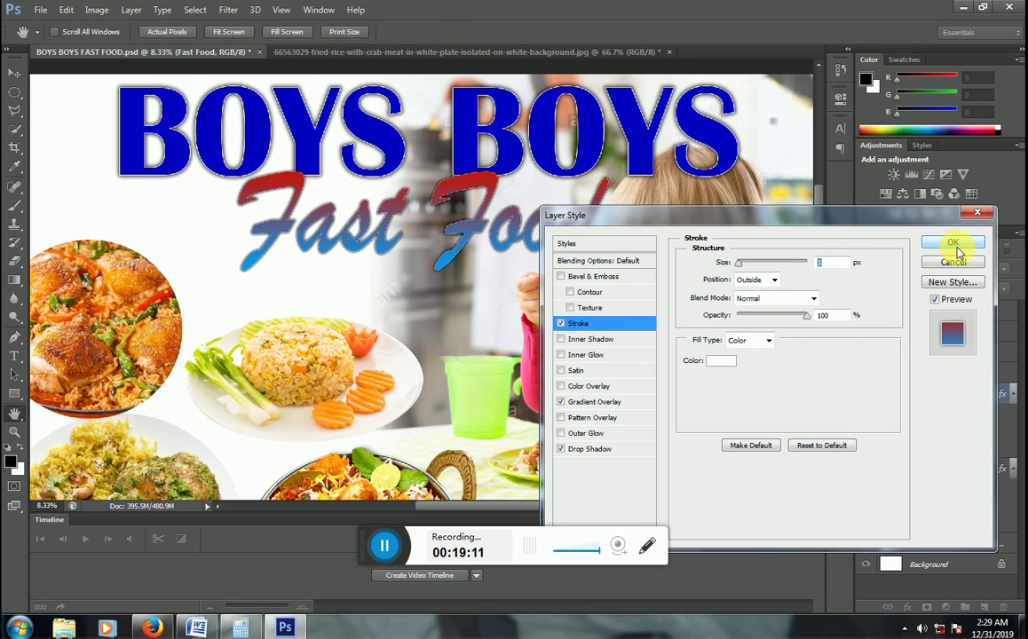
text(5)
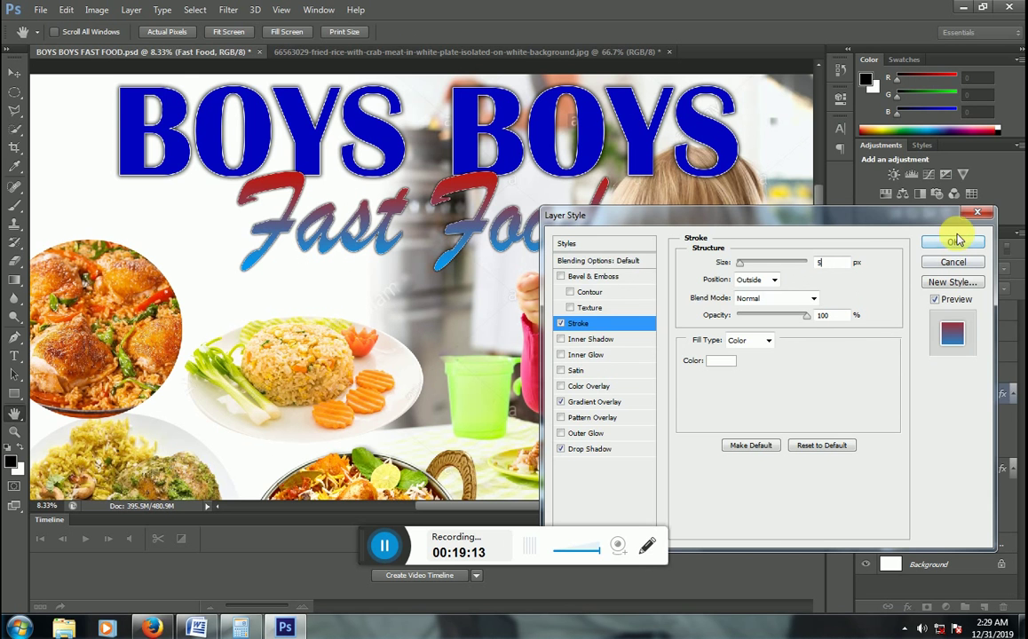
click(952, 243)
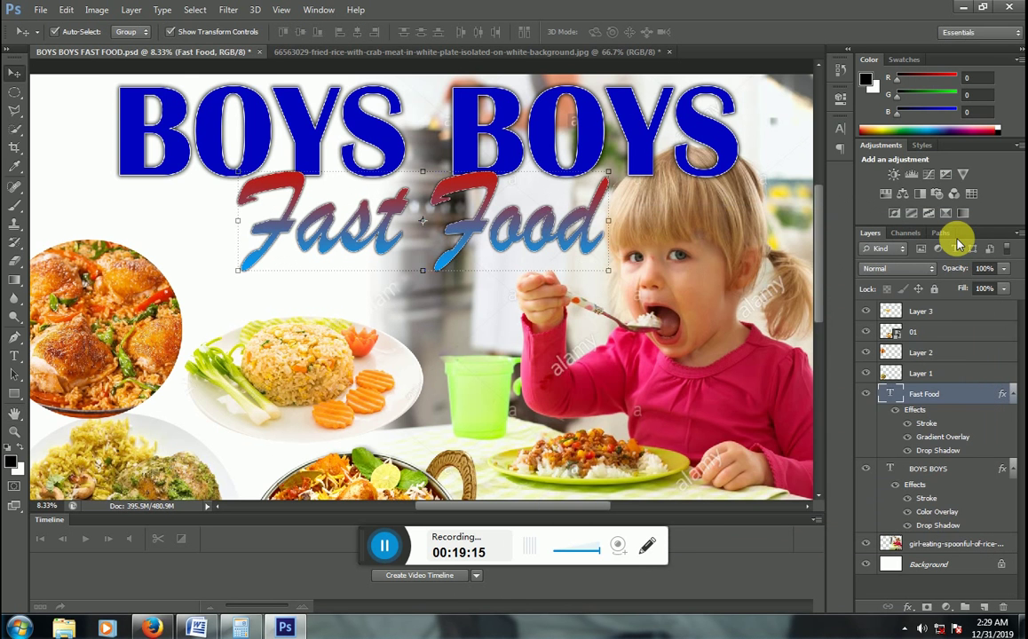
key(ctrl+minus)
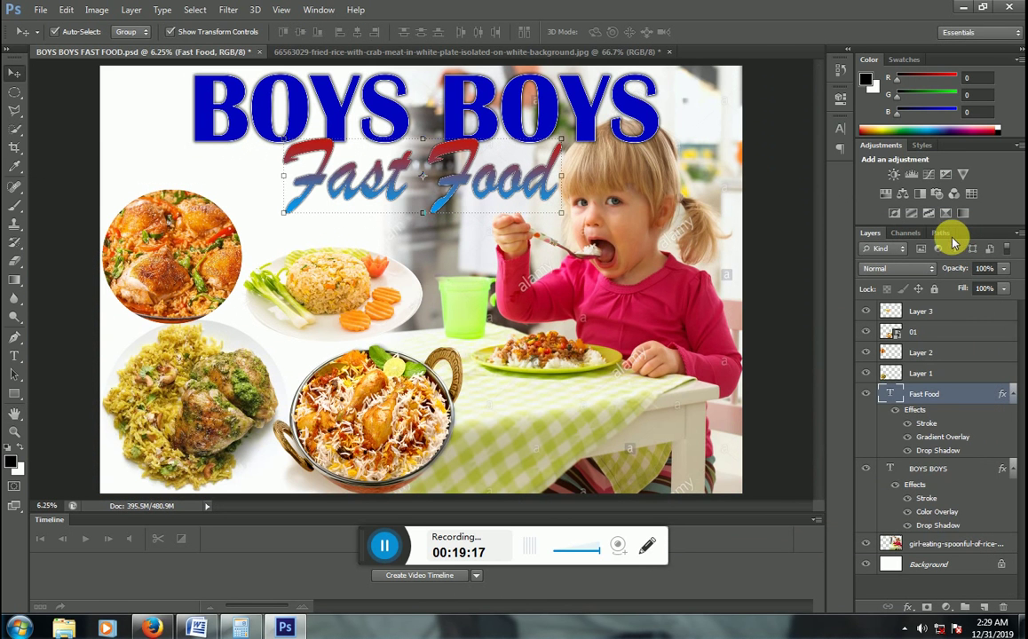
Draw a black rectangle at the banner's lower right, stretching its left and top edges outward.
click(784, 346)
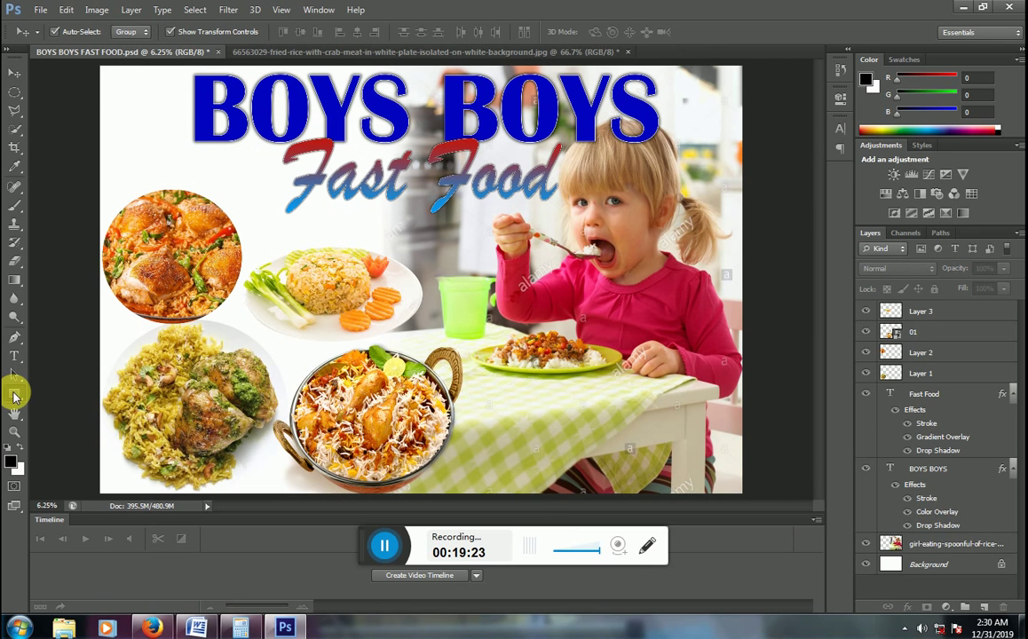
drag(14, 397, 56, 396)
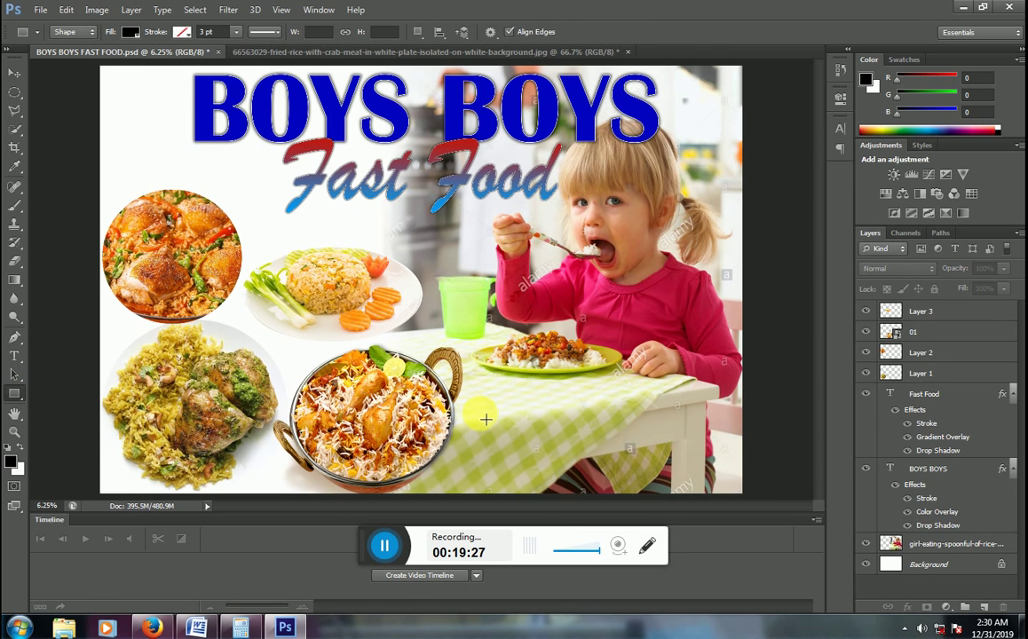
drag(480, 412, 751, 501)
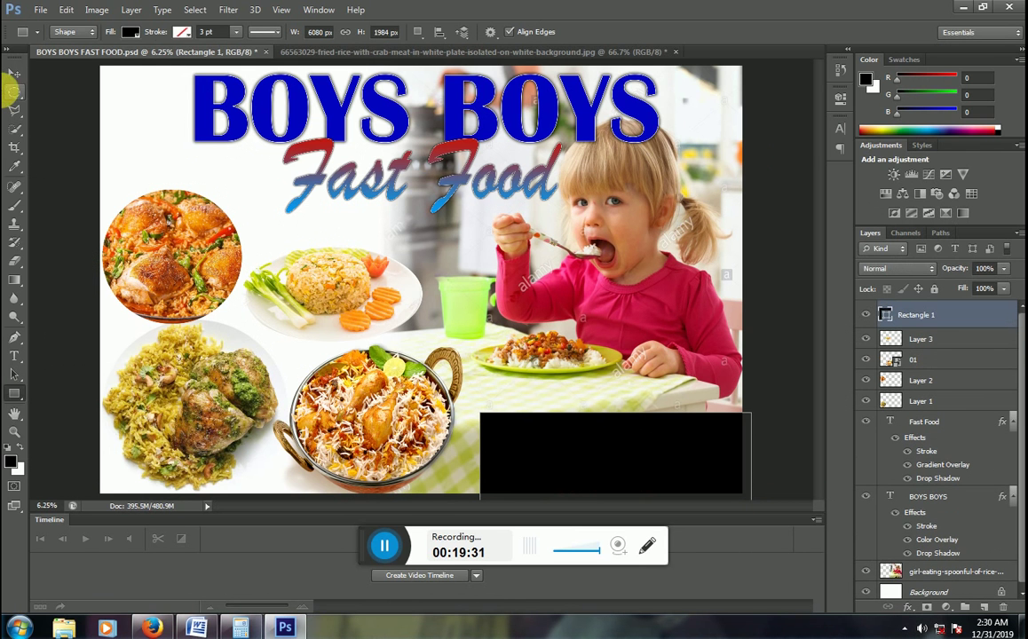
click(13, 72)
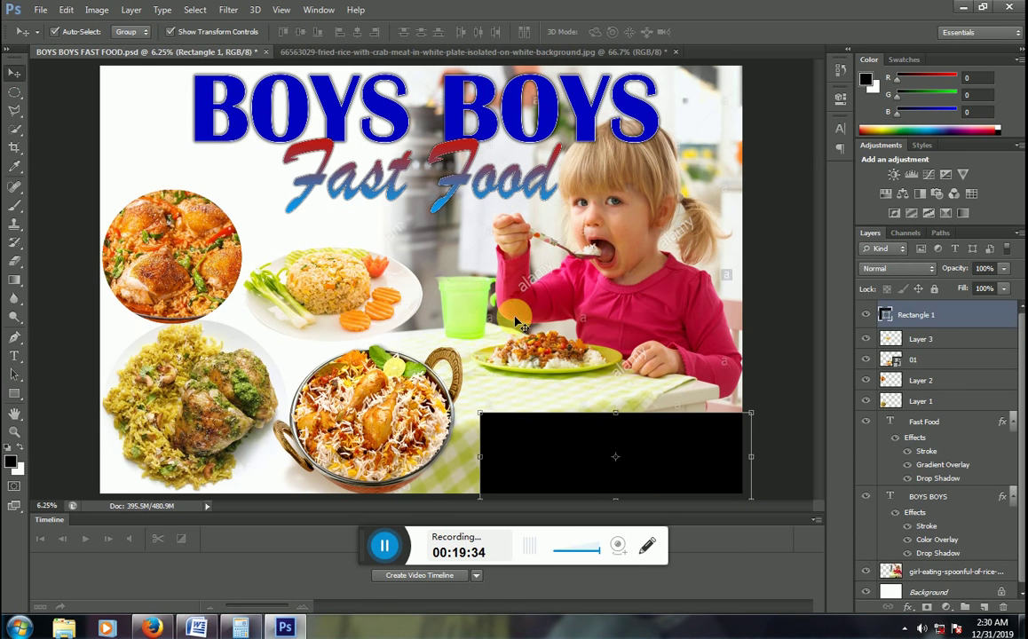
drag(480, 456, 433, 460)
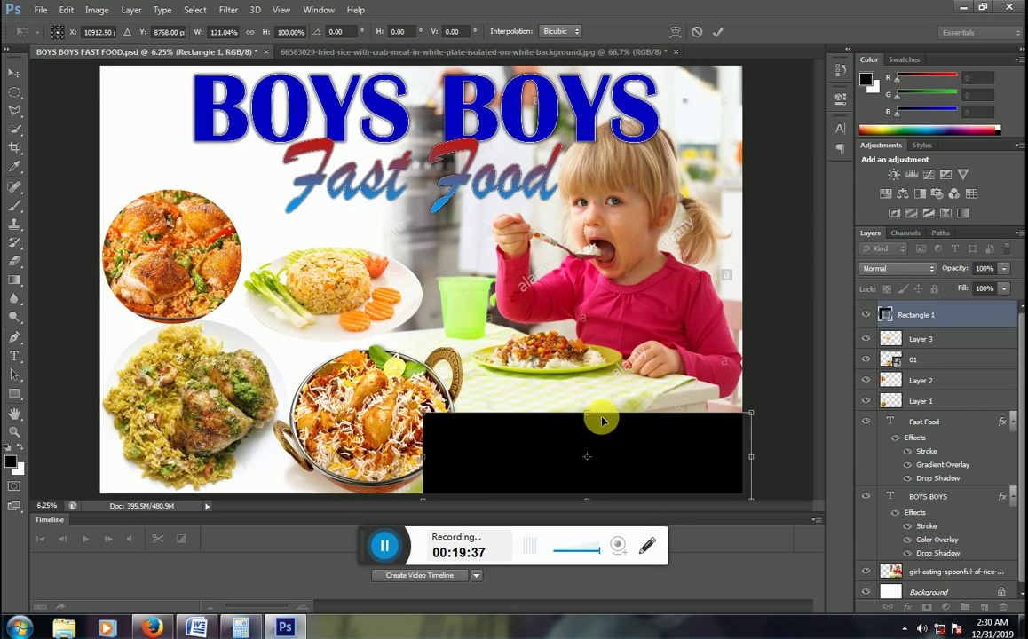
drag(589, 413, 587, 400)
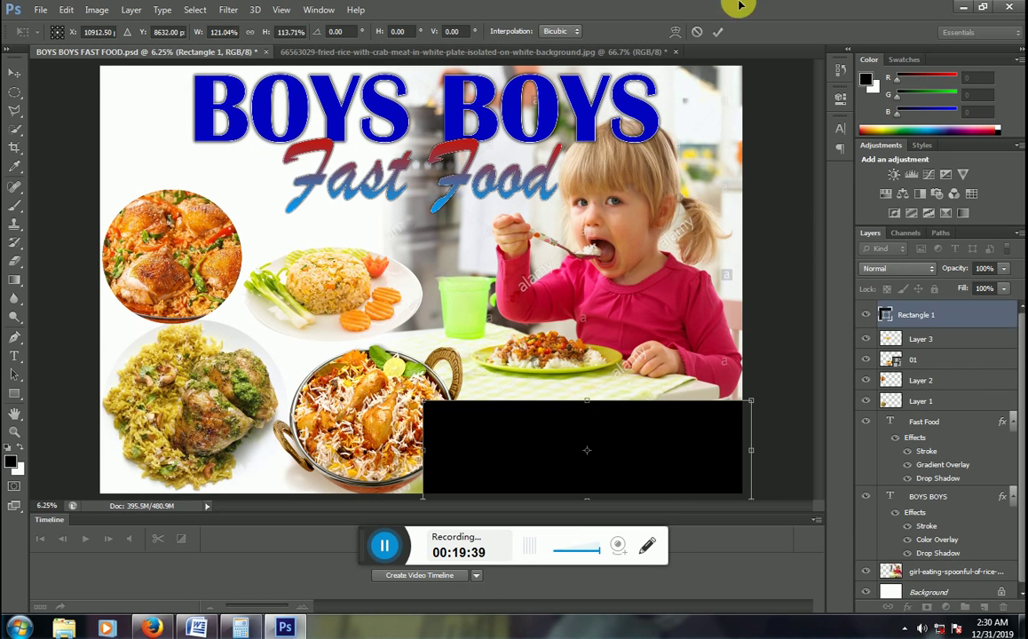
click(717, 31)
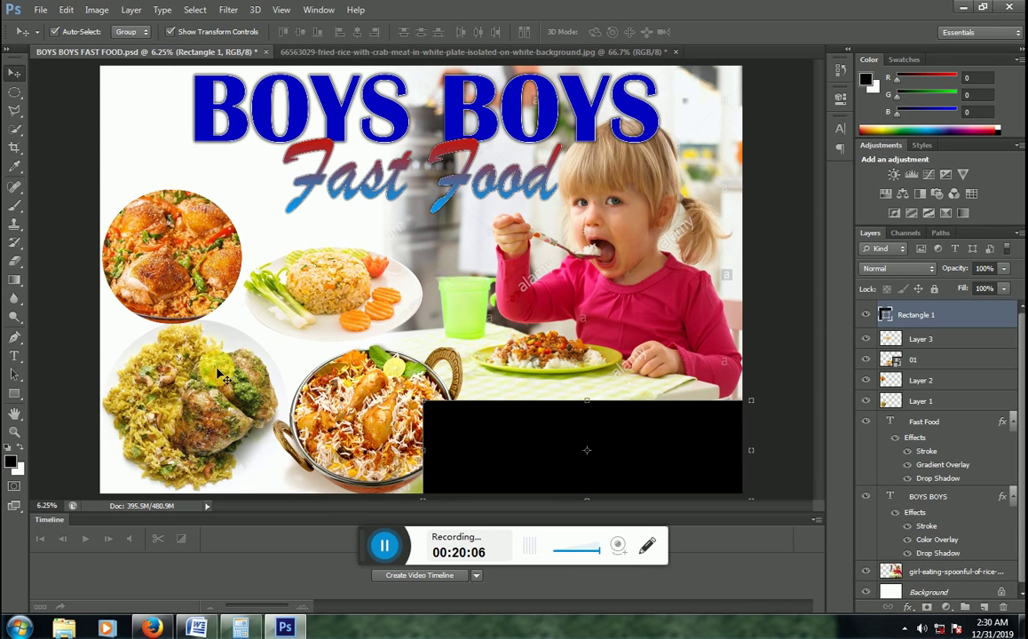
Rasterize the rectangle and erase its corner beside the biryani bowl with a 3608 px eraser.
click(16, 260)
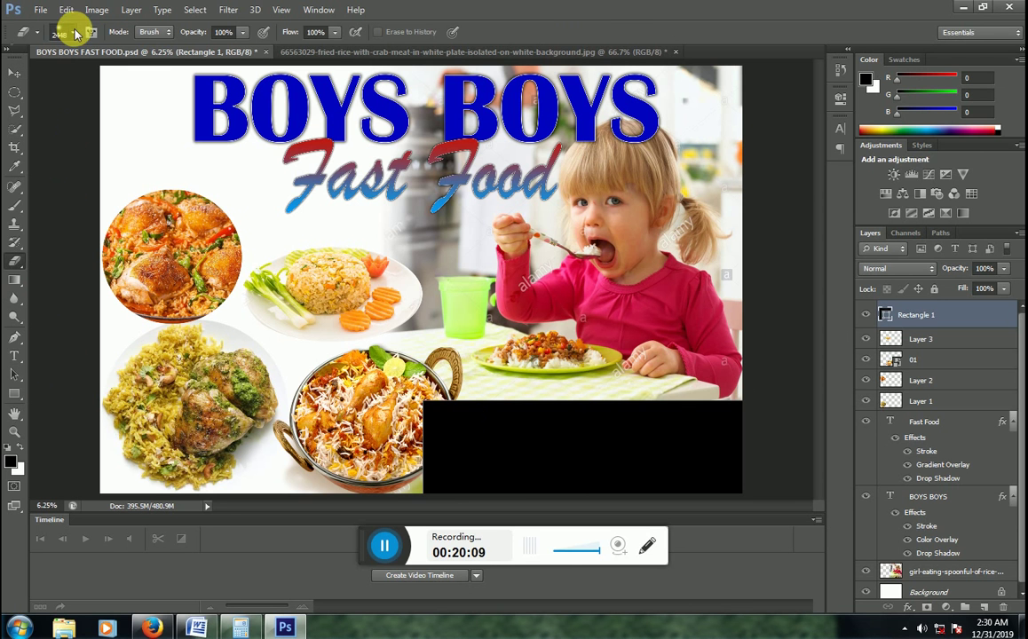
click(76, 34)
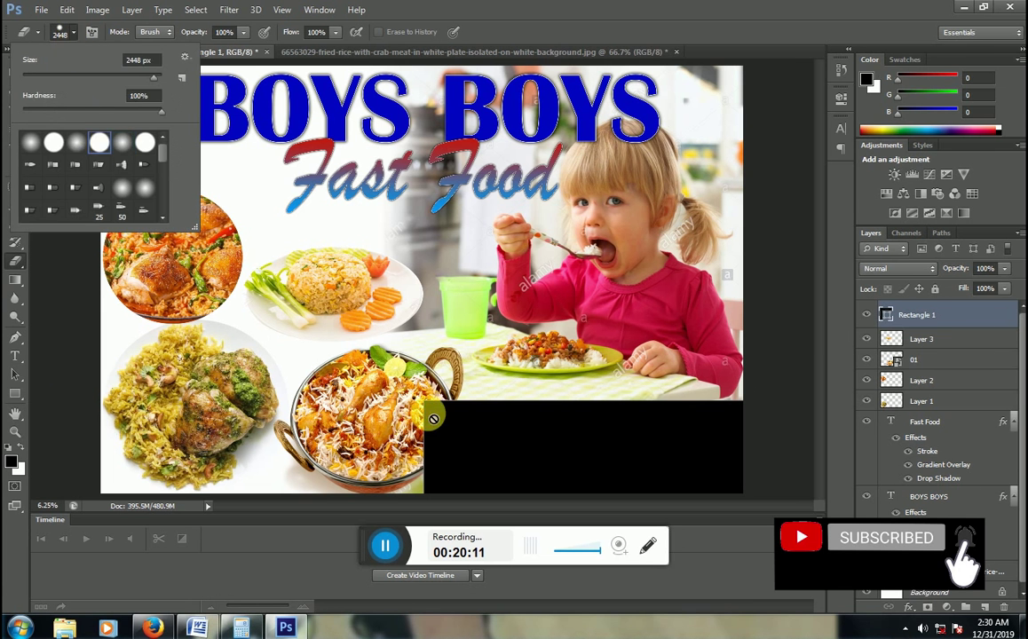
click(433, 419)
click(462, 238)
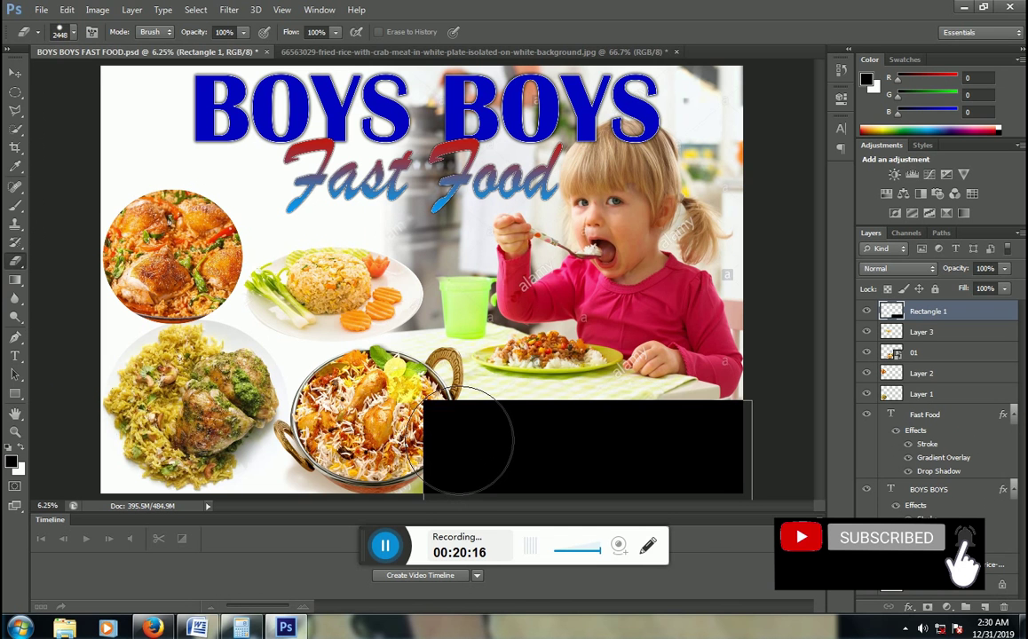
drag(468, 441, 464, 478)
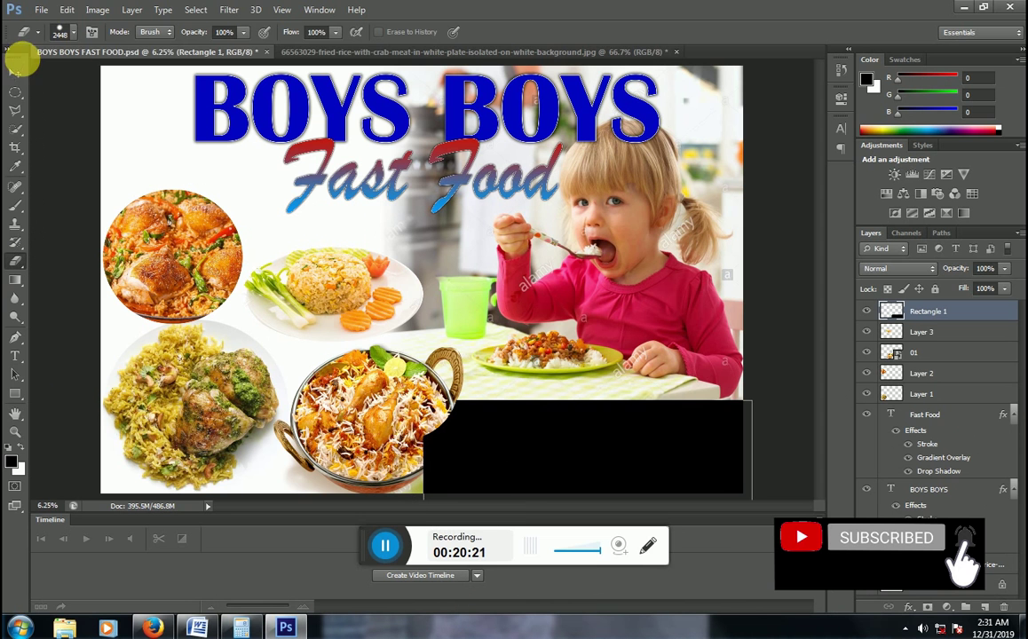
key(ctrl+minus)
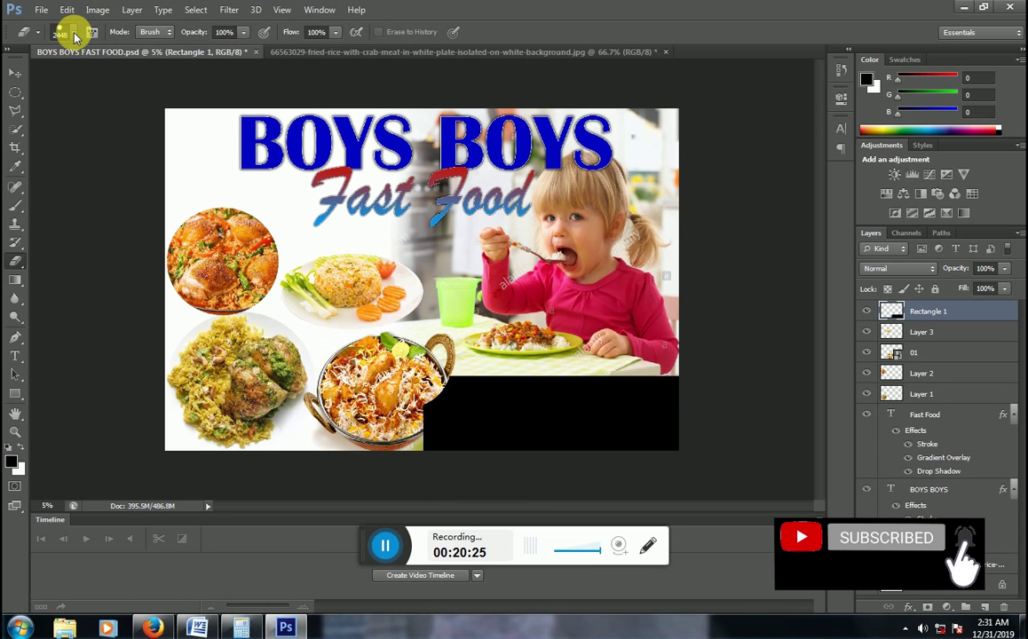
click(75, 34)
drag(153, 77, 157, 78)
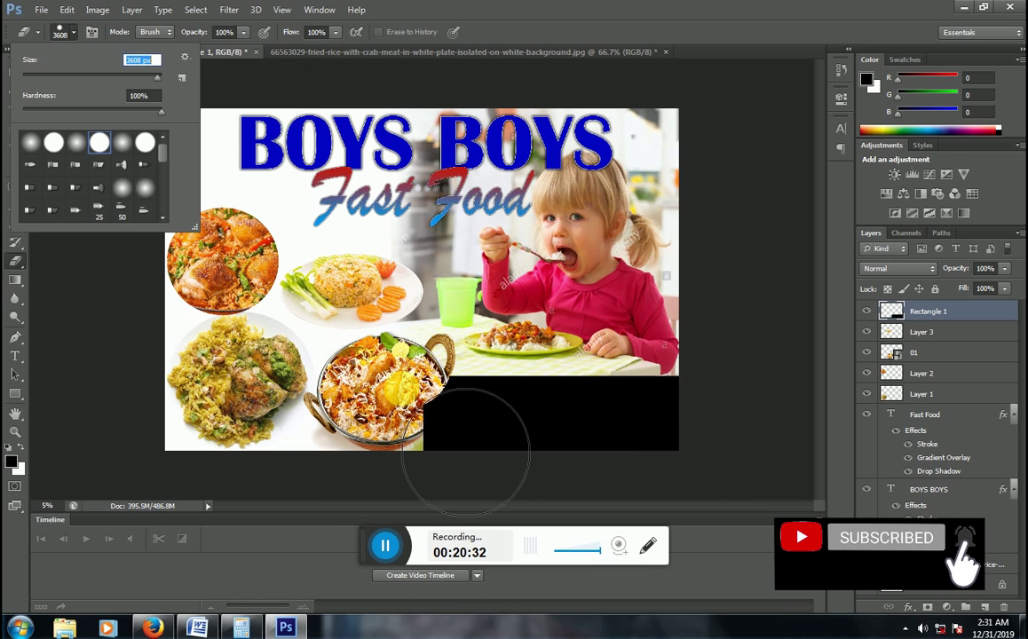
key(Return)
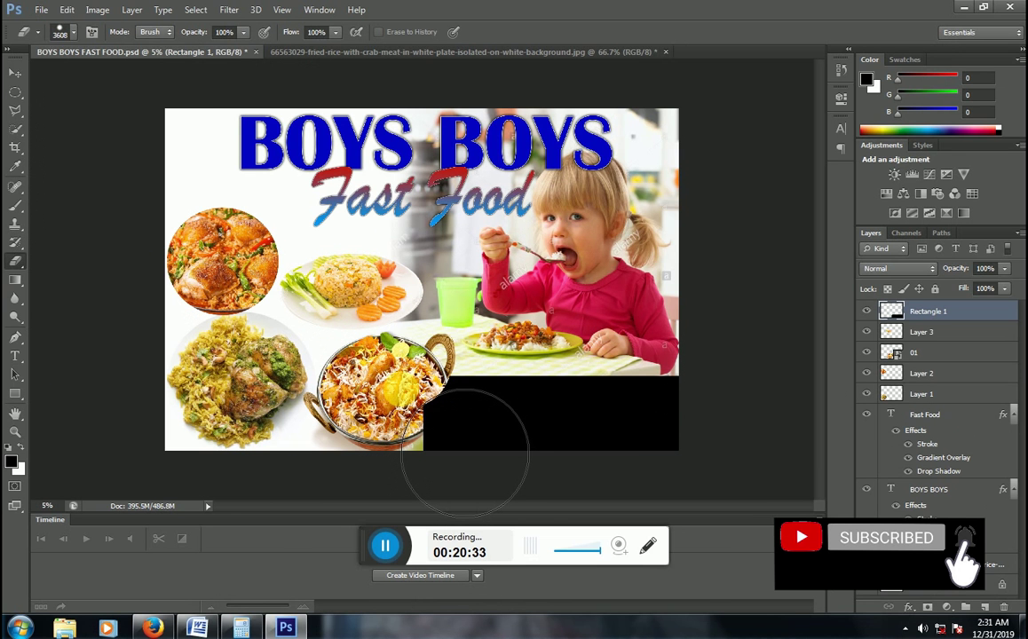
drag(465, 453, 458, 436)
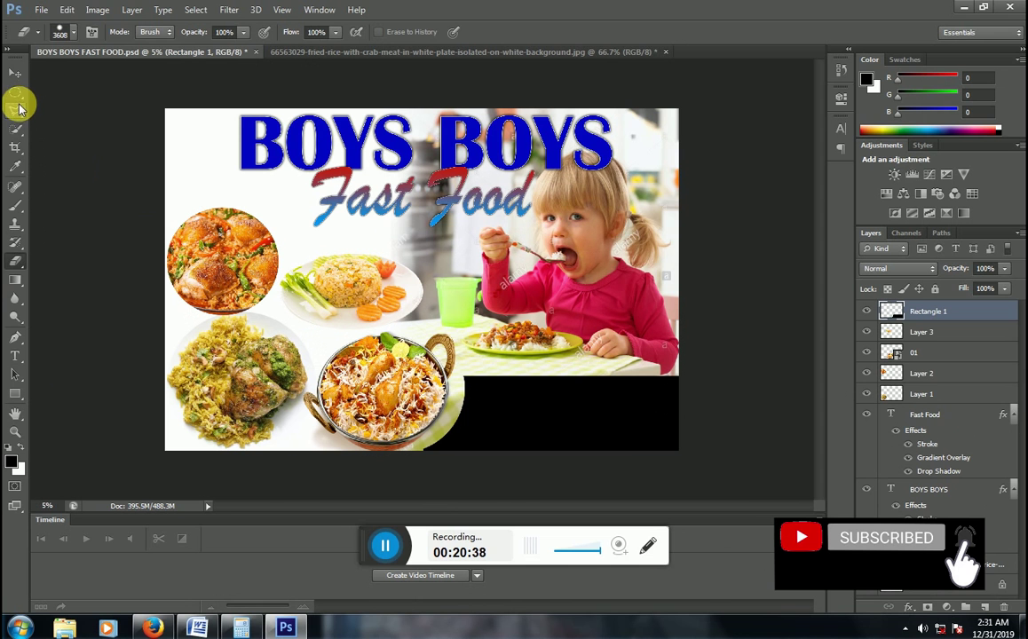
Stretch the black bar's left edge out to 102.45% width.
click(14, 73)
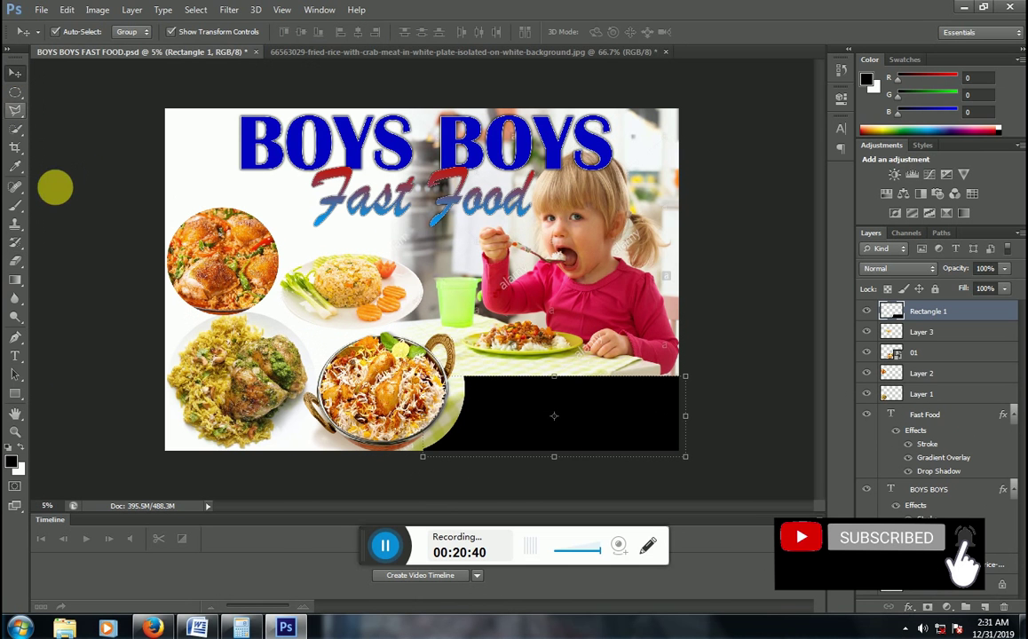
drag(430, 419, 423, 426)
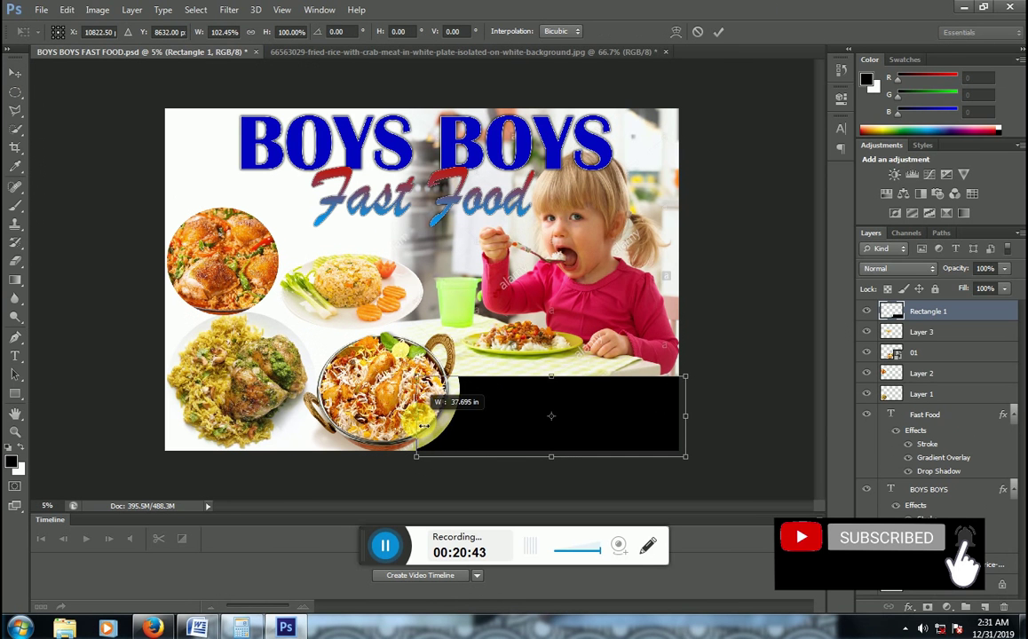
click(718, 32)
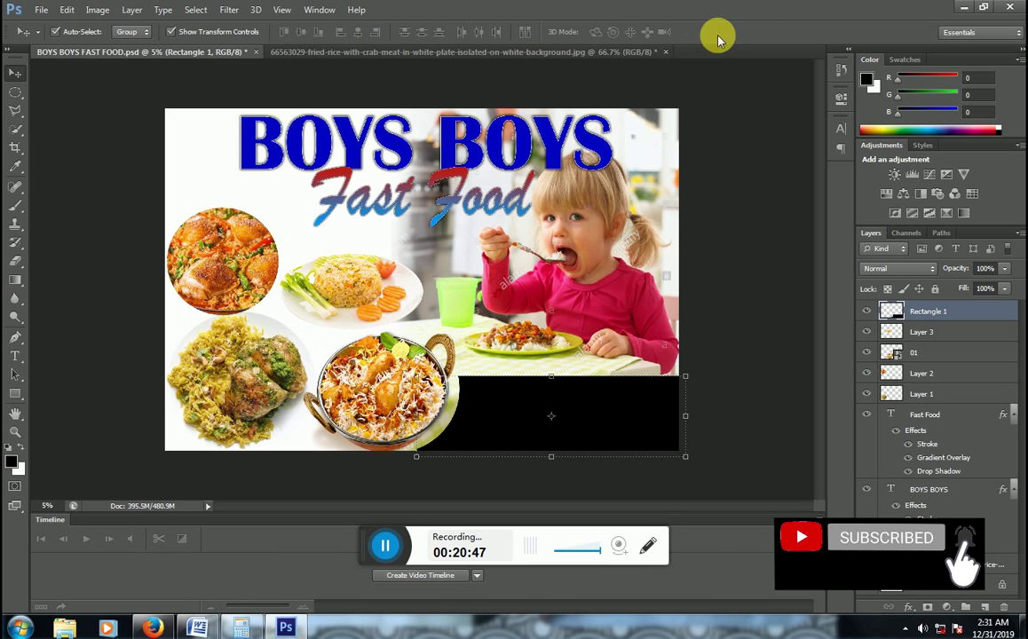
Give Rectangle 1 a Color Overlay using the blue sampled from the BOYS BOYS title.
click(604, 396)
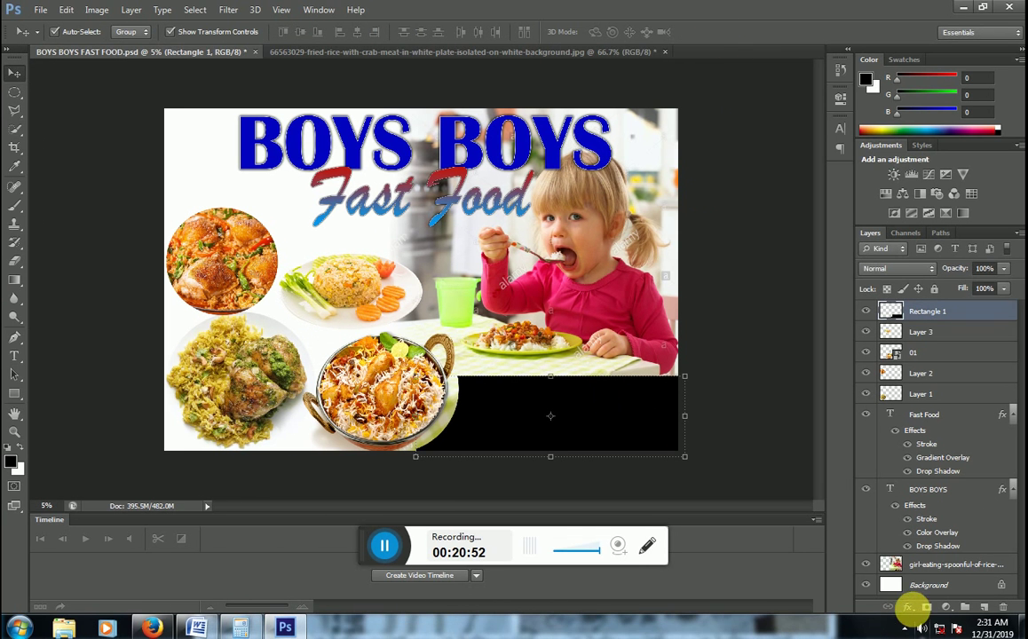
click(907, 607)
click(942, 535)
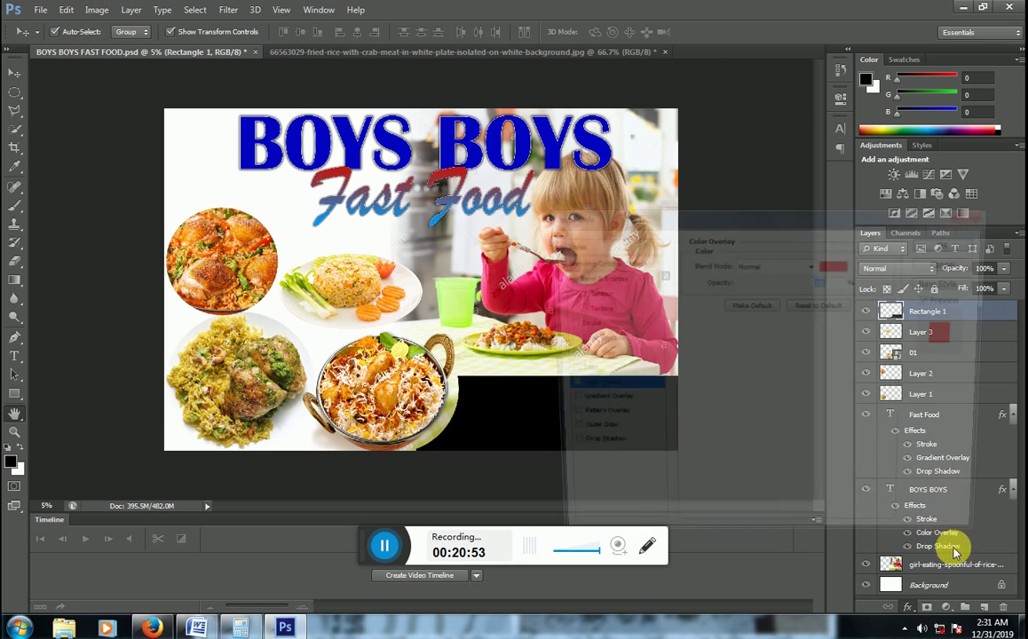
click(848, 267)
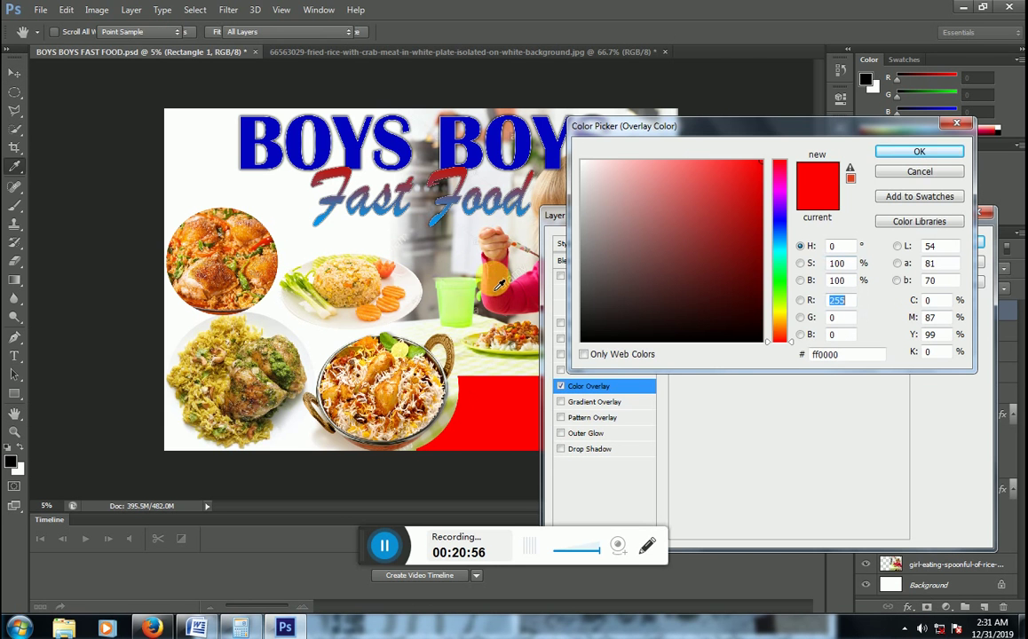
click(519, 302)
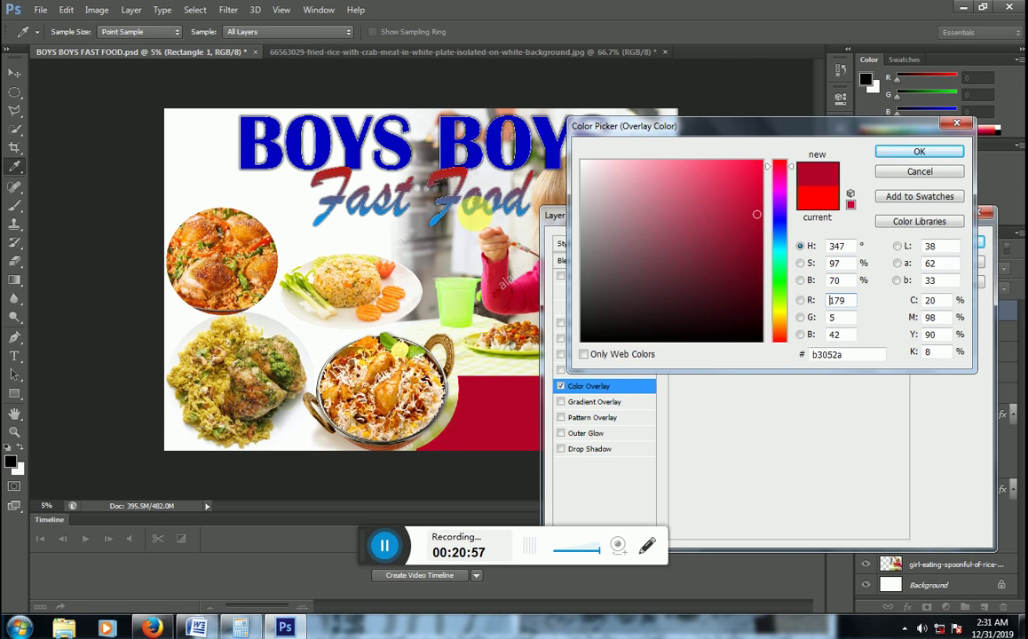
click(449, 155)
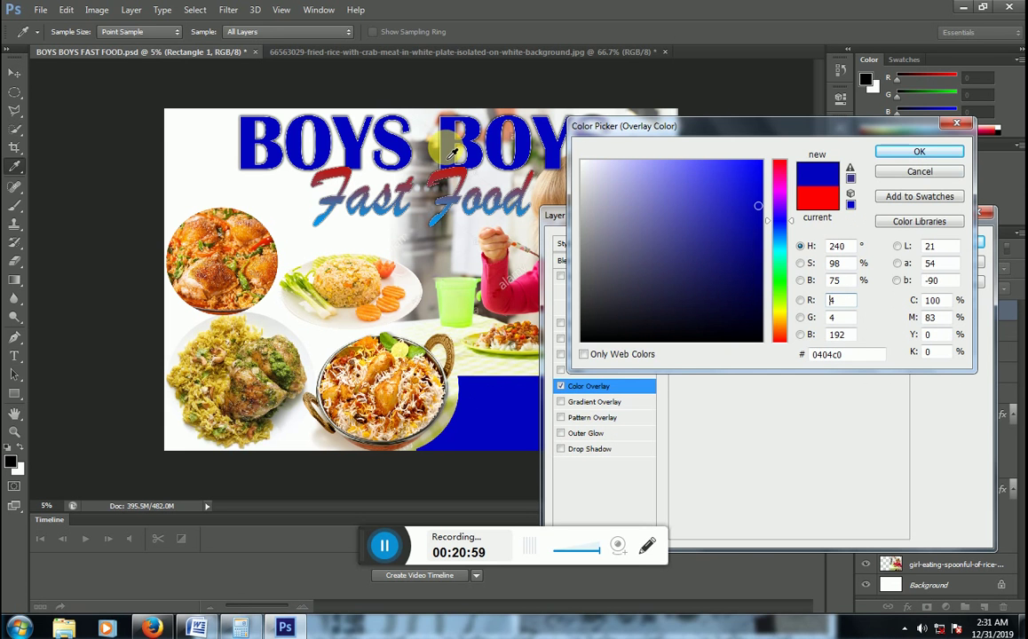
click(914, 153)
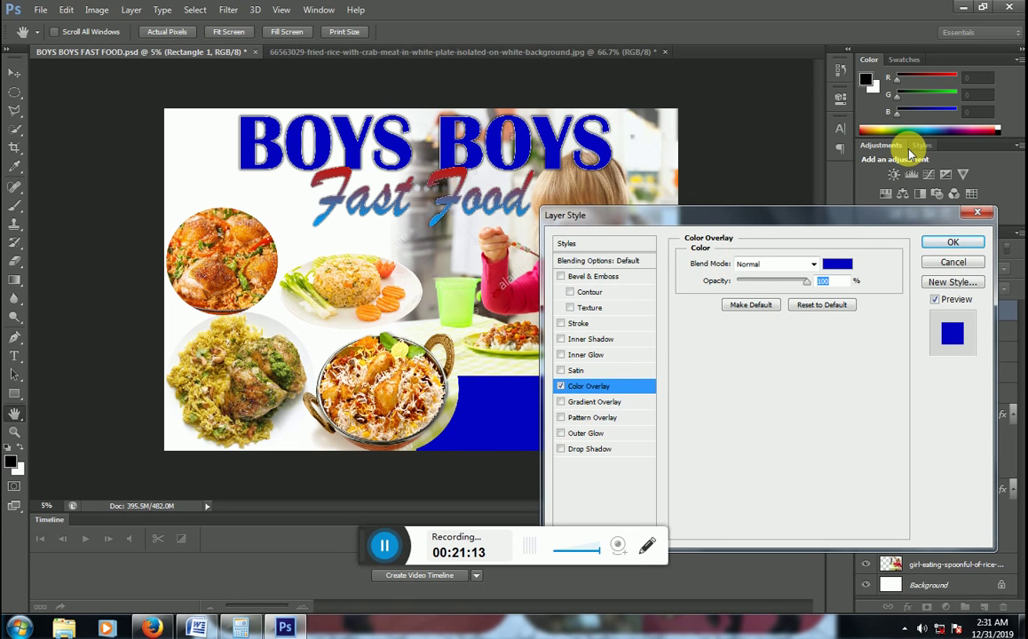
click(952, 242)
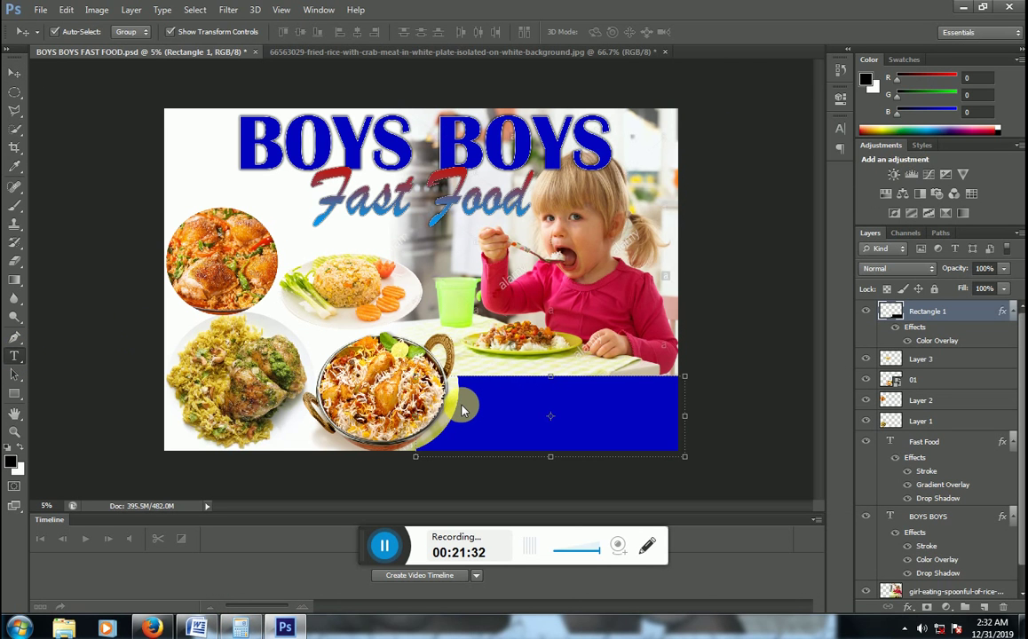
Type the shop's phone number in a text layer on the blue bar.
key(t)
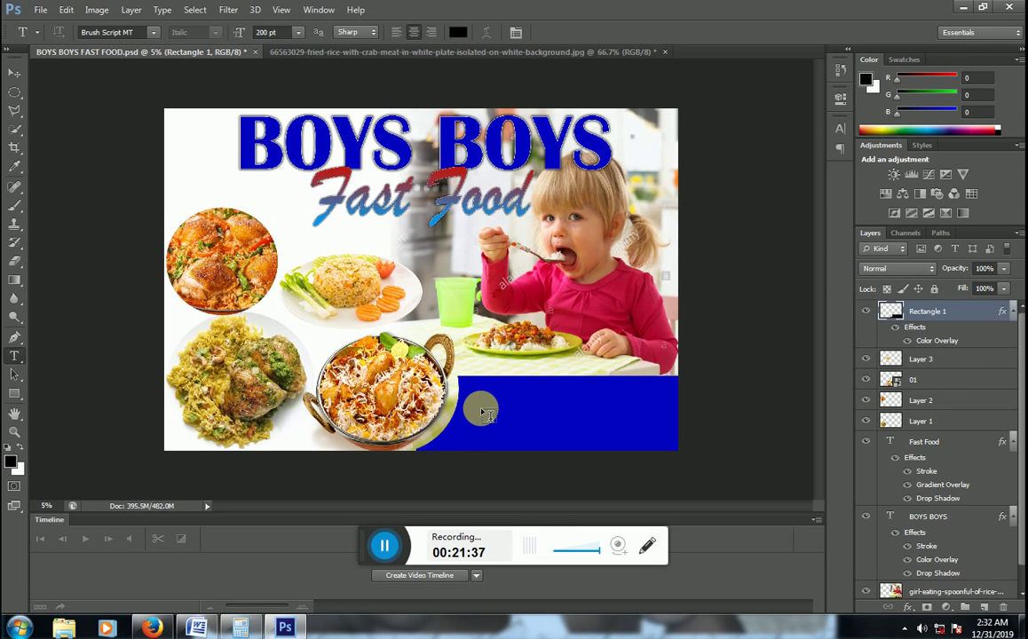
click(480, 409)
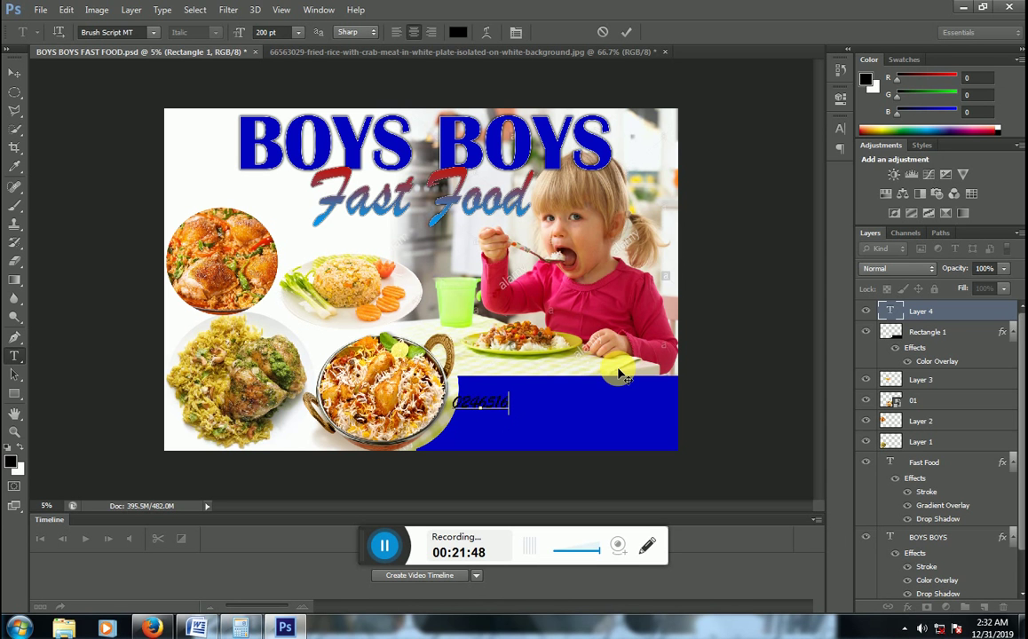
text(82)
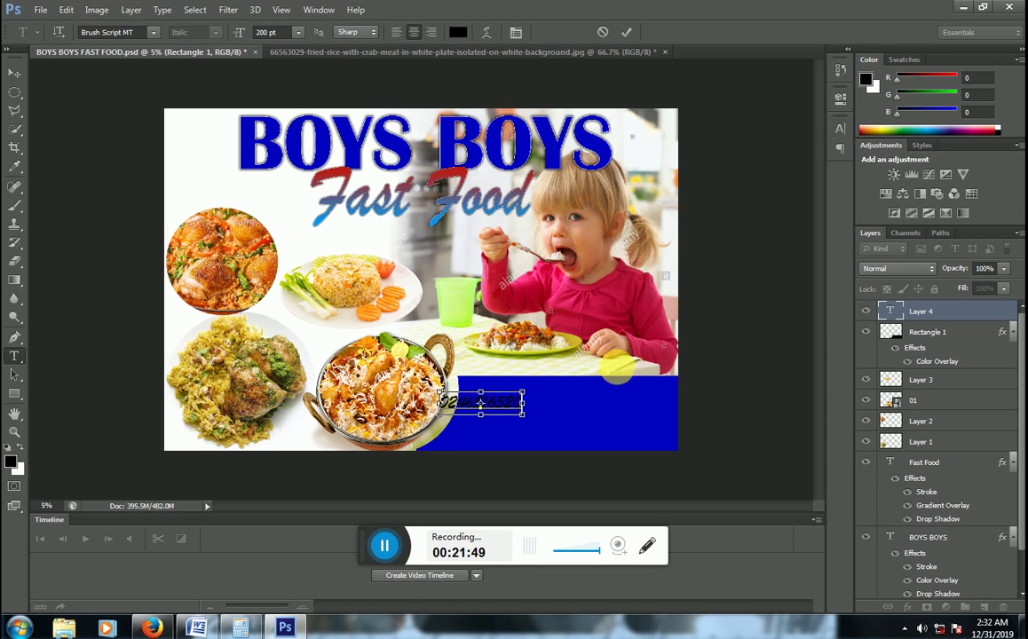
key(ctrl+a)
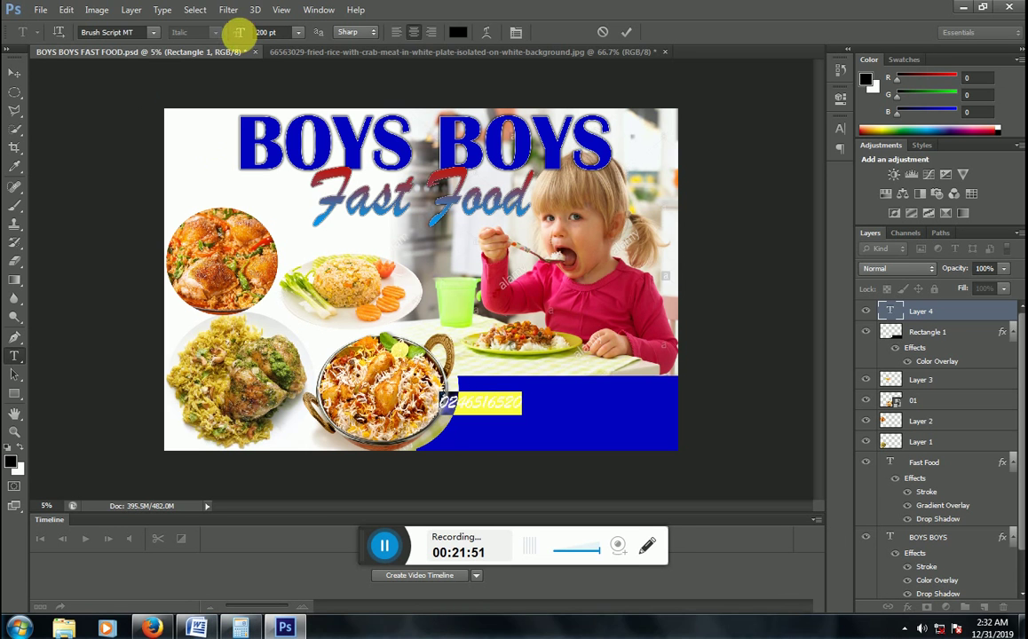
key(ctrl+Return)
Scale the phone number up to about 212% and position it across the bar.
key(v)
mouse_move(515, 404)
mouse_down()
mouse_move(568, 411)
mouse_move(628, 441)
mouse_move(670, 441)
mouse_up()
click(575, 413)
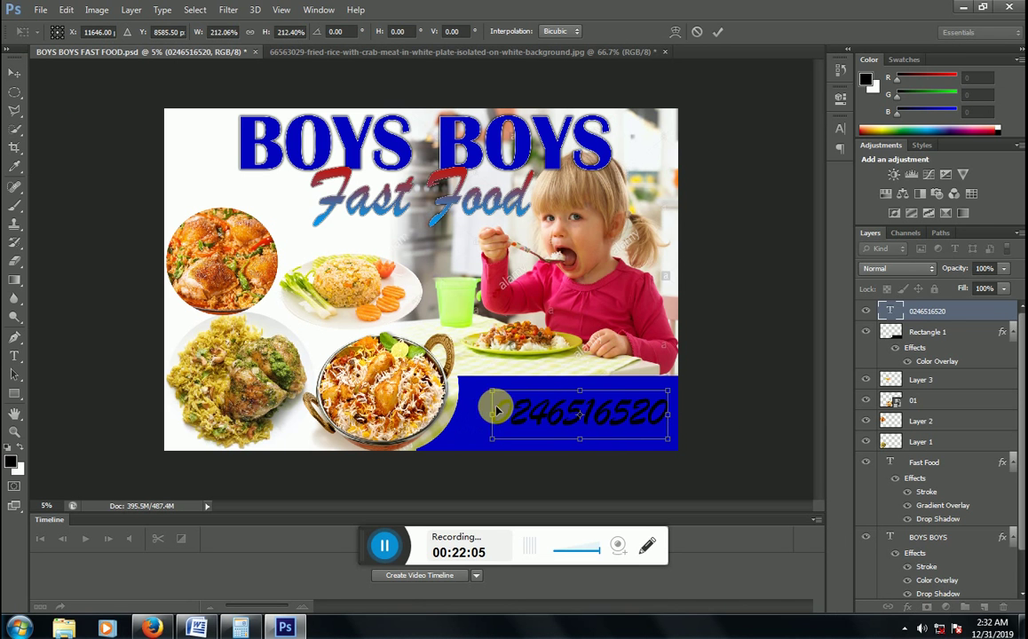
drag(522, 418, 493, 432)
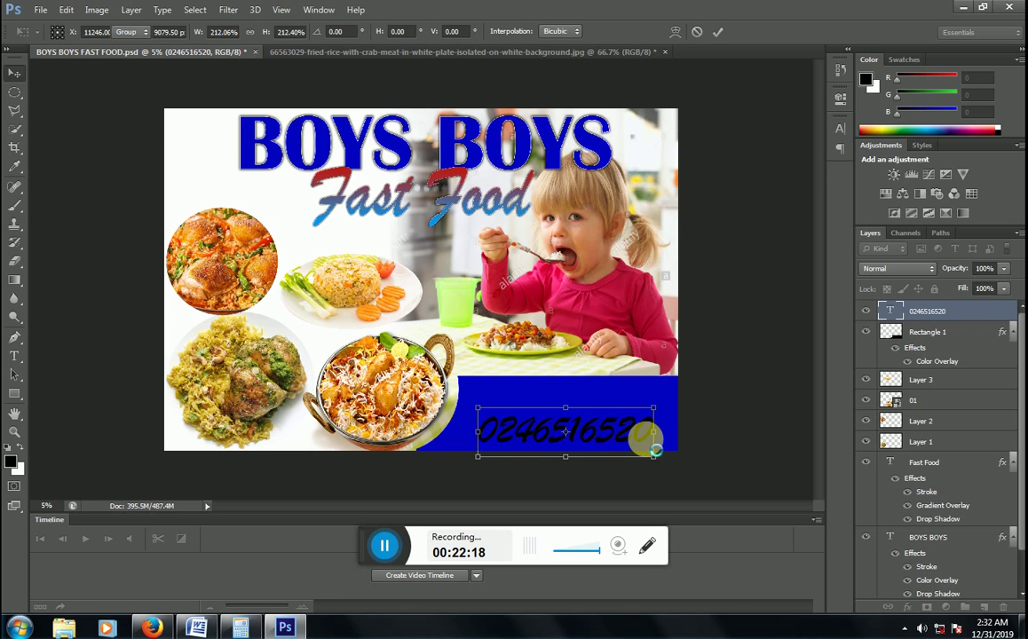
key(Return)
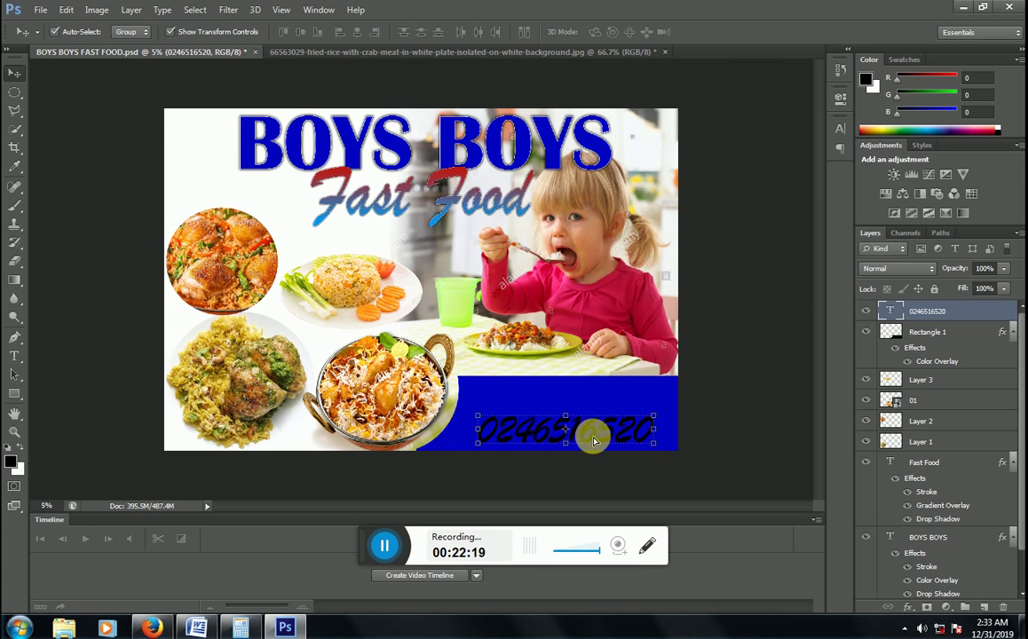
drag(587, 440, 600, 442)
Resize the blue bar to about 105% width and 69% height, then duplicate it.
click(624, 391)
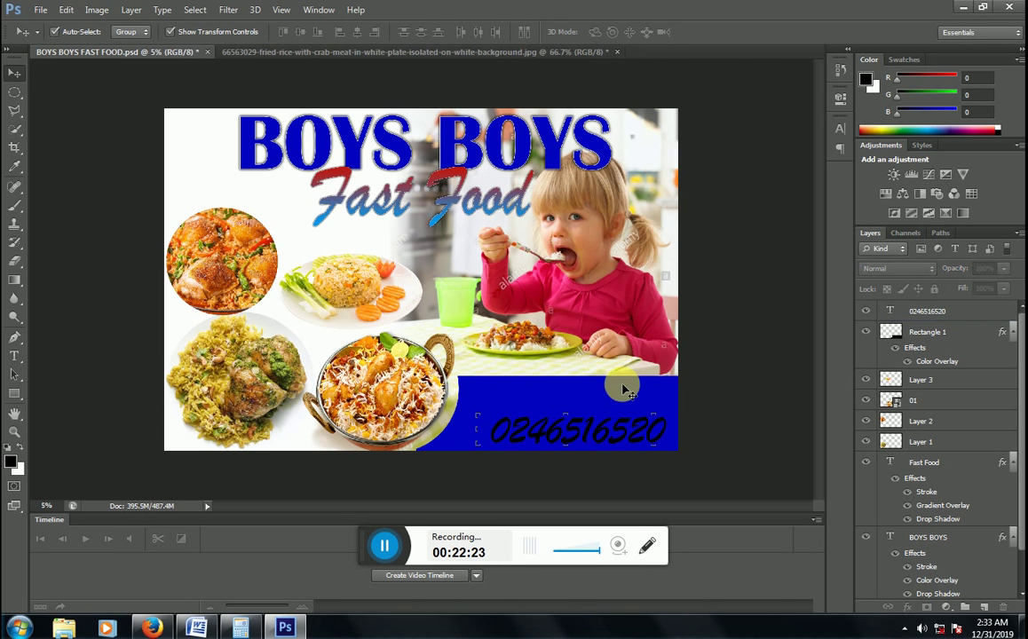
click(554, 379)
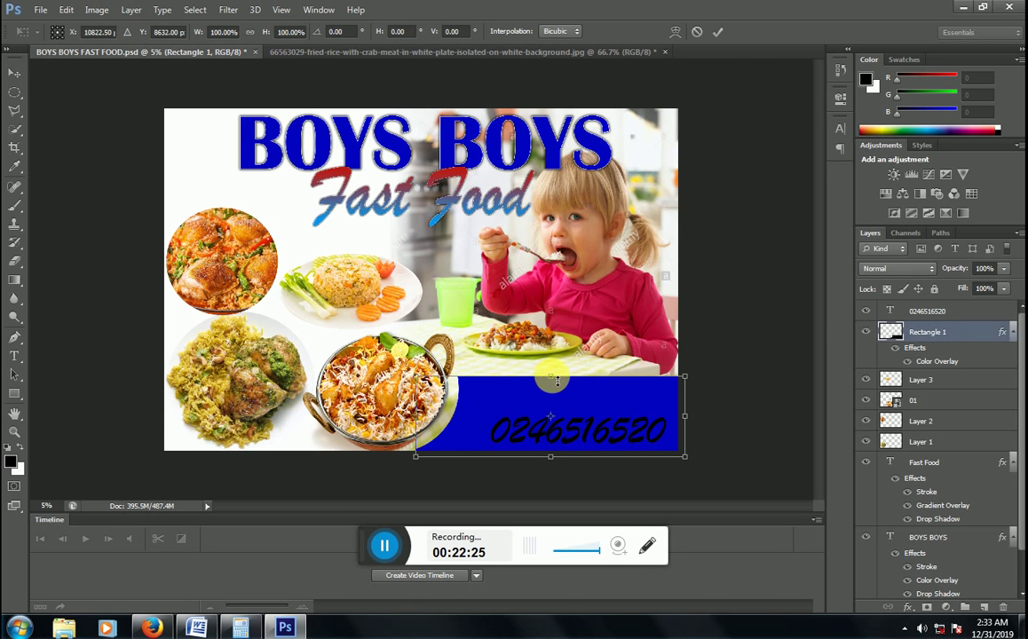
drag(556, 380, 554, 406)
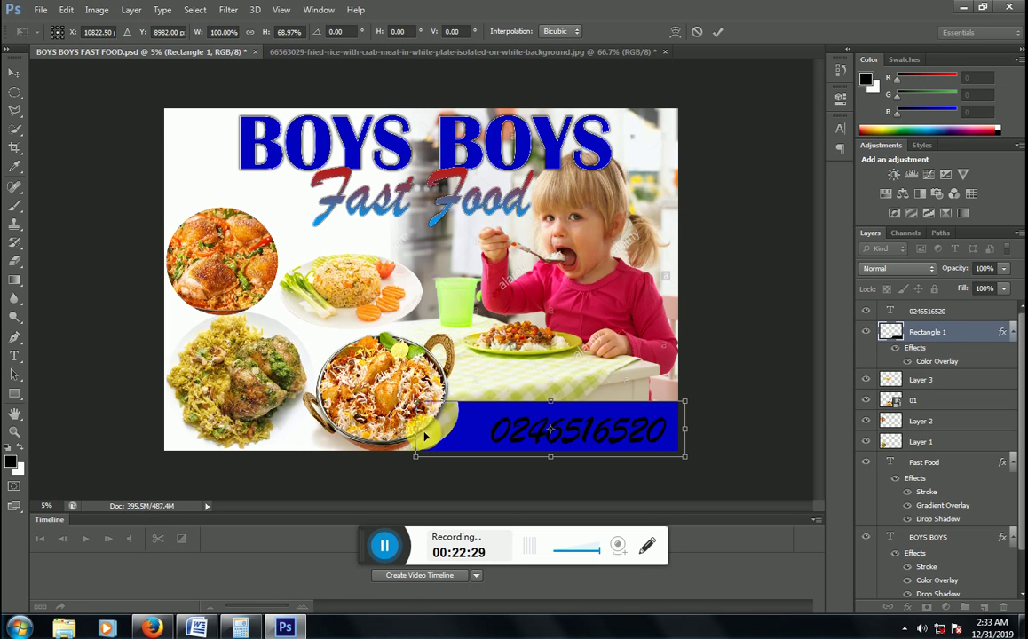
drag(409, 434, 402, 435)
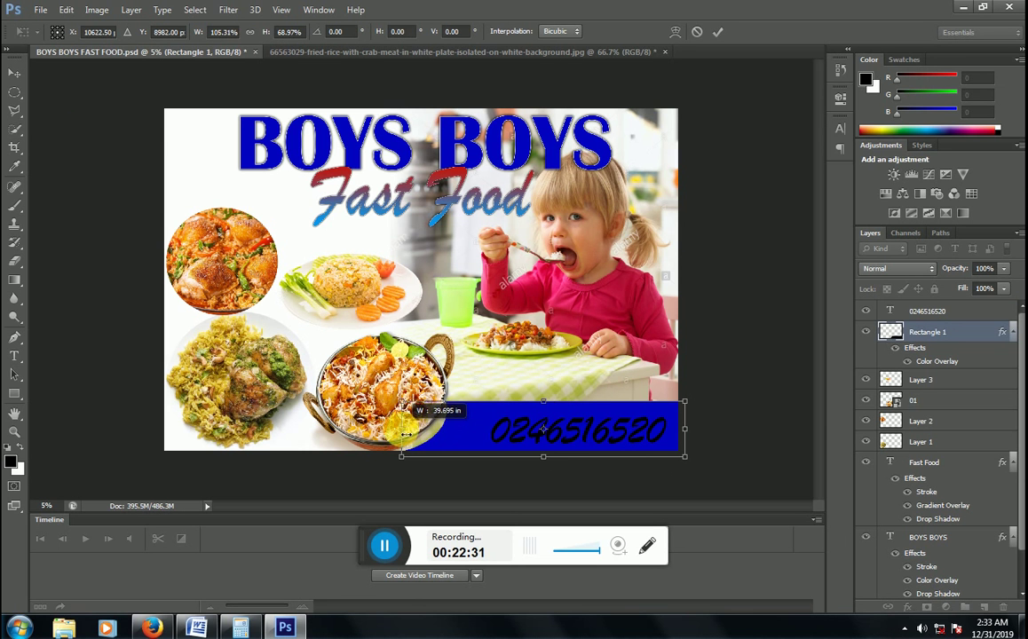
double_click(489, 435)
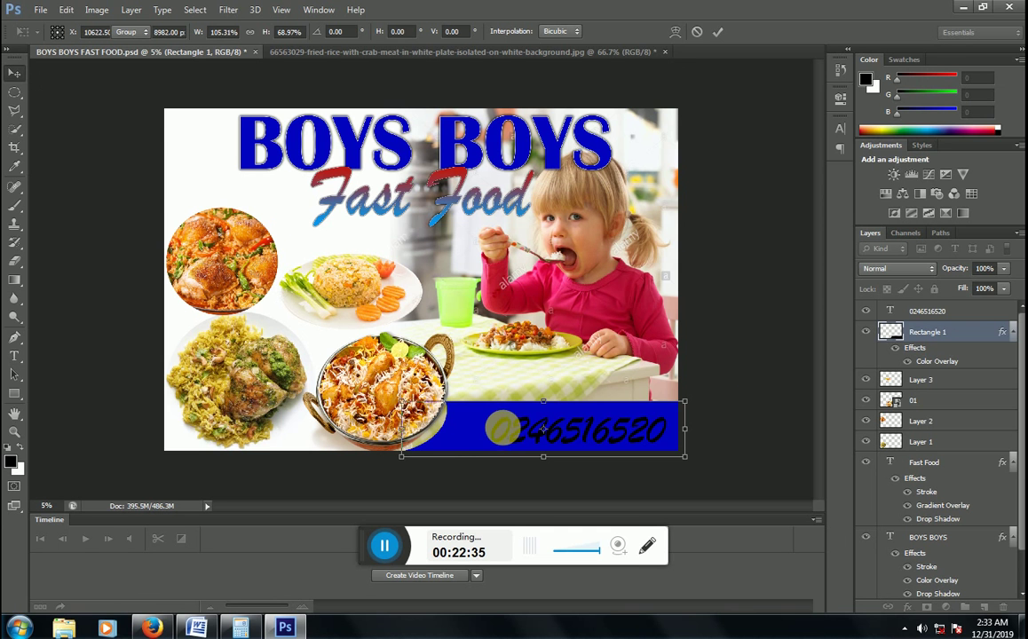
key(Return)
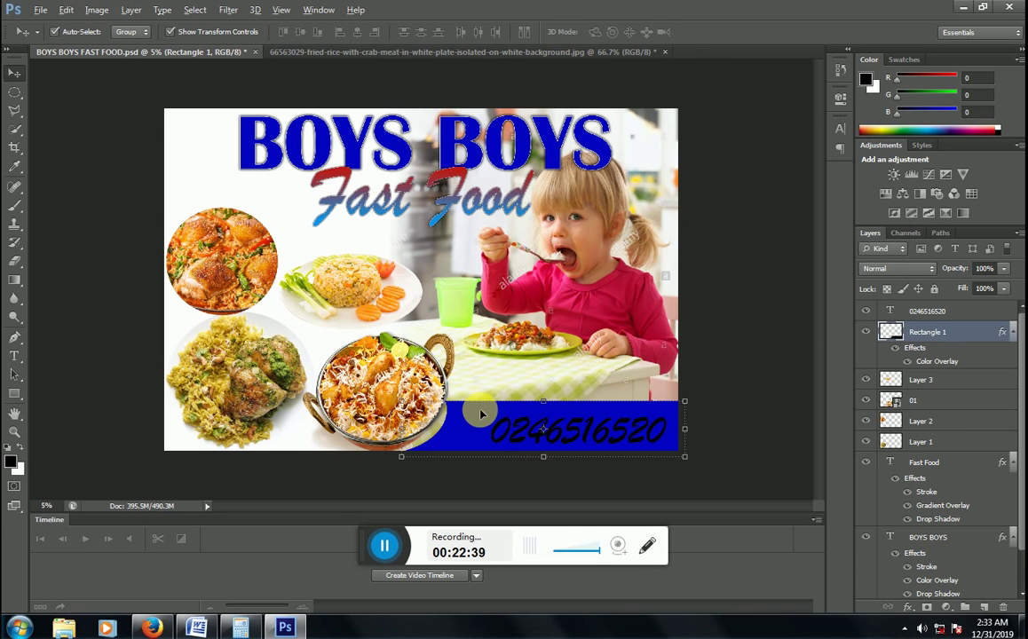
key(ctrl+j)
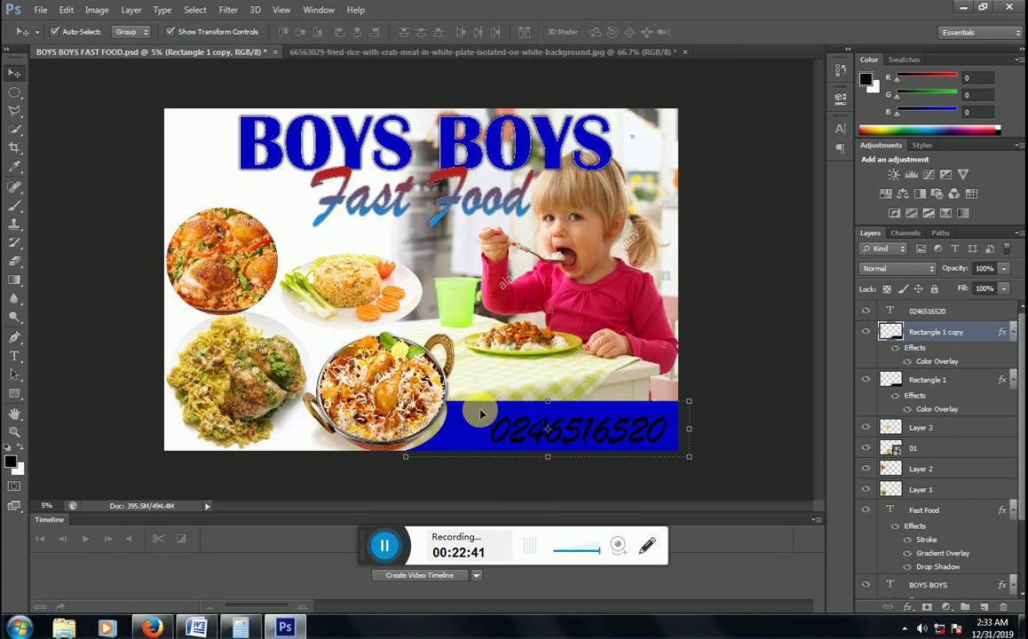
Nudge the copied bar slightly right and change its colour overlay to white (ffffff).
drag(482, 414, 485, 413)
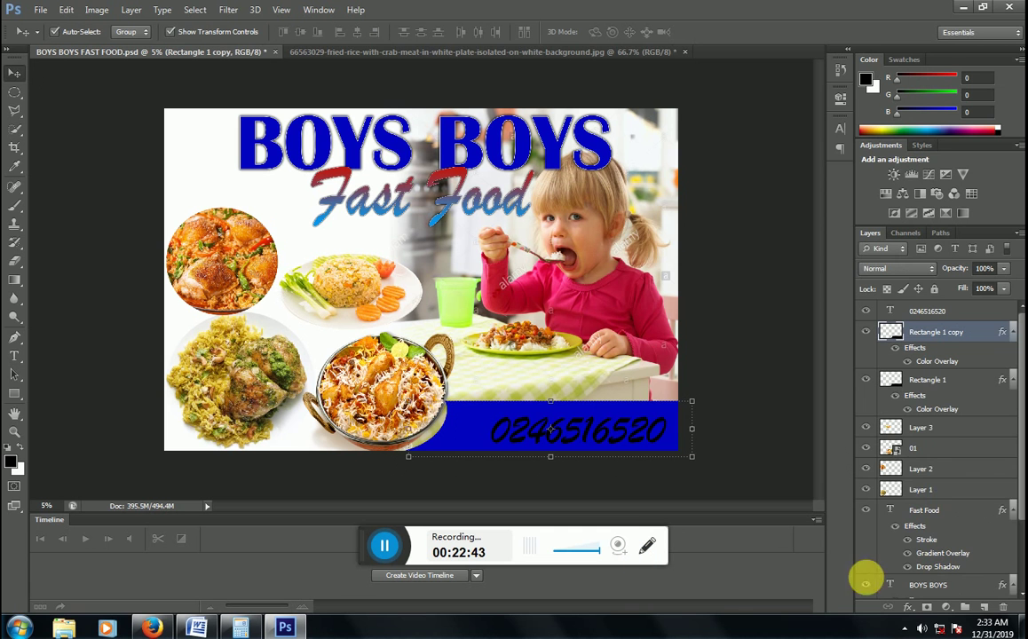
click(907, 607)
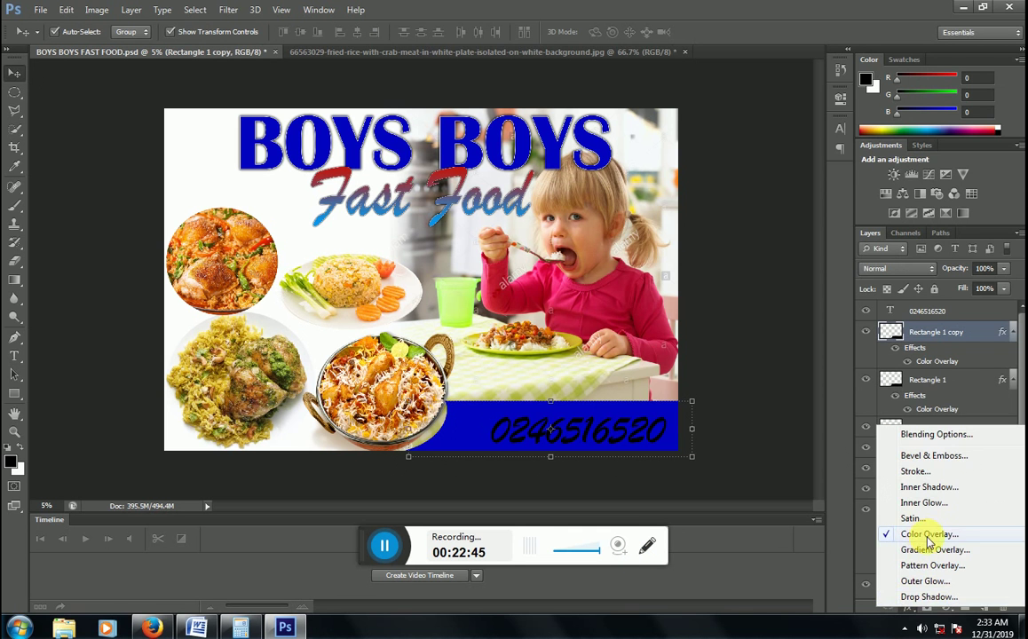
click(929, 539)
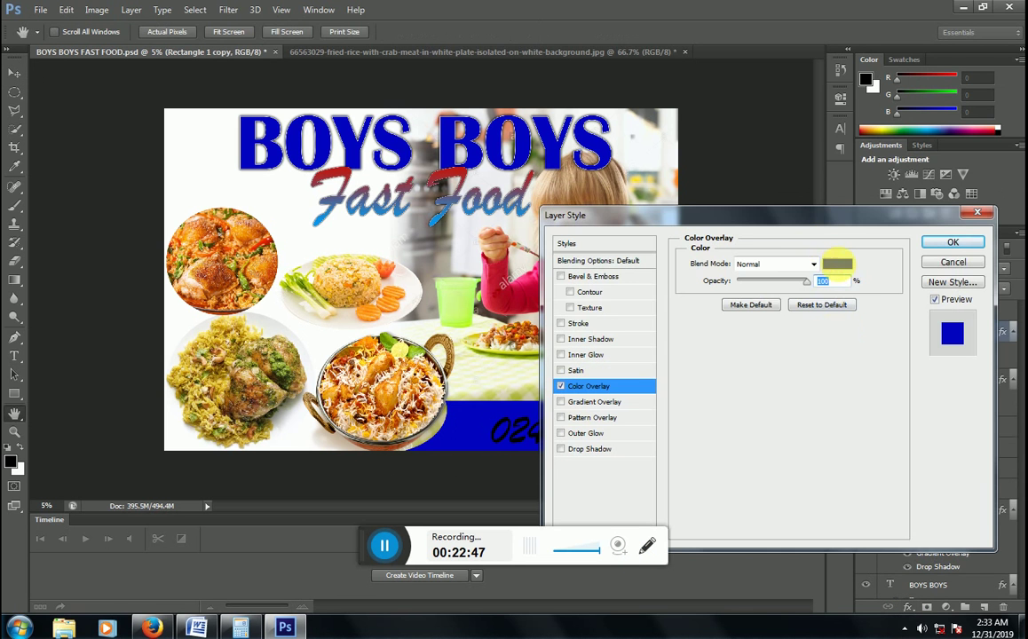
click(837, 263)
click(264, 185)
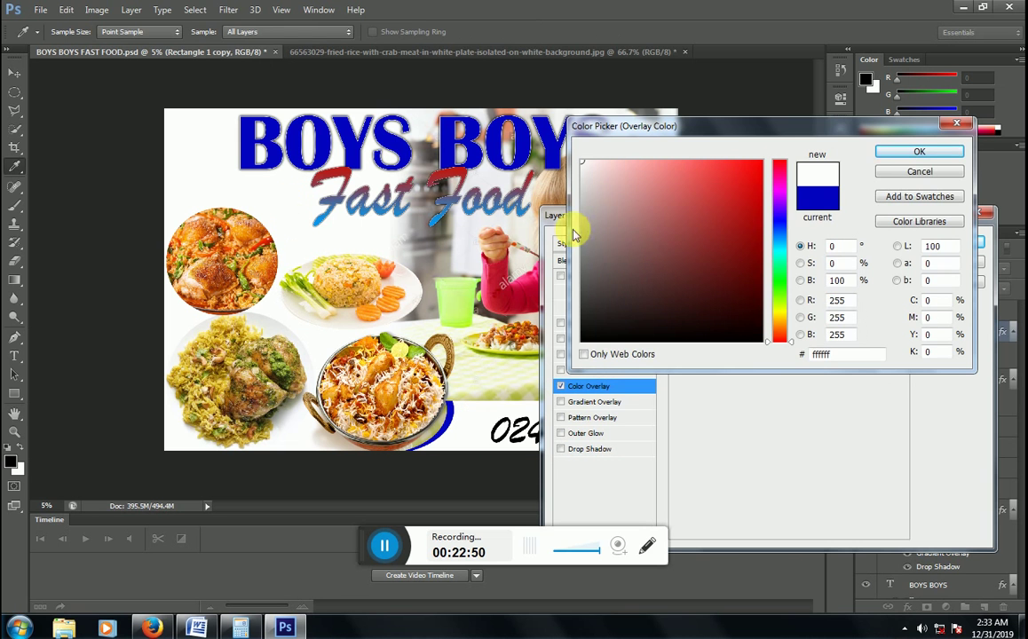
click(888, 153)
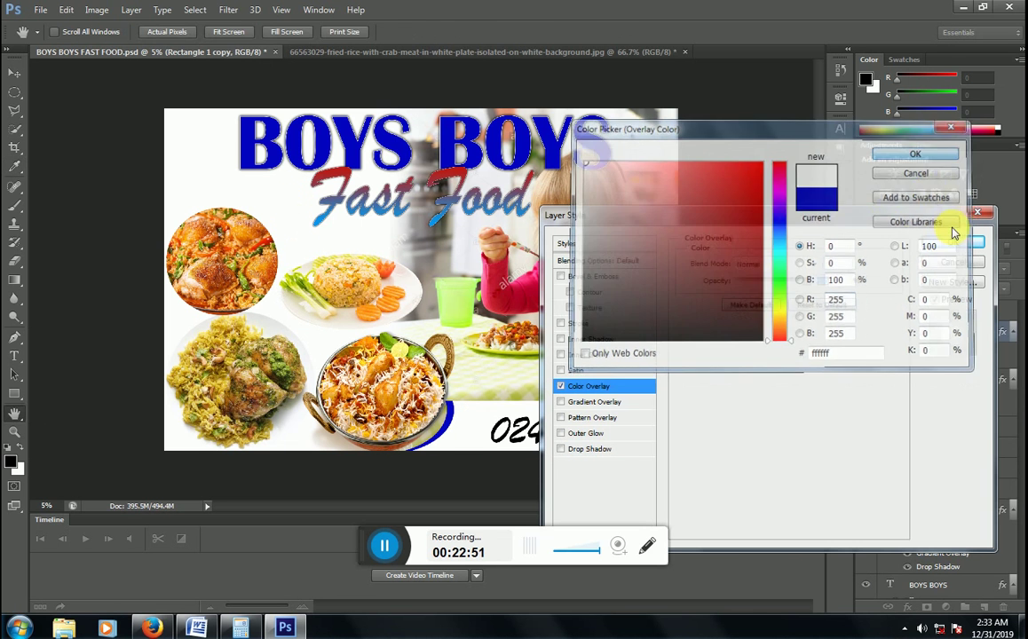
click(956, 241)
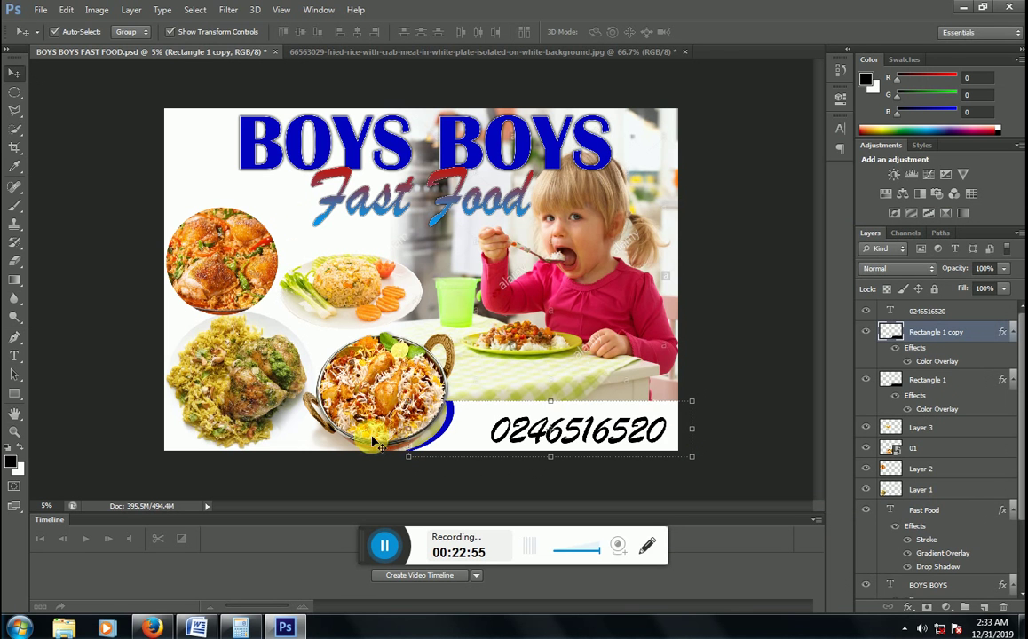
Stretch the white Rectangle 1 copy strip to about 112% width, toward the right edge.
drag(413, 436, 407, 436)
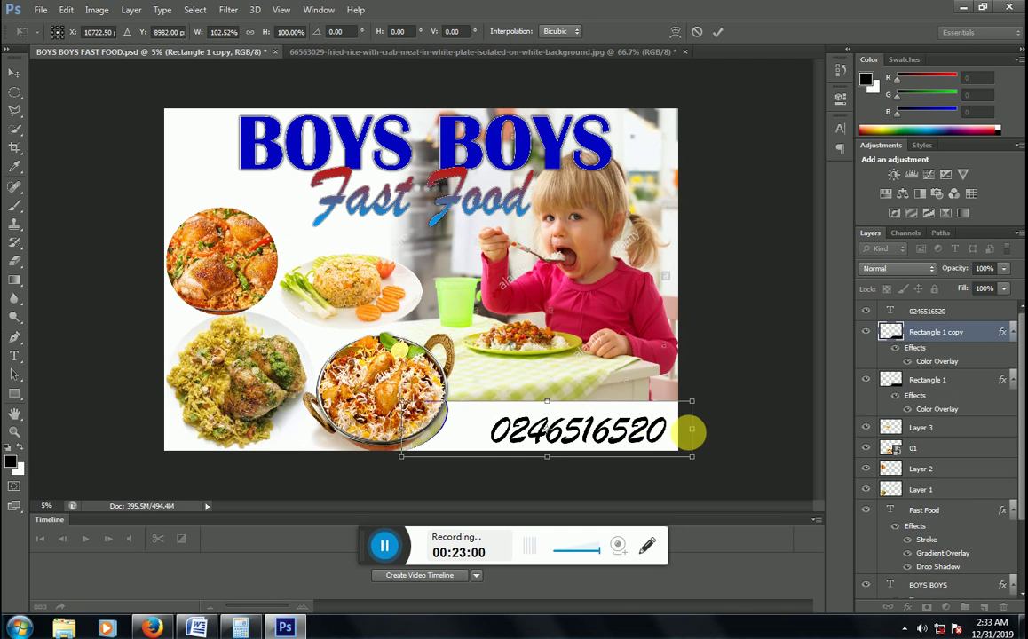
drag(693, 433, 713, 433)
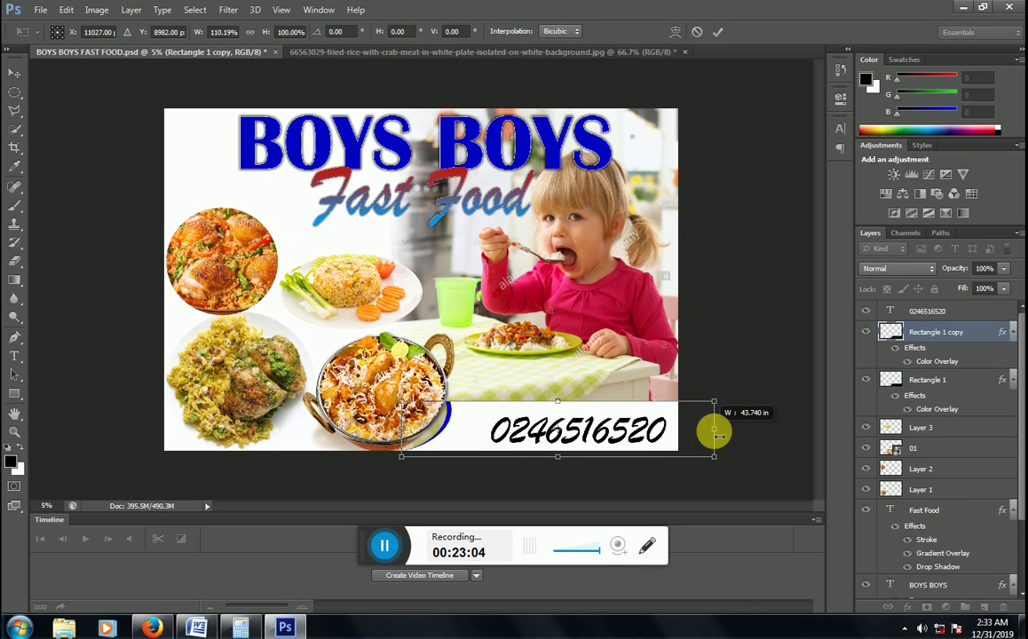
drag(715, 433, 723, 434)
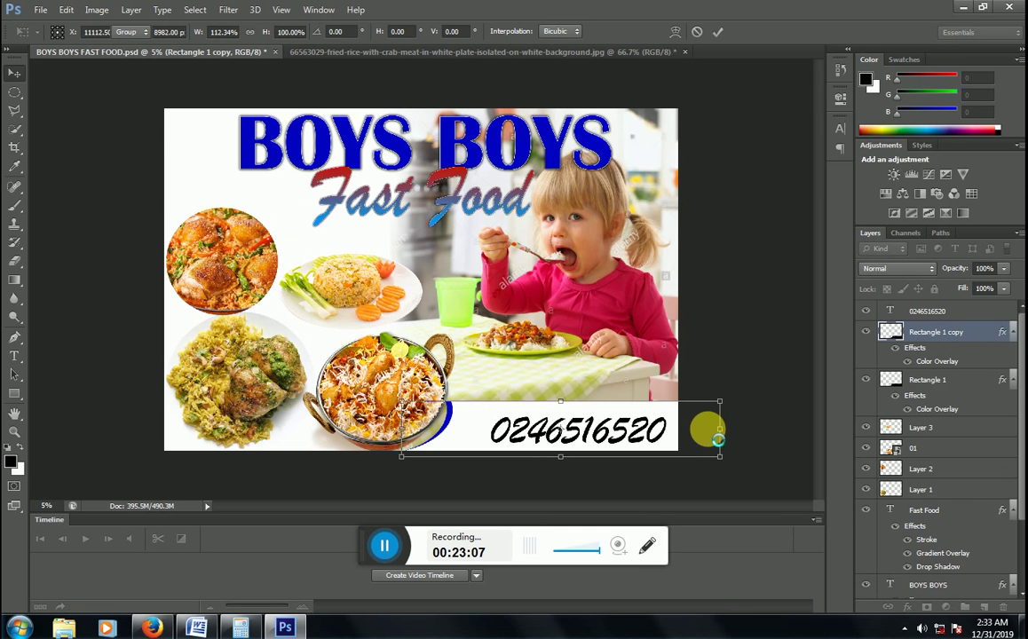
key(Return)
click(734, 373)
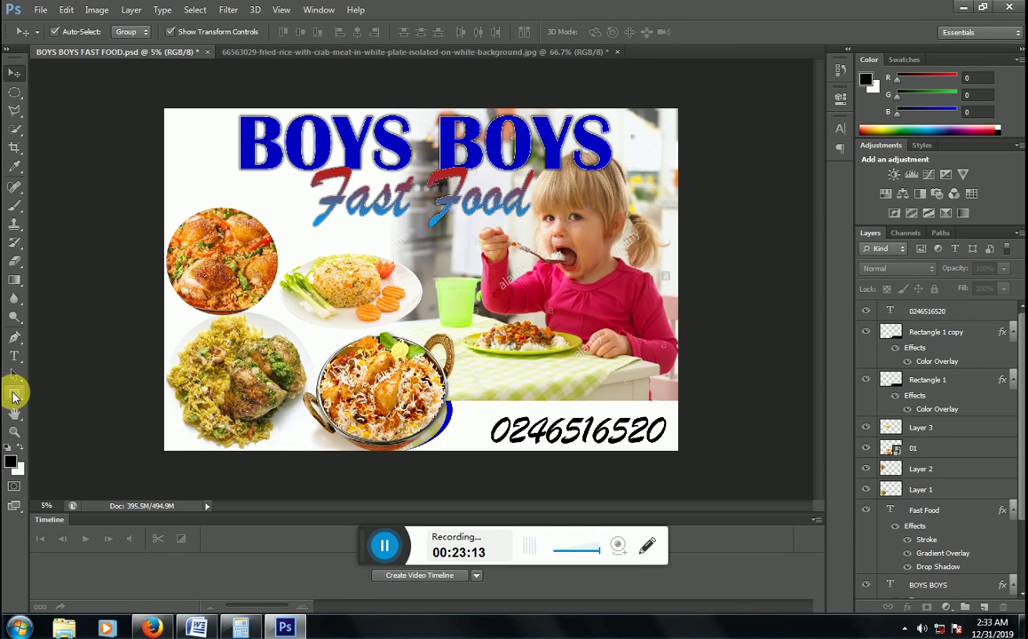
Select the Custom Shape Tool and scroll the shape library to the mobile phone shape.
click(14, 397)
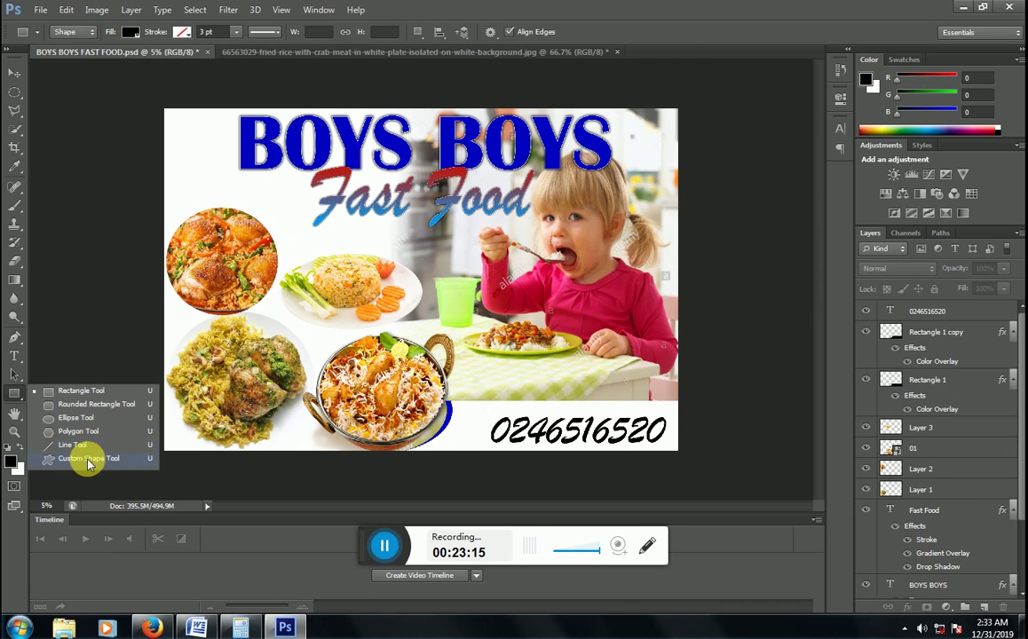
click(79, 416)
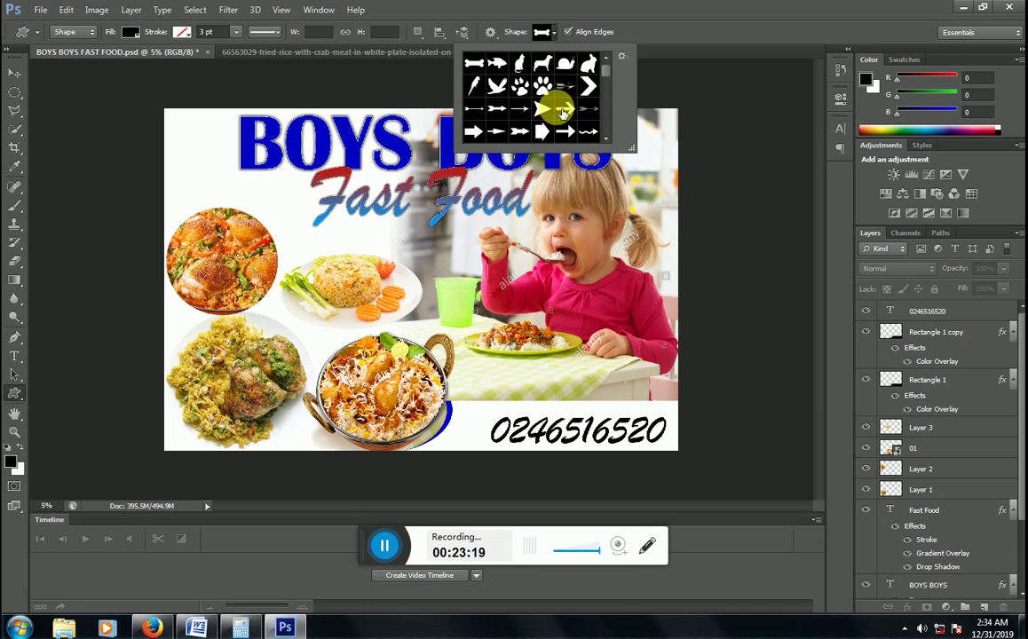
scroll(556, 103, down, 2)
scroll(557, 103, down, 2)
scroll(558, 107, down, 2)
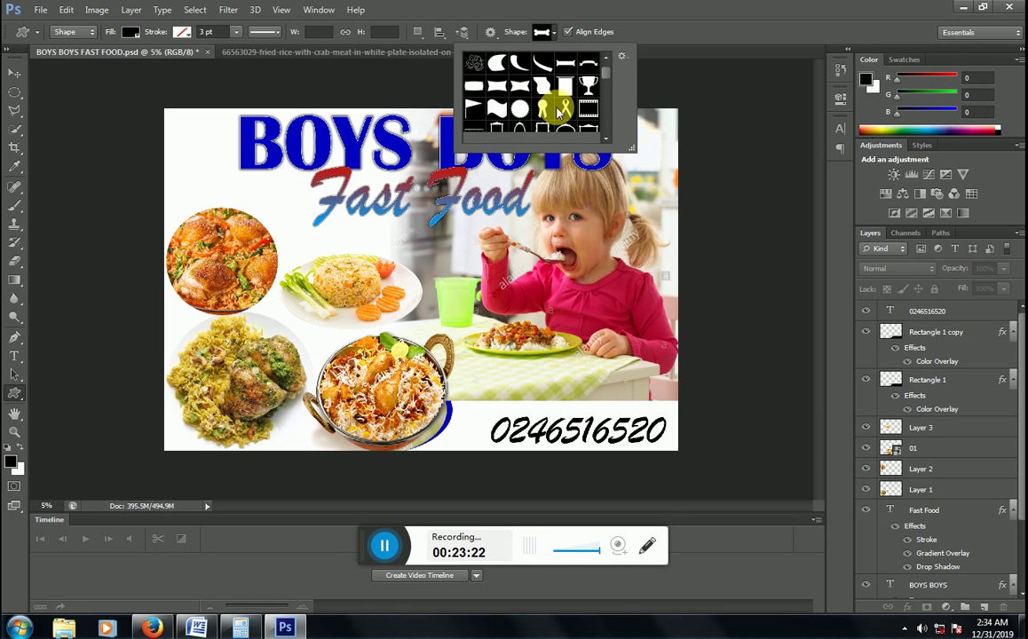
scroll(559, 110, down, 1)
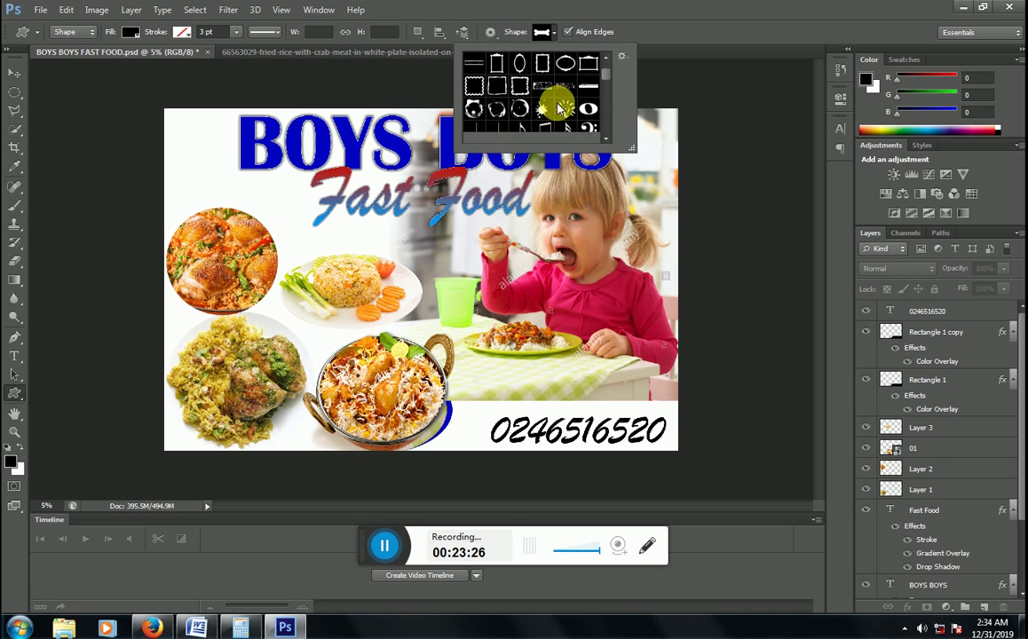
scroll(561, 107, down, 5)
scroll(559, 108, down, 2)
scroll(559, 109, down, 2)
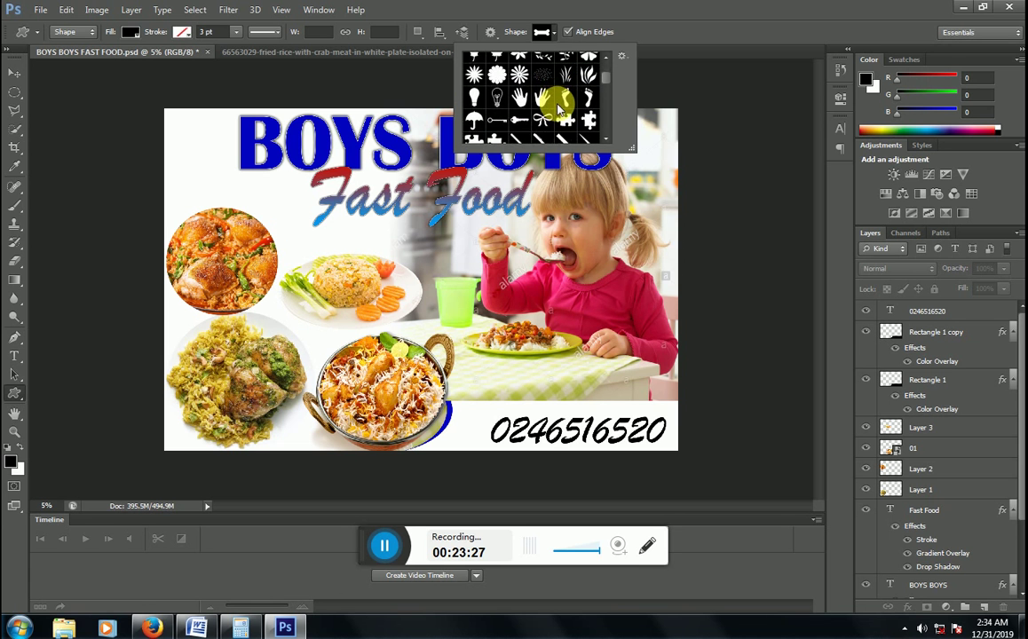
scroll(559, 106, down, 2)
scroll(561, 103, down, 2)
scroll(563, 98, down, 2)
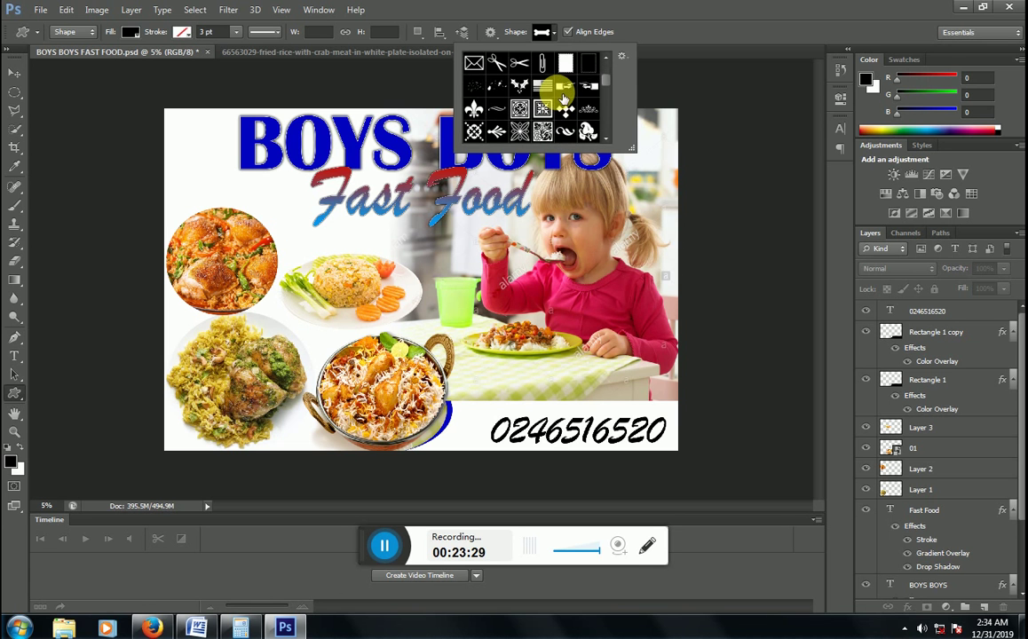
scroll(562, 97, down, 2)
scroll(562, 97, down, 2)
scroll(562, 98, down, 2)
scroll(561, 98, down, 1)
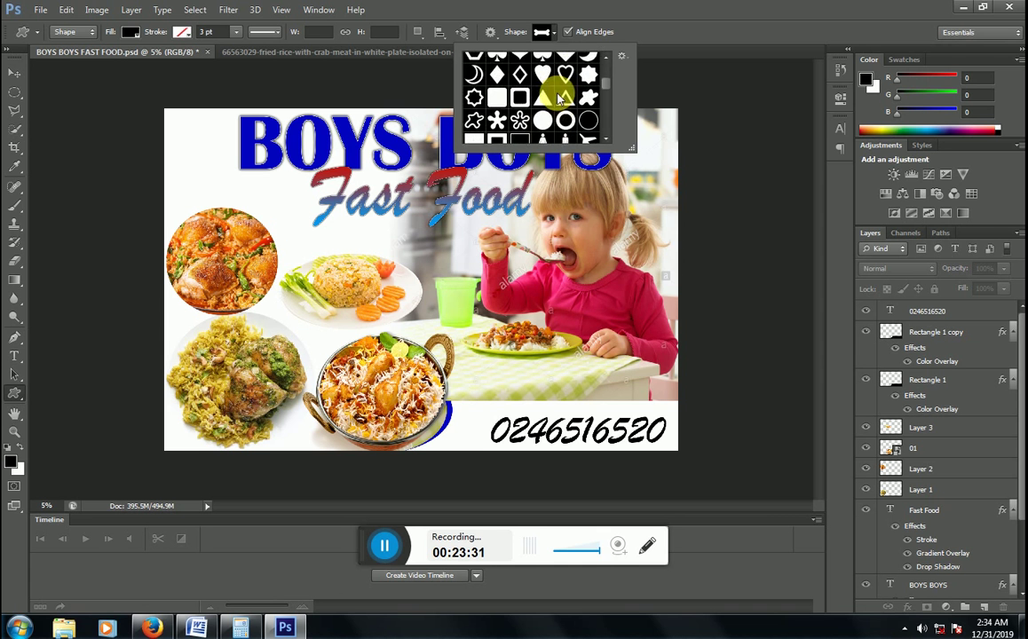
scroll(559, 98, down, 2)
scroll(560, 98, down, 2)
scroll(559, 97, down, 2)
scroll(559, 98, down, 2)
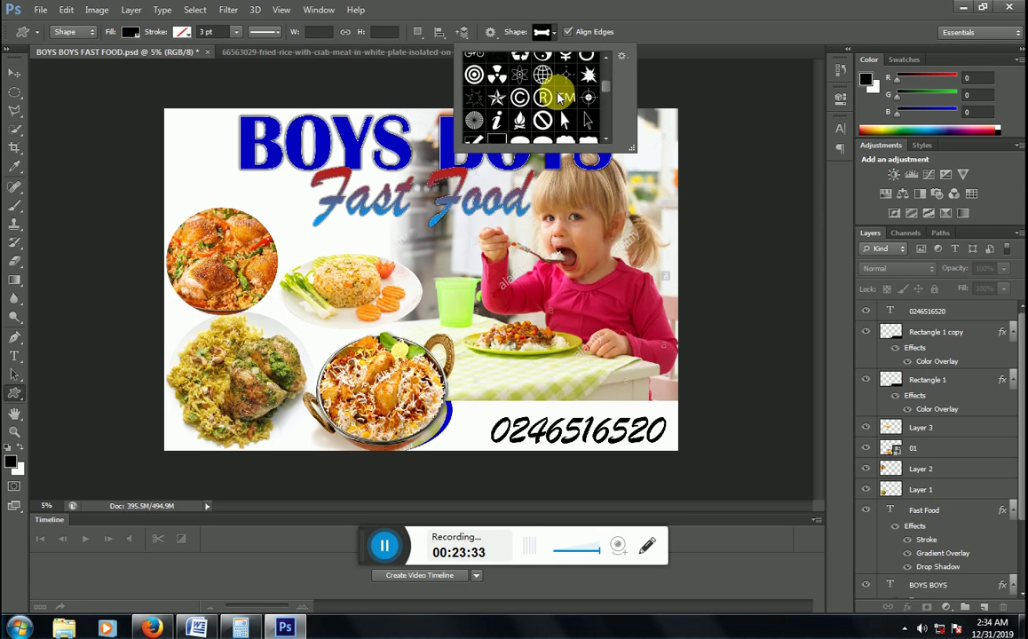
scroll(559, 98, down, 1)
scroll(560, 99, down, 1)
scroll(561, 99, down, 1)
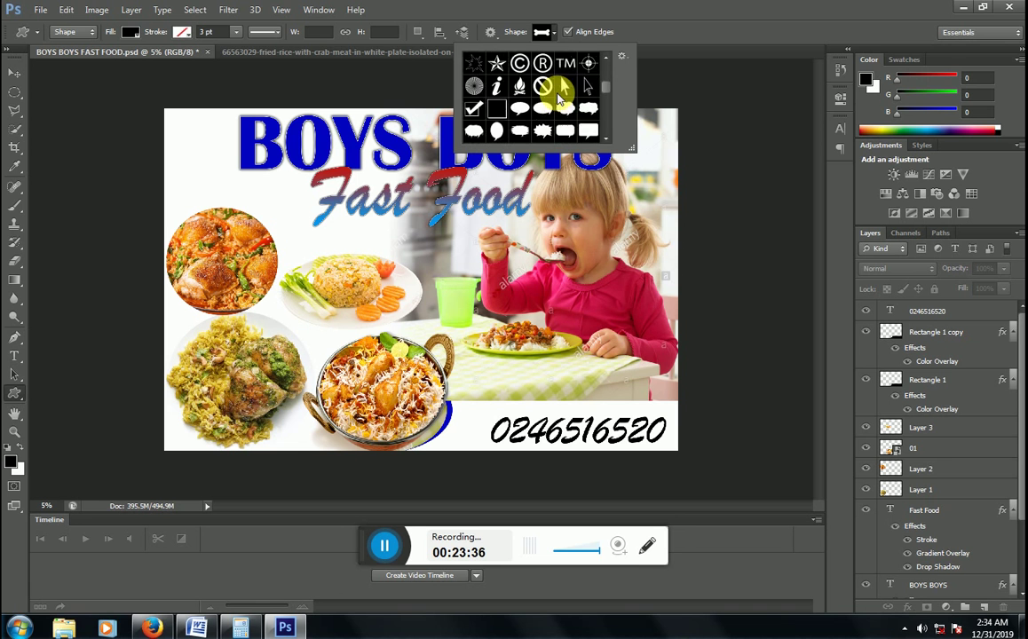
scroll(560, 98, down, 1)
scroll(560, 98, down, 2)
scroll(561, 99, down, 2)
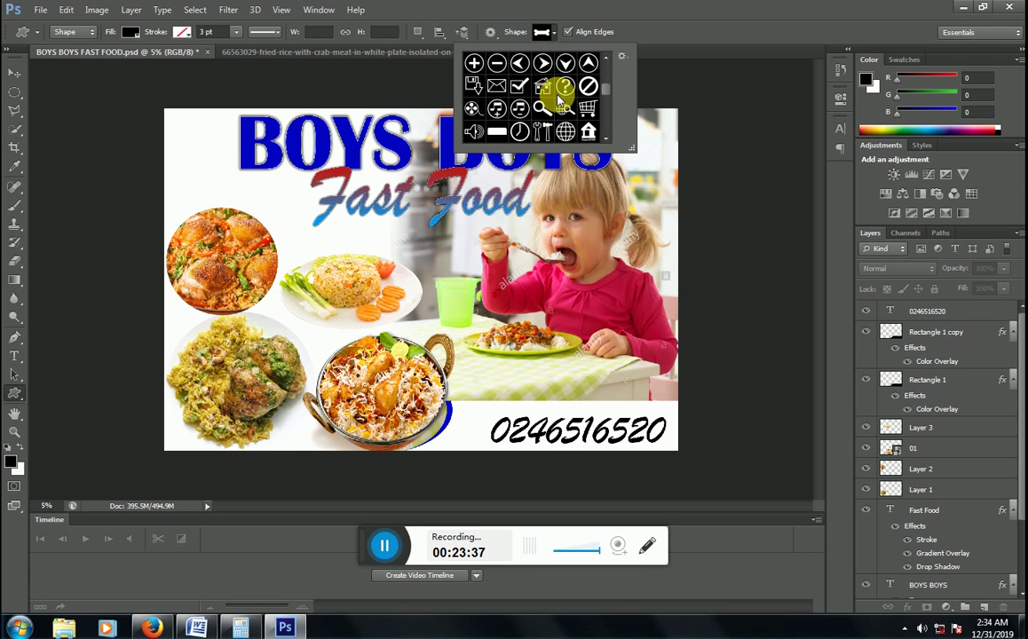
scroll(559, 100, down, 2)
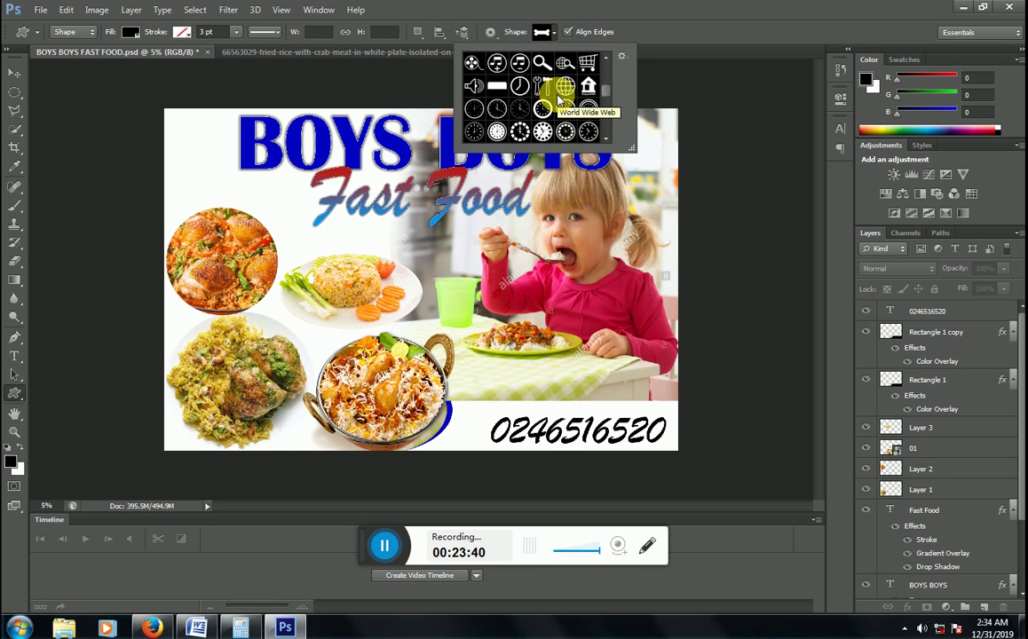
scroll(559, 100, down, 1)
scroll(559, 100, down, 1)
scroll(560, 102, down, 1)
scroll(560, 101, down, 1)
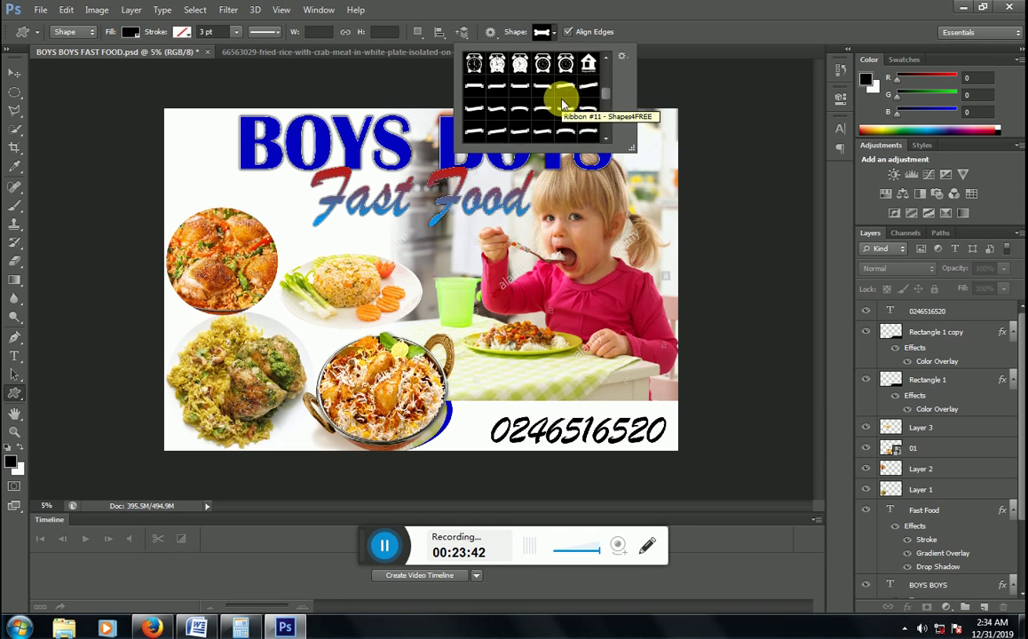
scroll(560, 101, down, 1)
scroll(561, 102, down, 1)
scroll(562, 104, down, 1)
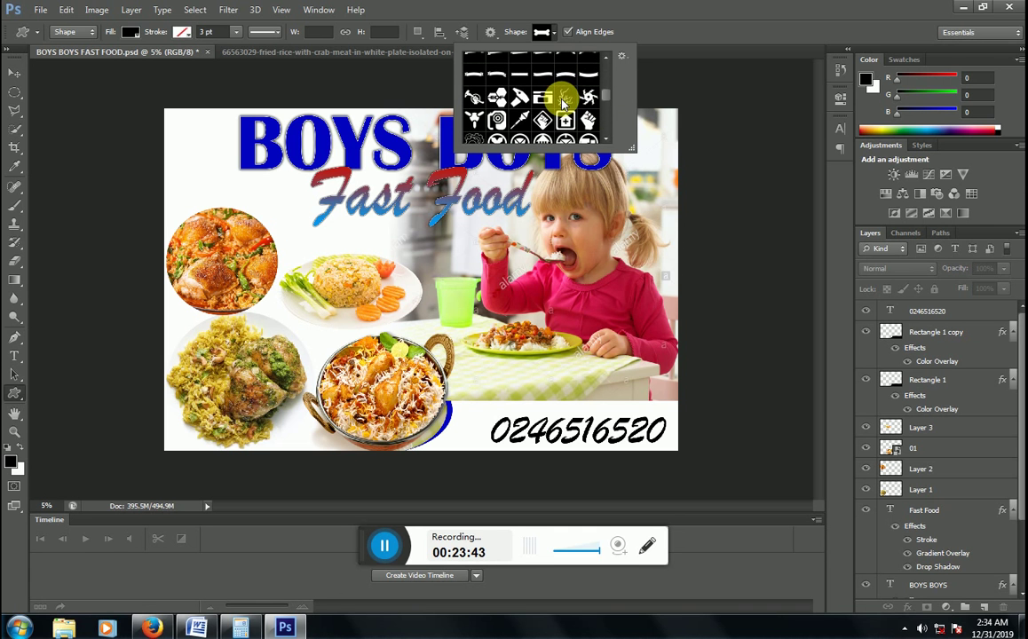
scroll(562, 104, down, 1)
scroll(562, 104, down, 1)
scroll(562, 104, down, 1)
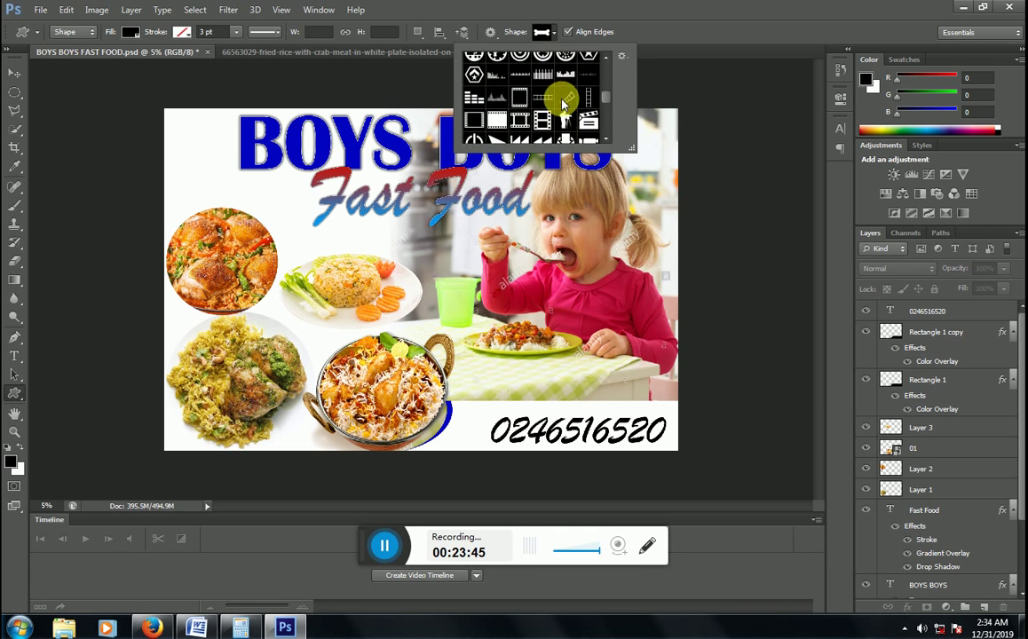
scroll(562, 104, down, 1)
scroll(561, 104, down, 1)
scroll(562, 104, down, 1)
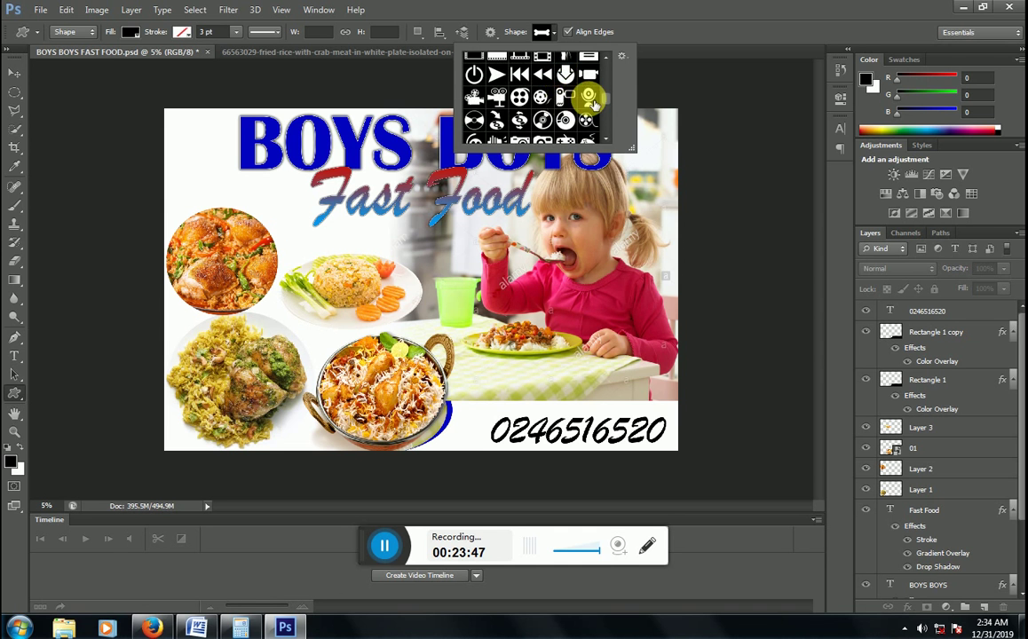
scroll(587, 100, down, 1)
scroll(586, 100, down, 1)
scroll(589, 103, down, 1)
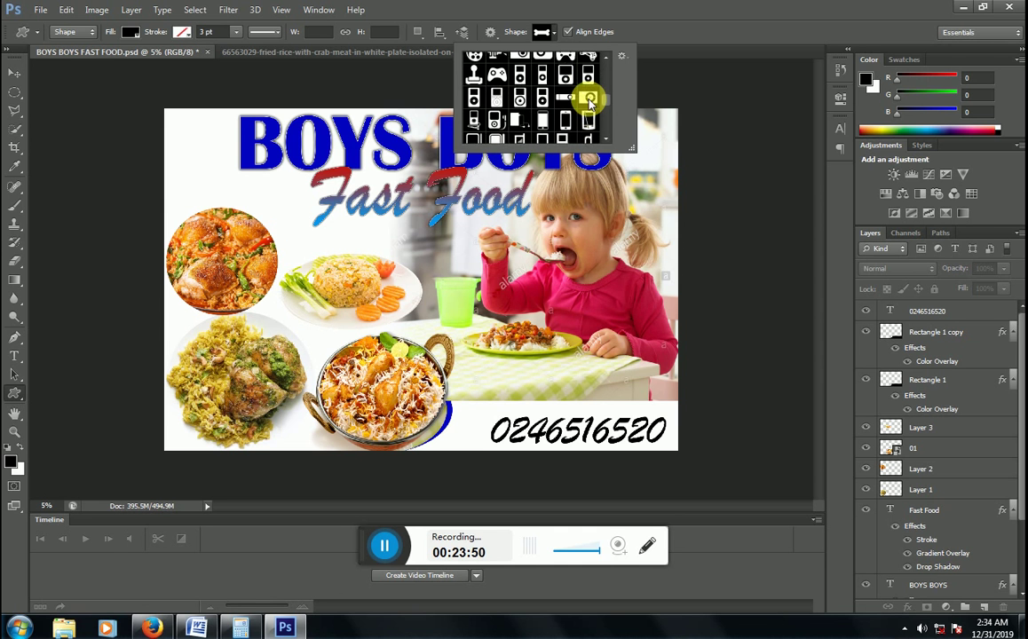
scroll(589, 104, down, 1)
scroll(590, 104, down, 1)
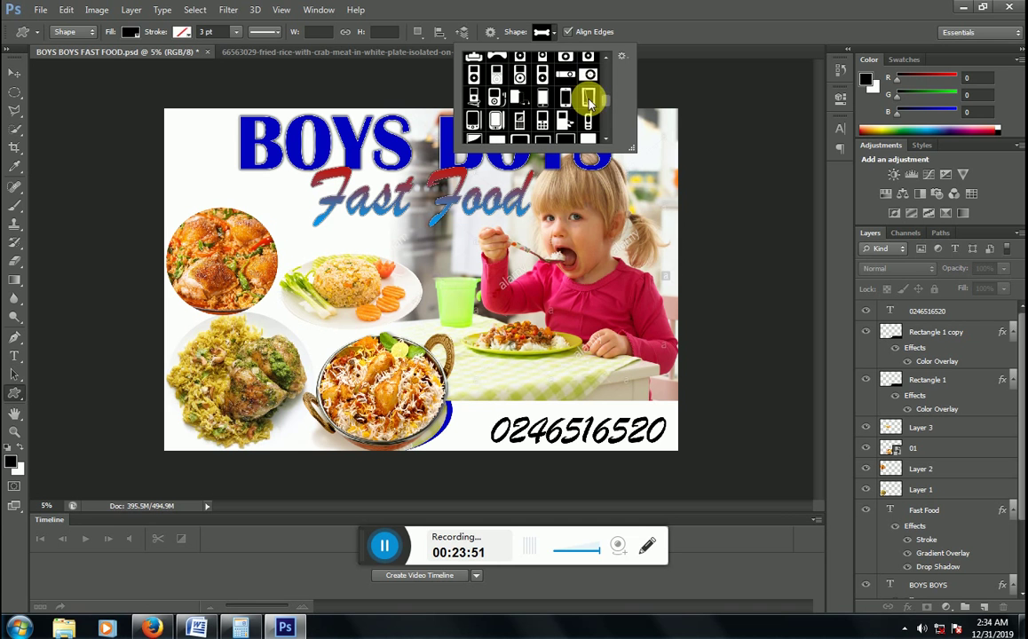
Draw a black mobile phone icon just left of the phone number and save the banner.
click(544, 101)
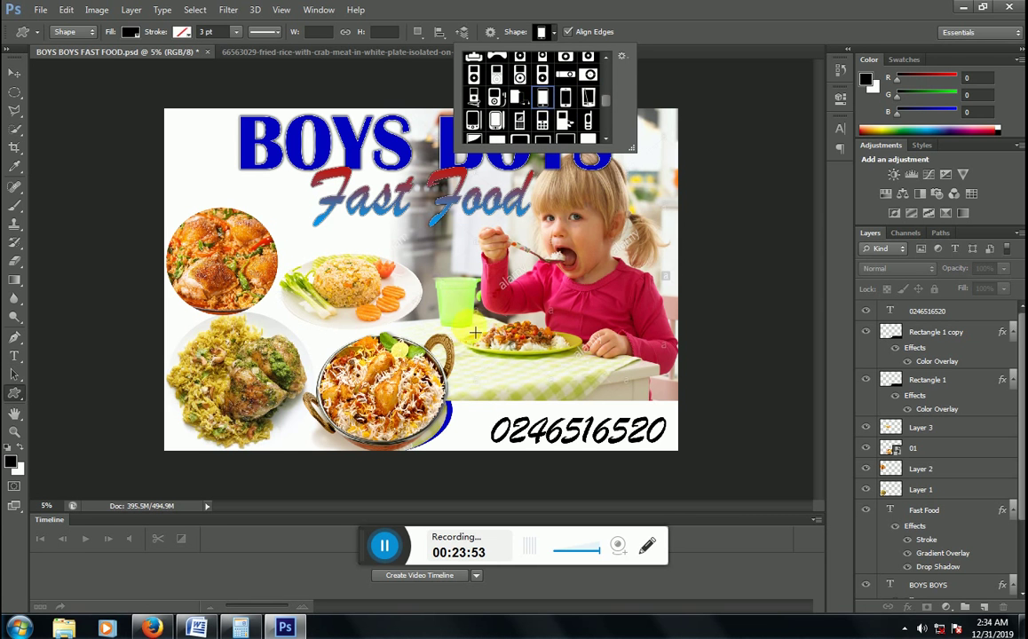
drag(470, 414, 487, 450)
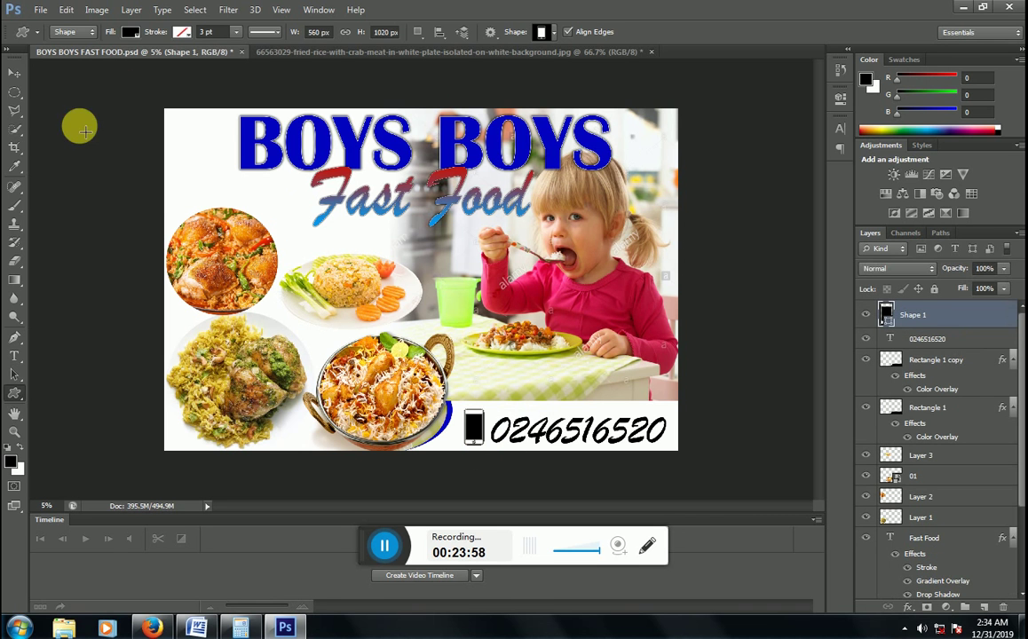
click(15, 73)
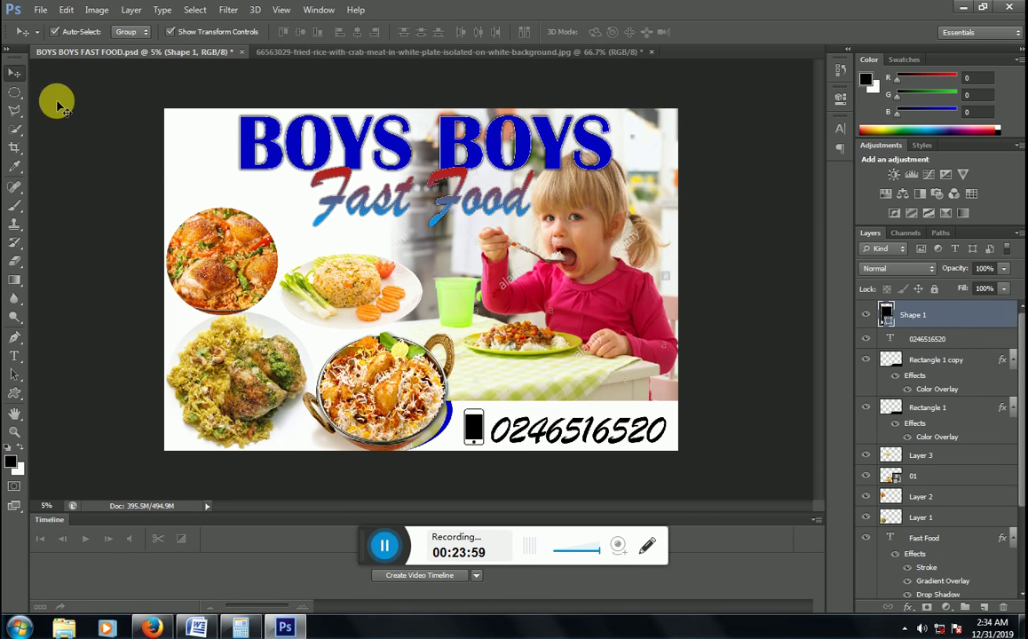
click(54, 96)
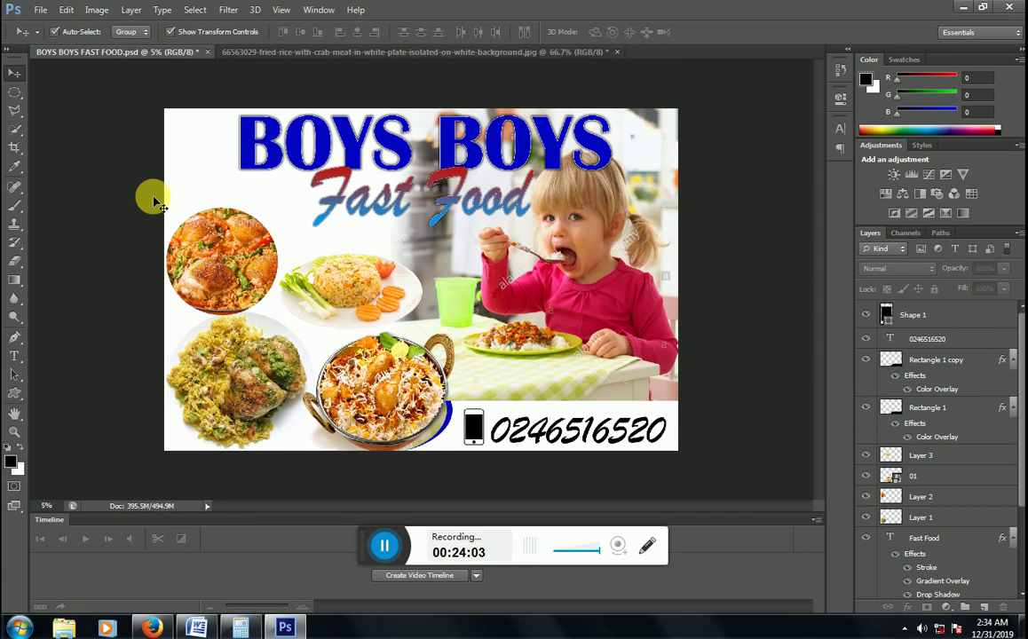
key(ctrl+s)
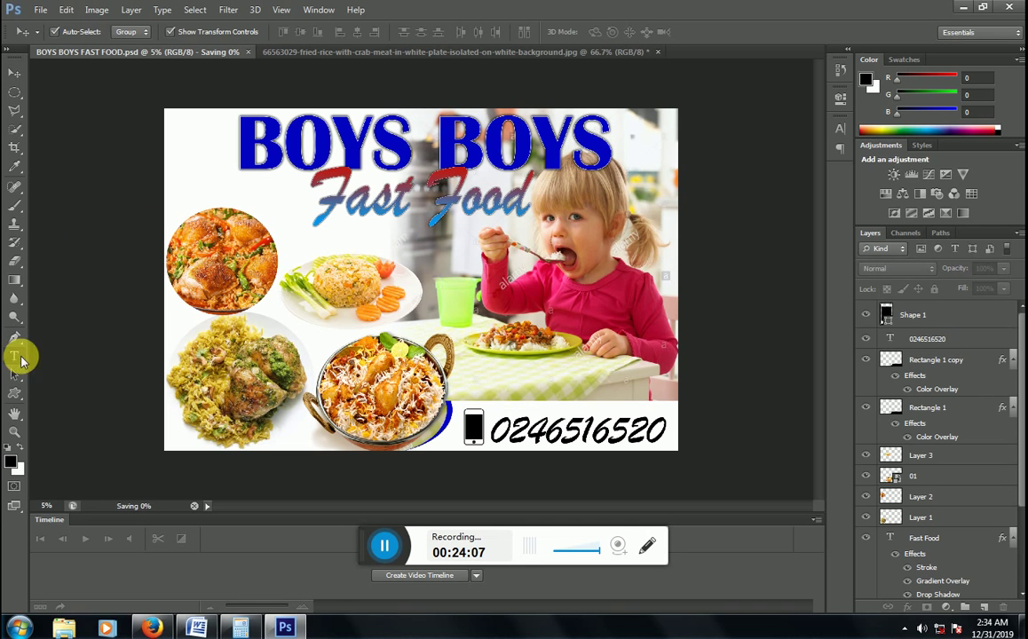
Type the line 'Loc: Prestea Methodist Junction' below the Fast Food title and select it.
click(21, 357)
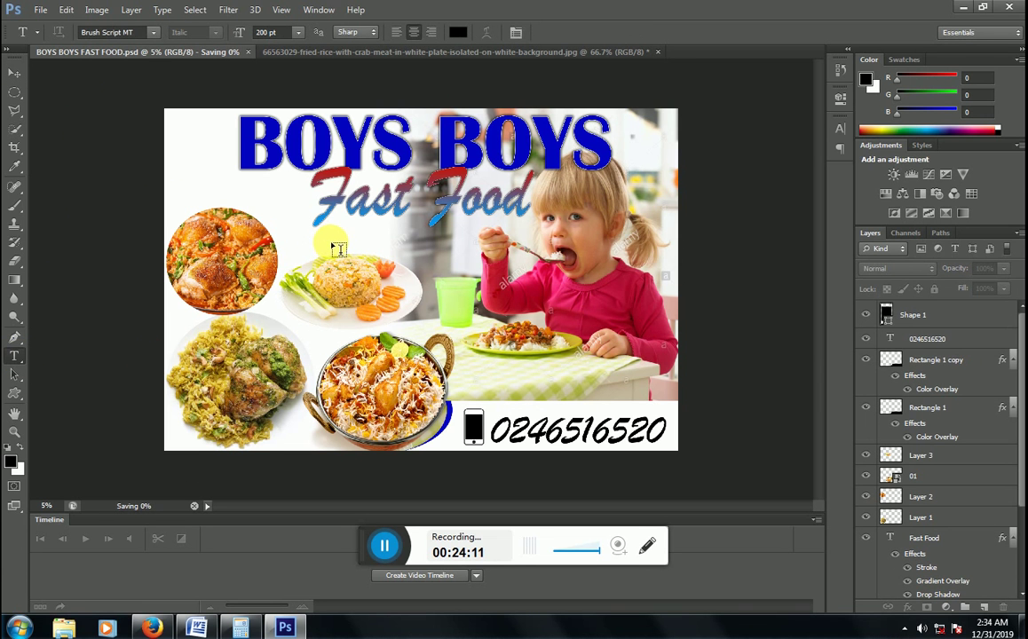
click(333, 241)
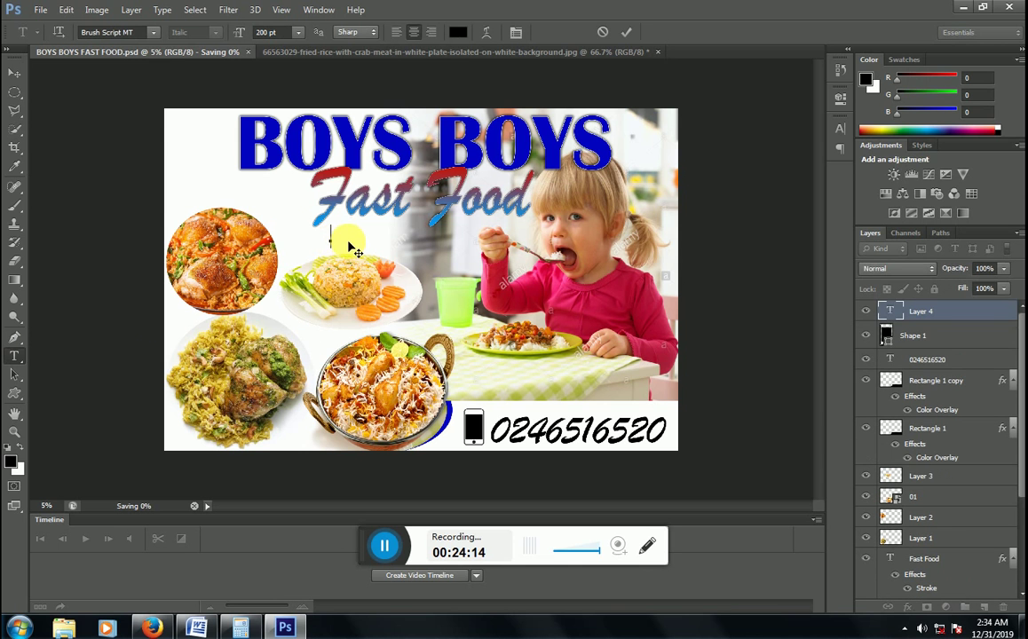
text(L)
text(a)
text(ca)
text( Preste)
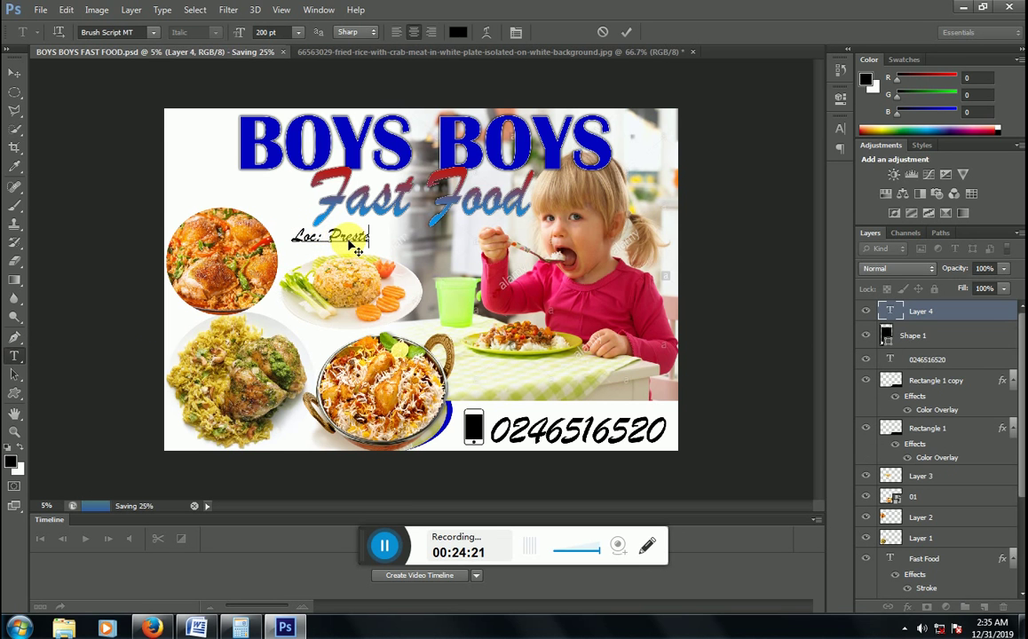
text(a Me)
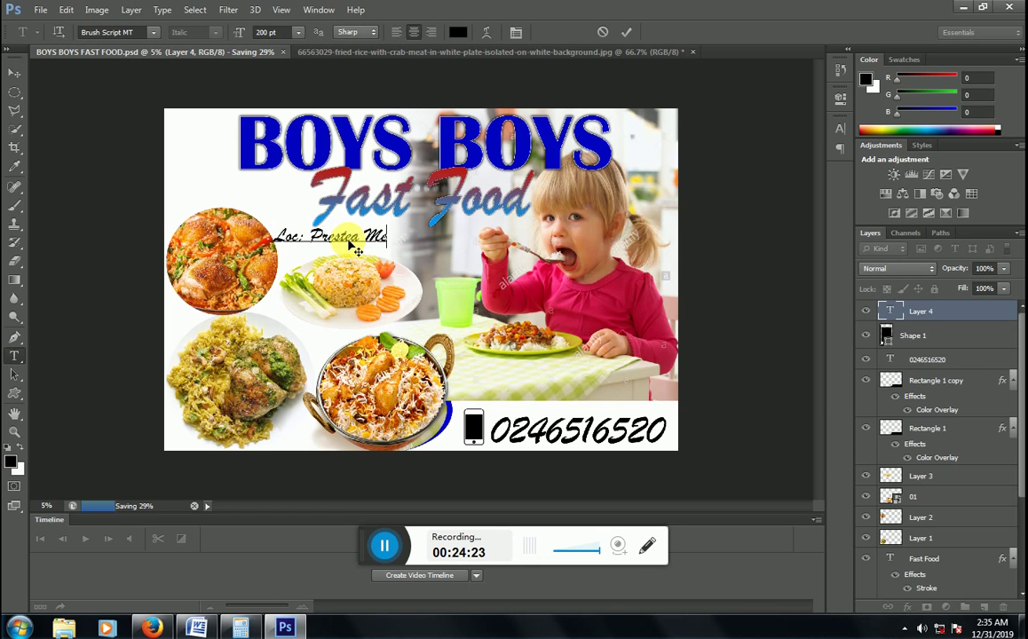
text(thod )
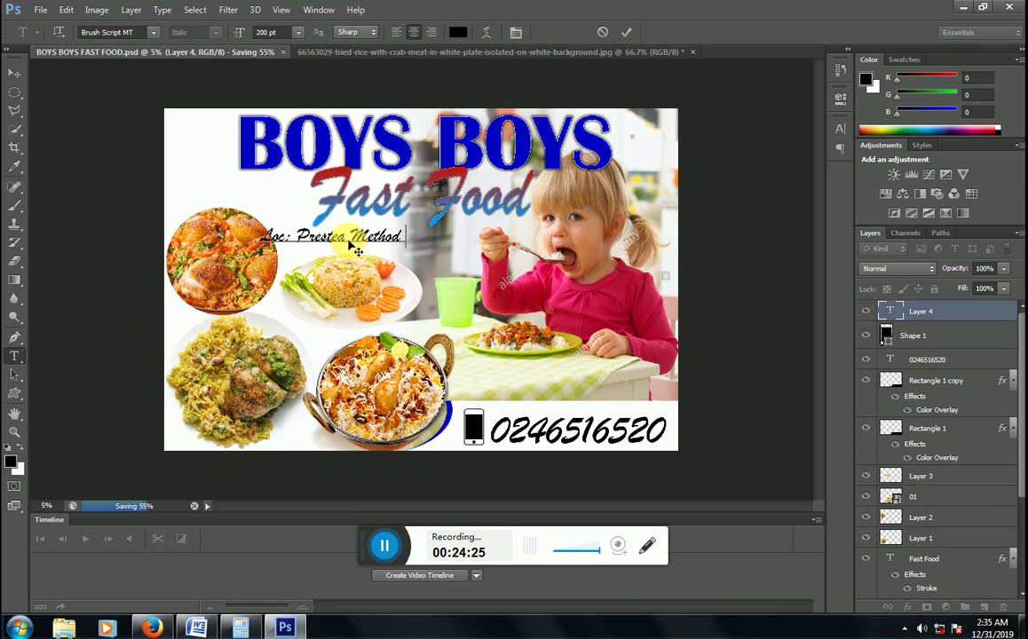
text(ist Ju)
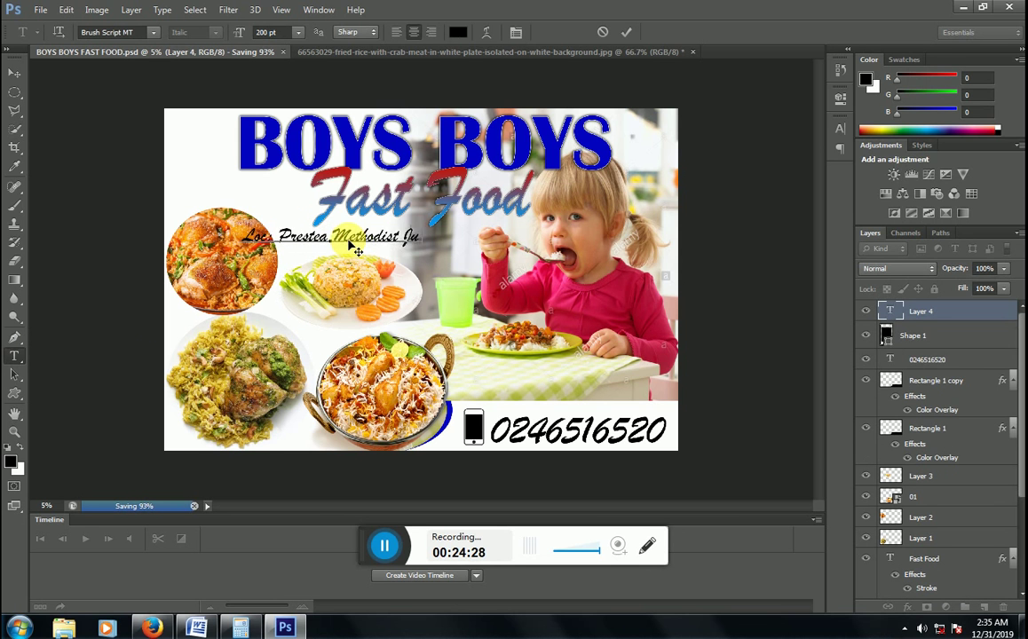
text(nction)
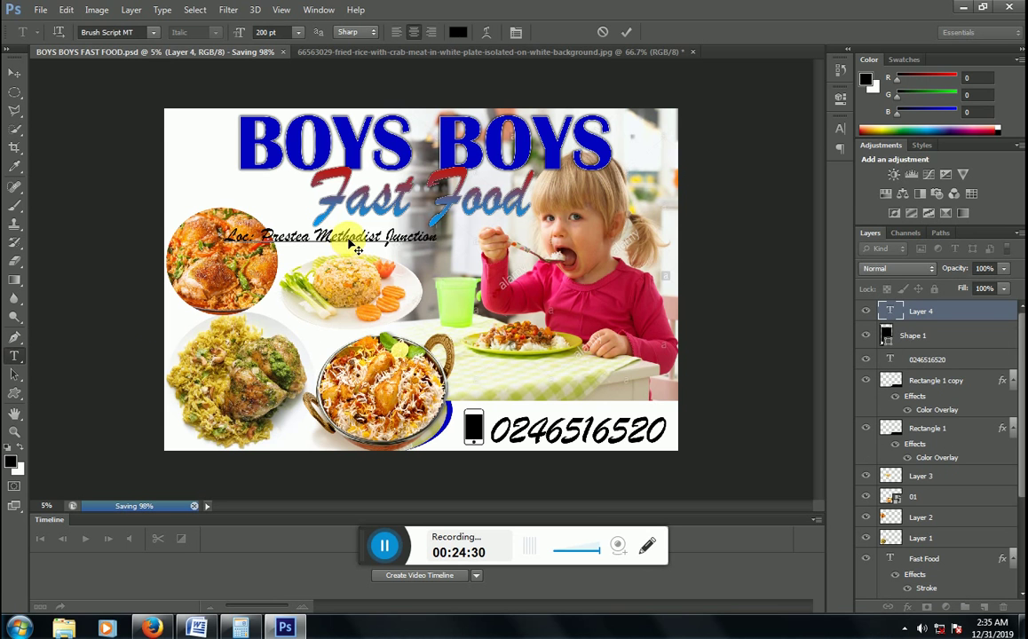
key(ctrl+a)
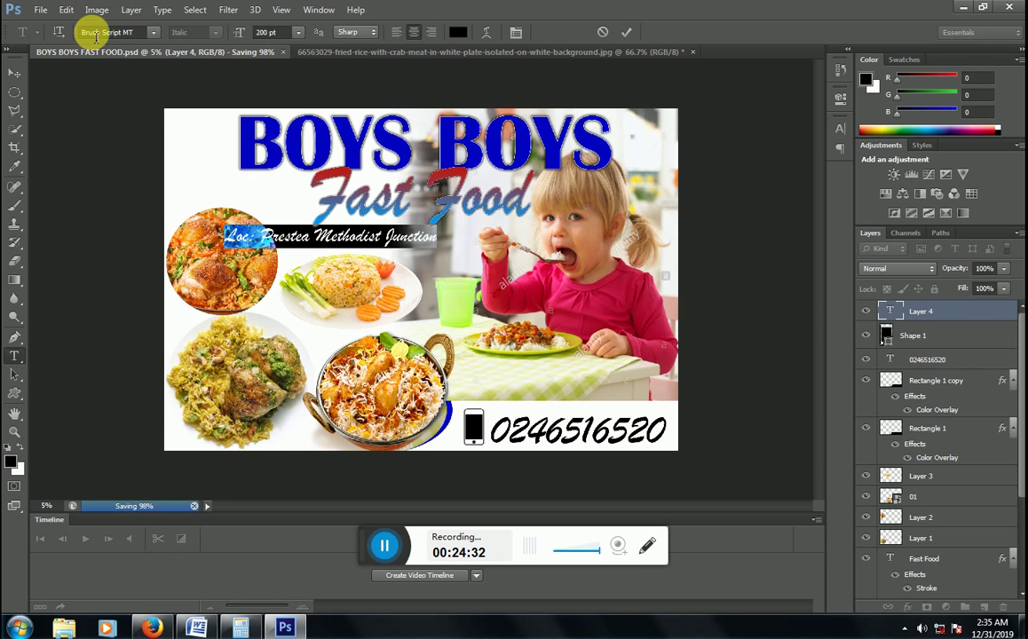
Set the location text to Calibri, Regular style, at 100 pt.
click(96, 33)
text(Calibr)
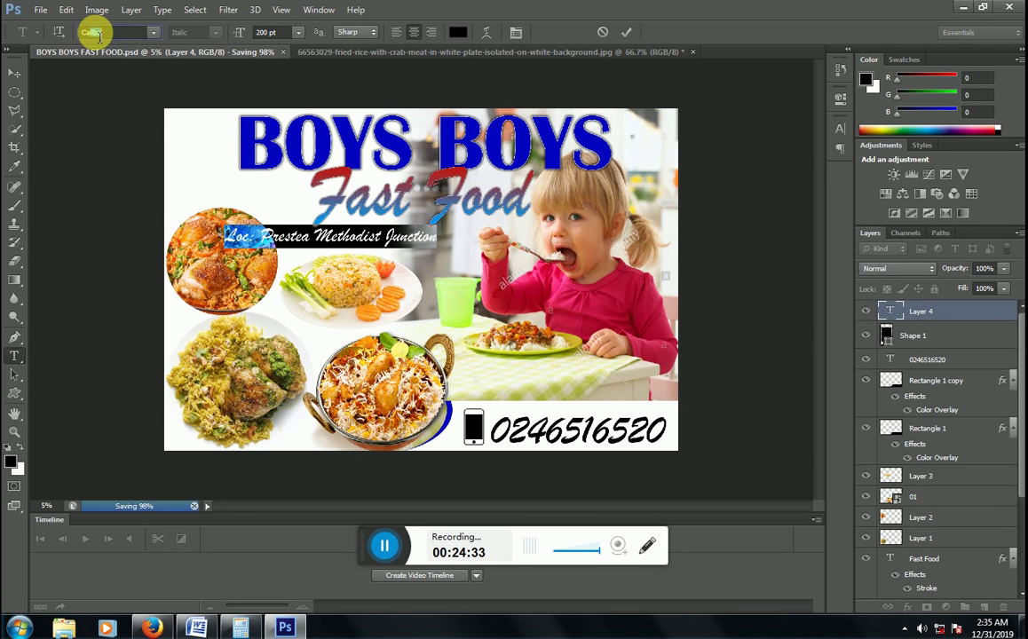
text(ibri)
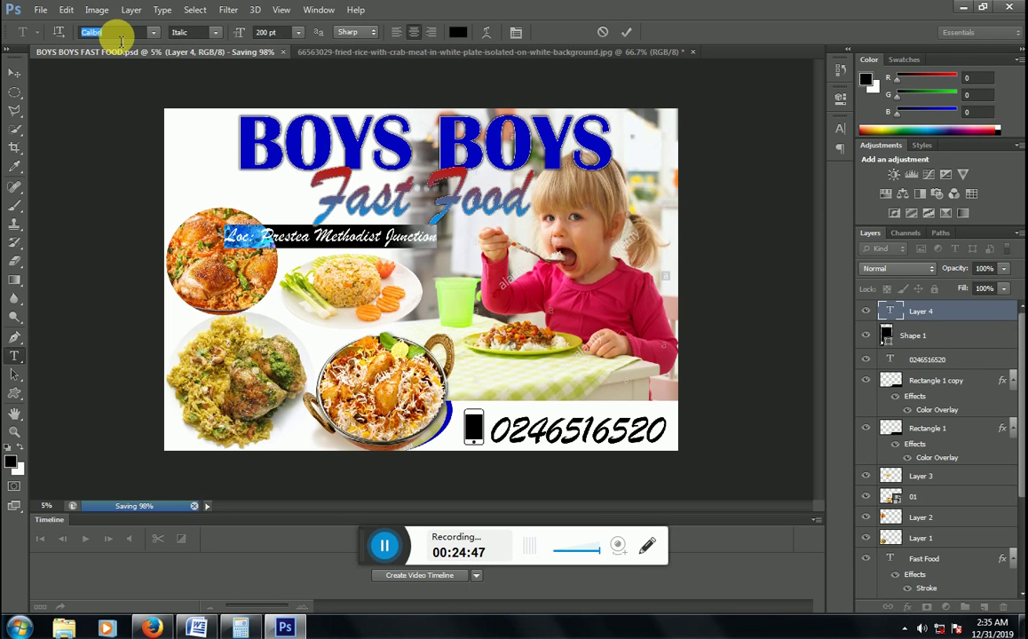
key(Return)
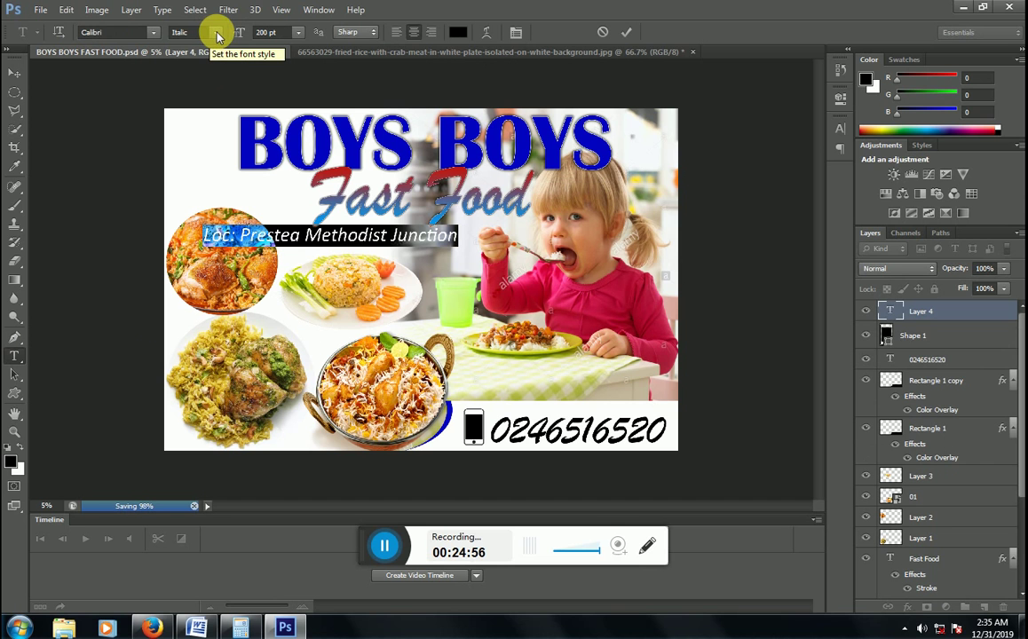
click(217, 32)
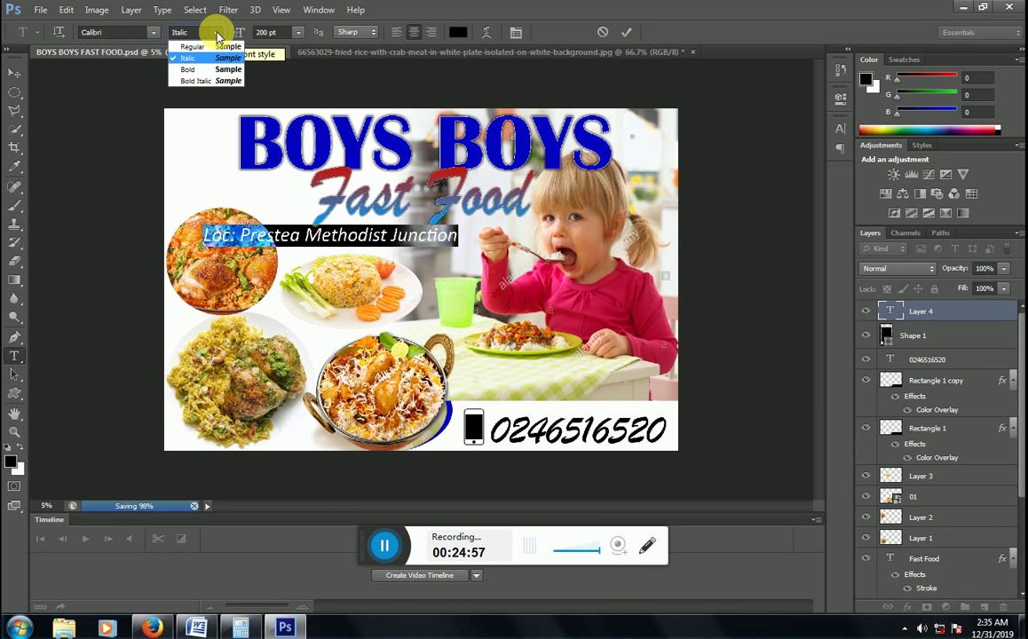
click(216, 36)
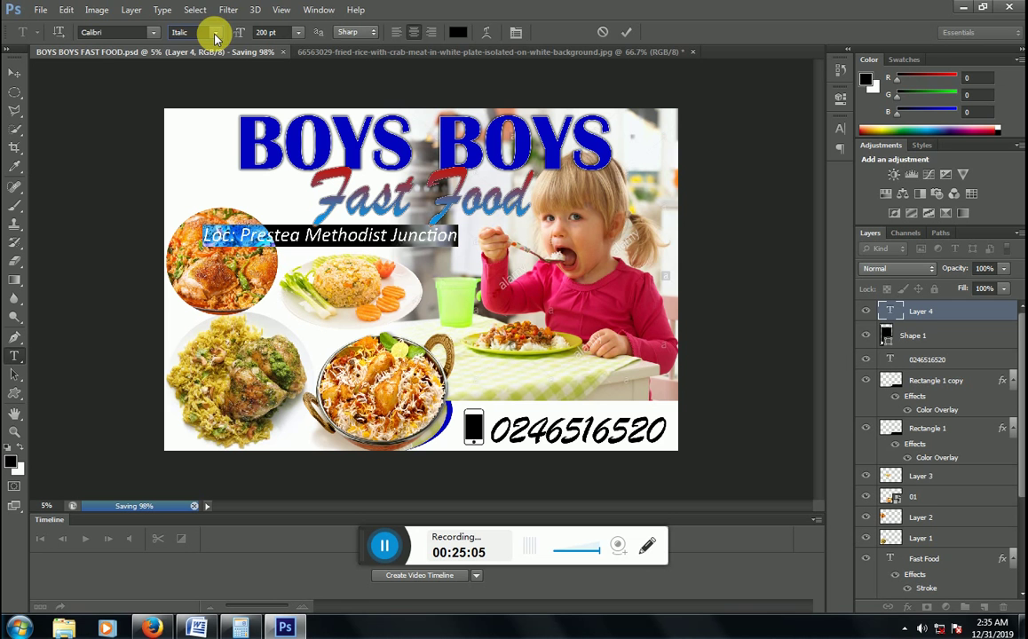
click(215, 36)
click(215, 48)
click(298, 32)
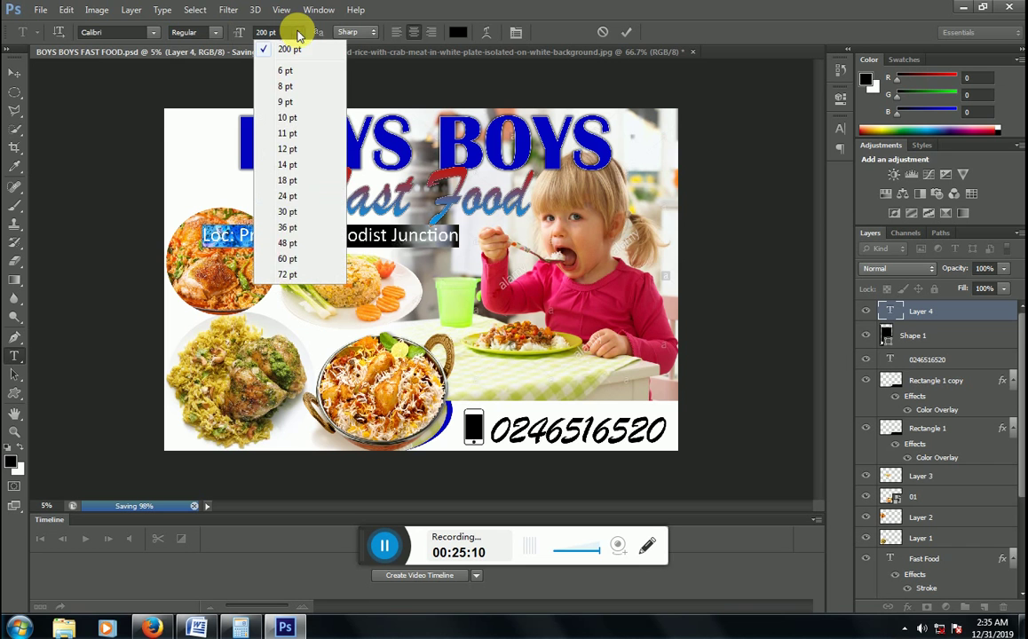
click(284, 274)
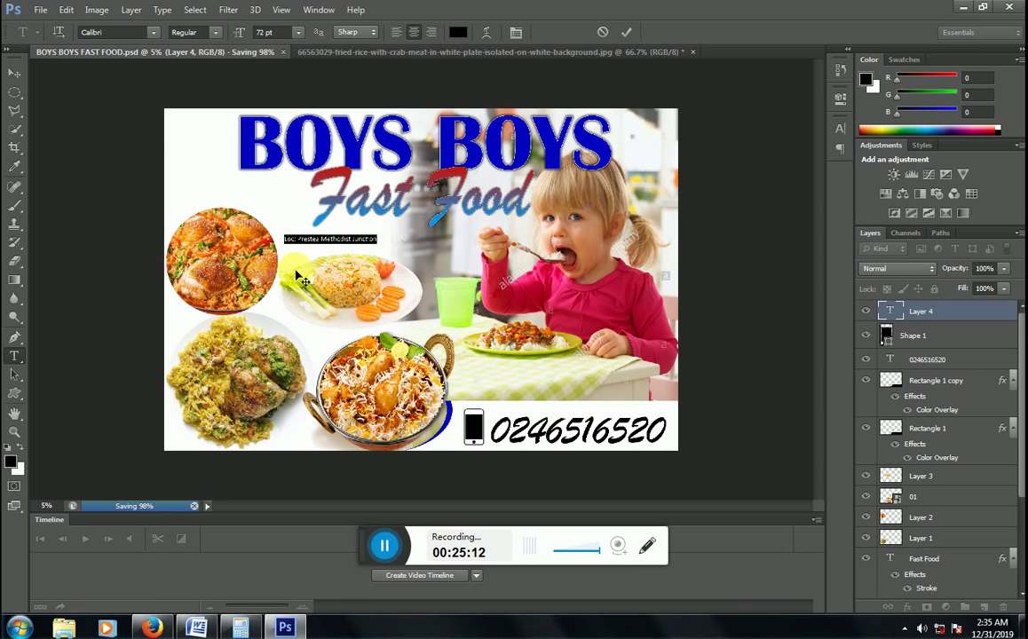
click(259, 33)
text(100)
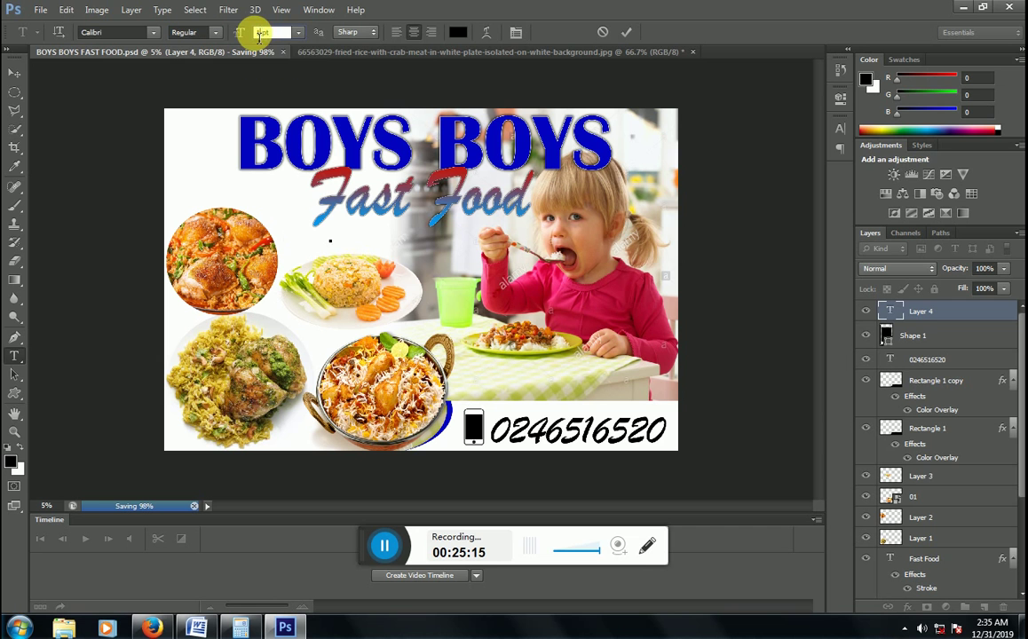
key(Return)
Shift the location line slightly to the right beneath the title.
click(9, 78)
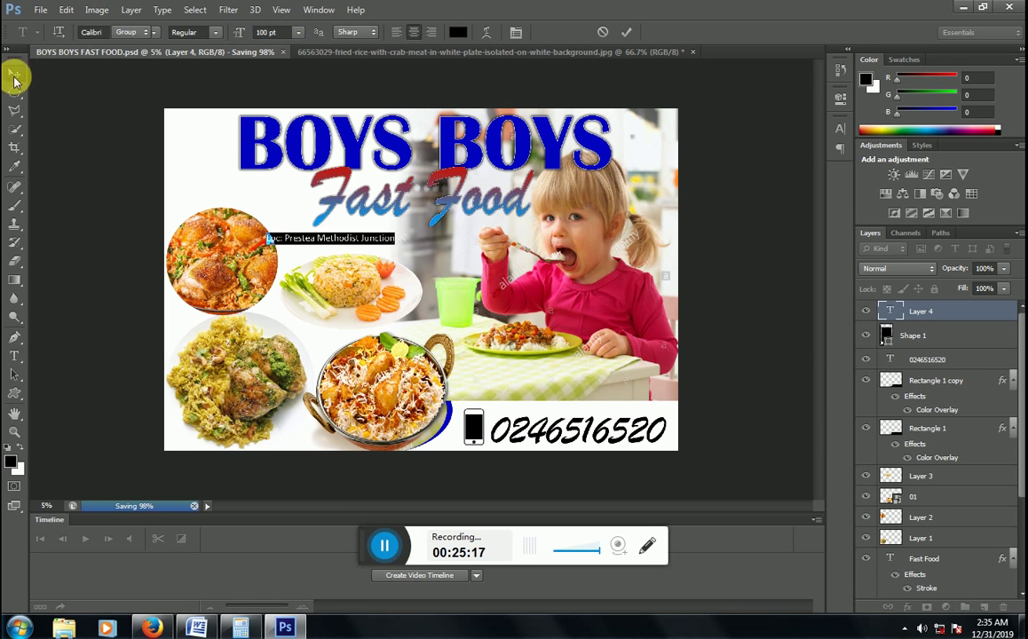
click(344, 236)
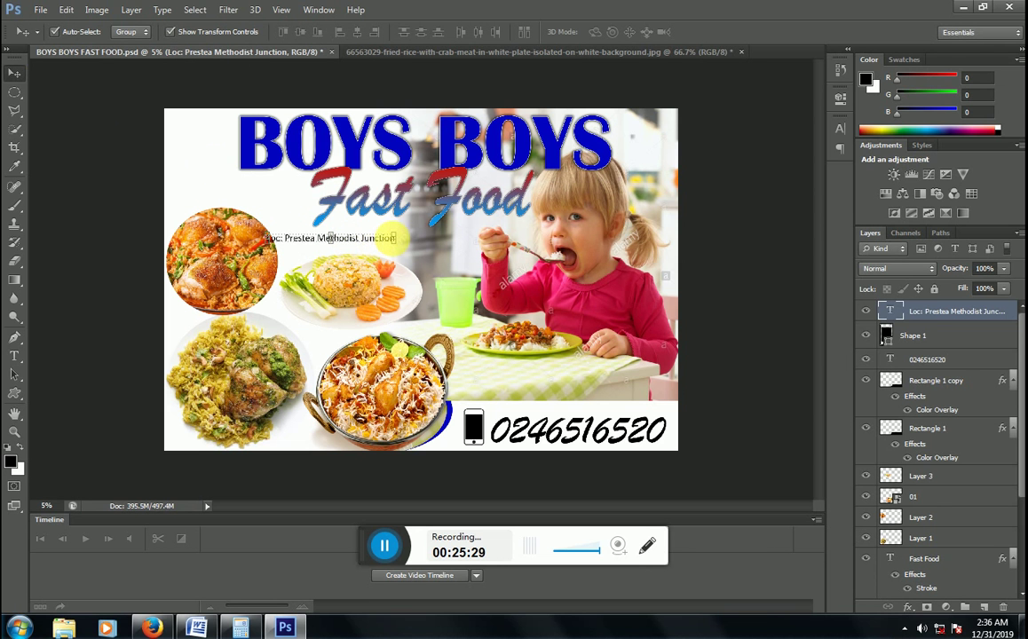
drag(366, 238, 406, 250)
scroll(410, 258, up, 3)
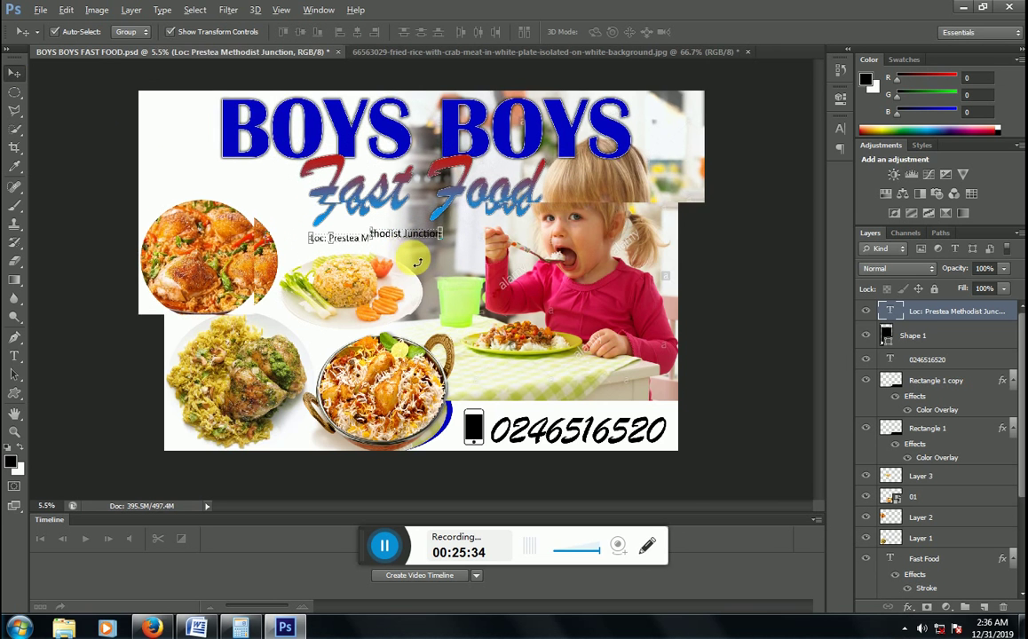
Make the word 'Loc:' bold in the location line.
click(14, 356)
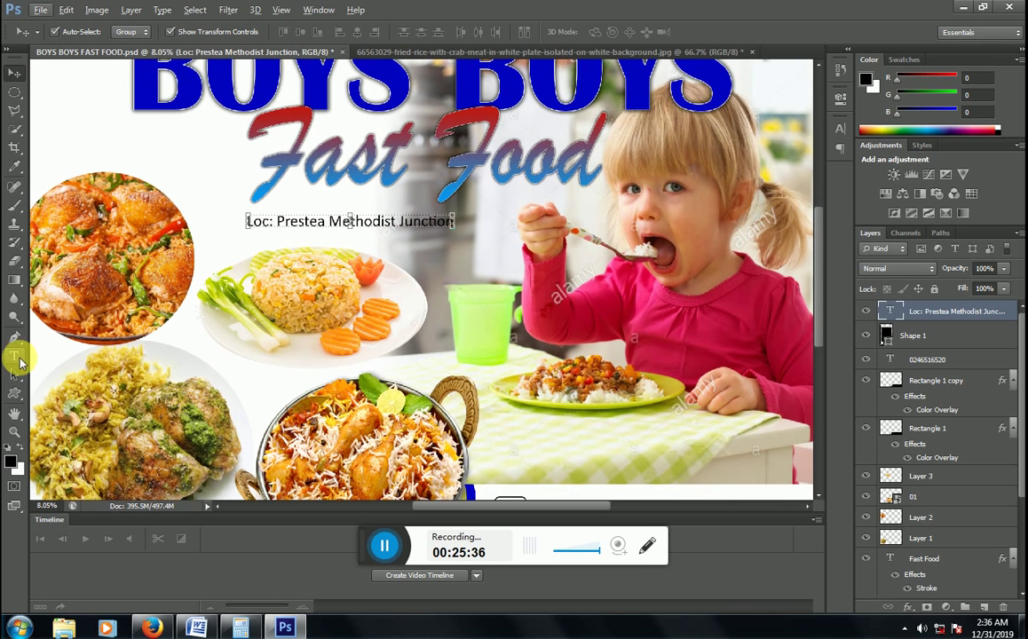
double_click(249, 223)
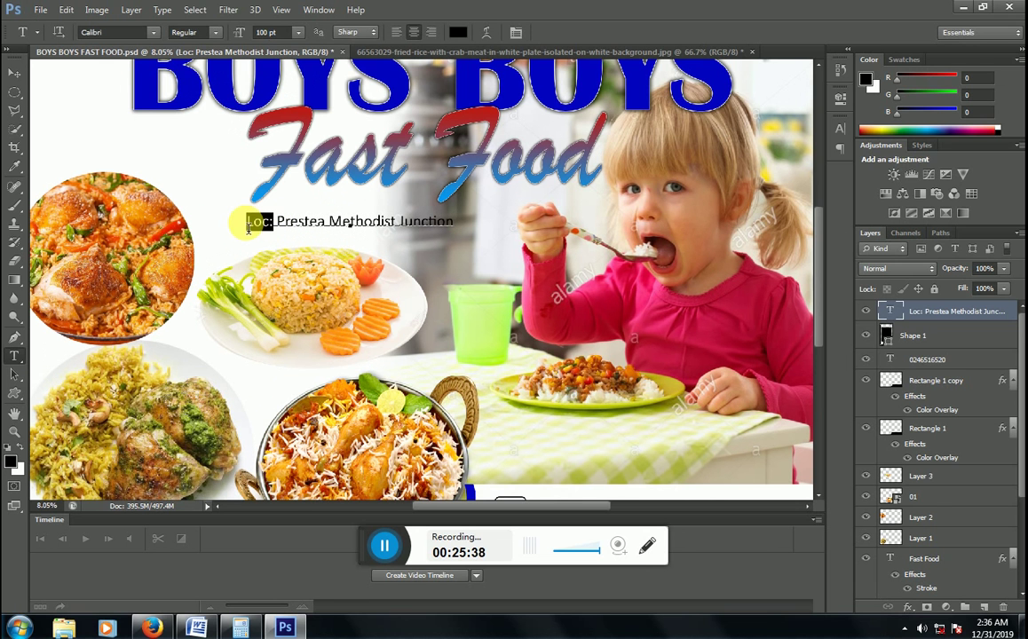
click(208, 32)
click(213, 70)
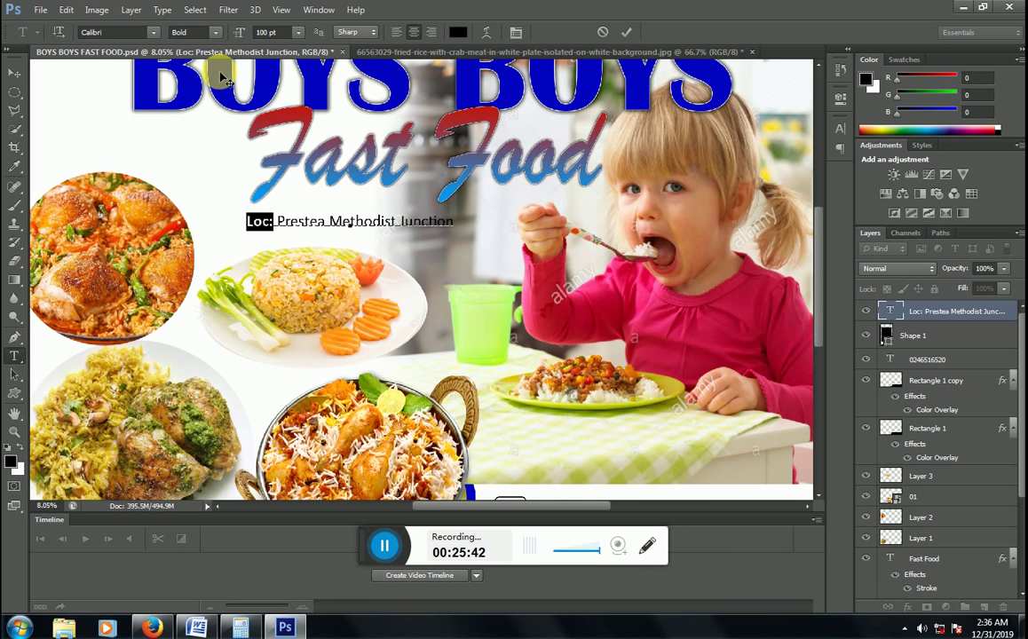
click(16, 74)
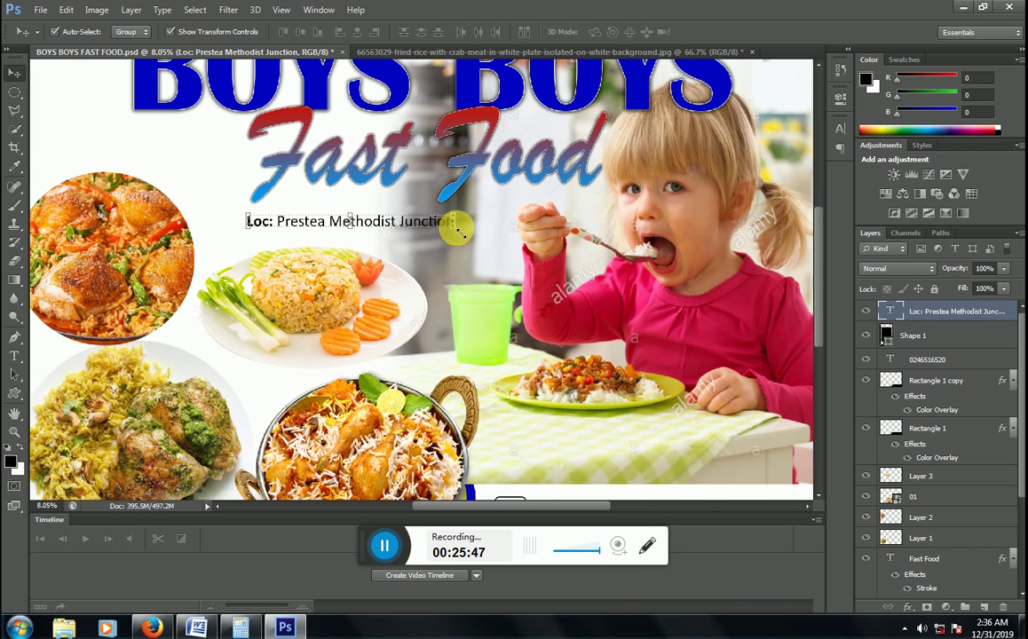
Scale the location line to about 146% width and 148% height, then zoom out.
key(ctrl+t)
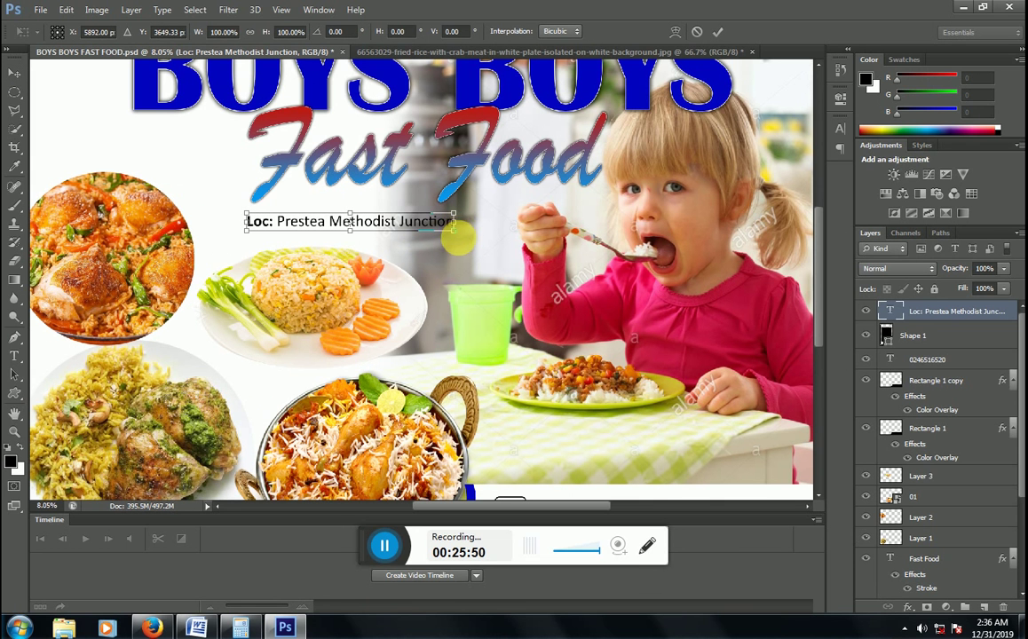
drag(456, 233, 511, 234)
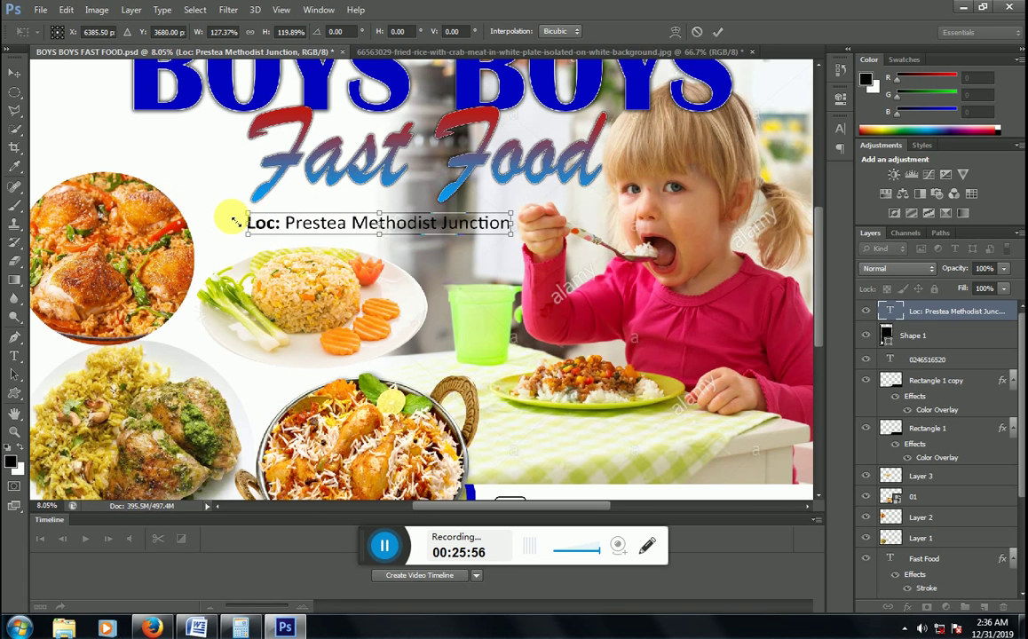
drag(235, 221, 209, 214)
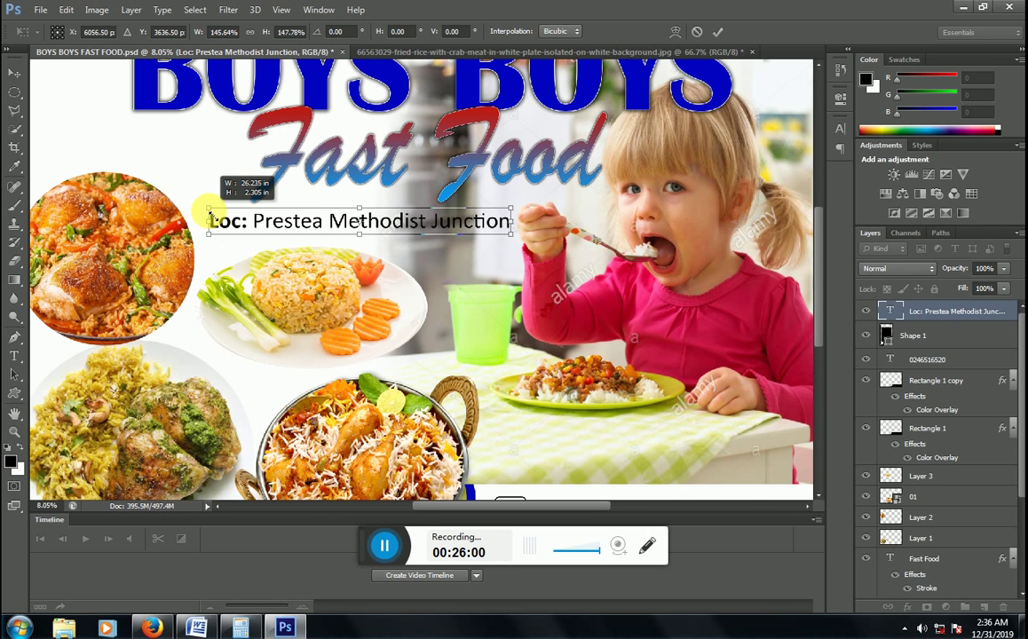
drag(209, 214, 220, 218)
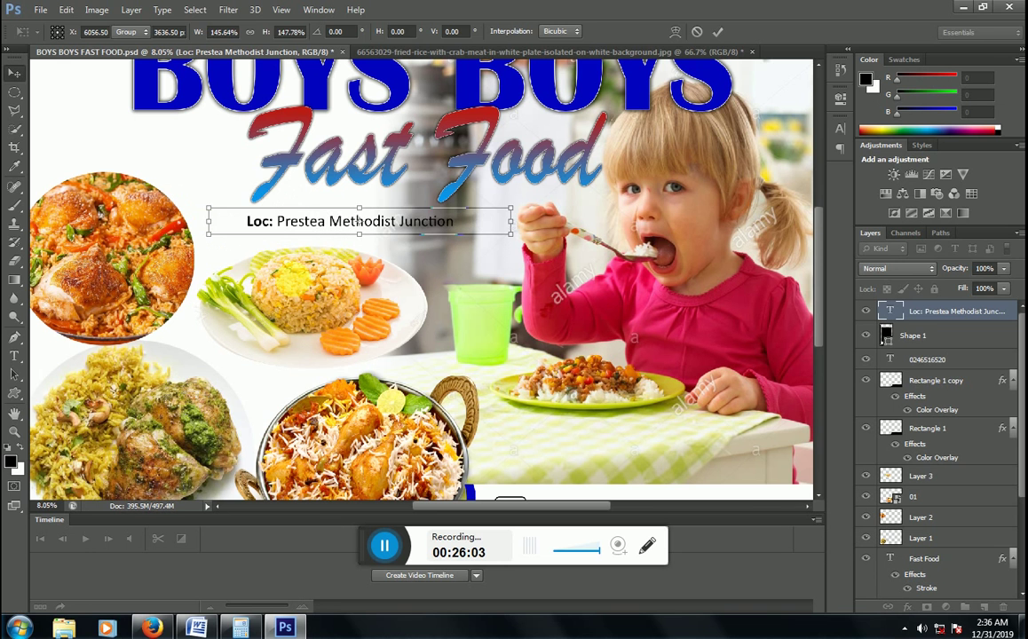
key(Return)
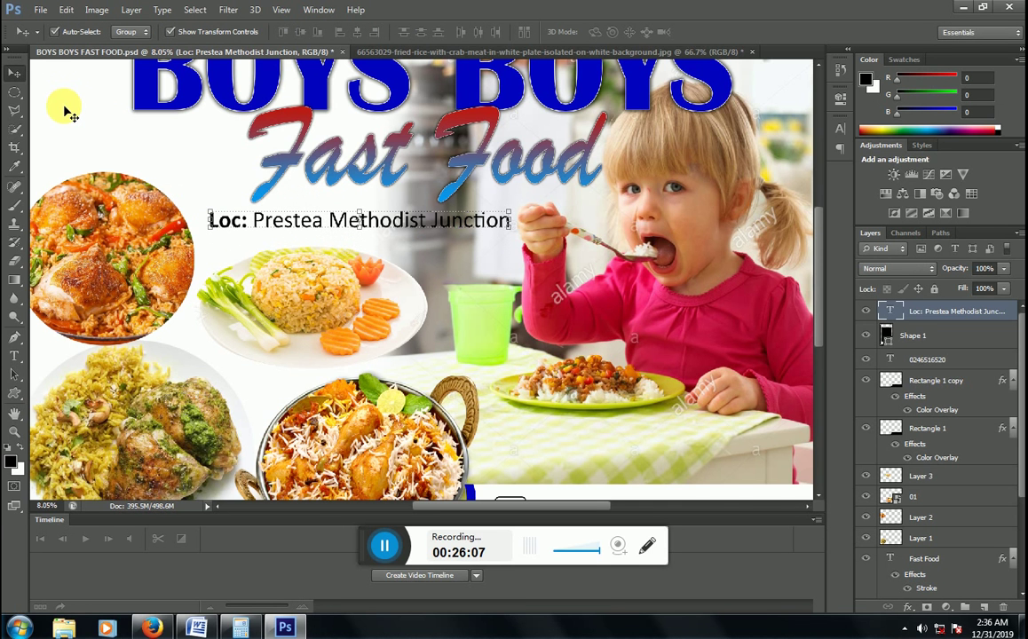
key(ctrl+minus)
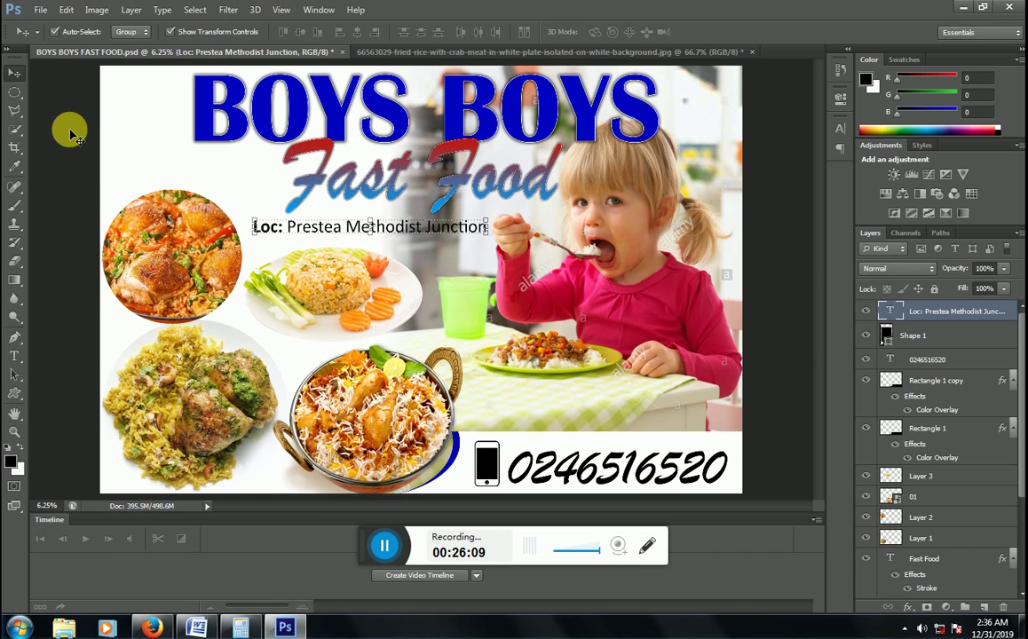
click(68, 131)
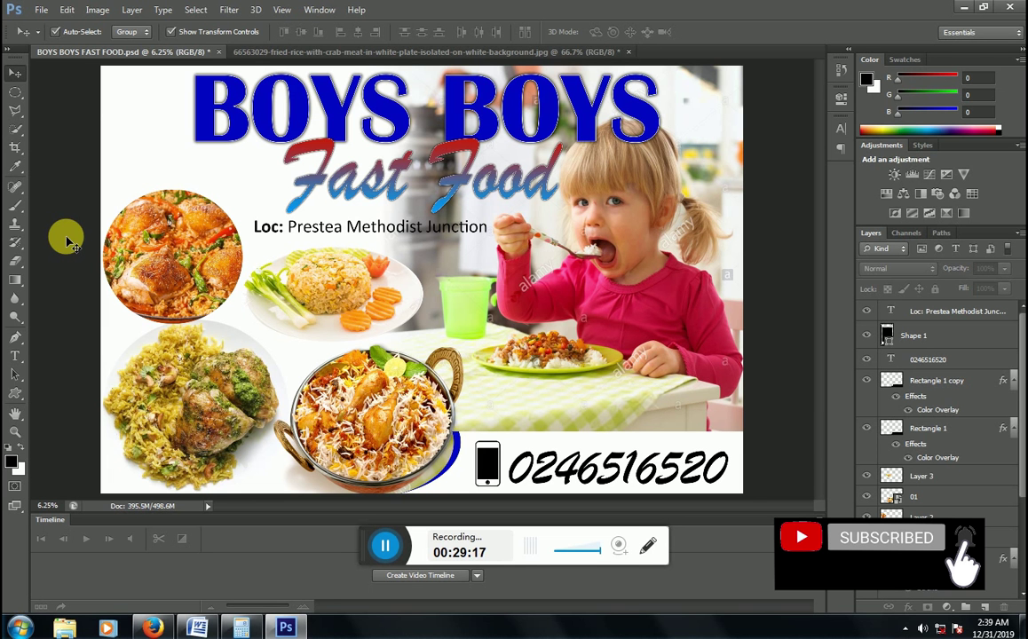
Close the fried-rice photo without saving it.
key(ctrl+minus)
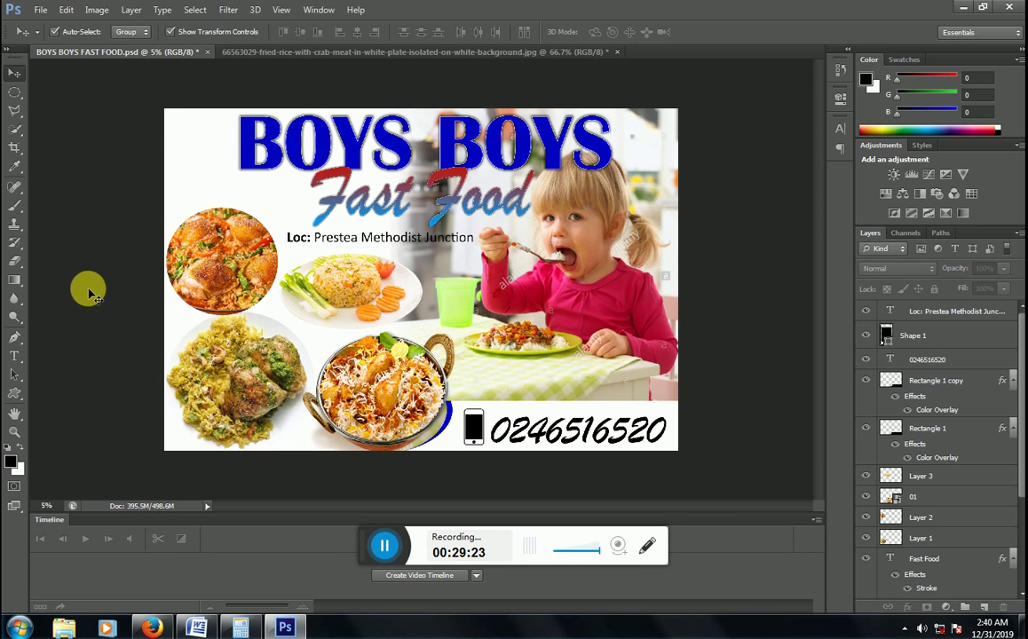
click(596, 53)
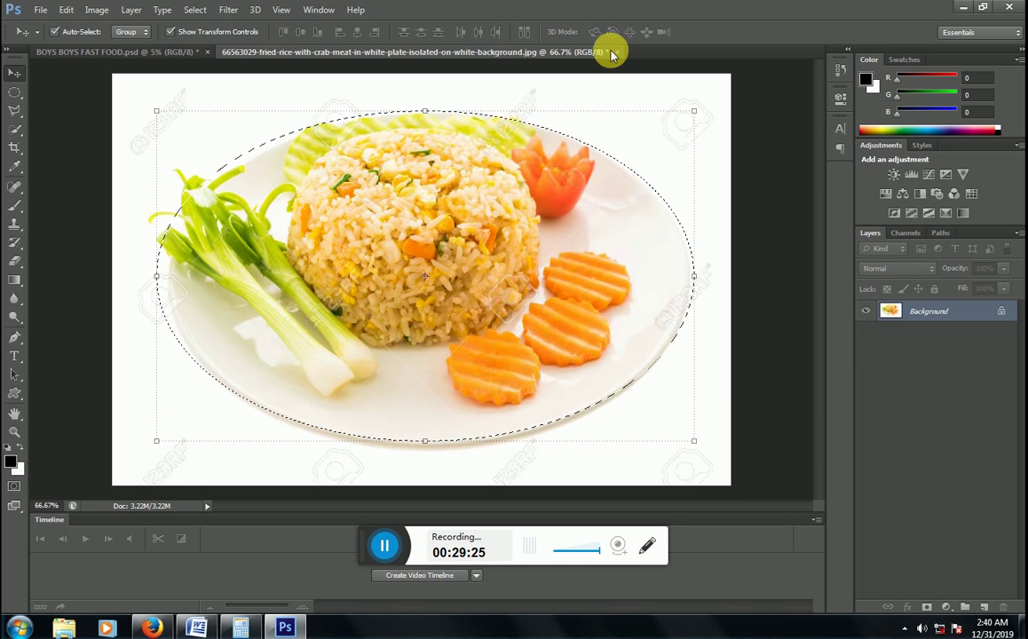
click(617, 52)
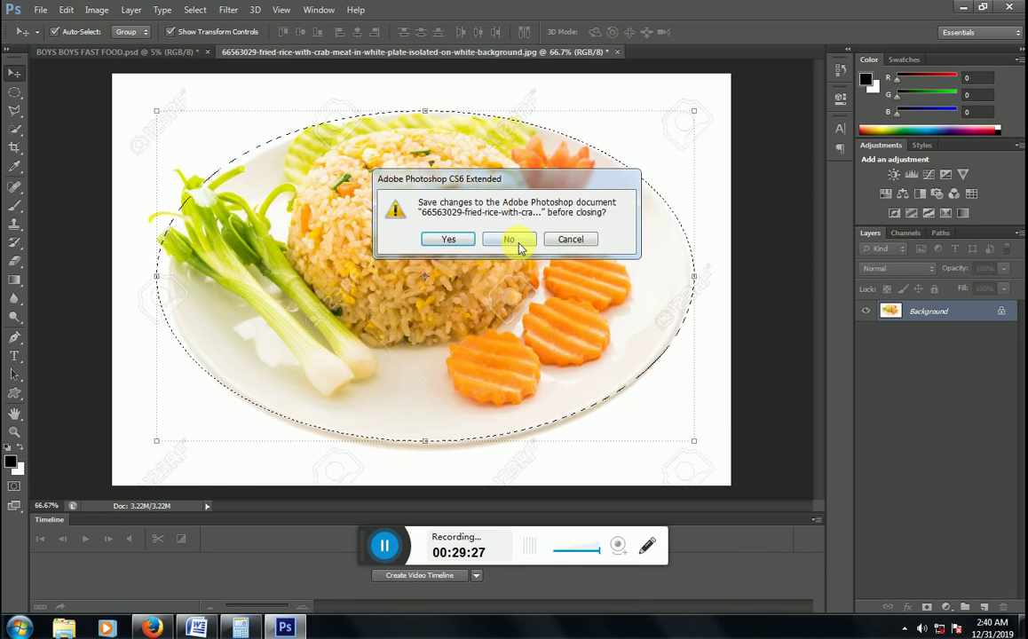
click(515, 238)
Find the background-food image in the FOOD folder through File > Place and preview it.
click(41, 11)
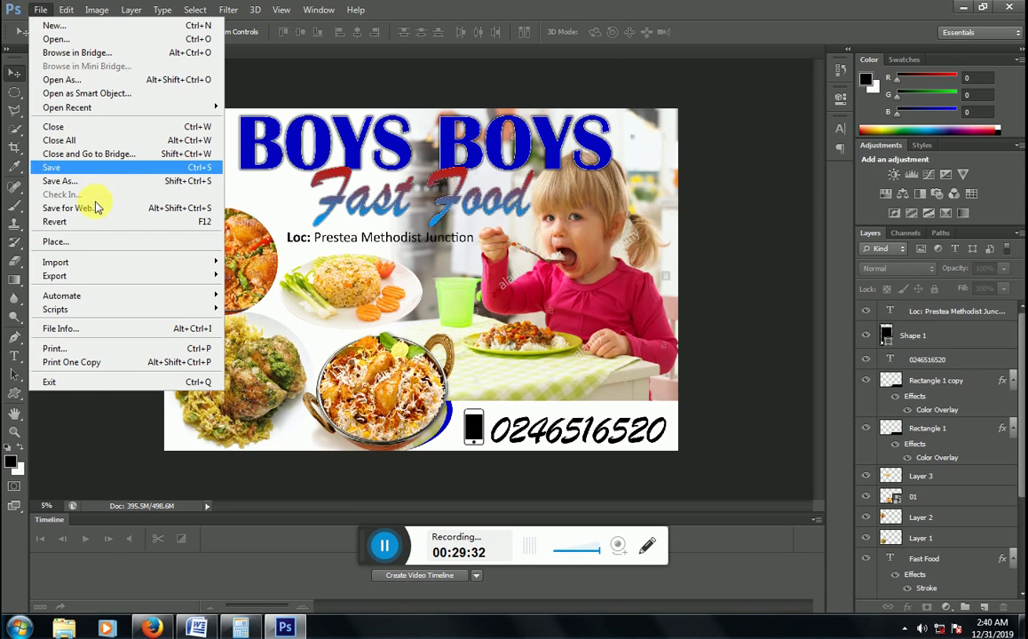
click(89, 242)
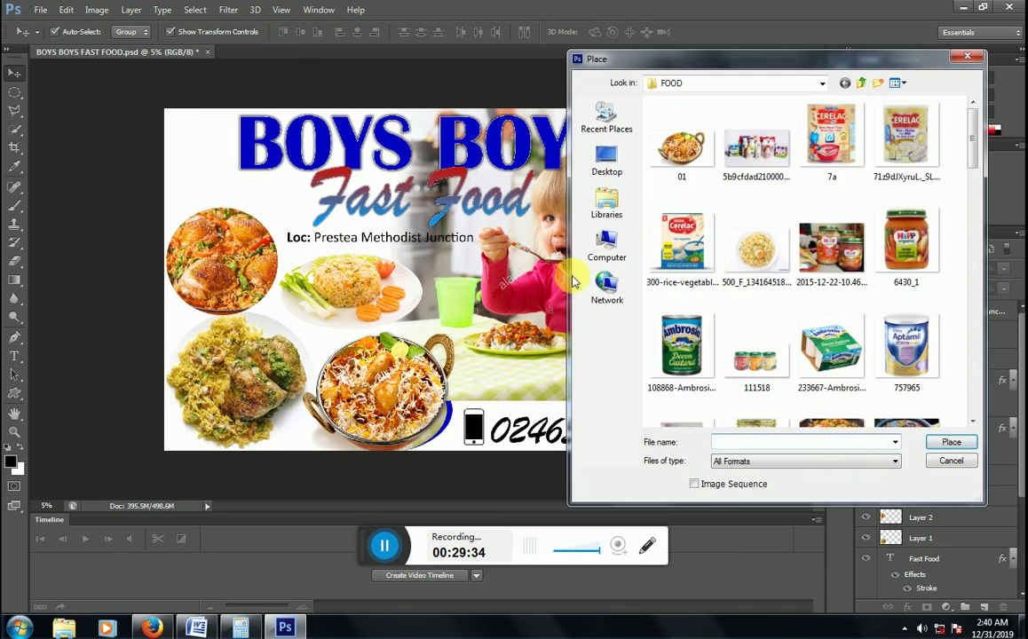
click(758, 255)
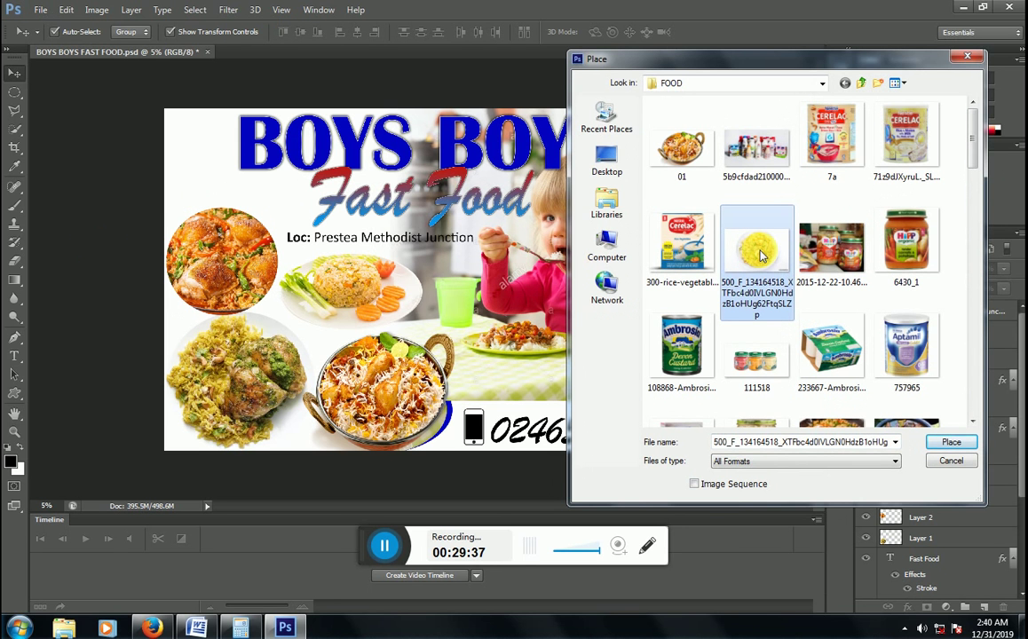
click(843, 257)
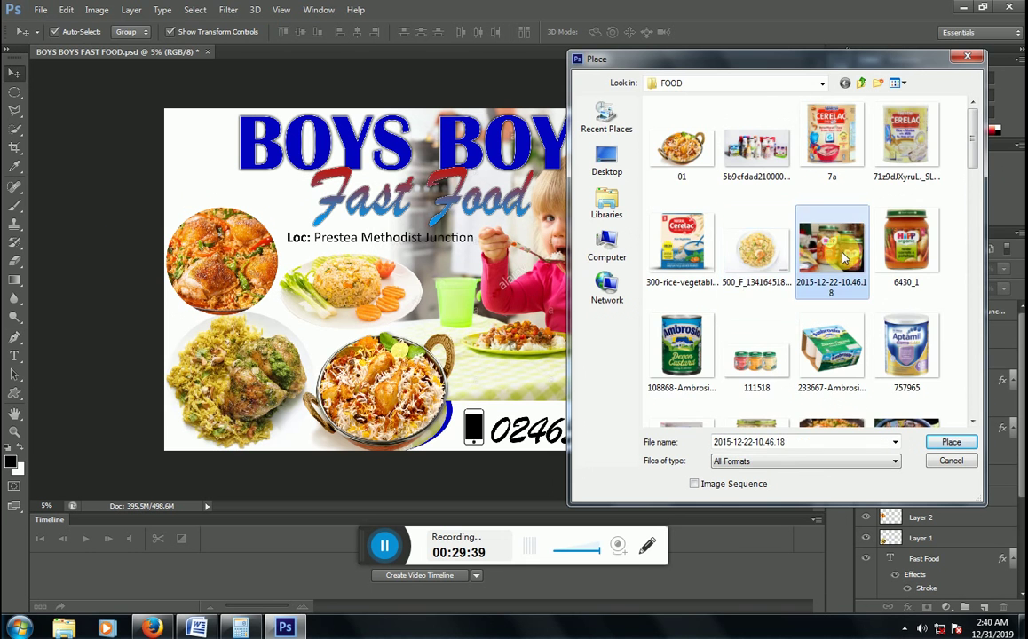
scroll(843, 257, down, 3)
scroll(843, 257, down, 2)
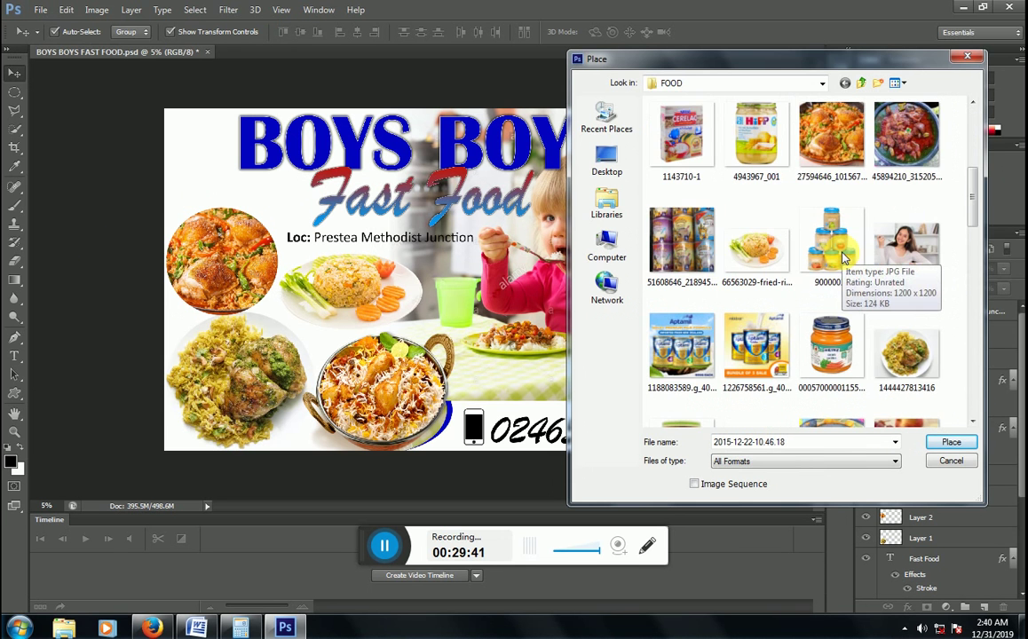
scroll(843, 257, down, 2)
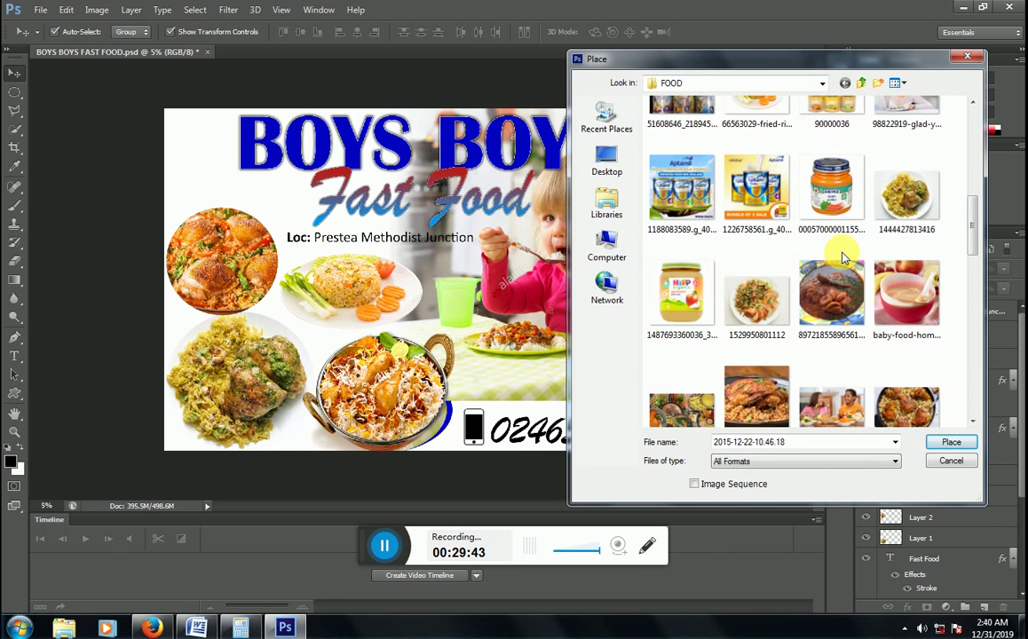
scroll(843, 257, down, 2)
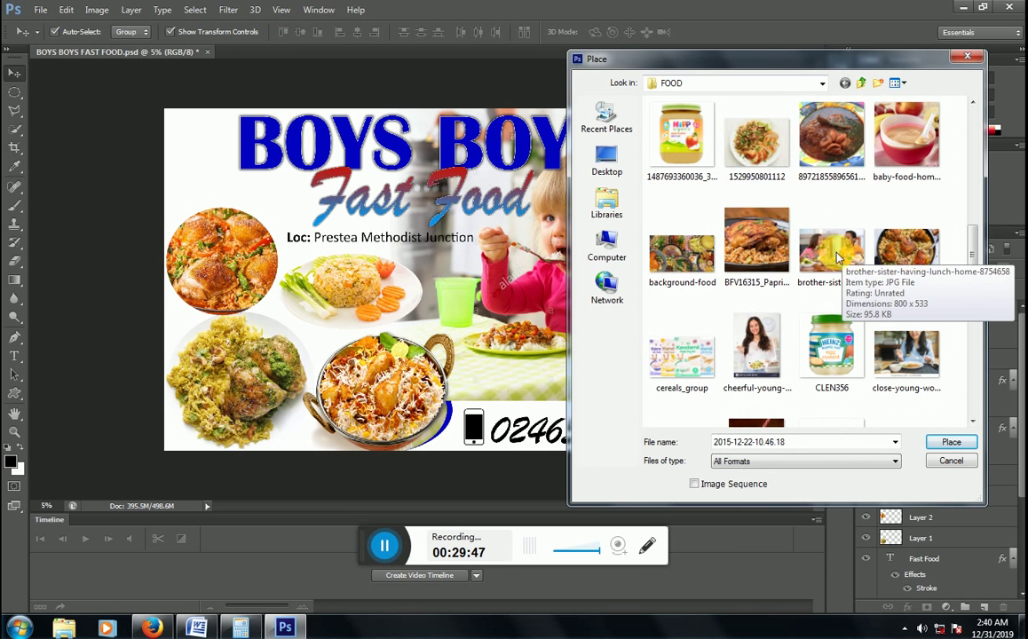
click(682, 251)
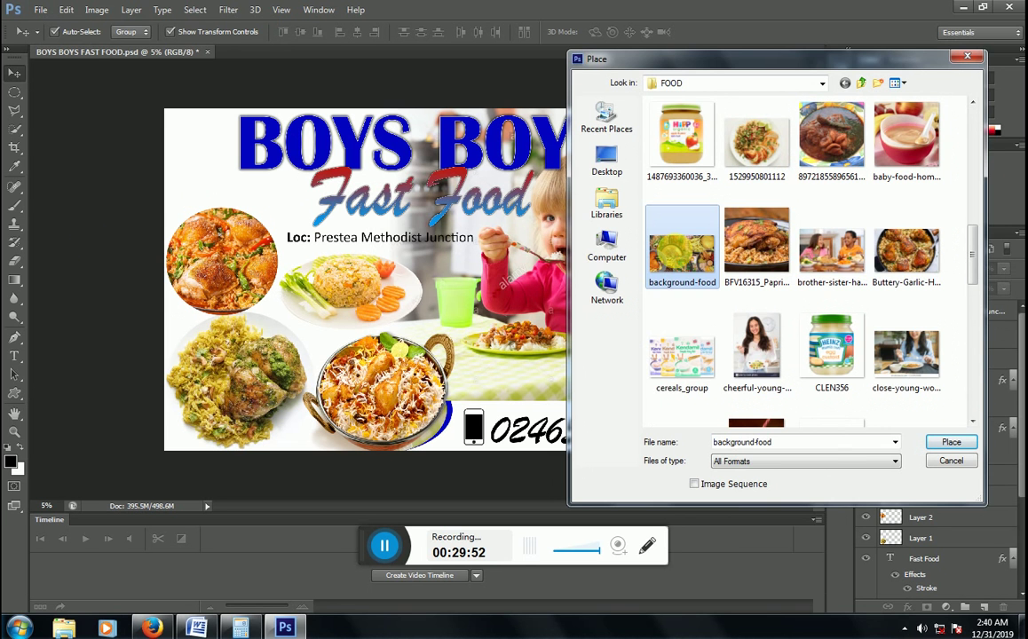
right_click(676, 238)
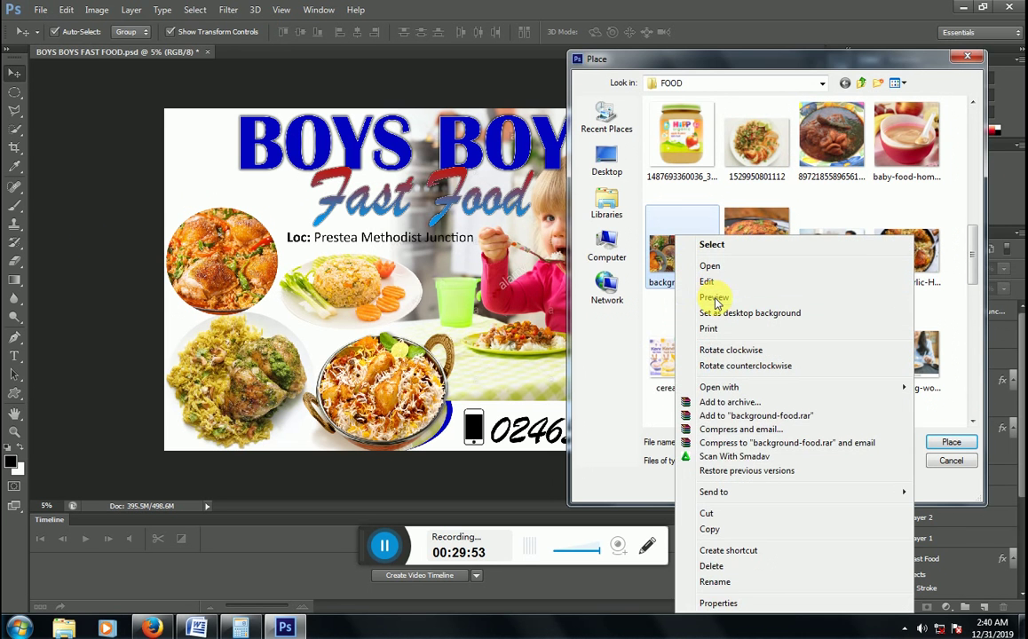
click(715, 298)
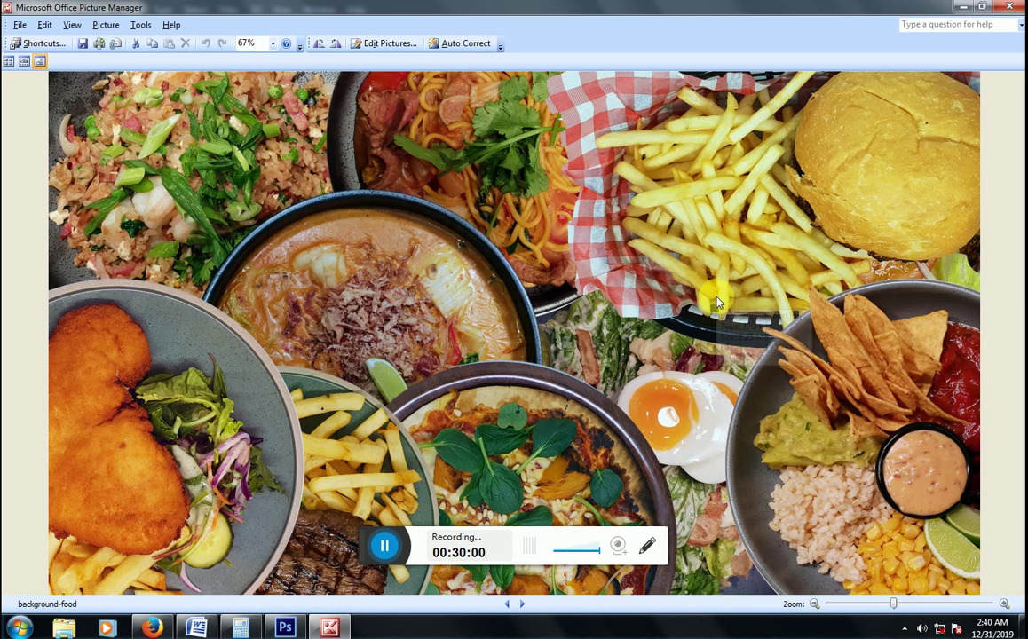
Close the Picture Manager preview of the background-food collage.
click(1005, 8)
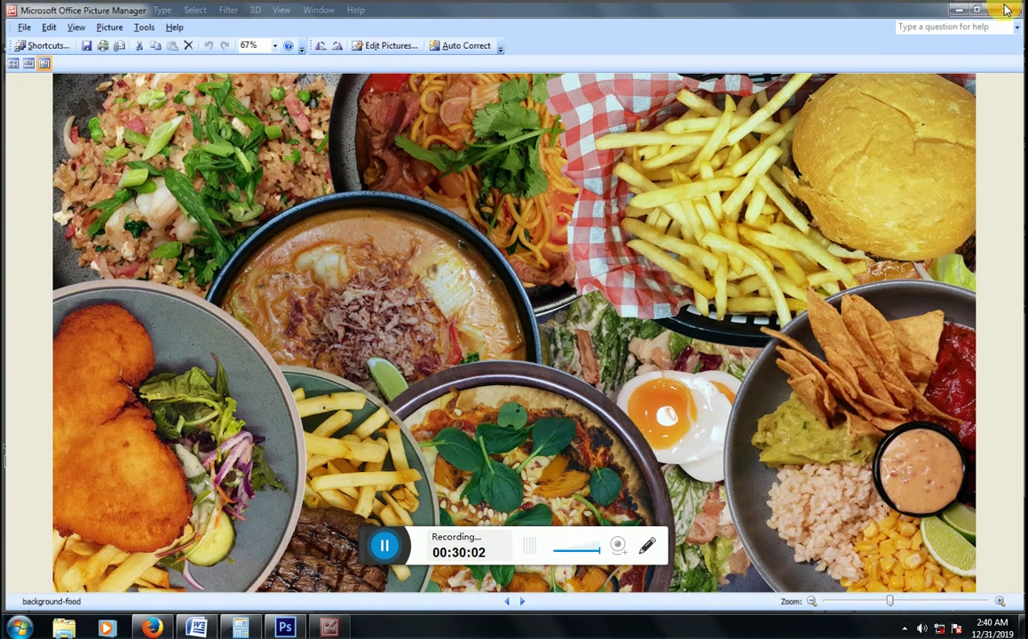
Place the background-food image, scale it to cover the entire canvas, and commit.
double_click(699, 244)
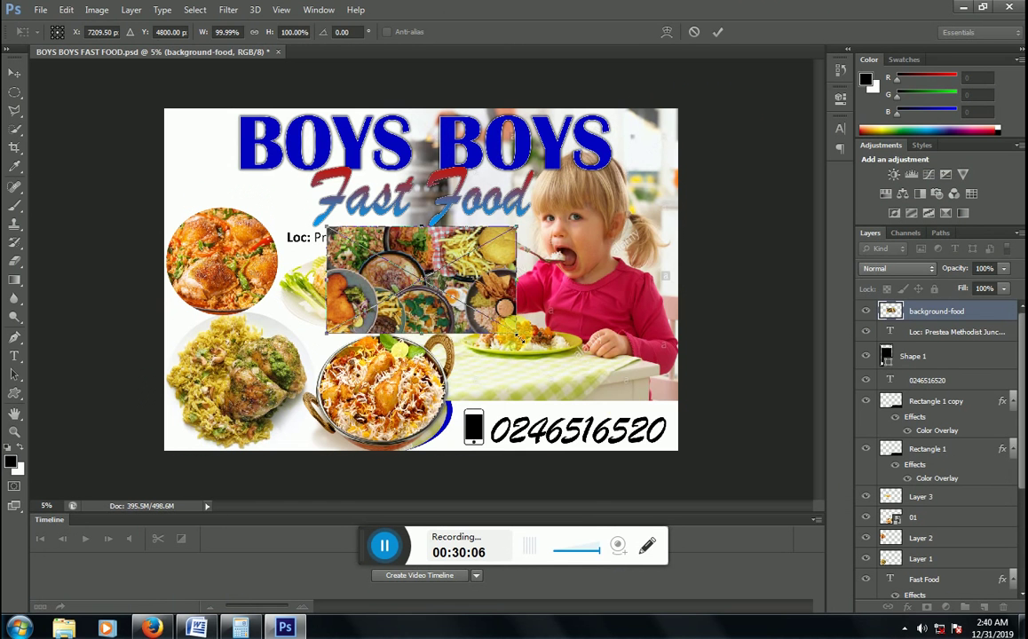
drag(517, 334, 679, 450)
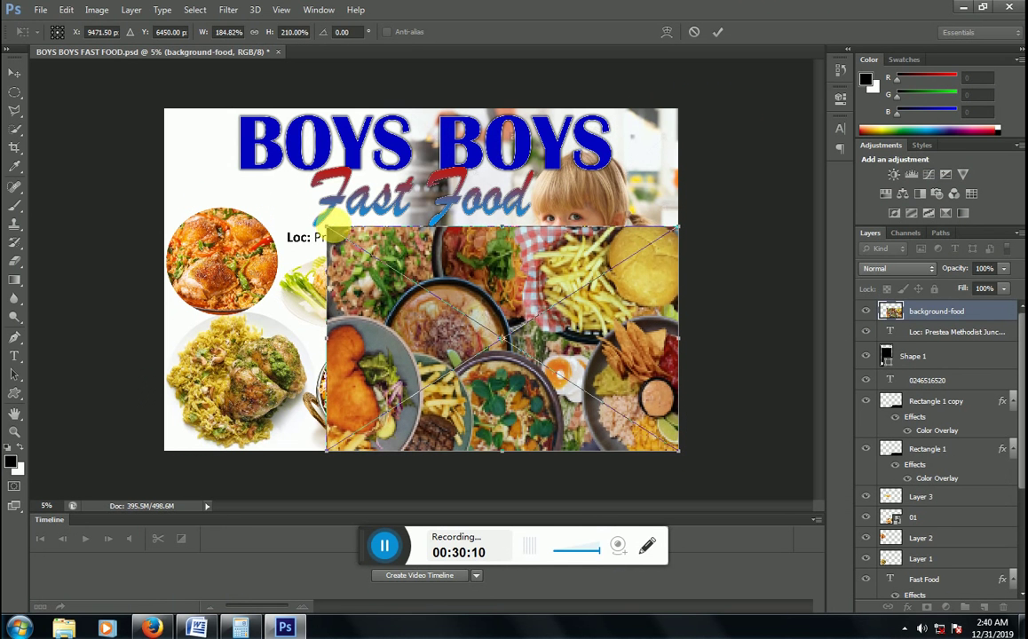
mouse_move(326, 227)
mouse_down()
mouse_move(190, 146)
mouse_move(170, 110)
mouse_up()
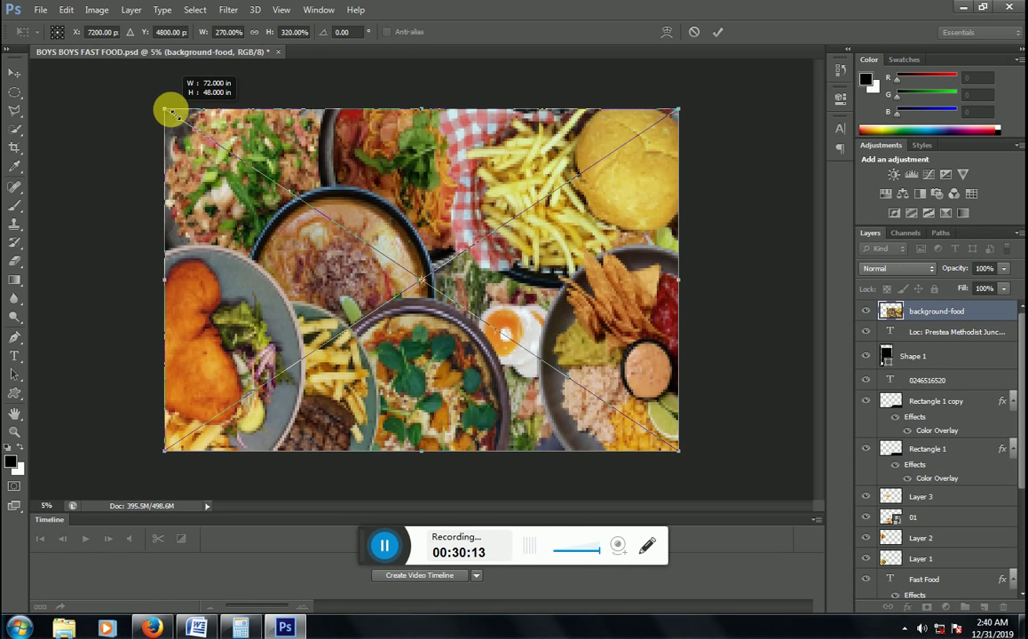
click(717, 33)
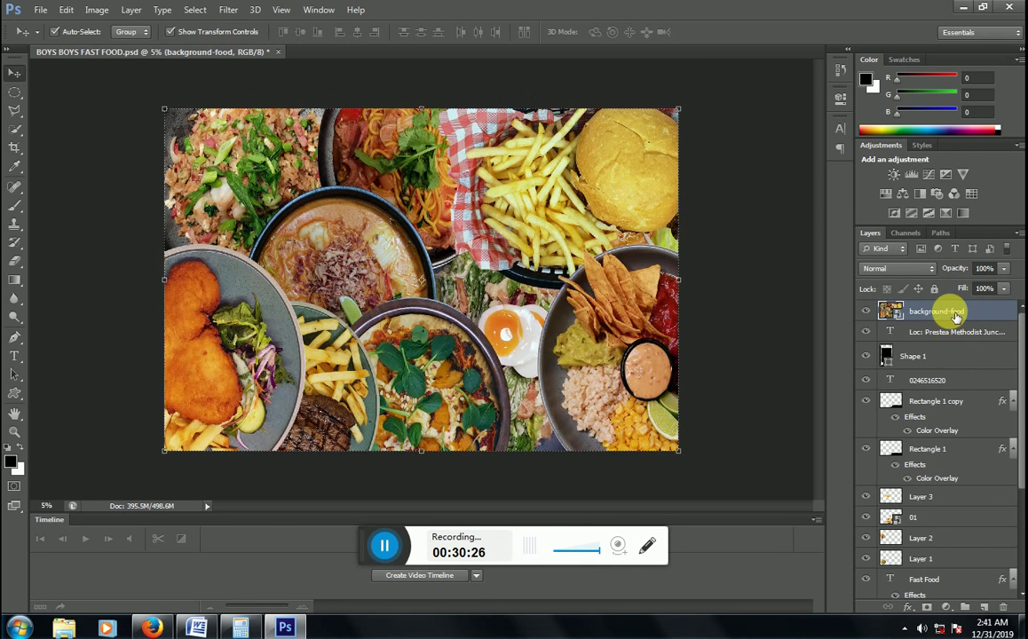
Move the background-food layer just above Background and lower its opacity to 44%.
mouse_move(946, 310)
mouse_down()
mouse_move(959, 629)
mouse_move(961, 577)
mouse_up()
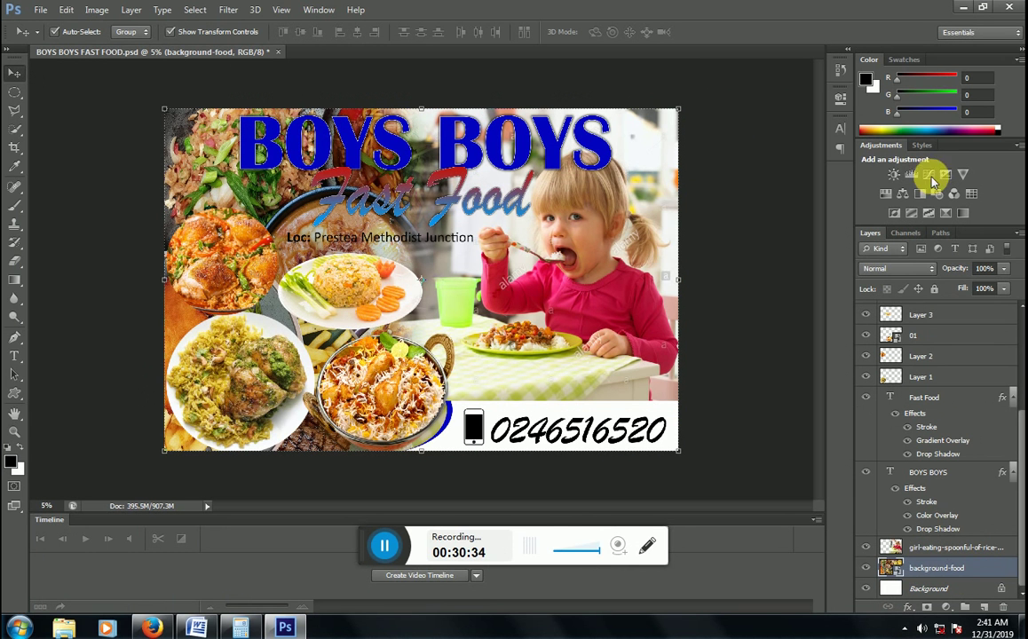
drag(961, 271, 922, 274)
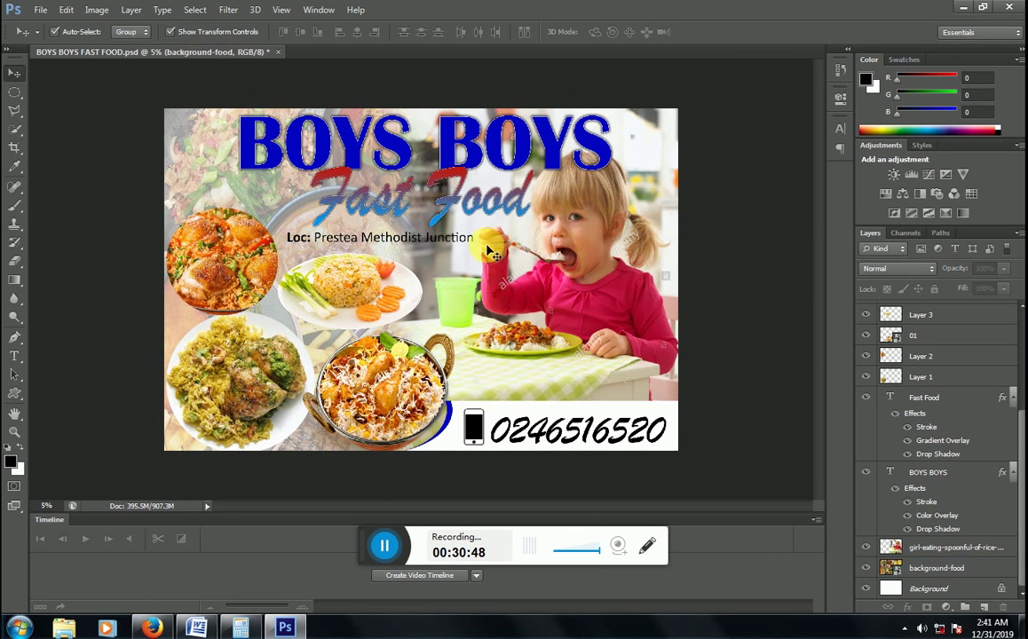
click(435, 201)
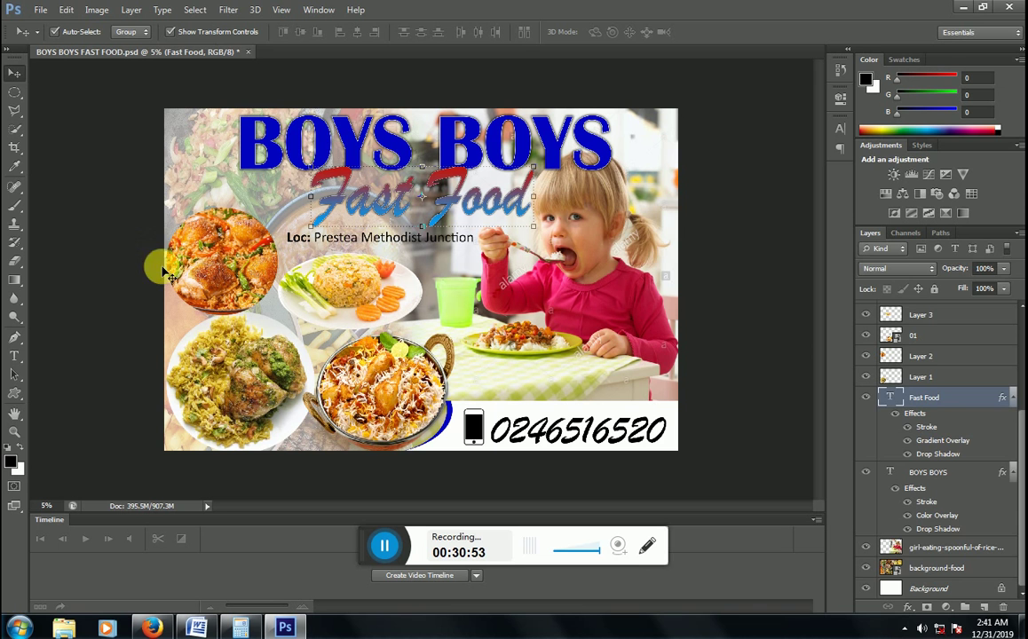
Add a red Color Overlay effect to the 'Loc: Prestea Methodist Junction' text layer, then save the banner.
click(329, 235)
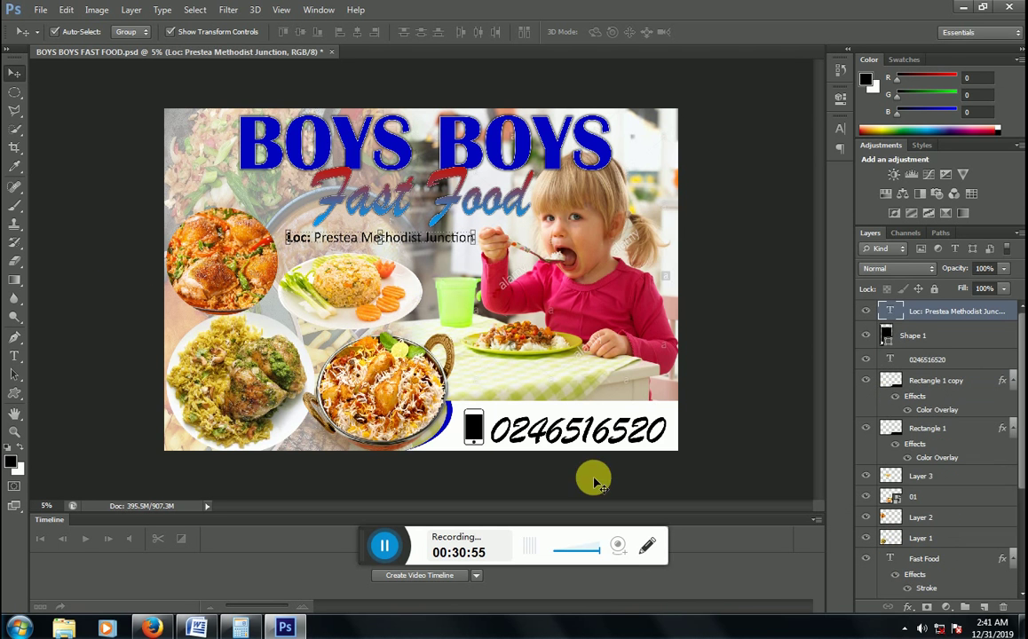
click(907, 606)
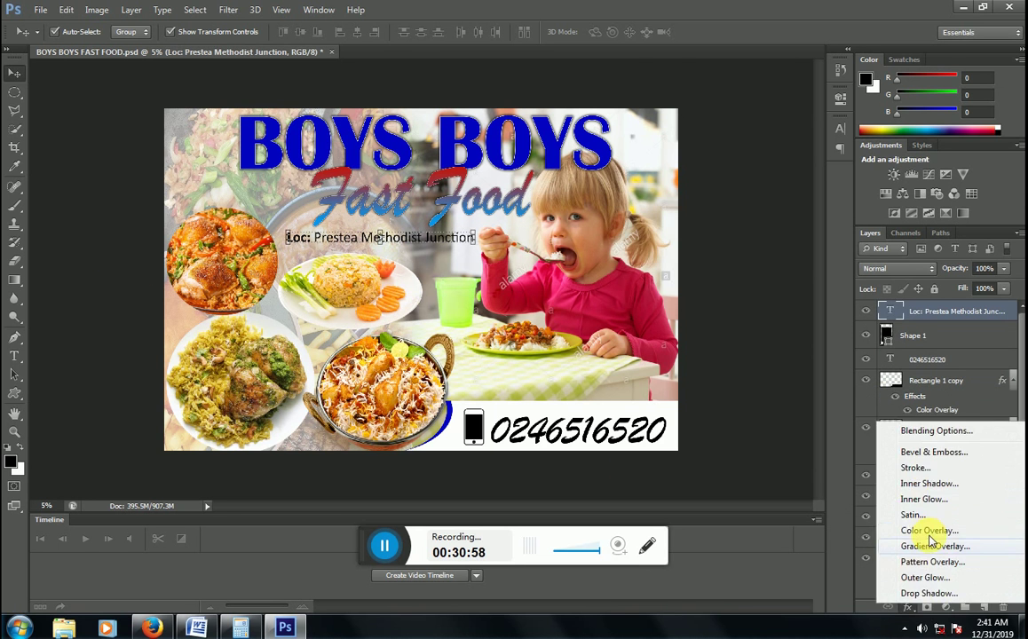
click(843, 488)
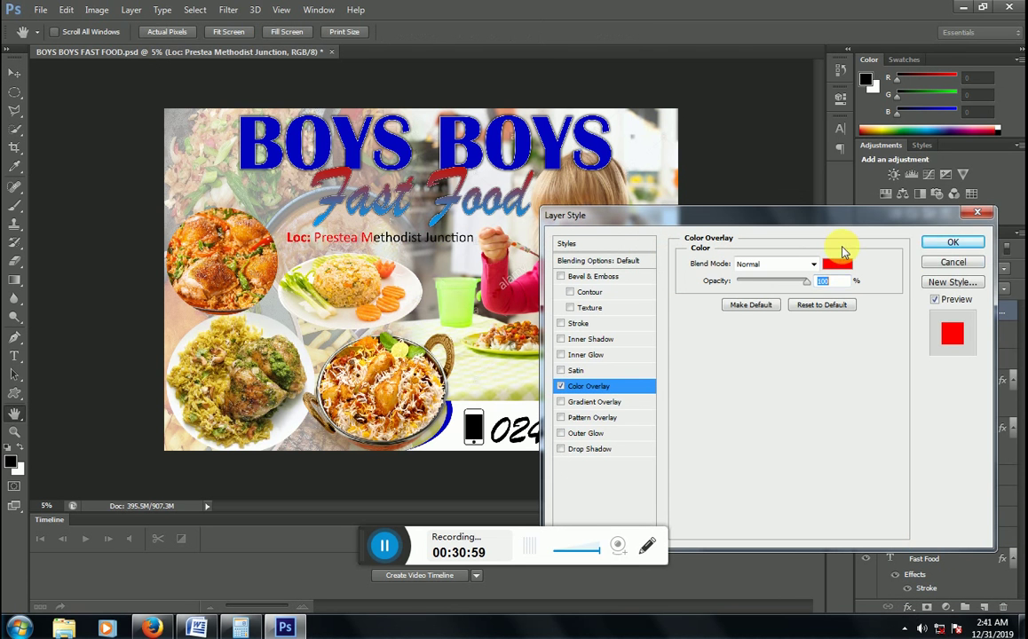
click(944, 244)
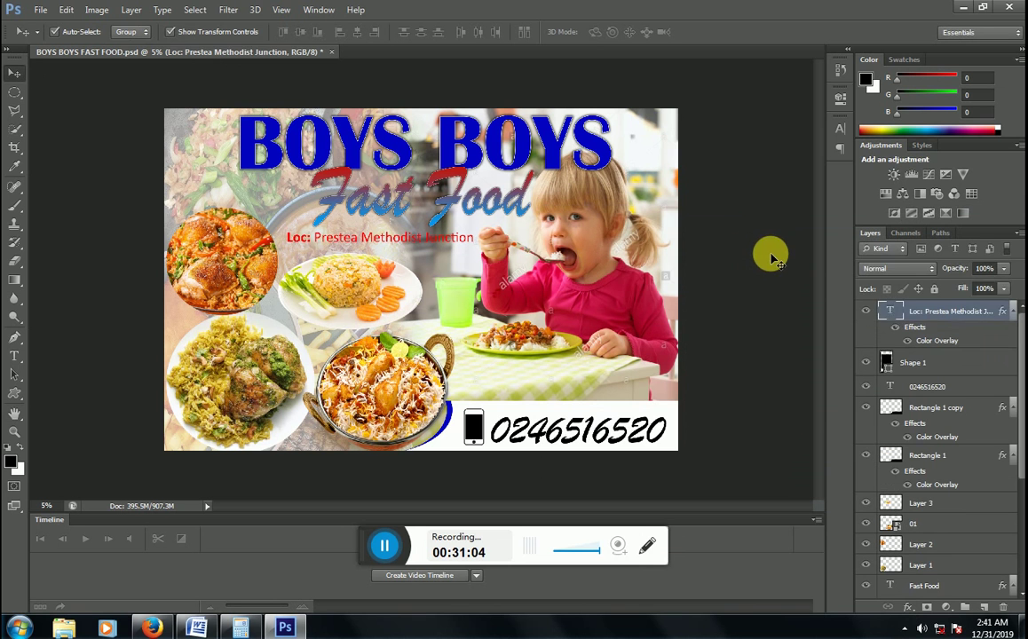
click(772, 257)
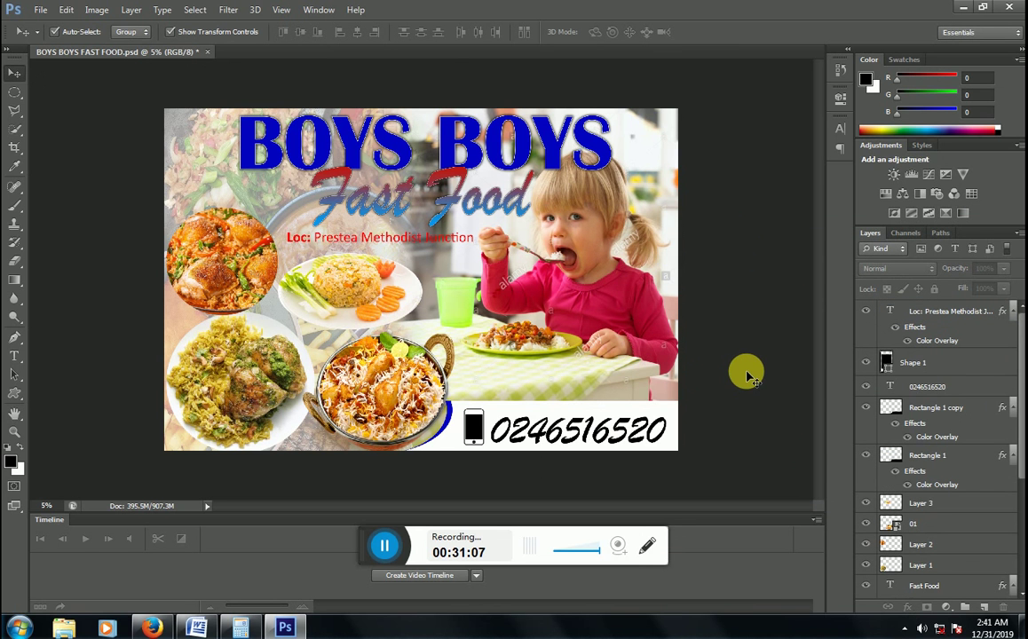
key(ctrl+s)
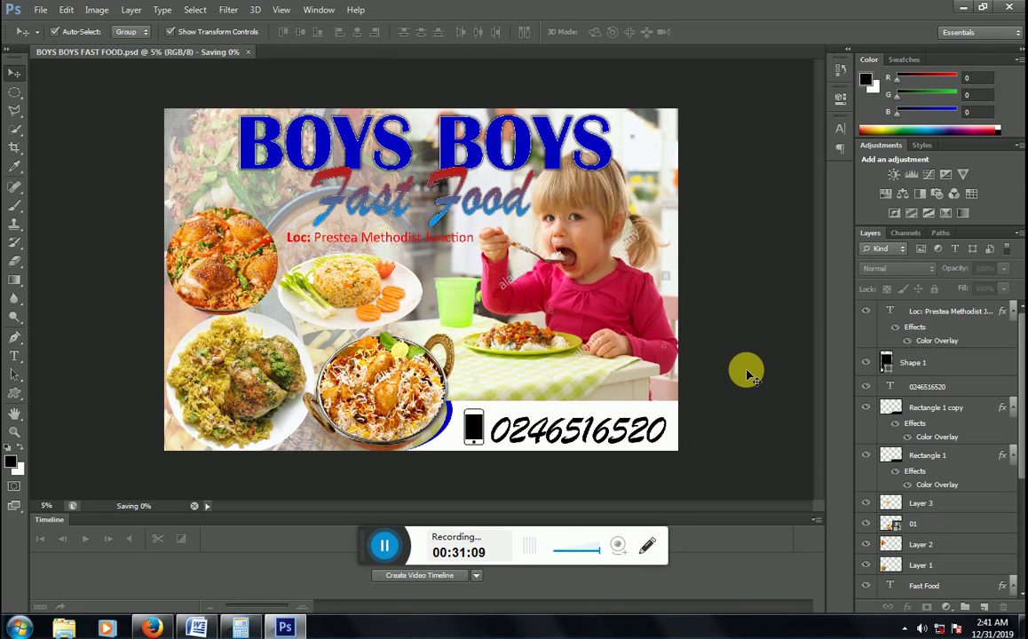
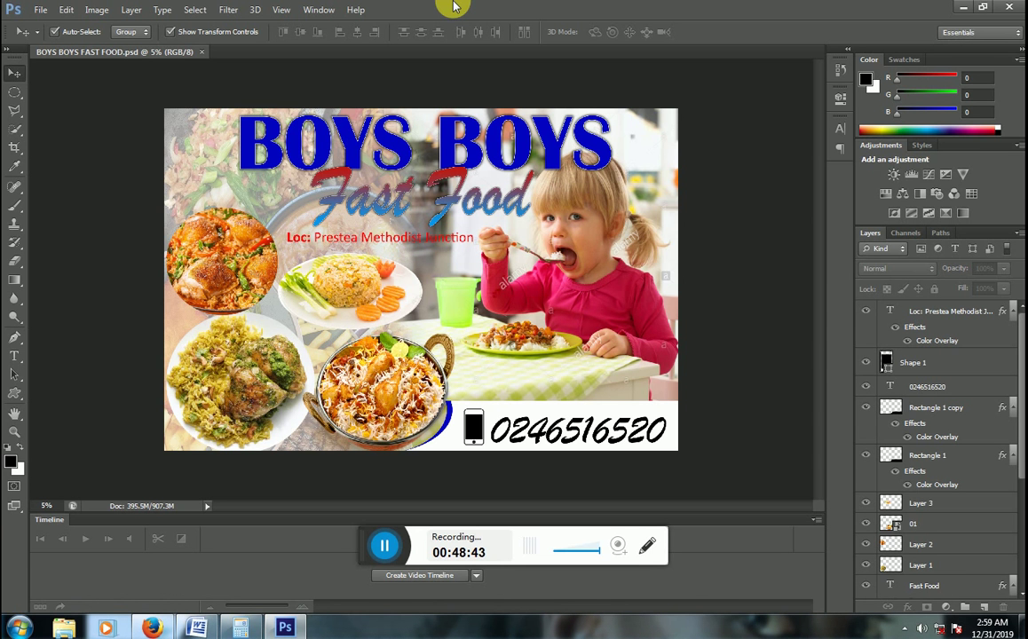
Save the flyer as JPEG 'BOYS BOYS FAST FOOD.jpg' in the BABSON DESIGNS folder.
click(40, 11)
click(260, 236)
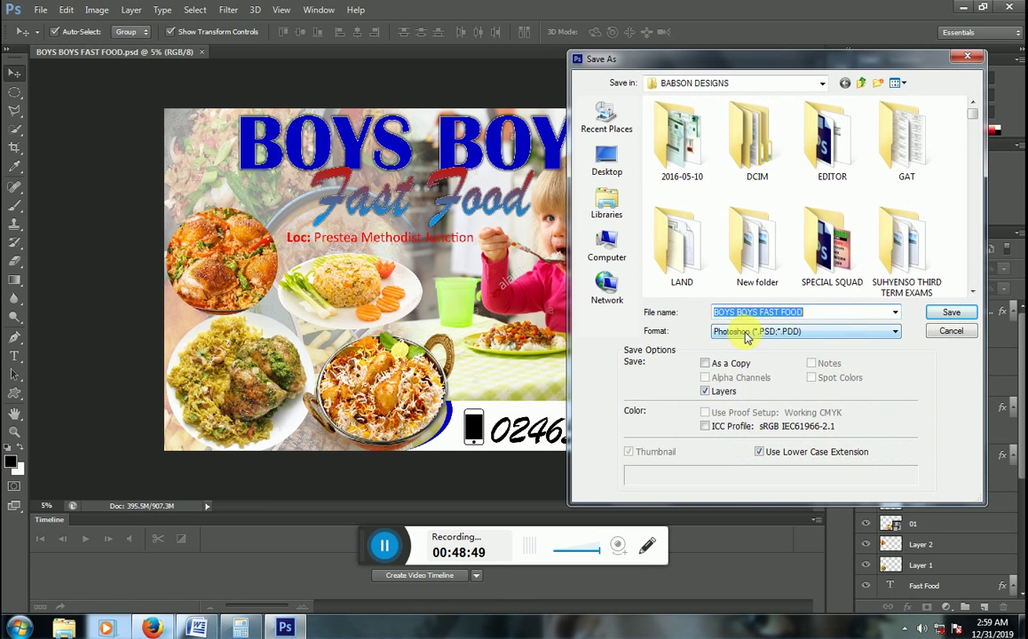
click(745, 333)
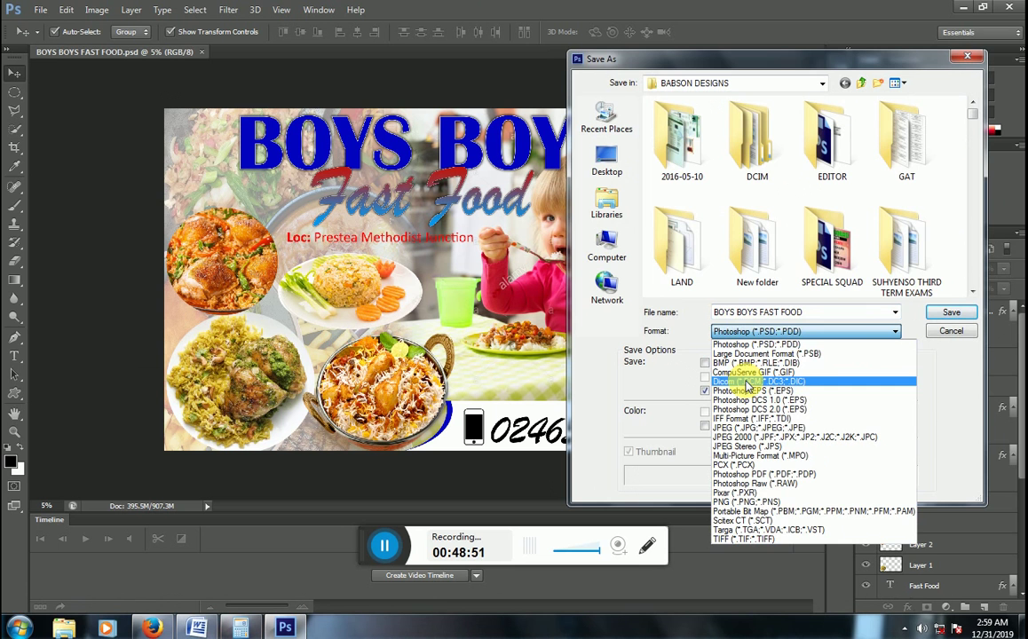
click(775, 428)
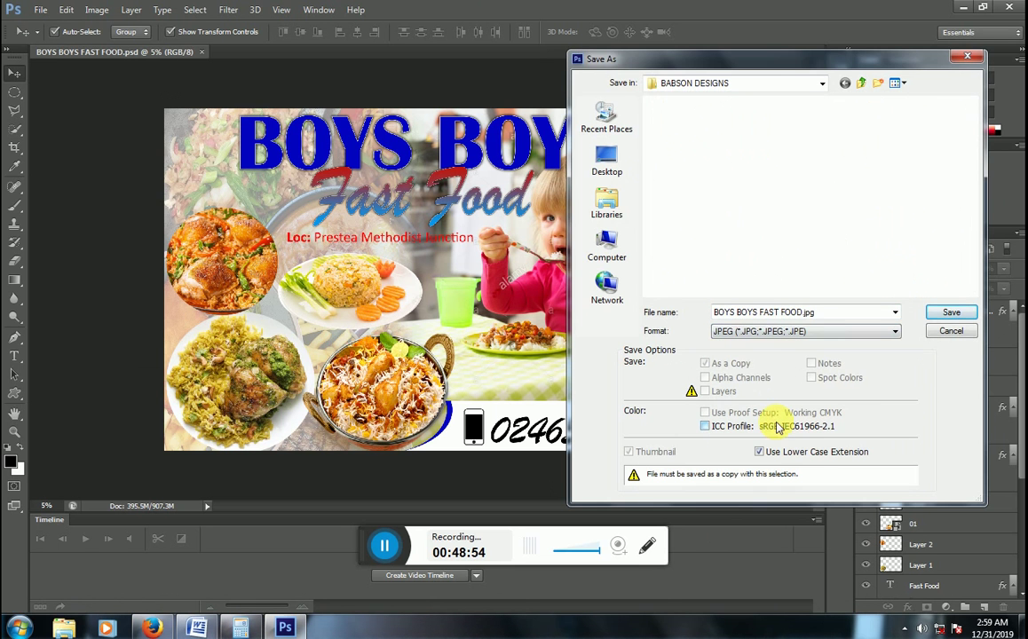
click(946, 313)
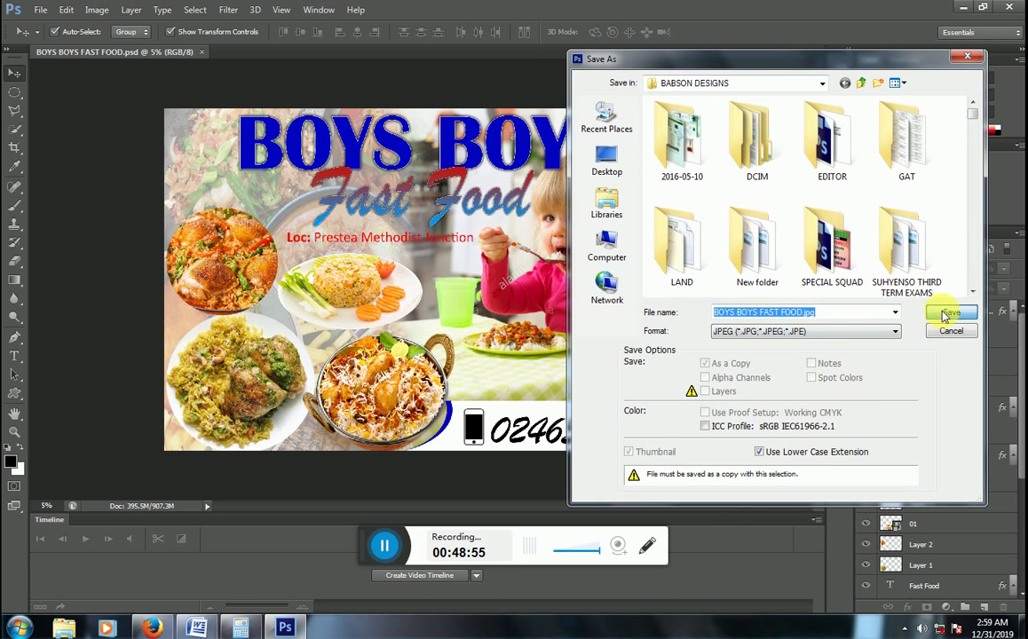